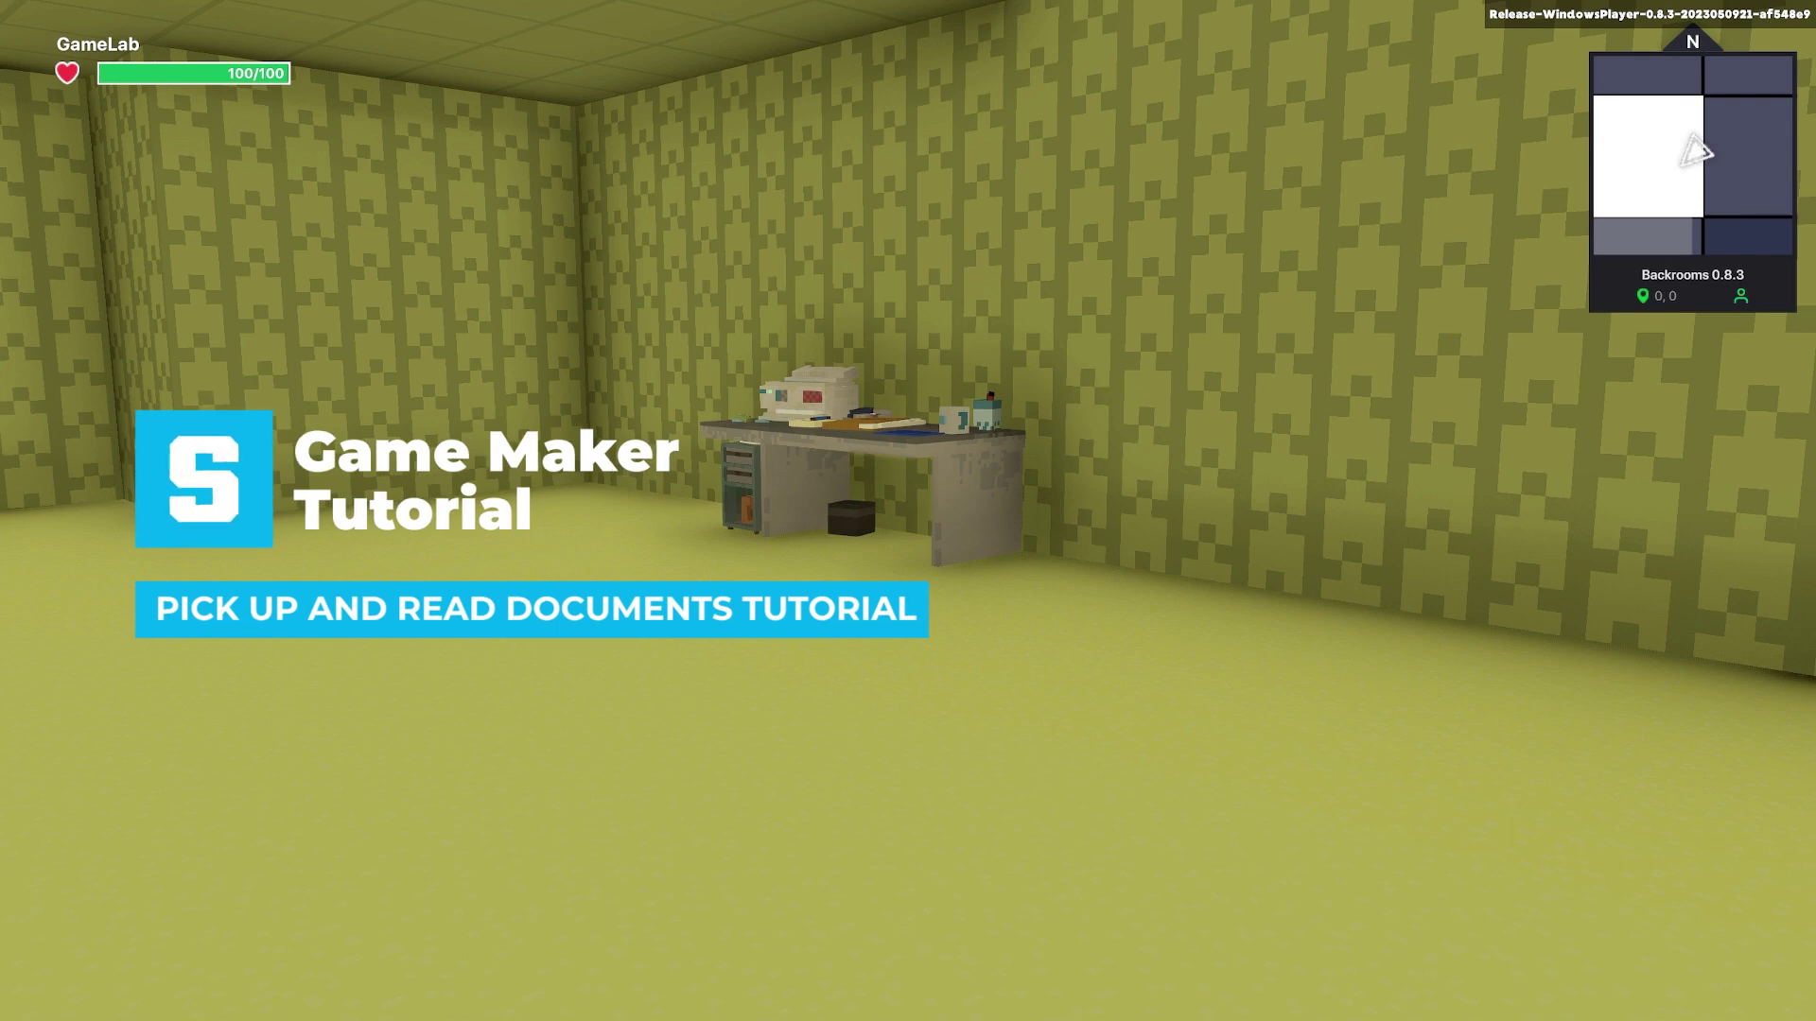
- Walk to the desk in the play-test, pick up the document to read it, and drop it on the floor
{"action": "key", "text": "w"}
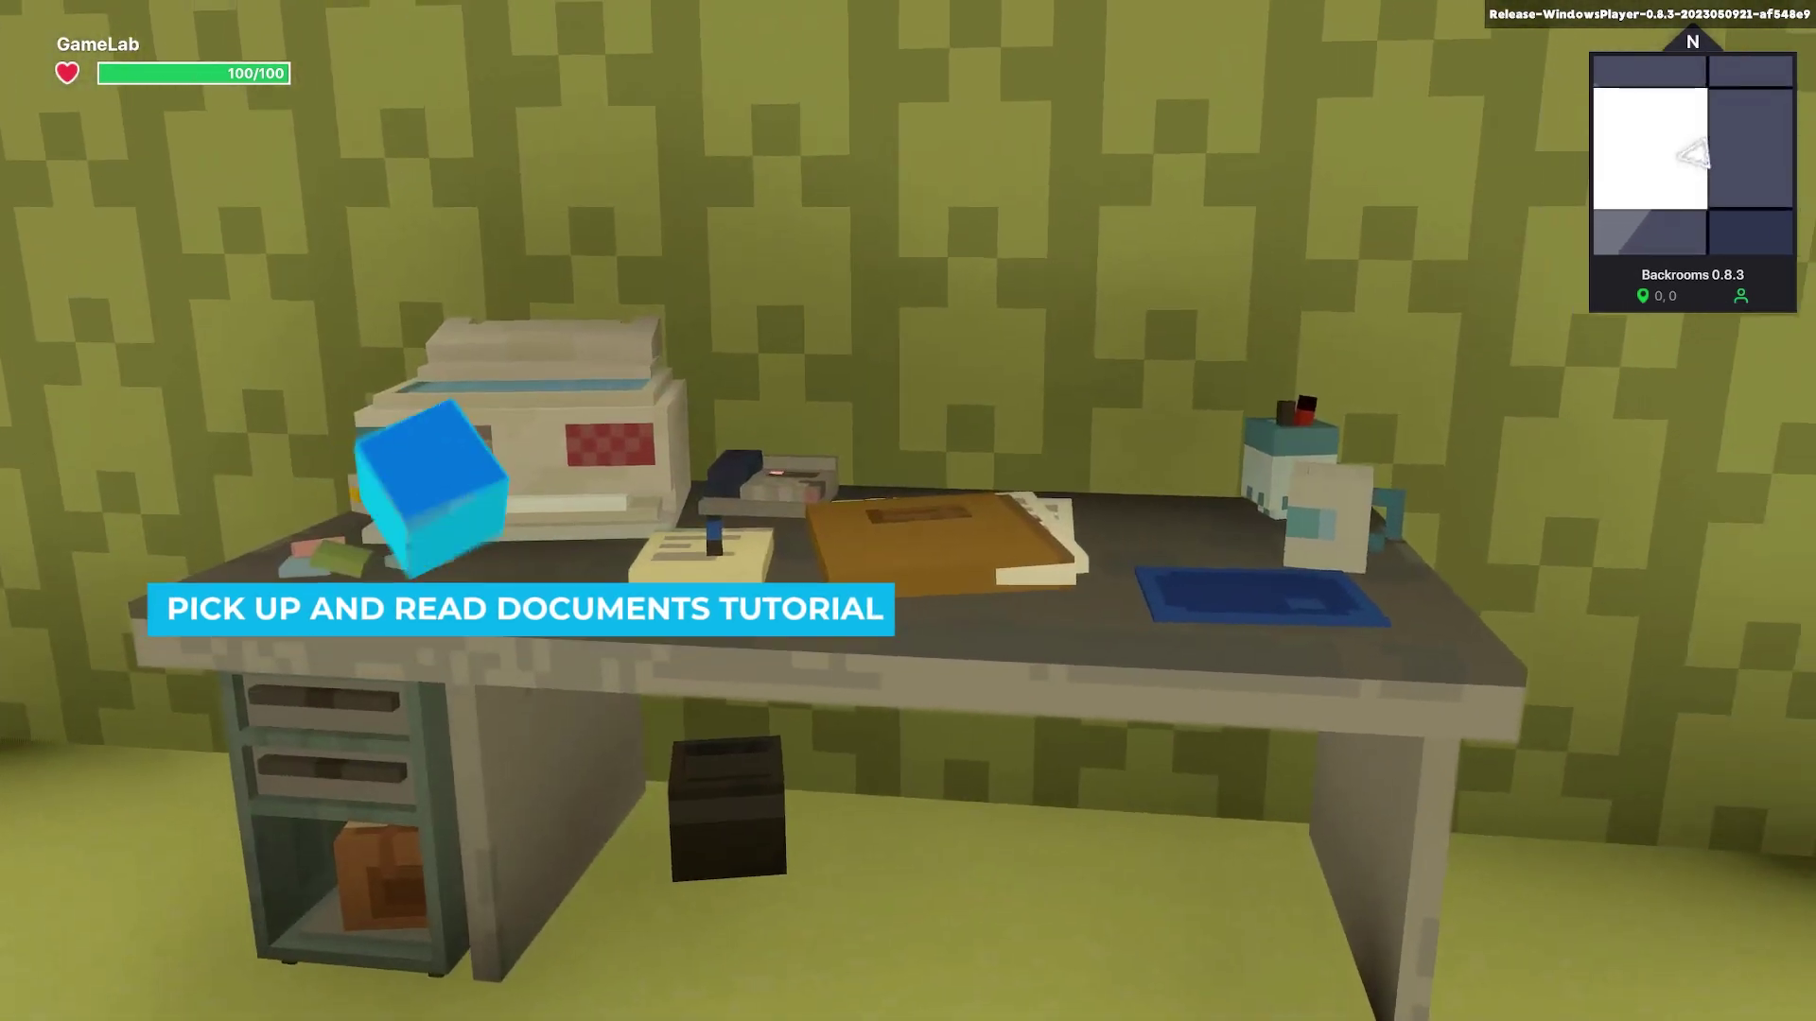
{"action": "key", "text": "w"}
{"action": "key", "text": "e"}
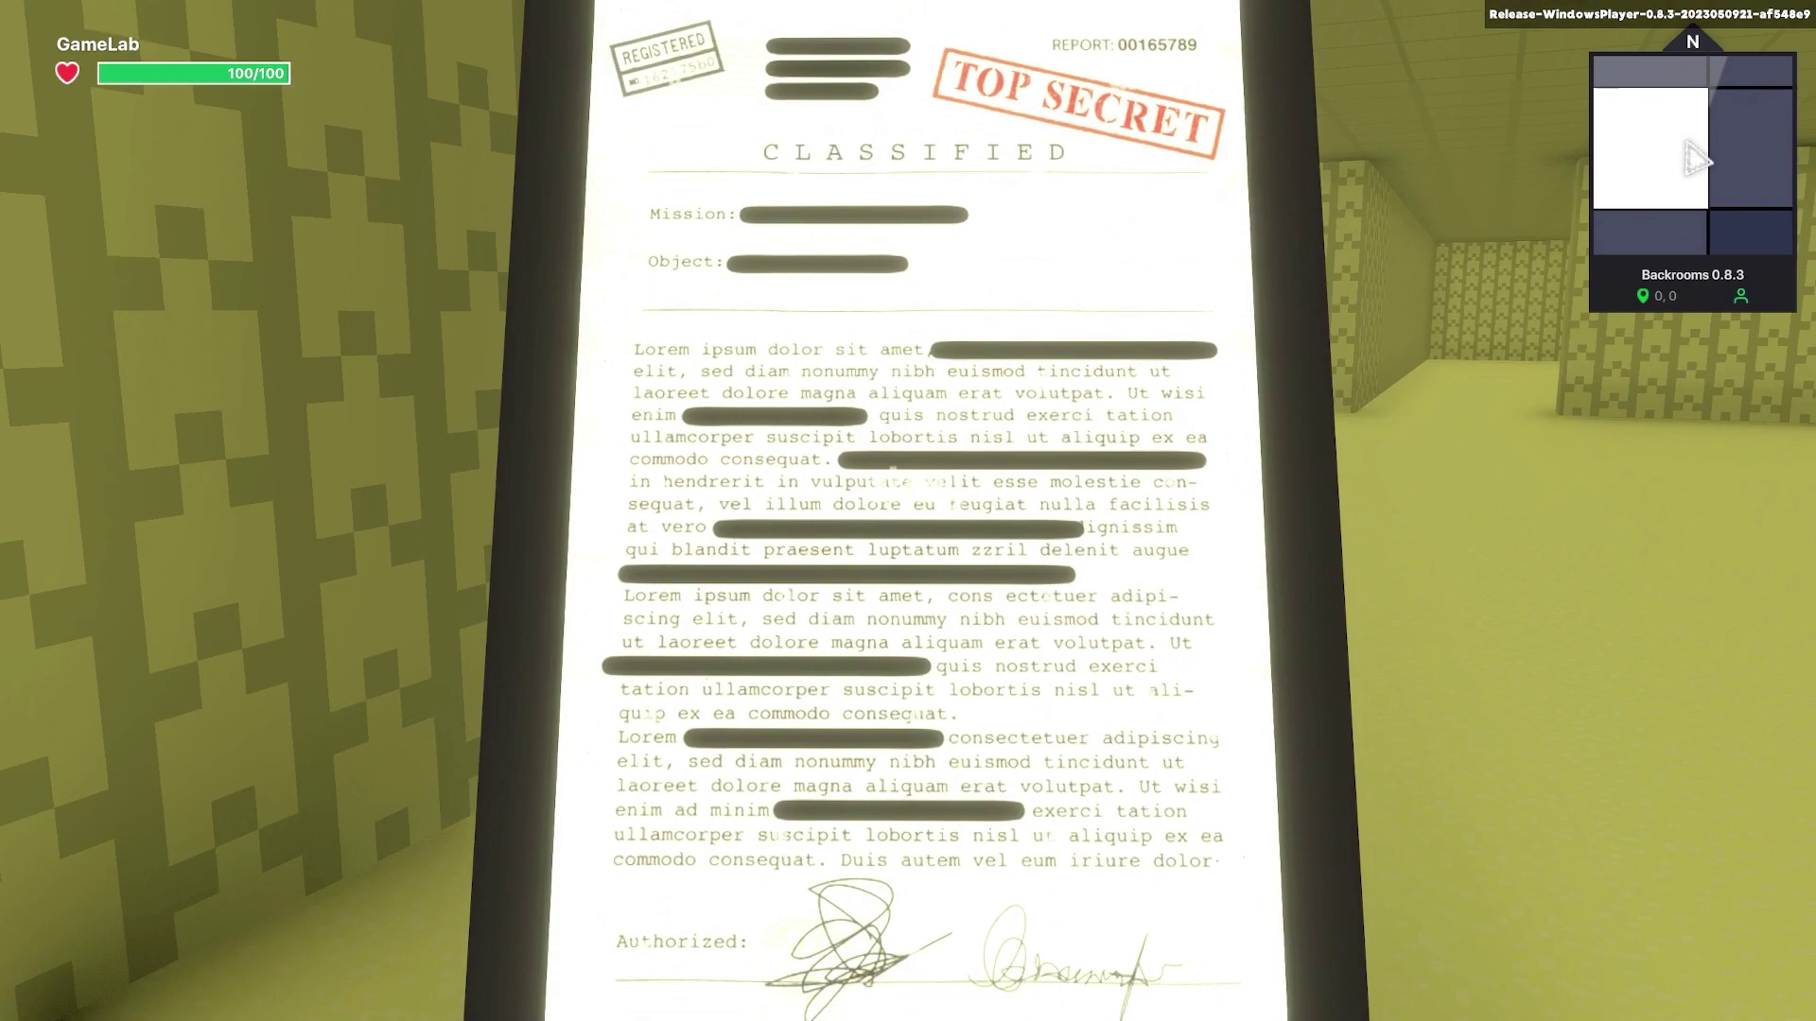
{"action": "key", "text": "e"}
{"action": "key", "text": "s"}
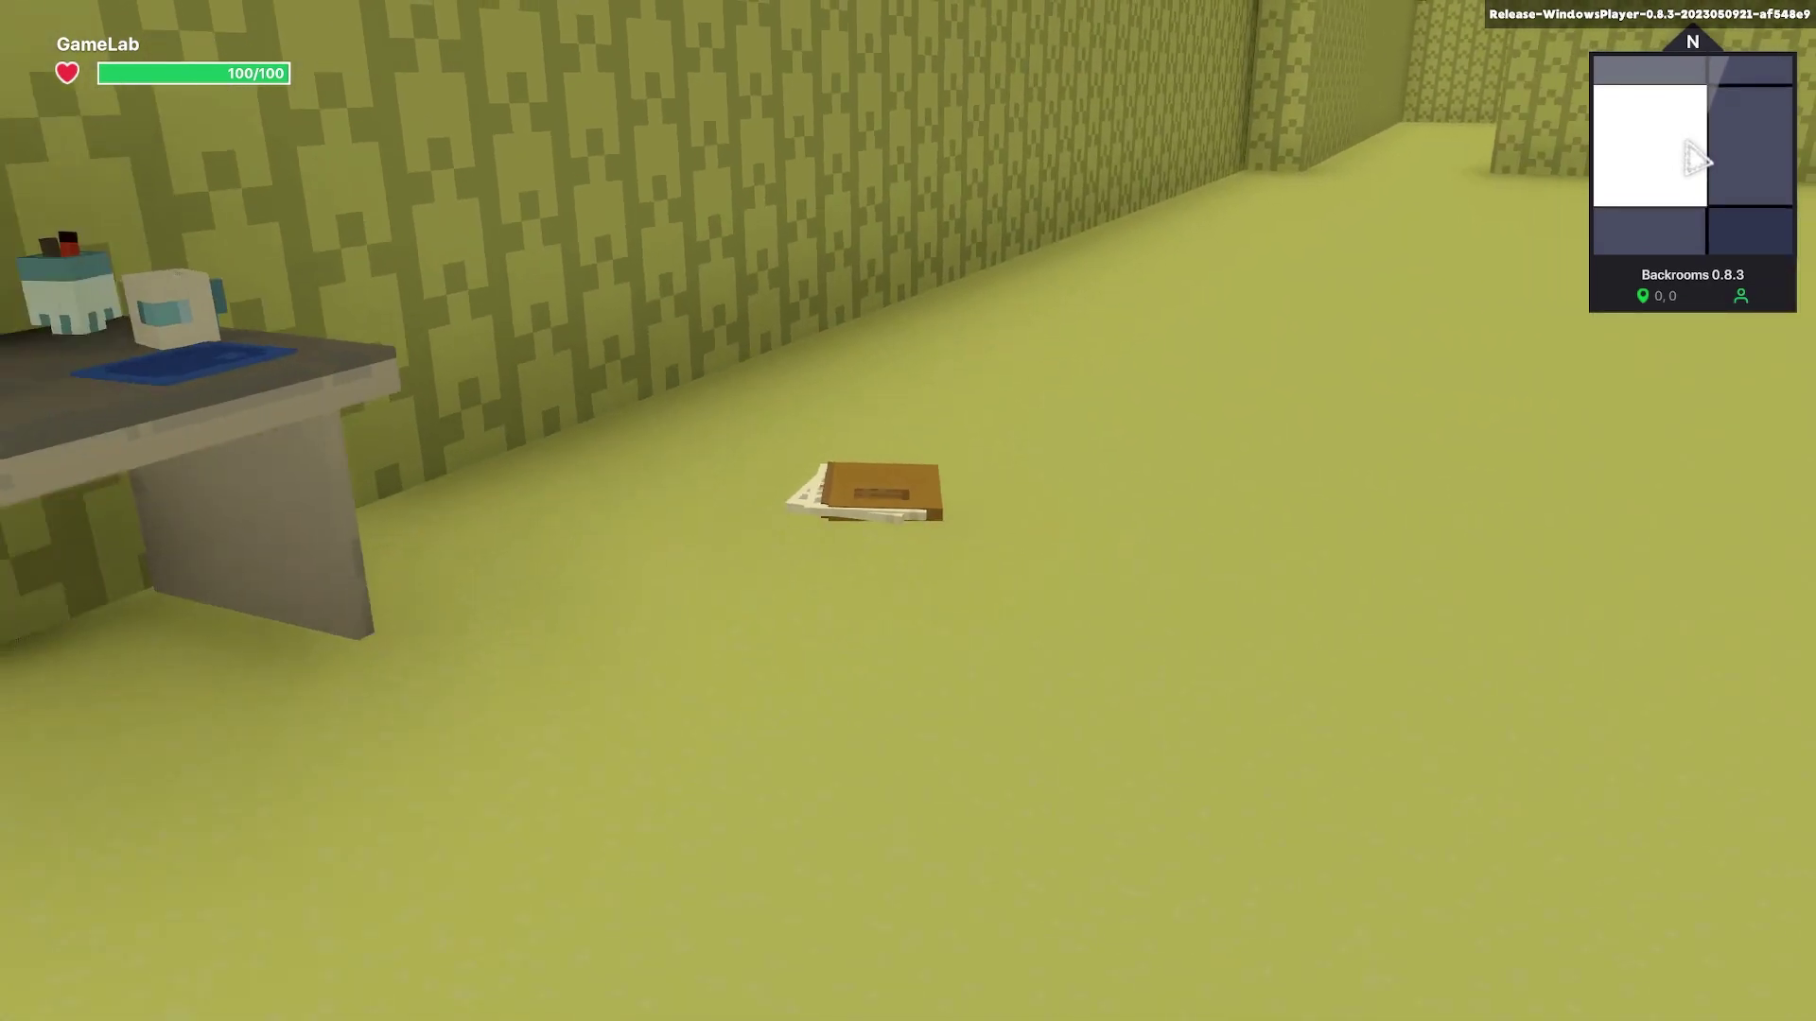
- Pick the dropped document up again, carry it while reading, put it away, and leave the play-test
{"action": "key", "text": "w"}
{"action": "key", "text": "e"}
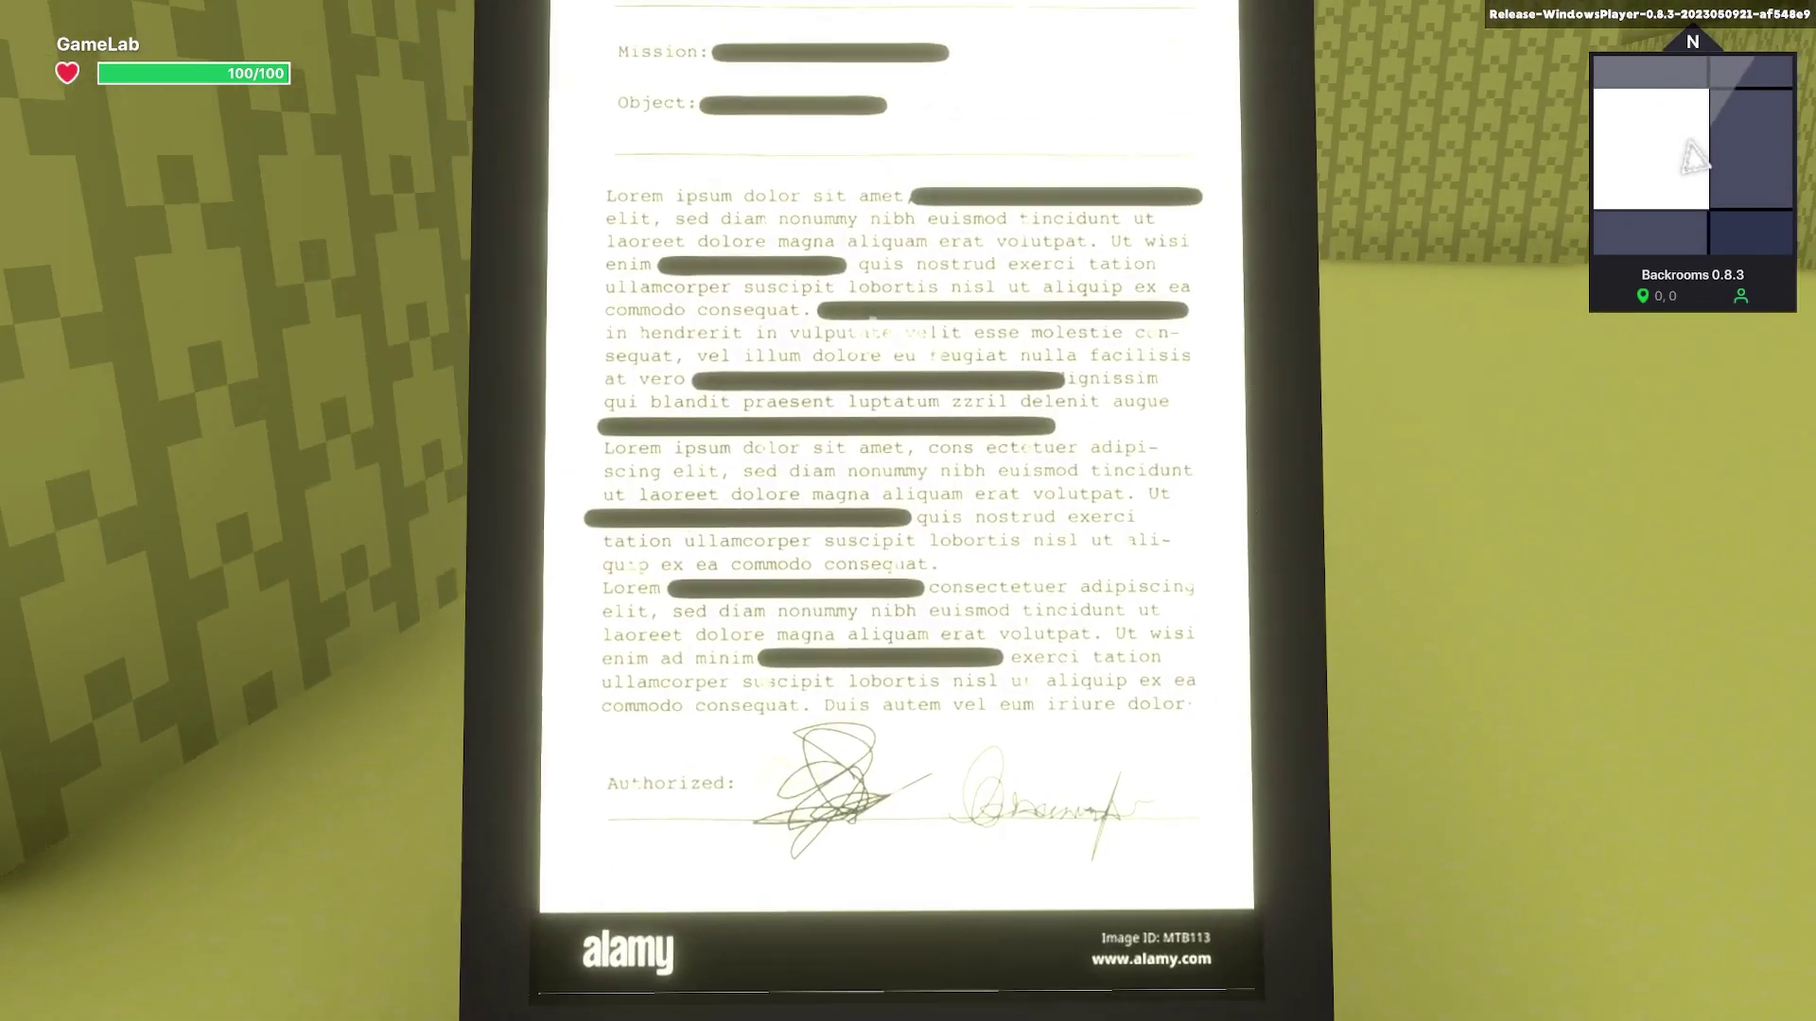
{"action": "key", "text": "w"}
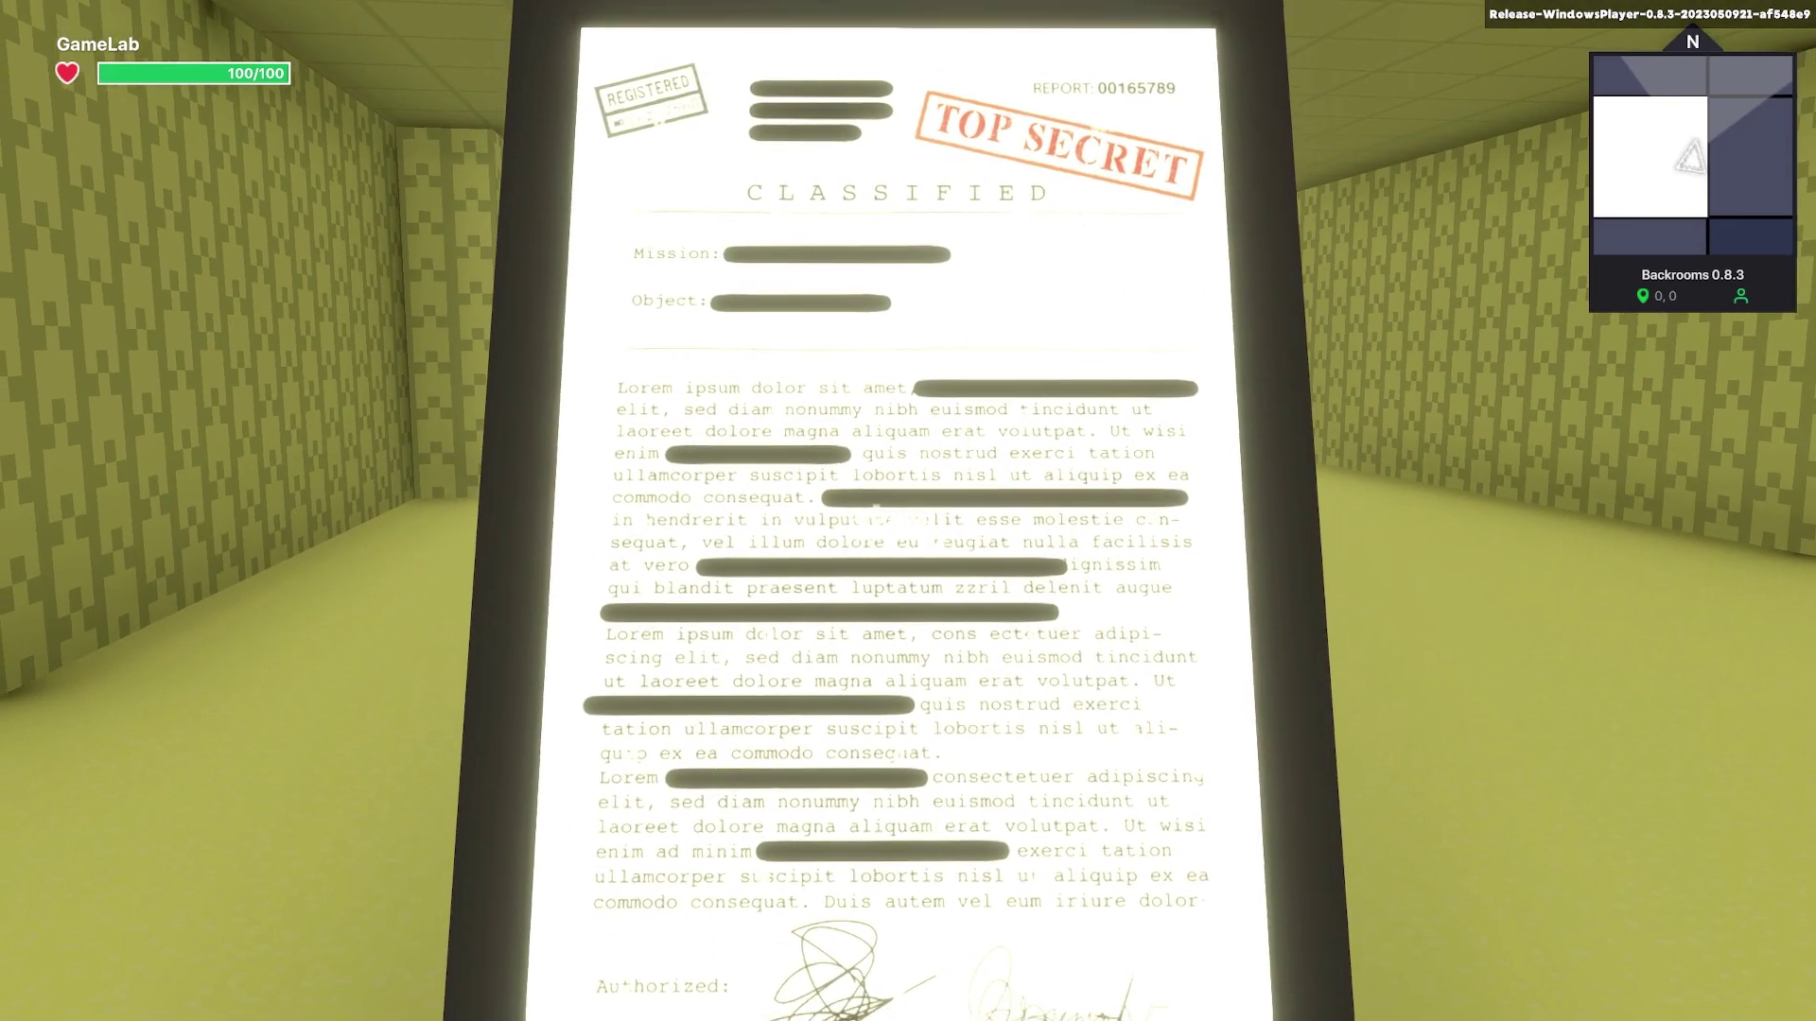
{"action": "key", "text": "e"}
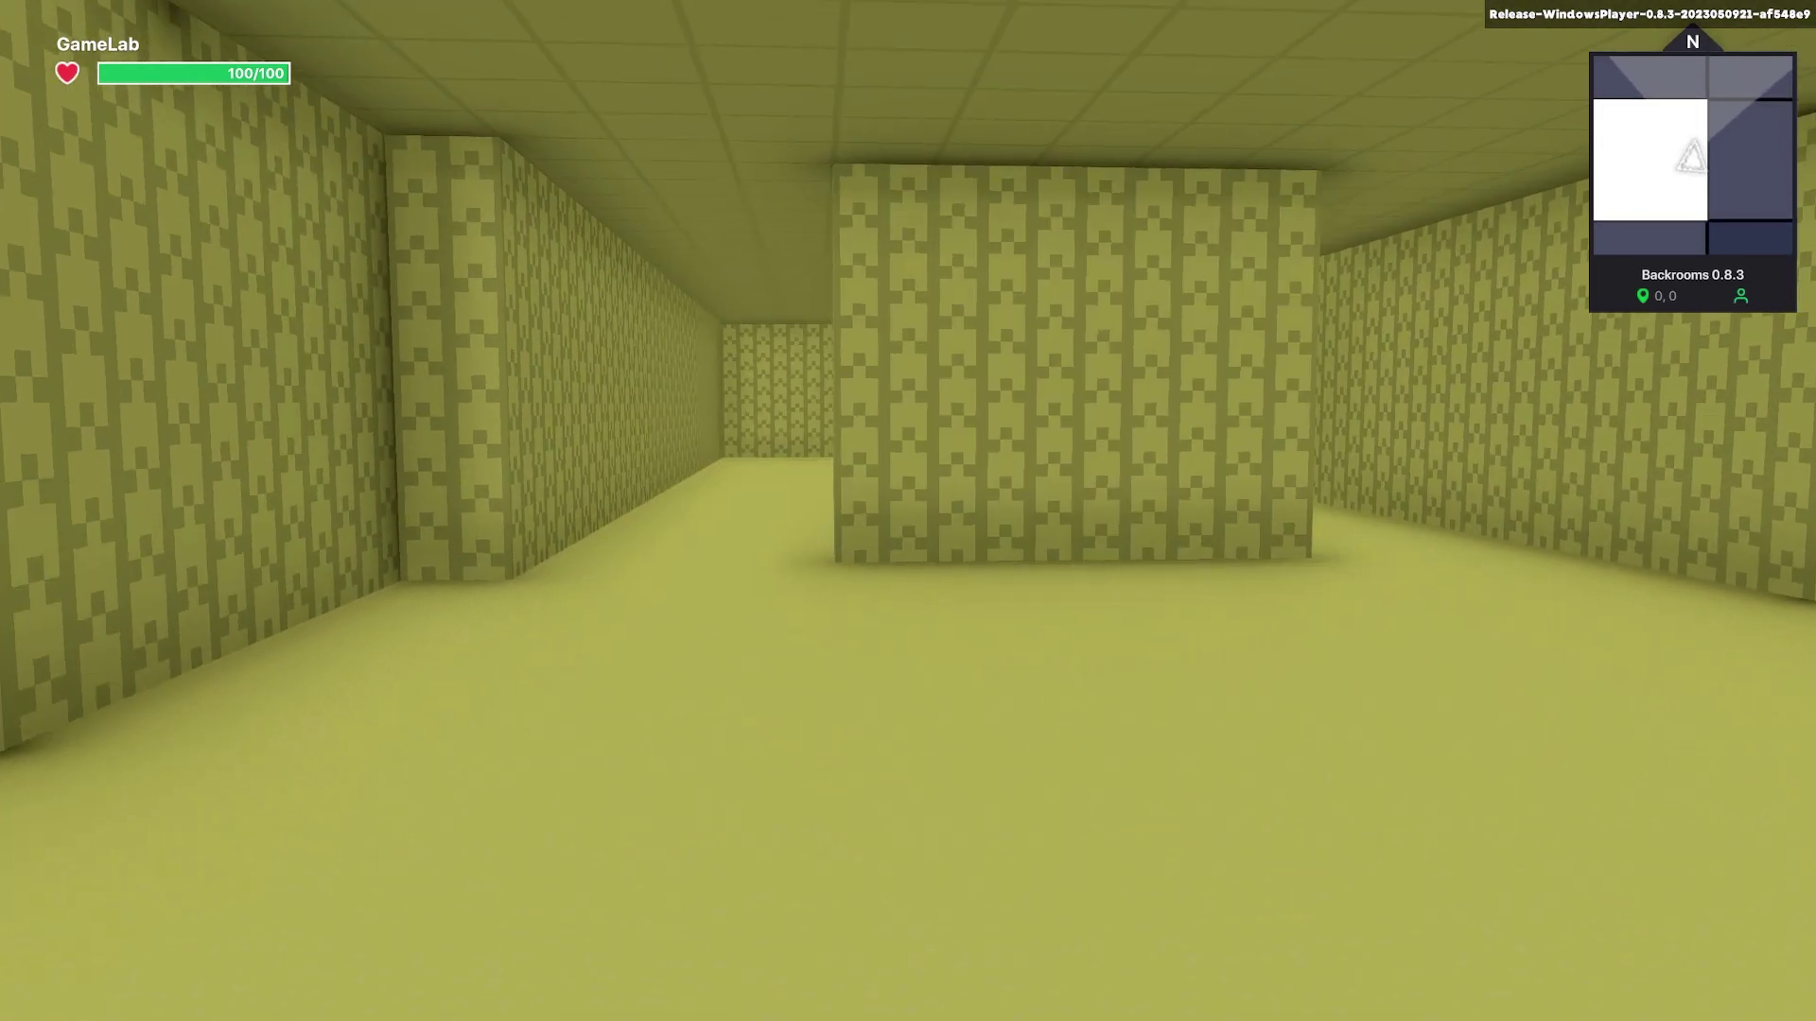
{"action": "key", "text": "Escape"}
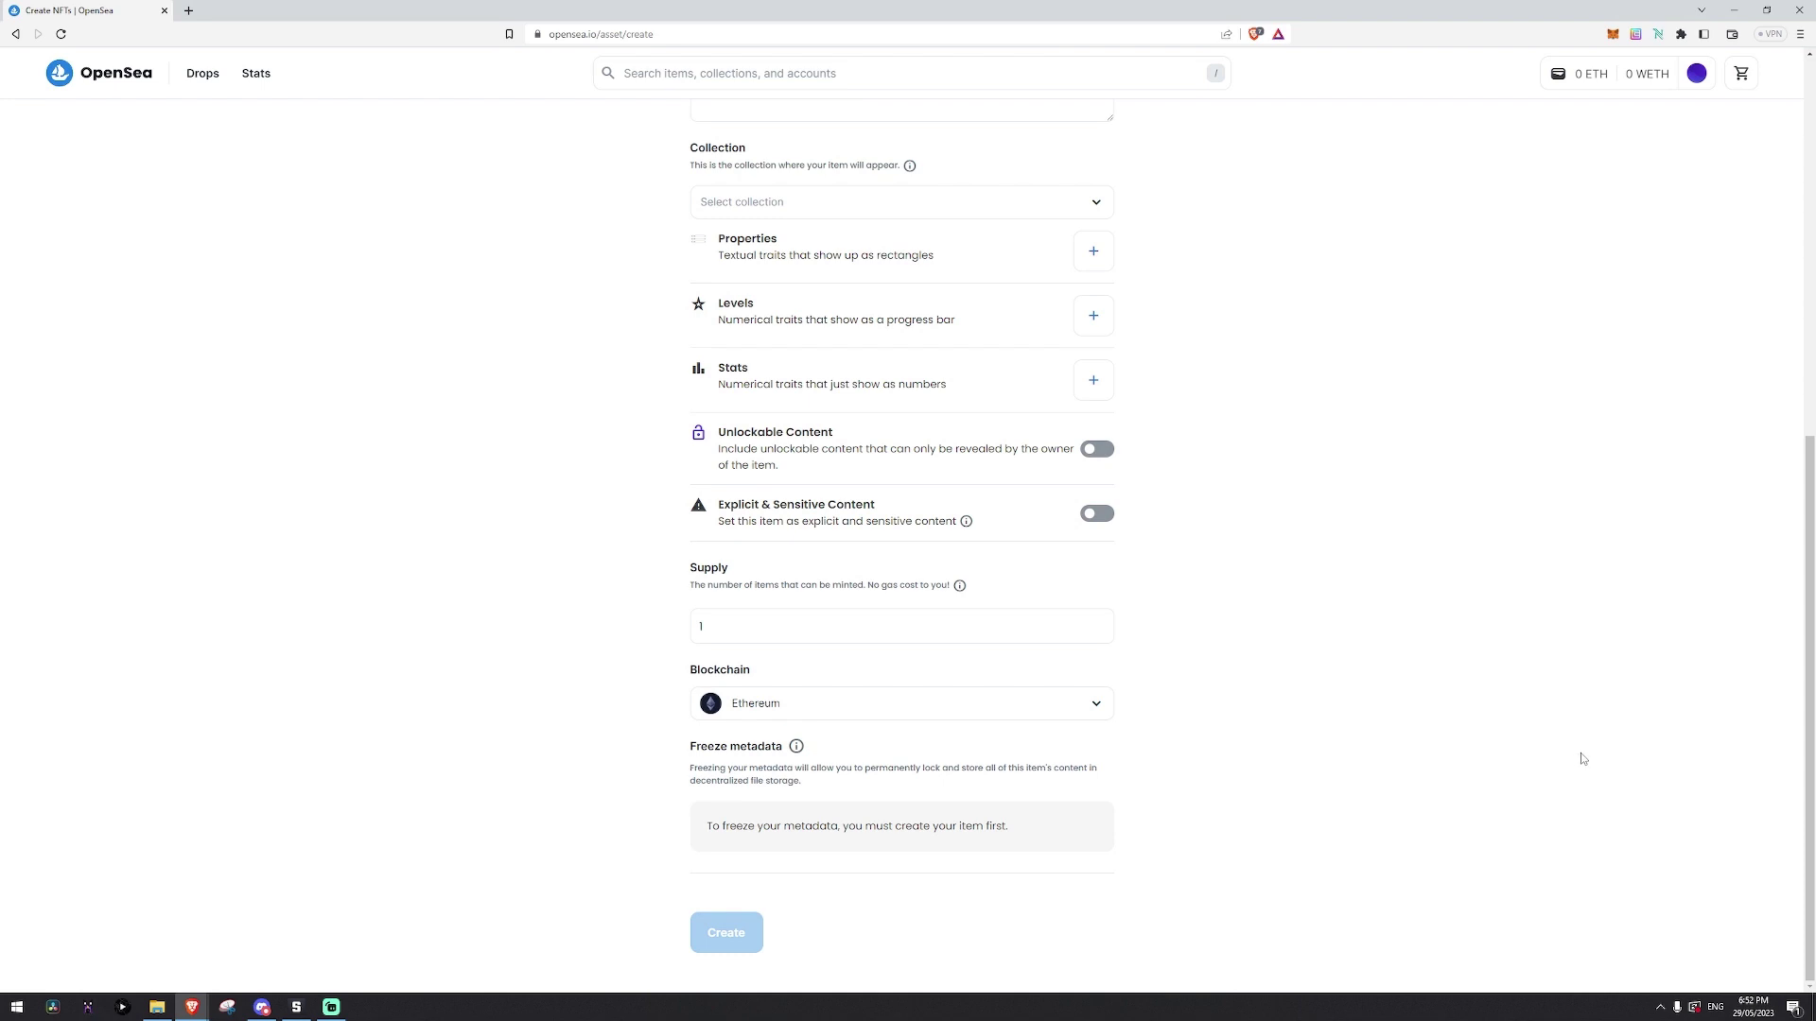
- In OpenSea, review the item creation form, the connected MetaMask wallet and the account options
{"action": "scroll", "coordinate": [1570, 718], "scroll_direction": "up", "scroll_amount": 4}
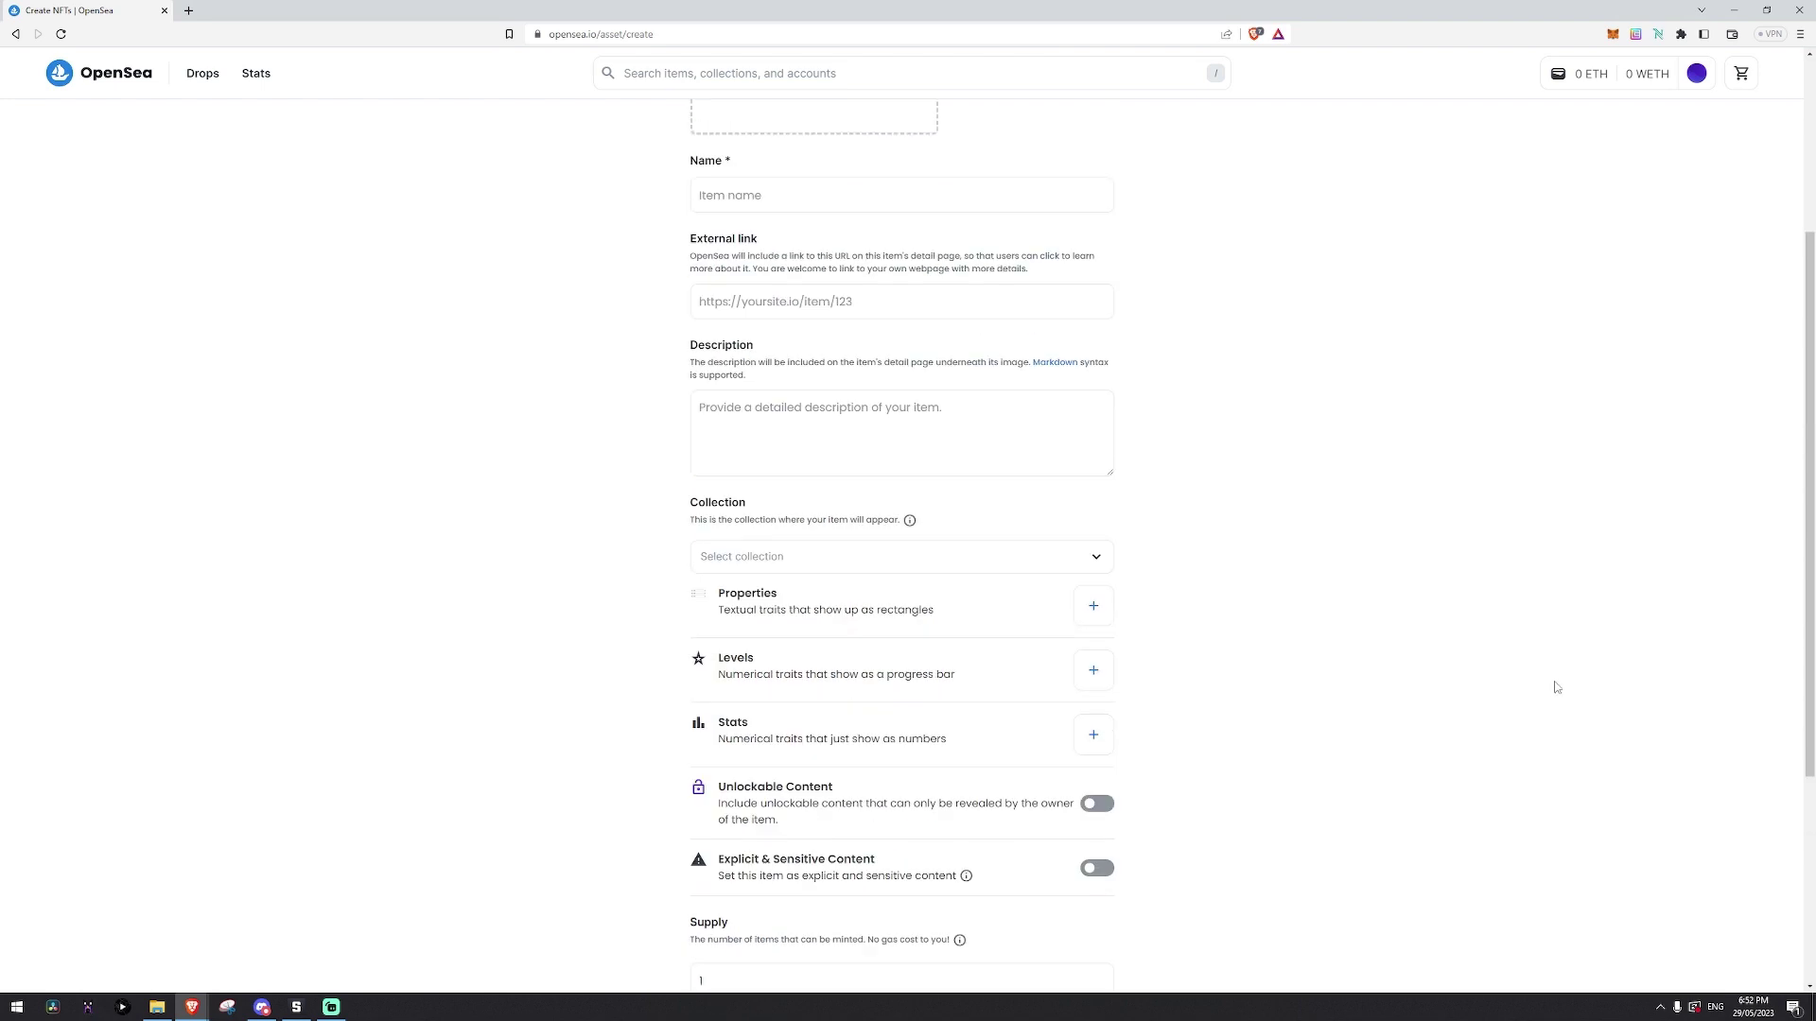
{"action": "scroll", "coordinate": [1559, 688], "scroll_direction": "up", "scroll_amount": 3}
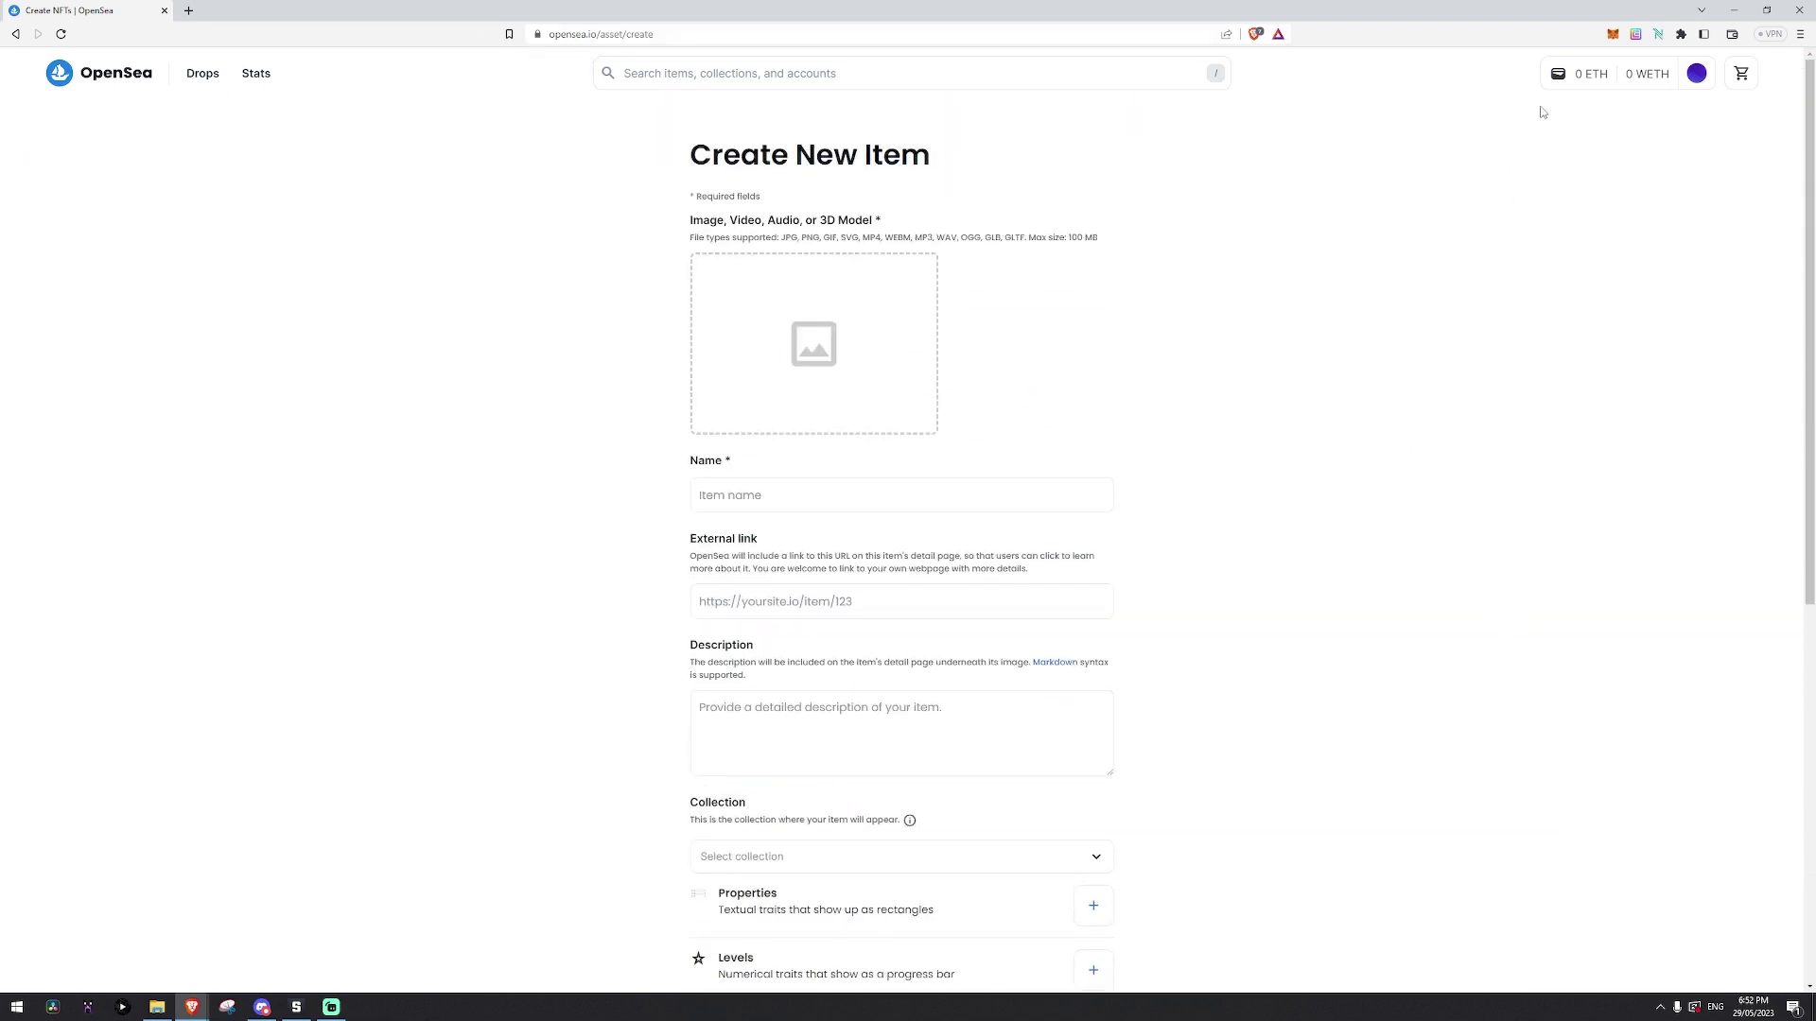
{"action": "left_click", "coordinate": [1613, 38]}
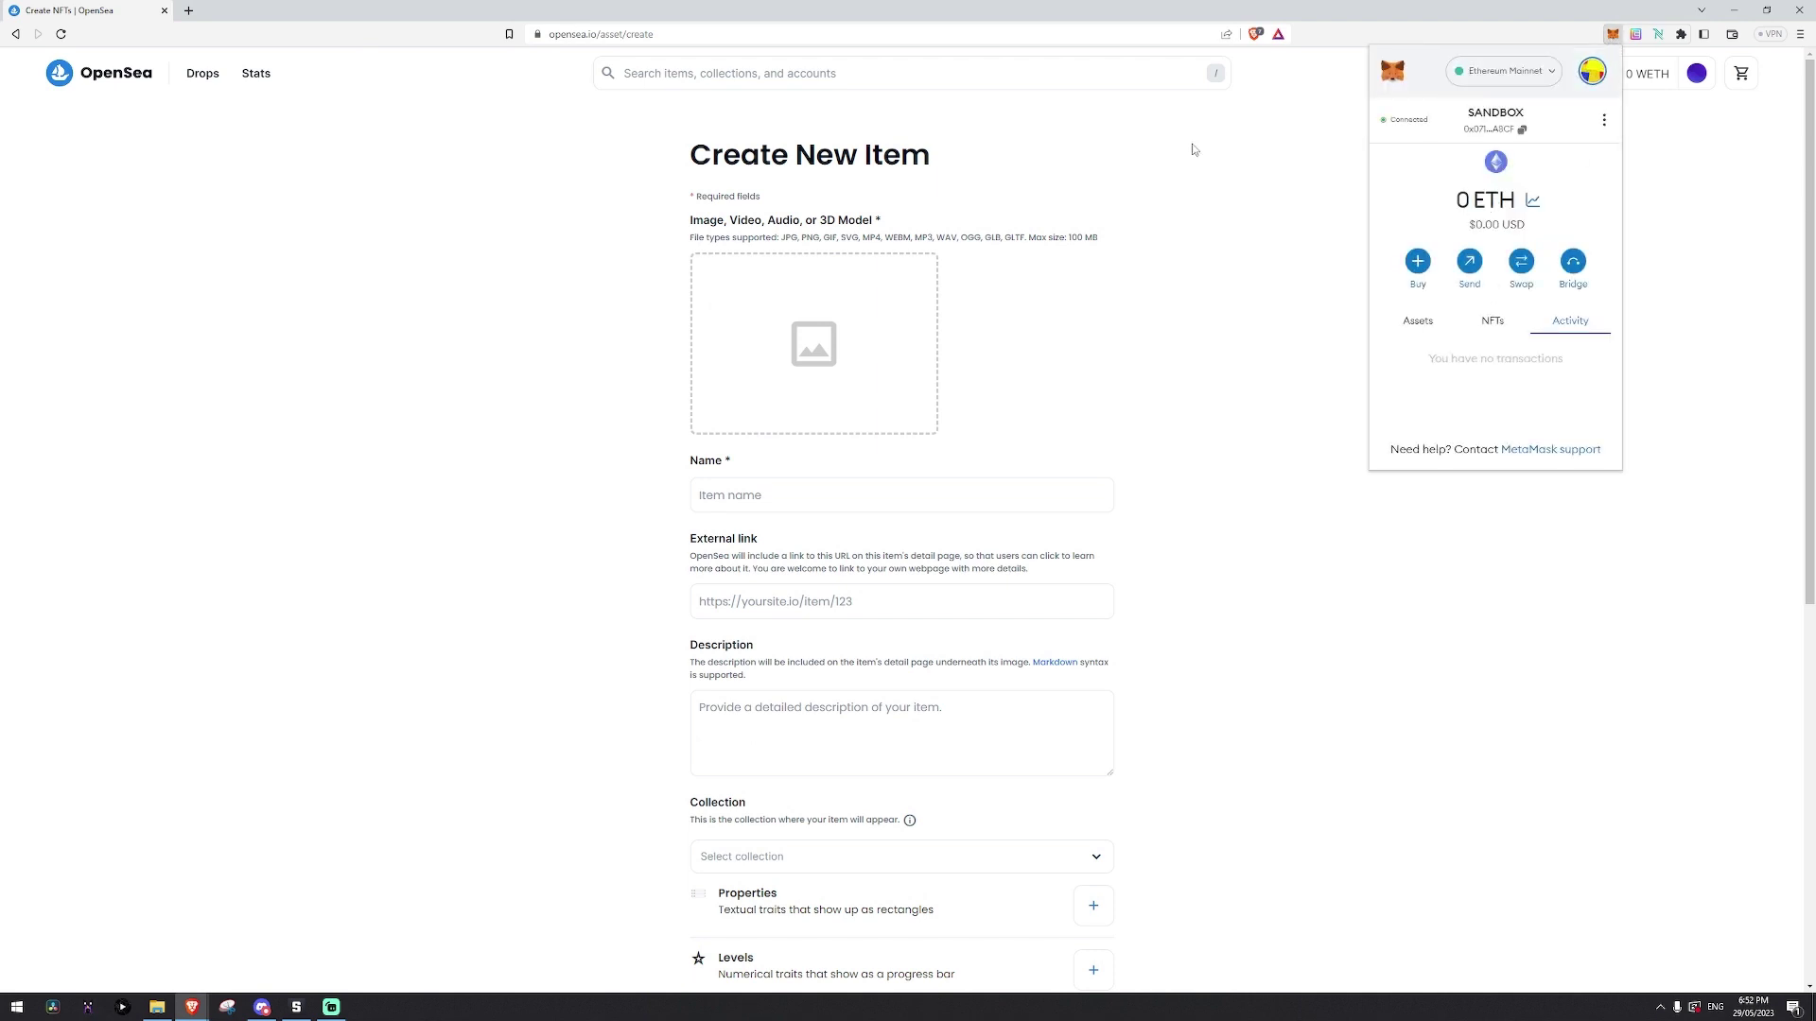
{"action": "left_click", "coordinate": [1322, 72]}
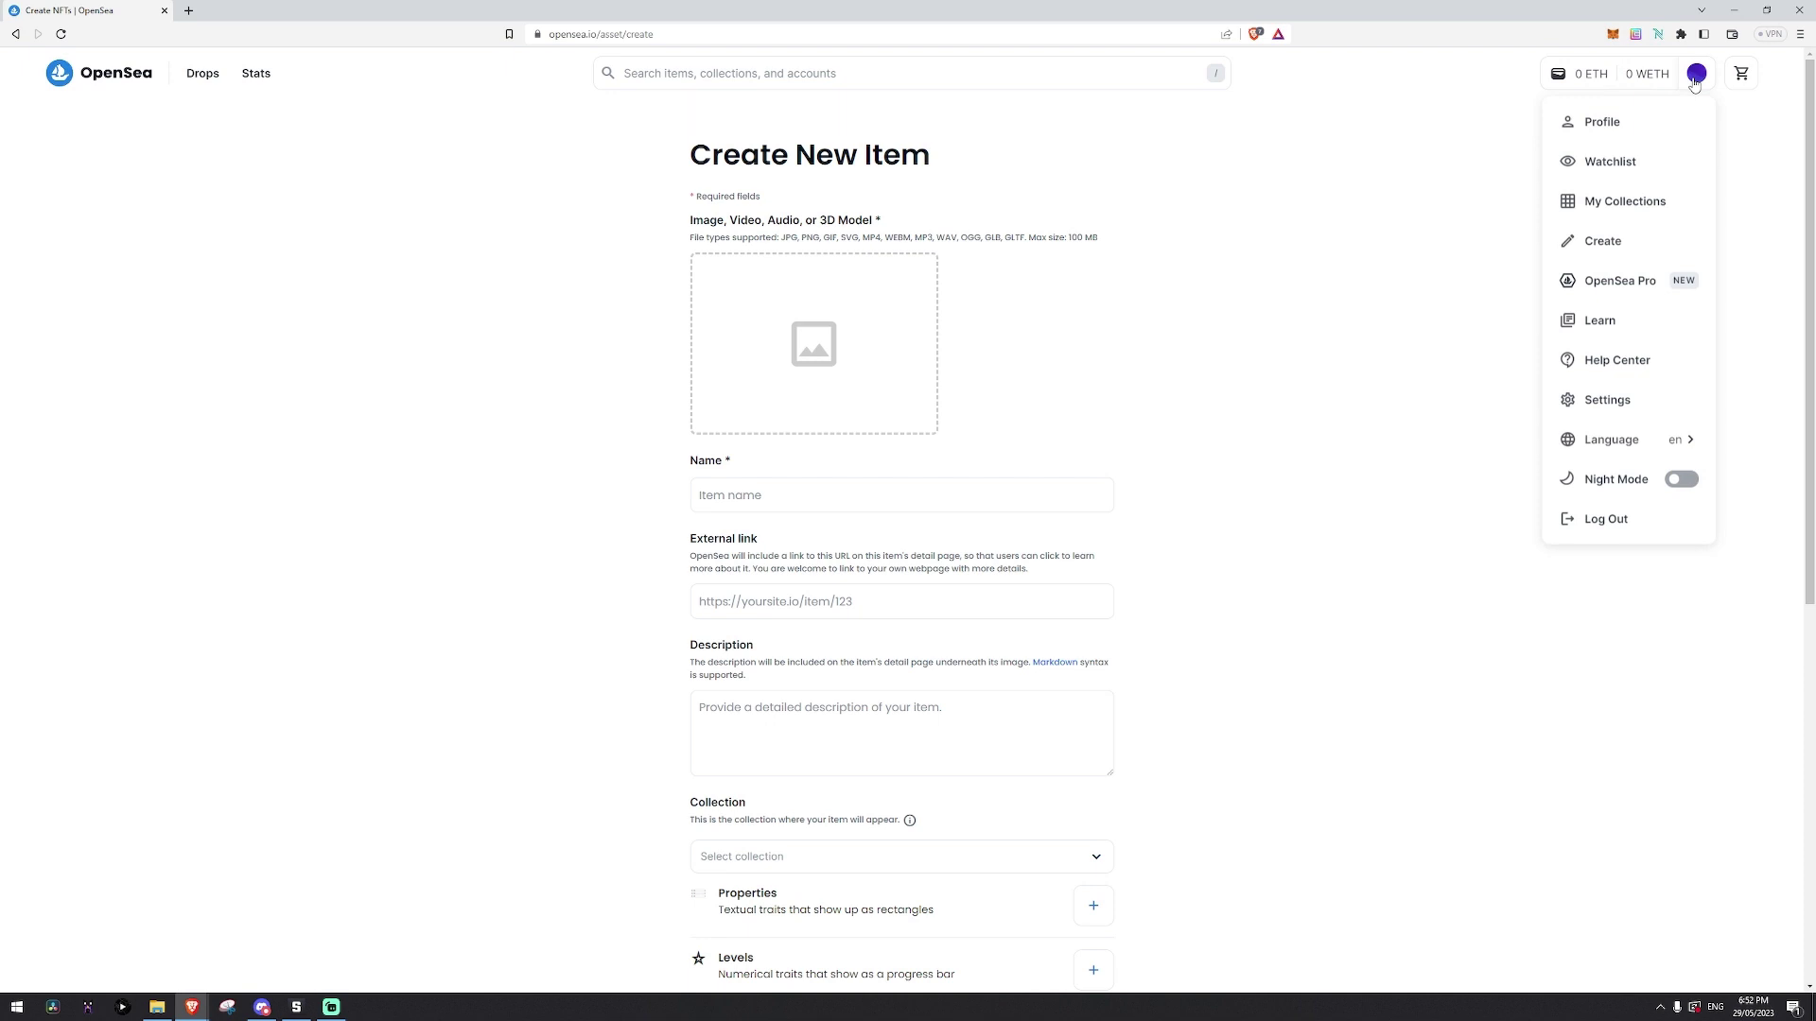
{"action": "mouse_move", "coordinate": [1695, 73]}
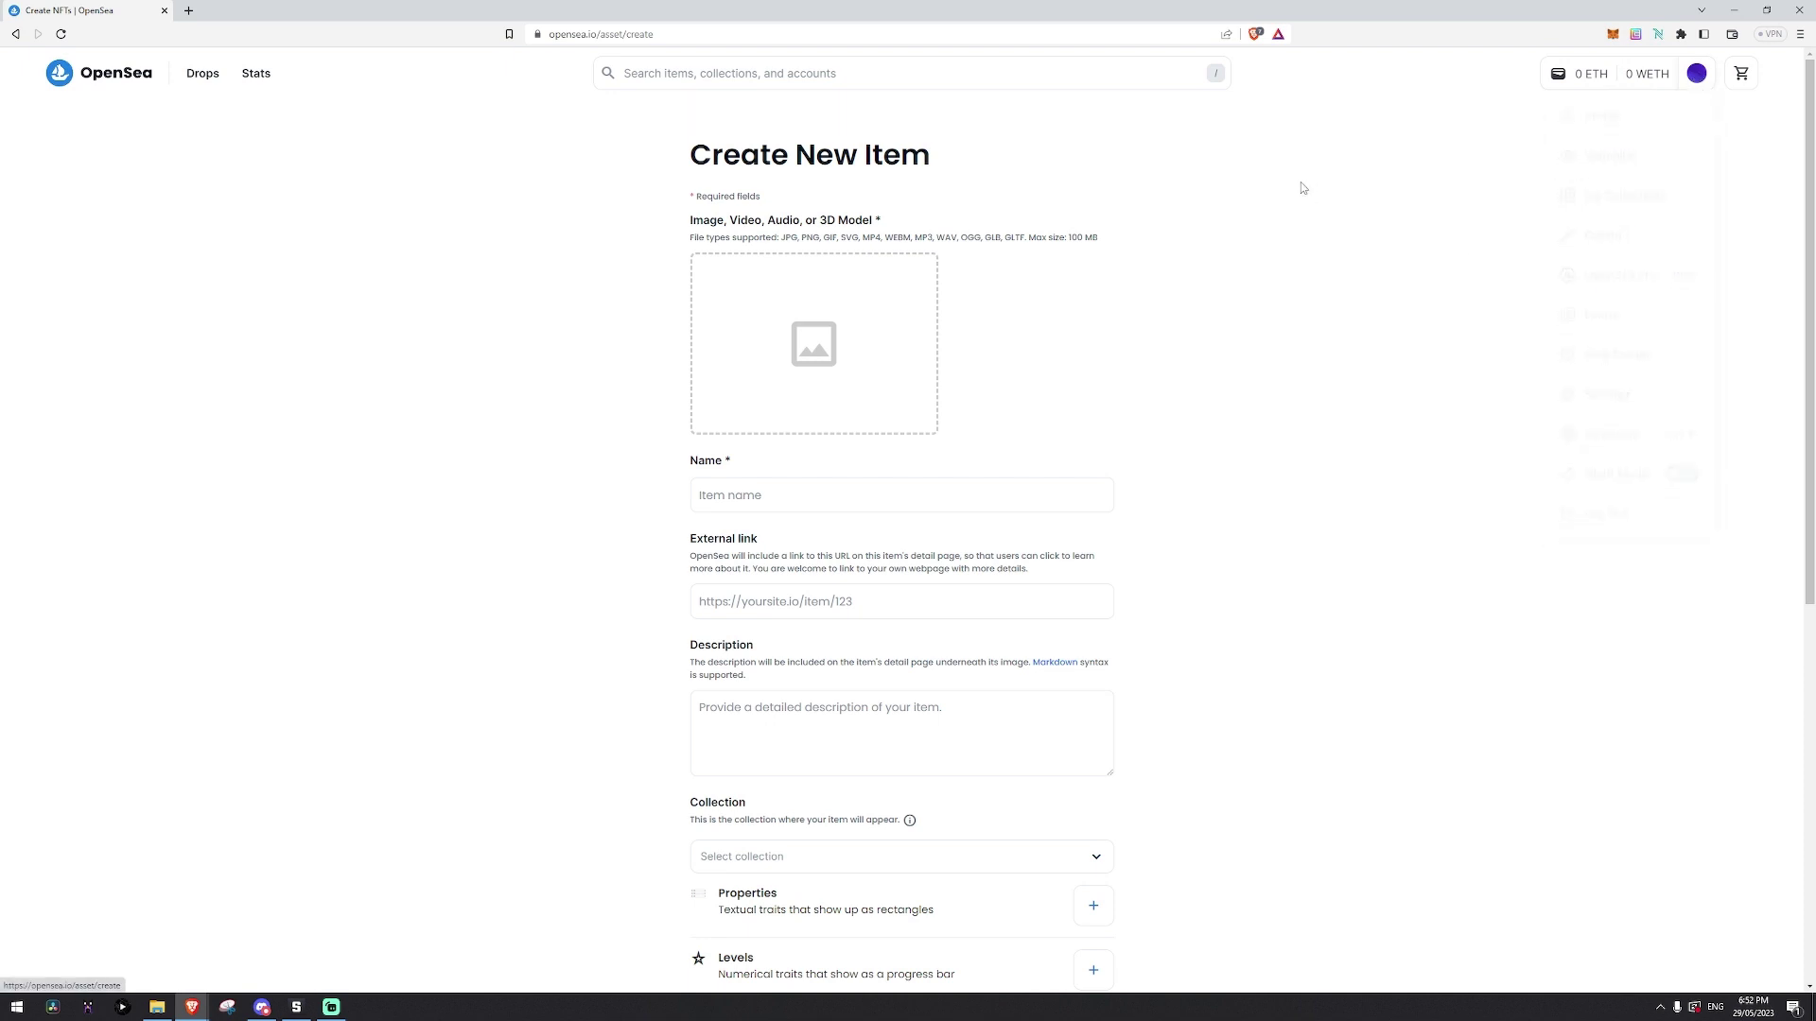
- Upload the classified document image from File Explorer to the new item and name it "Document"
{"action": "left_click", "coordinate": [157, 1008]}
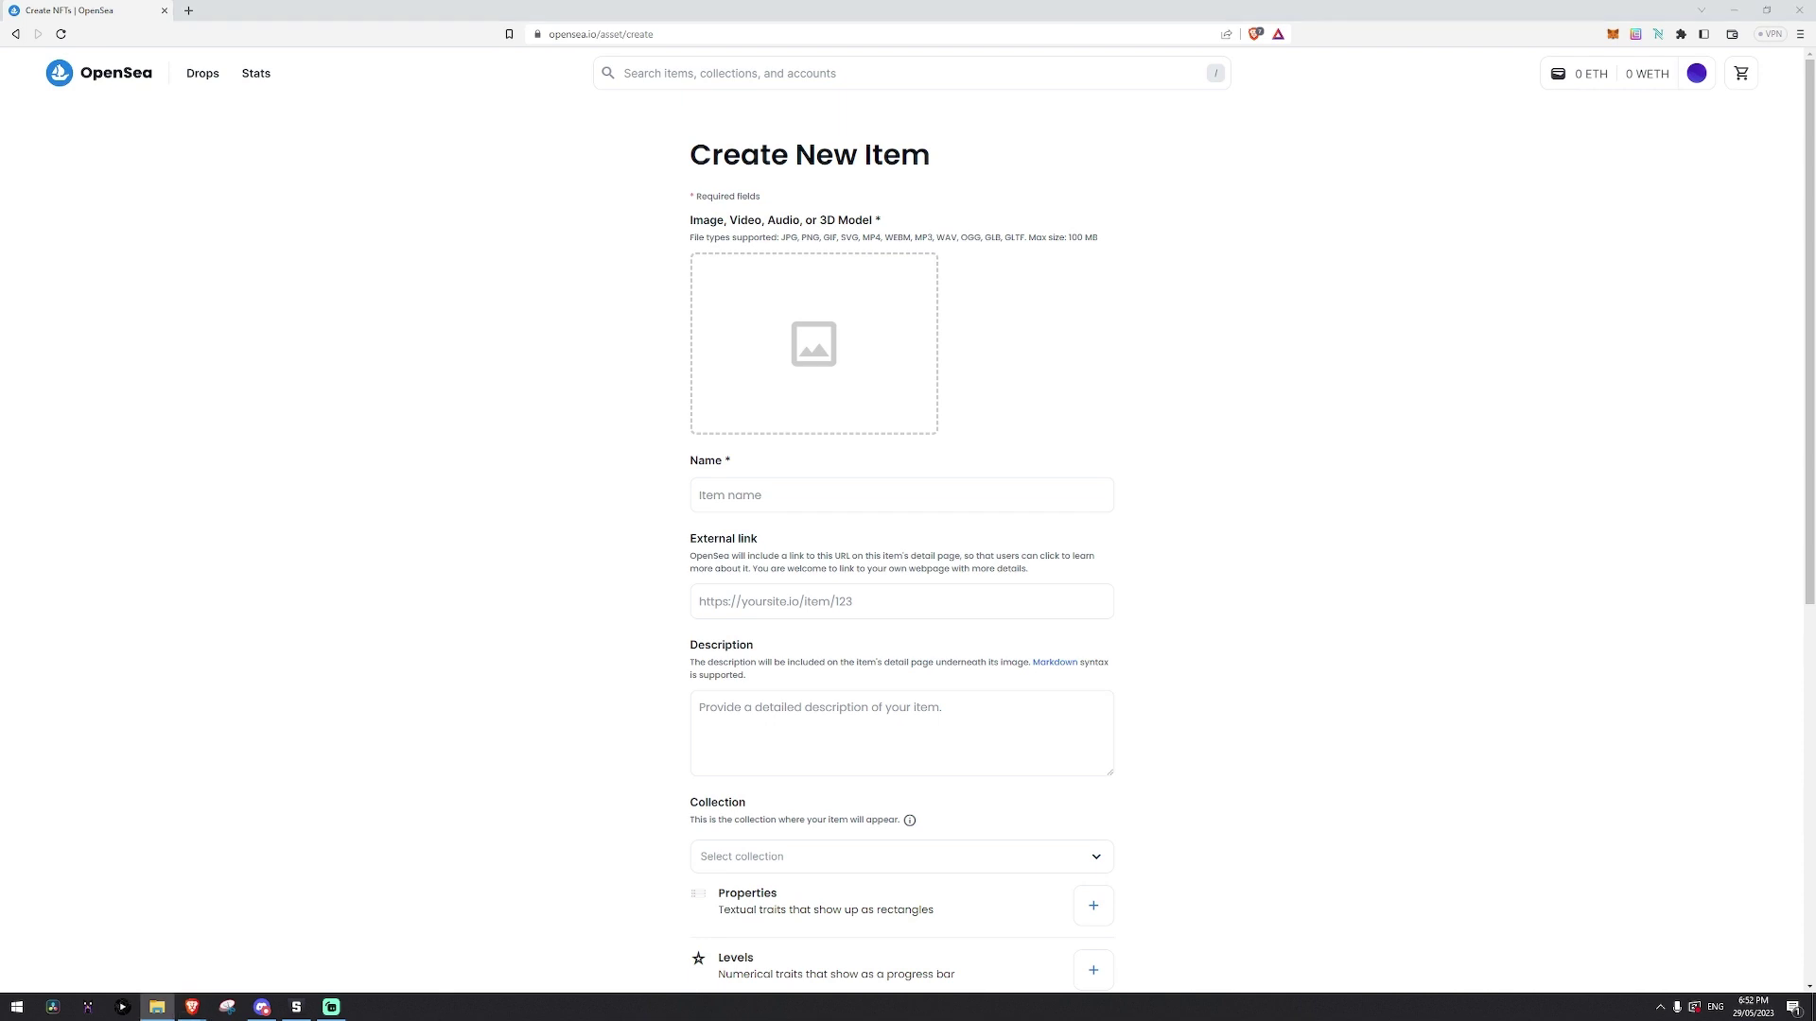
{"action": "left_click_drag", "start_coordinate": [1099, 366], "coordinate": [849, 347]}
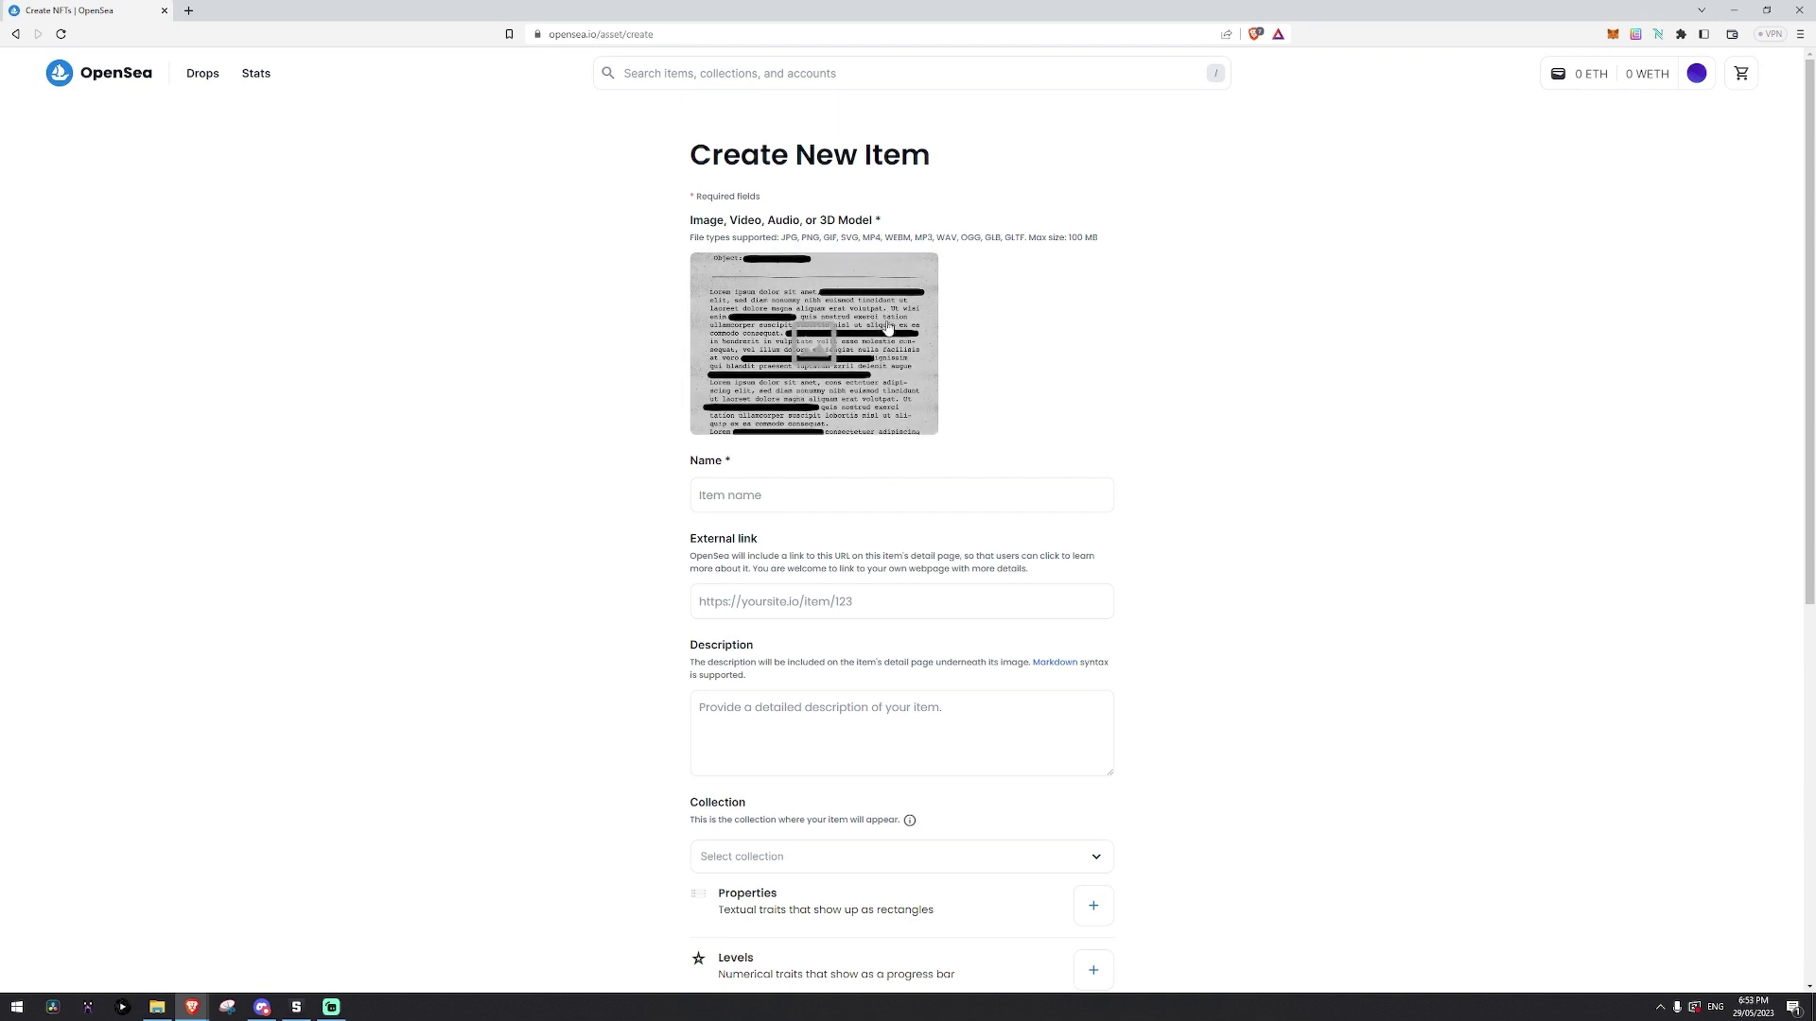
{"action": "left_click", "coordinate": [801, 495]}
{"action": "type", "text": "Document"}
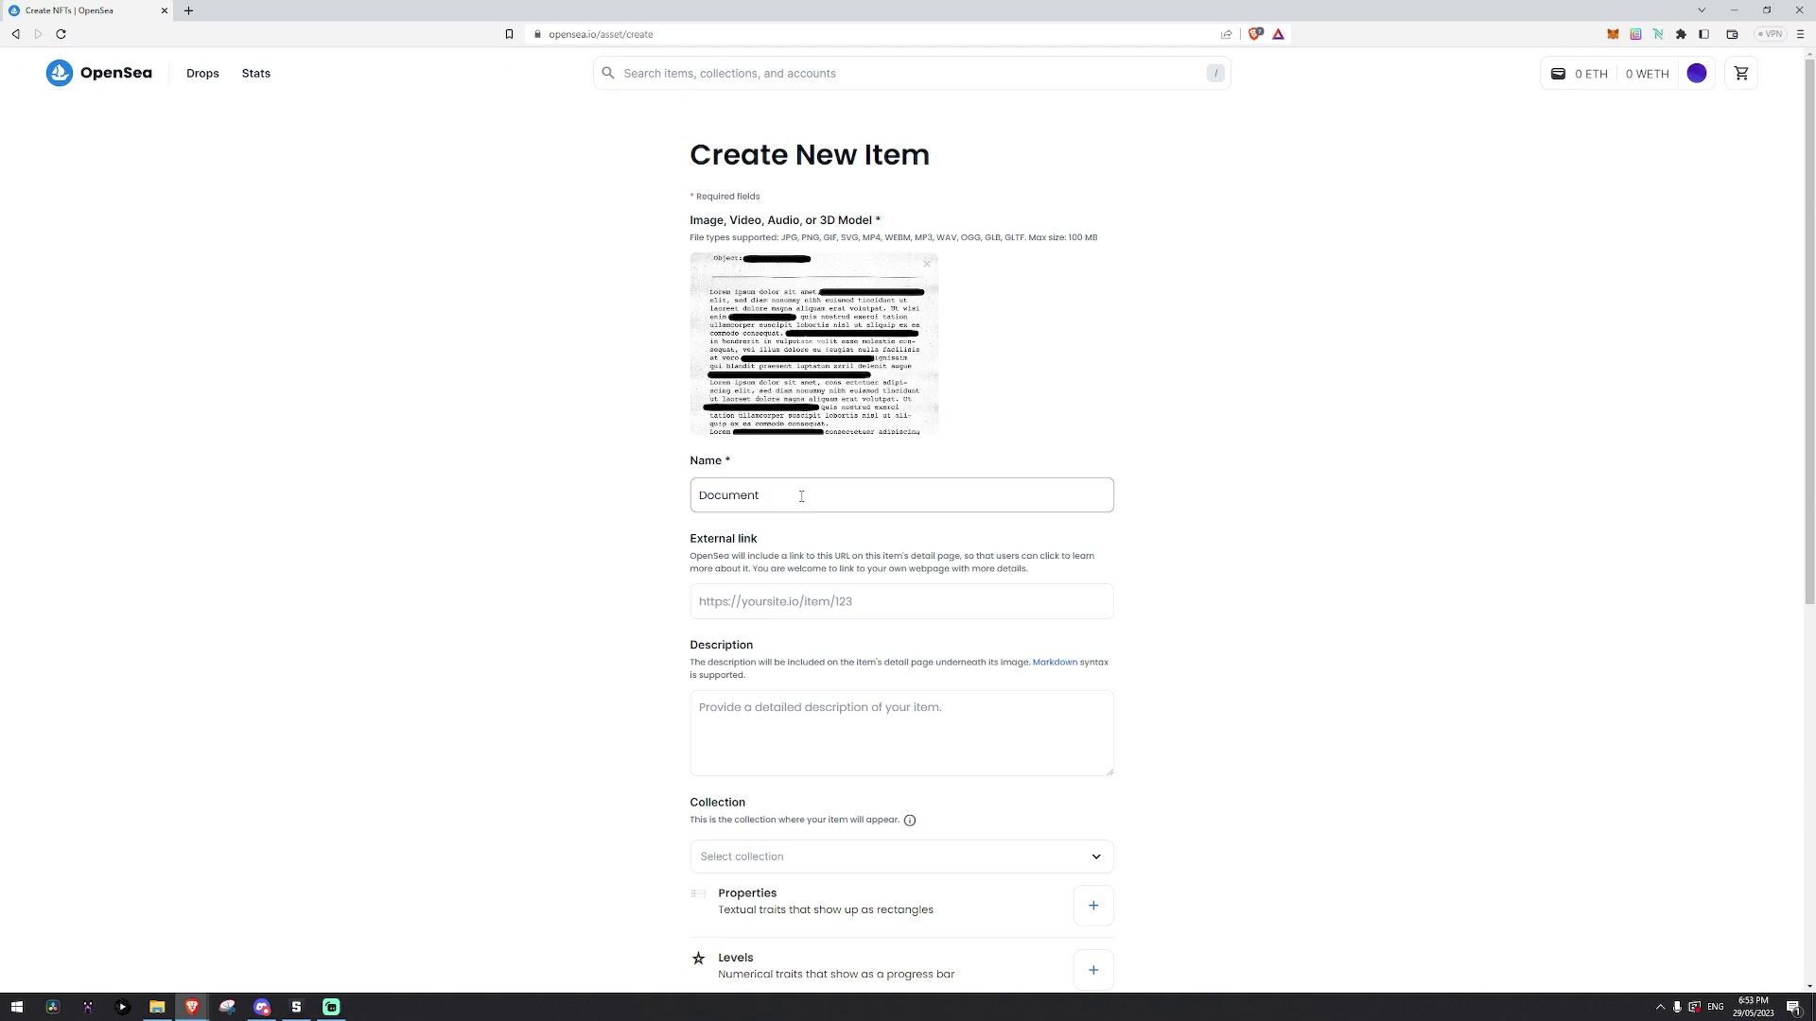
- Copy the item name "Document" into the item's description
{"action": "scroll", "coordinate": [801, 496], "scroll_direction": "down", "scroll_amount": 2}
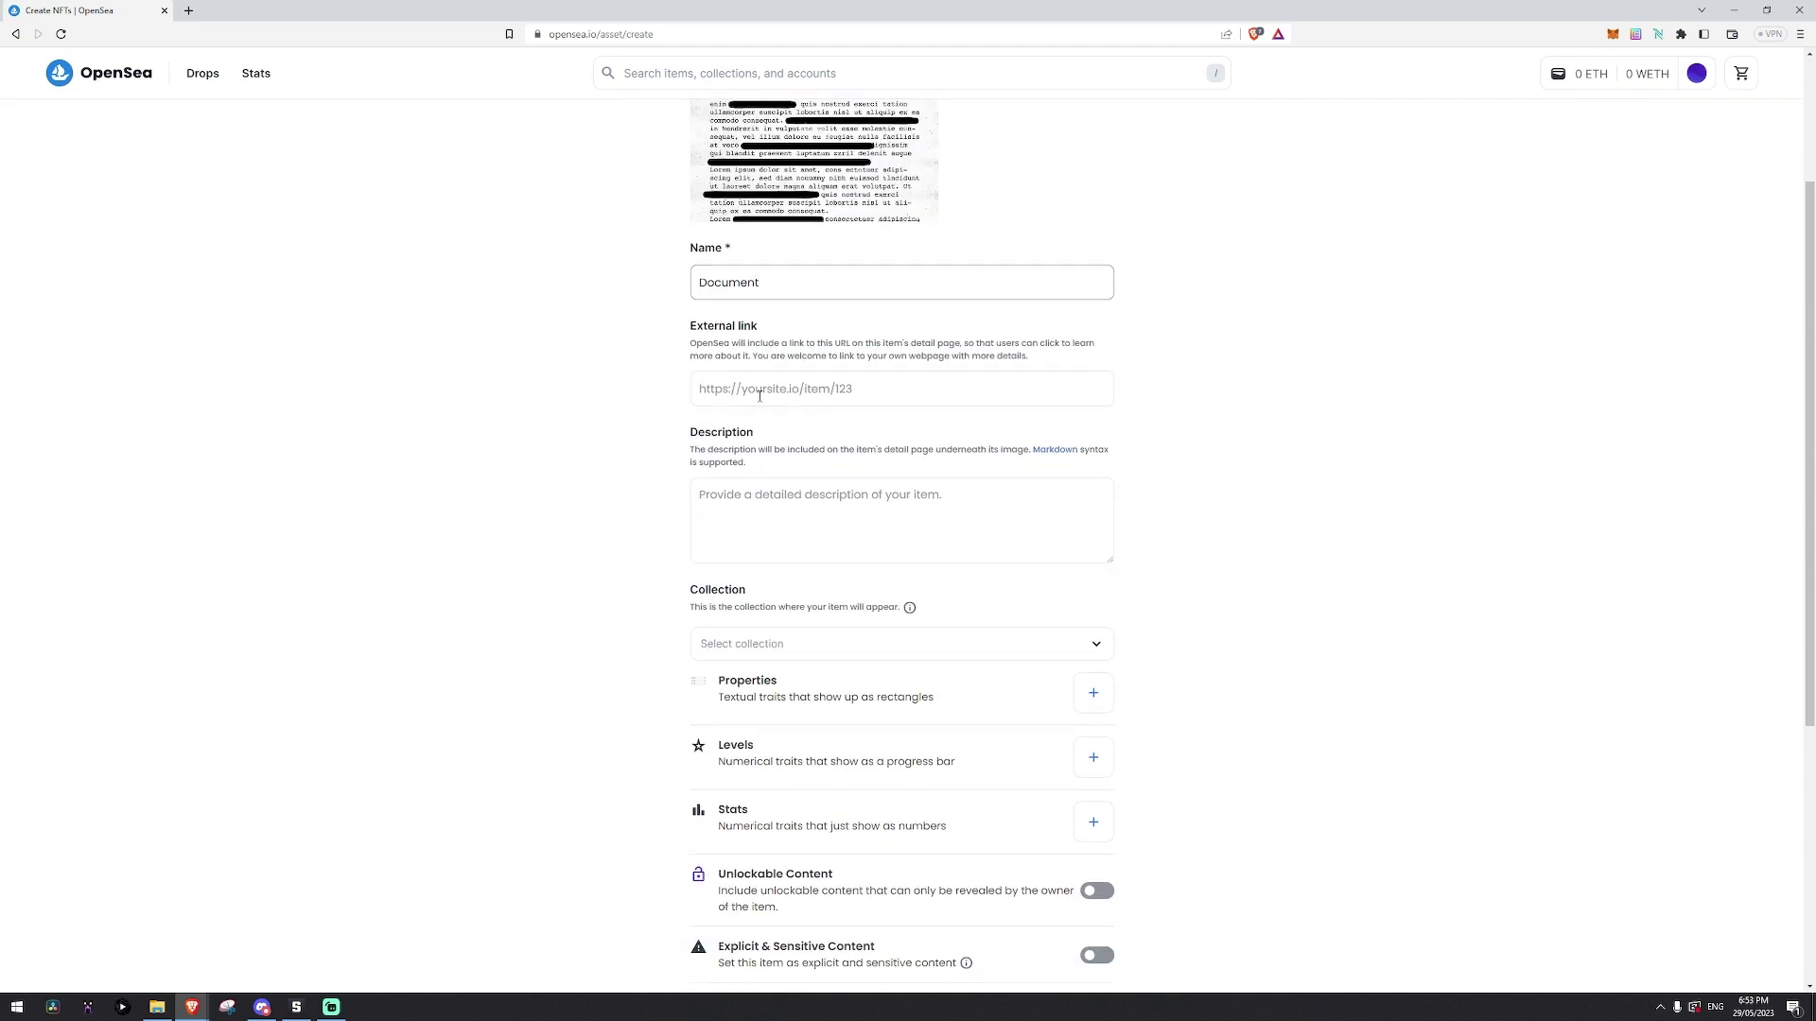
{"action": "scroll", "coordinate": [819, 382], "scroll_direction": "down", "scroll_amount": 2}
{"action": "left_click", "coordinate": [851, 401]}
{"action": "left_click_drag", "start_coordinate": [771, 141], "coordinate": [635, 144]}
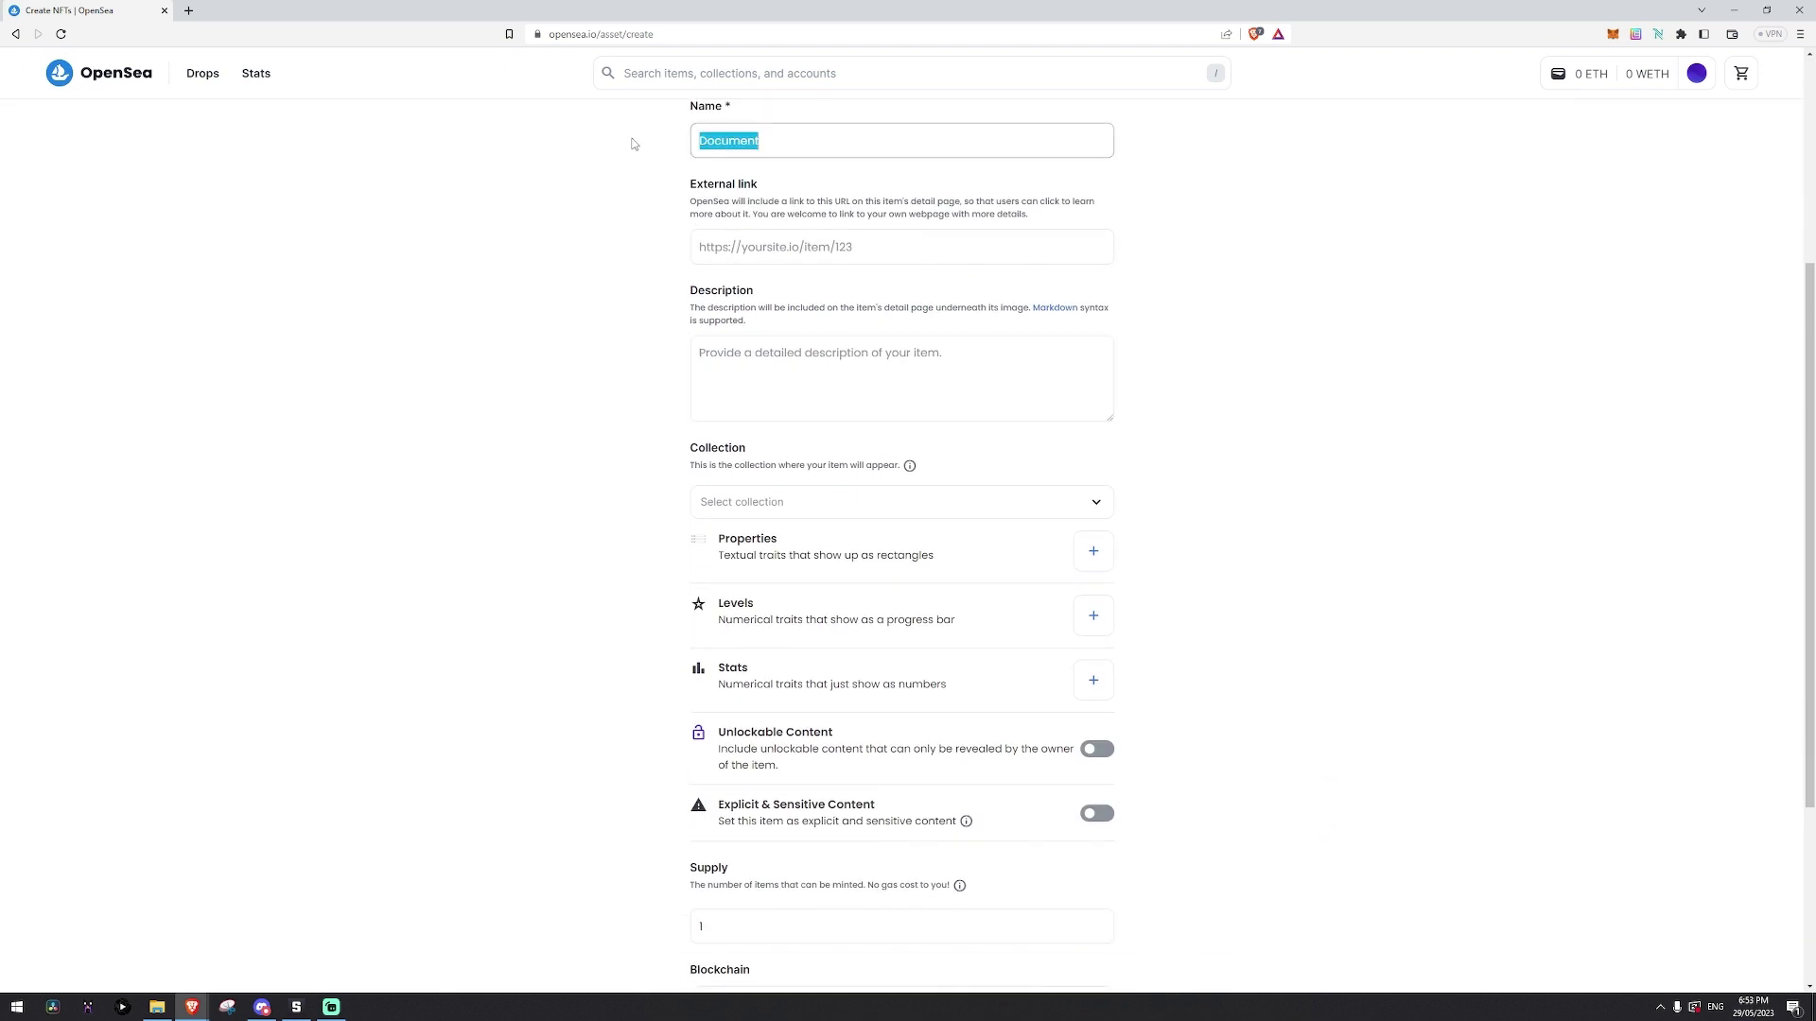
{"action": "key", "text": "ctrl+c"}
{"action": "left_click", "coordinate": [850, 350]}
{"action": "key", "text": "ctrl+v"}
- Create the item with a supply of 1 on Ethereum and complete the human check by choosing the car images
{"action": "scroll", "coordinate": [851, 378], "scroll_direction": "down", "scroll_amount": 1}
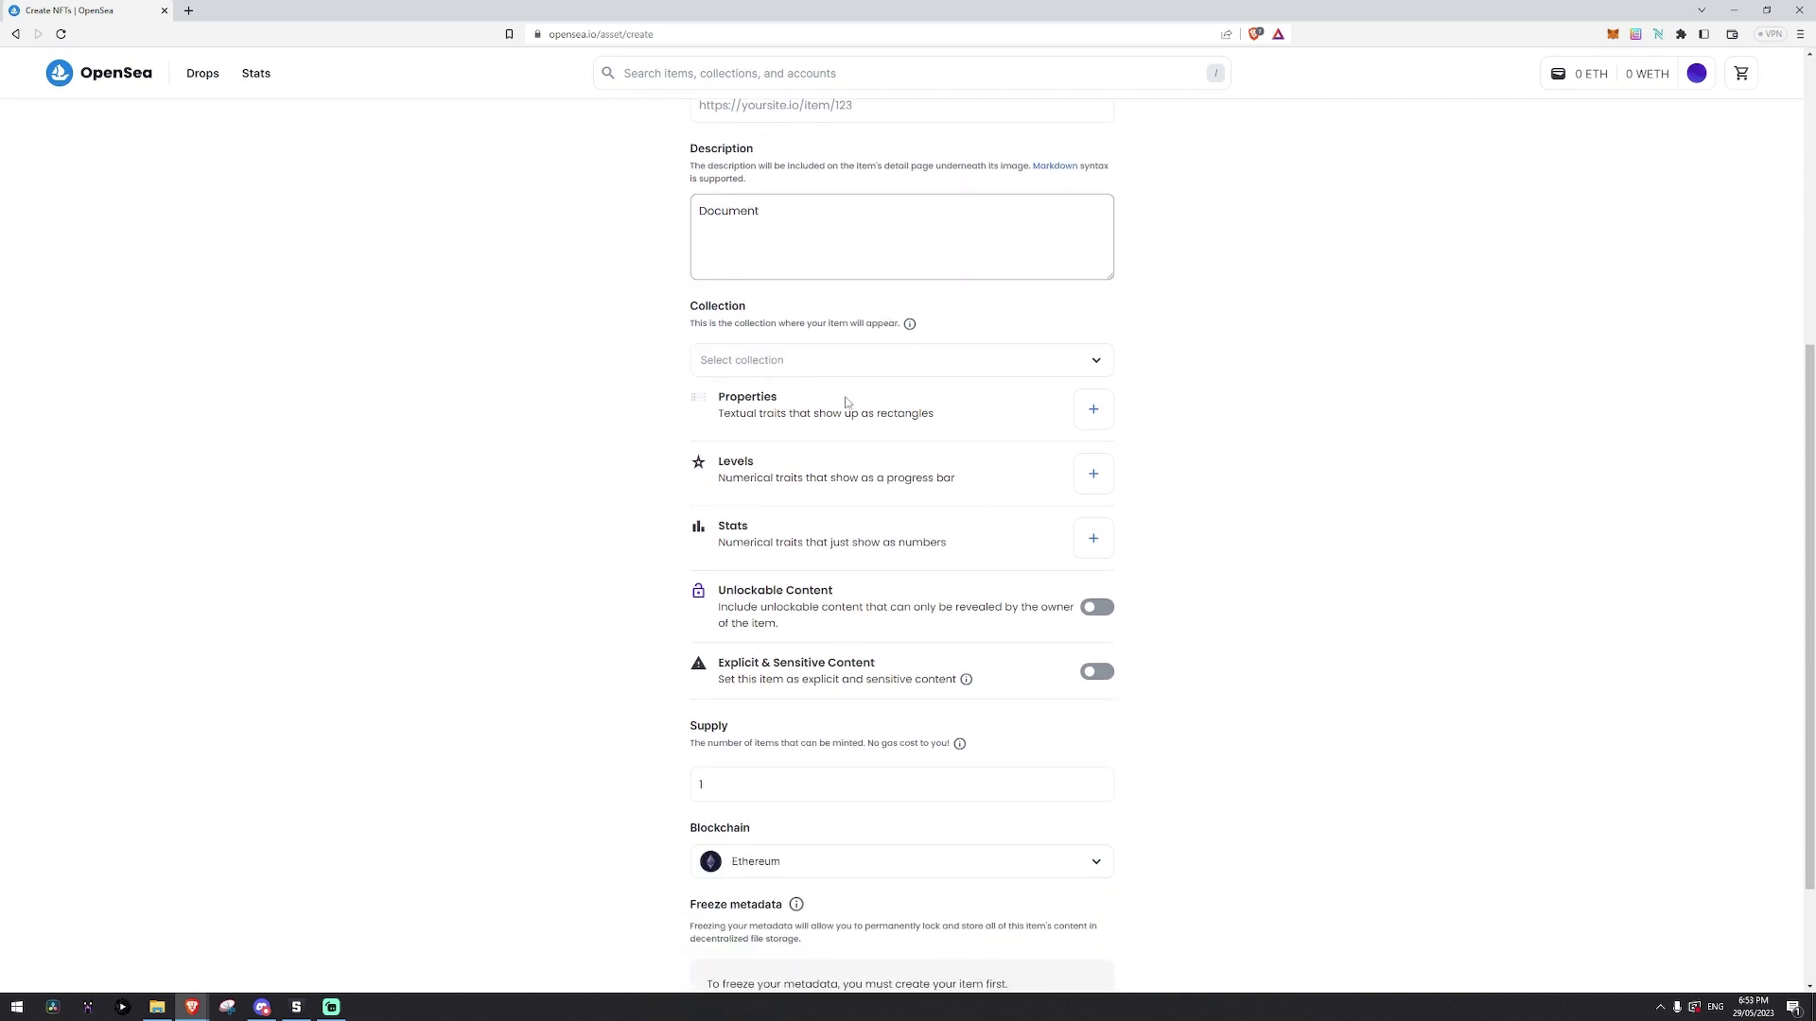
{"action": "scroll", "coordinate": [866, 402], "scroll_direction": "down", "scroll_amount": 1}
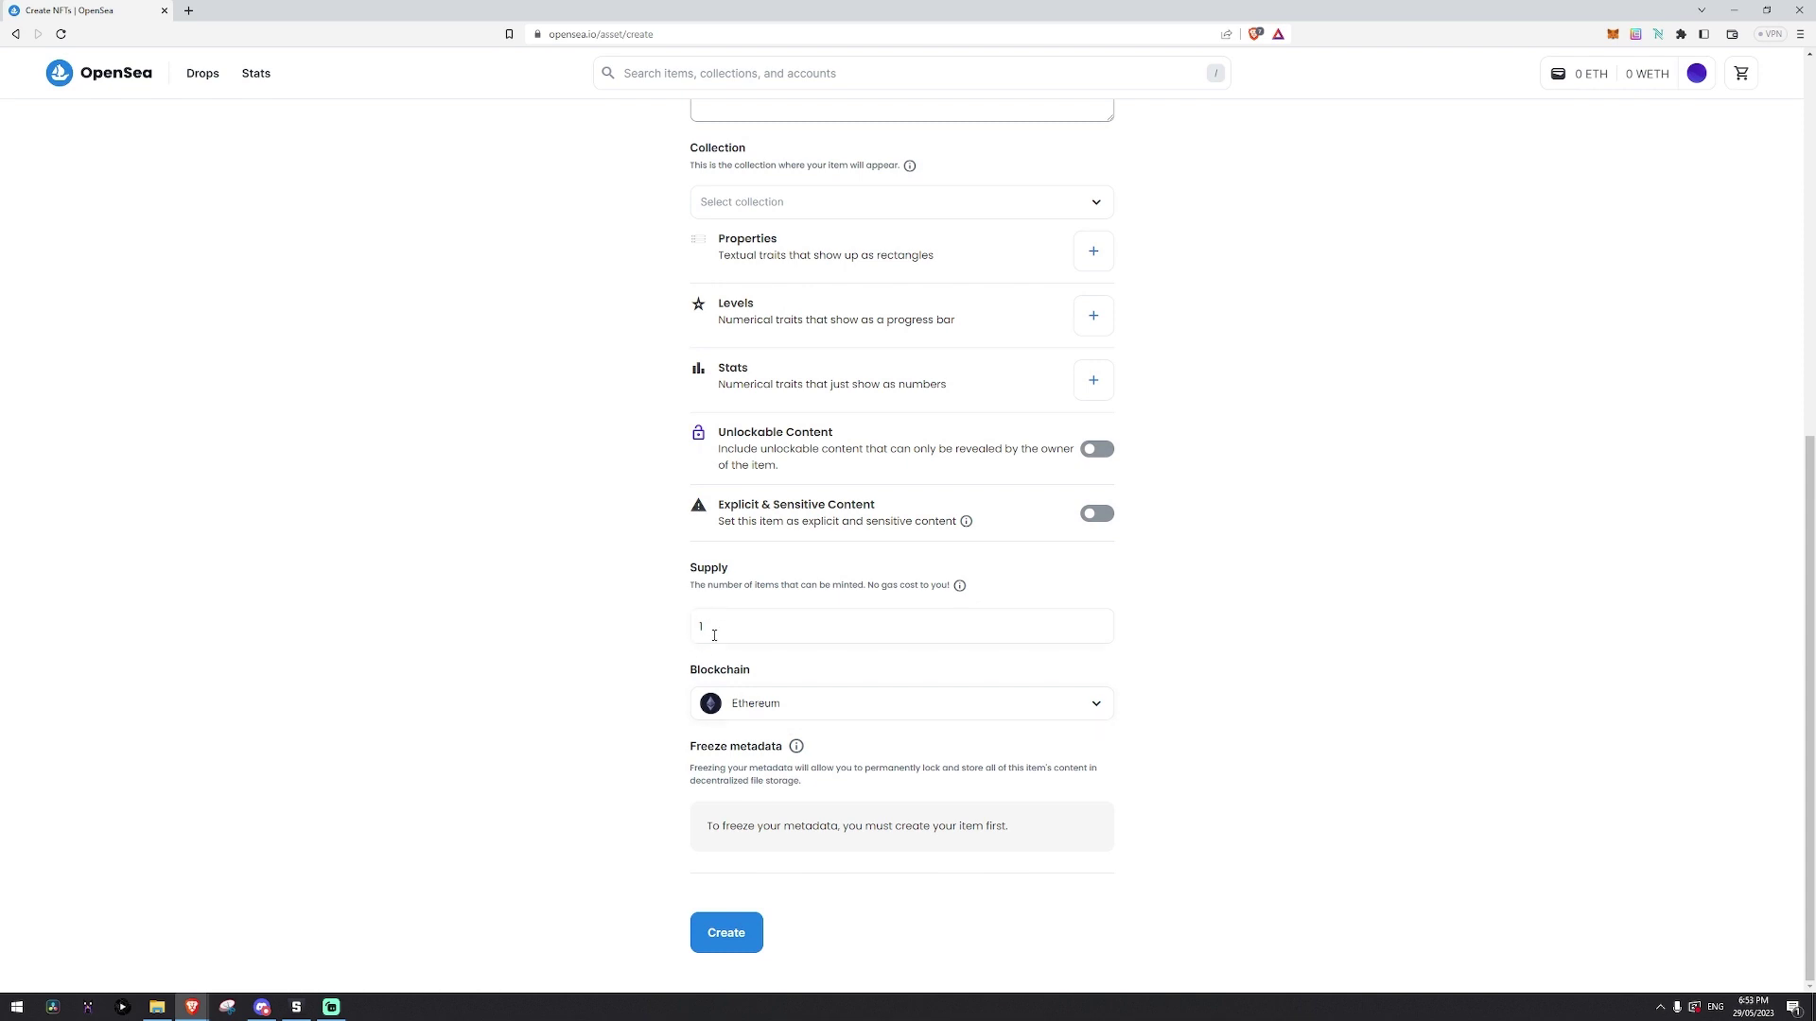
{"action": "left_click", "coordinate": [727, 934]}
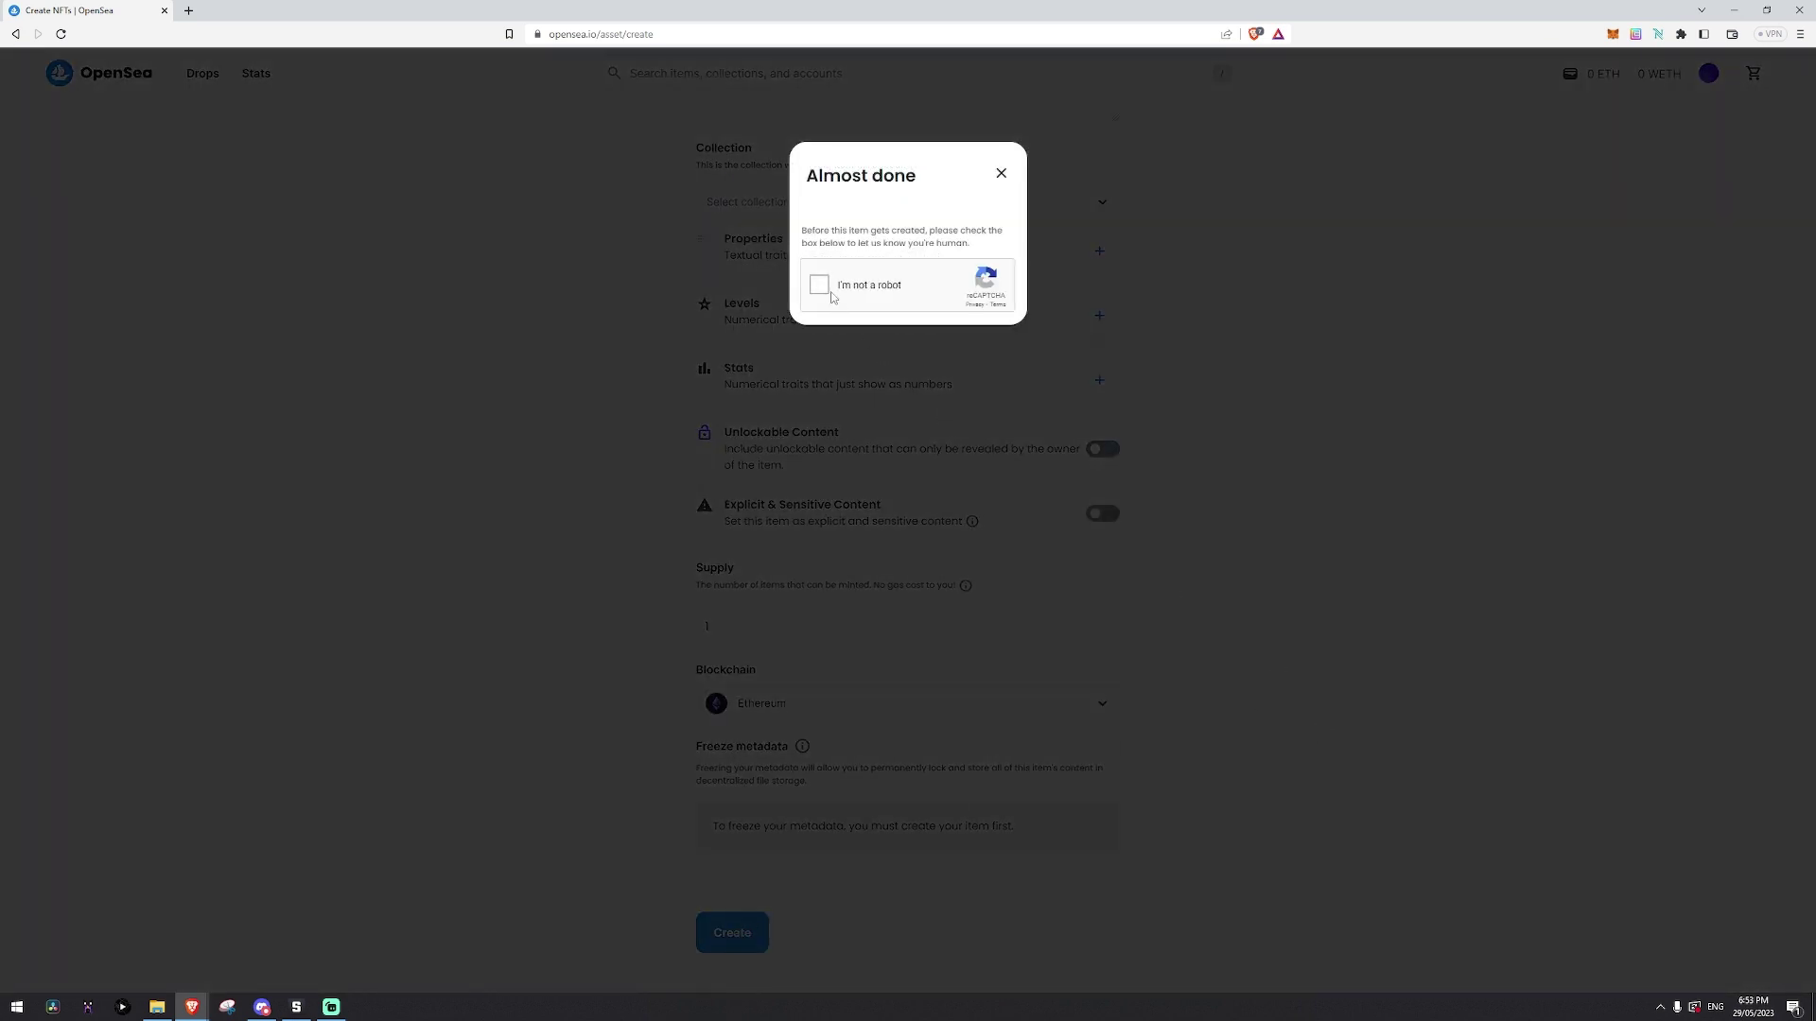
{"action": "left_click", "coordinate": [828, 291]}
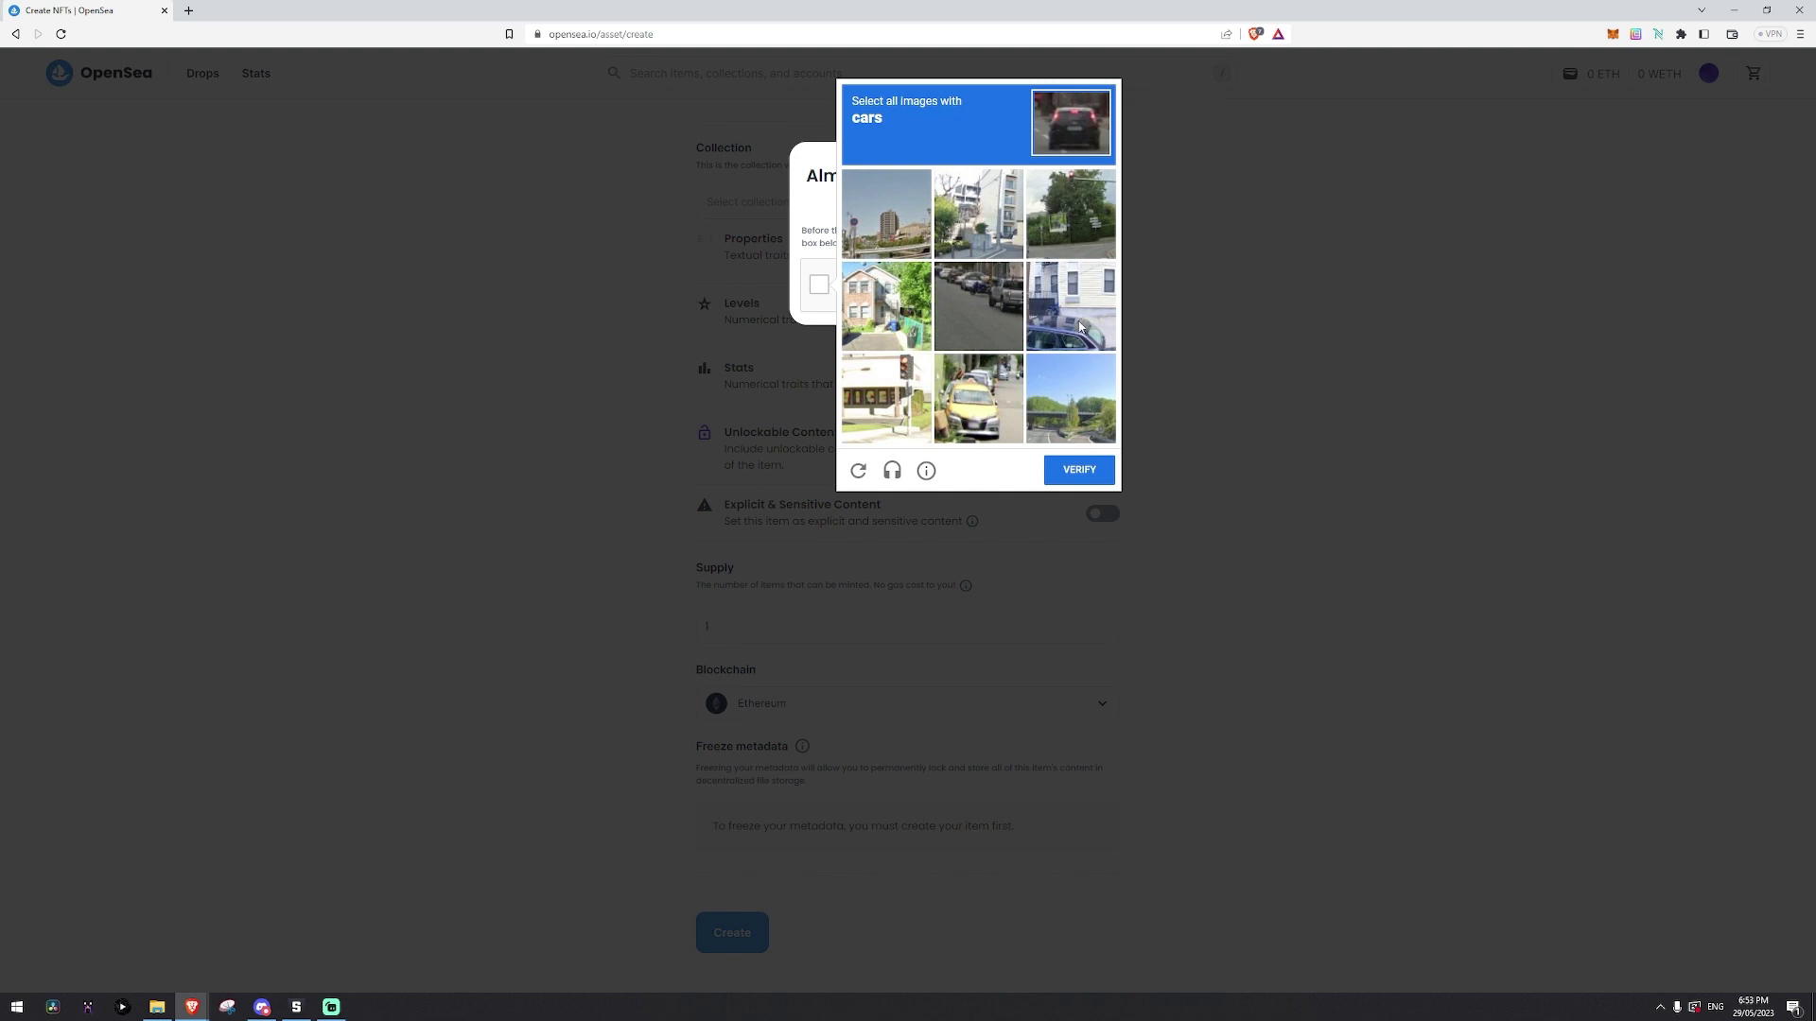
{"action": "left_click", "coordinate": [1081, 327]}
{"action": "left_click", "coordinate": [979, 306]}
{"action": "left_click", "coordinate": [979, 397]}
{"action": "left_click", "coordinate": [1079, 470]}
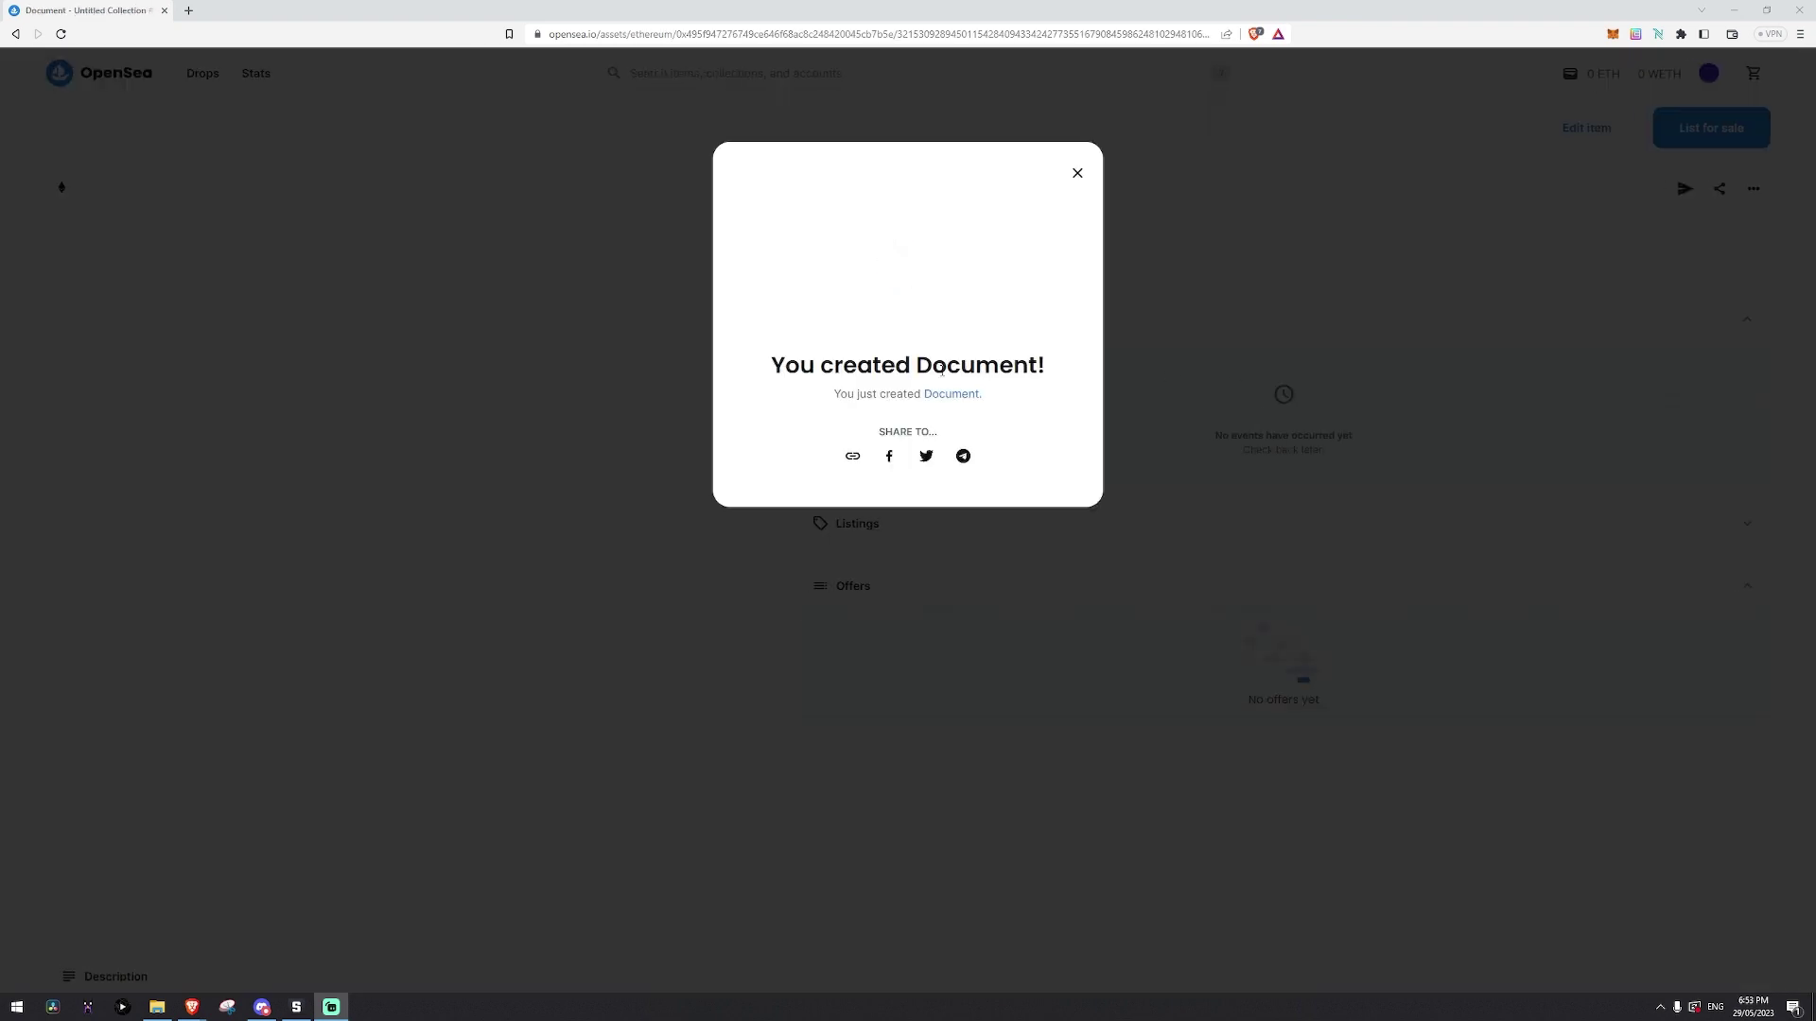
- Dismiss the creation confirmation and select the new Document item's page URL for copying
{"action": "left_click", "coordinate": [1077, 173]}
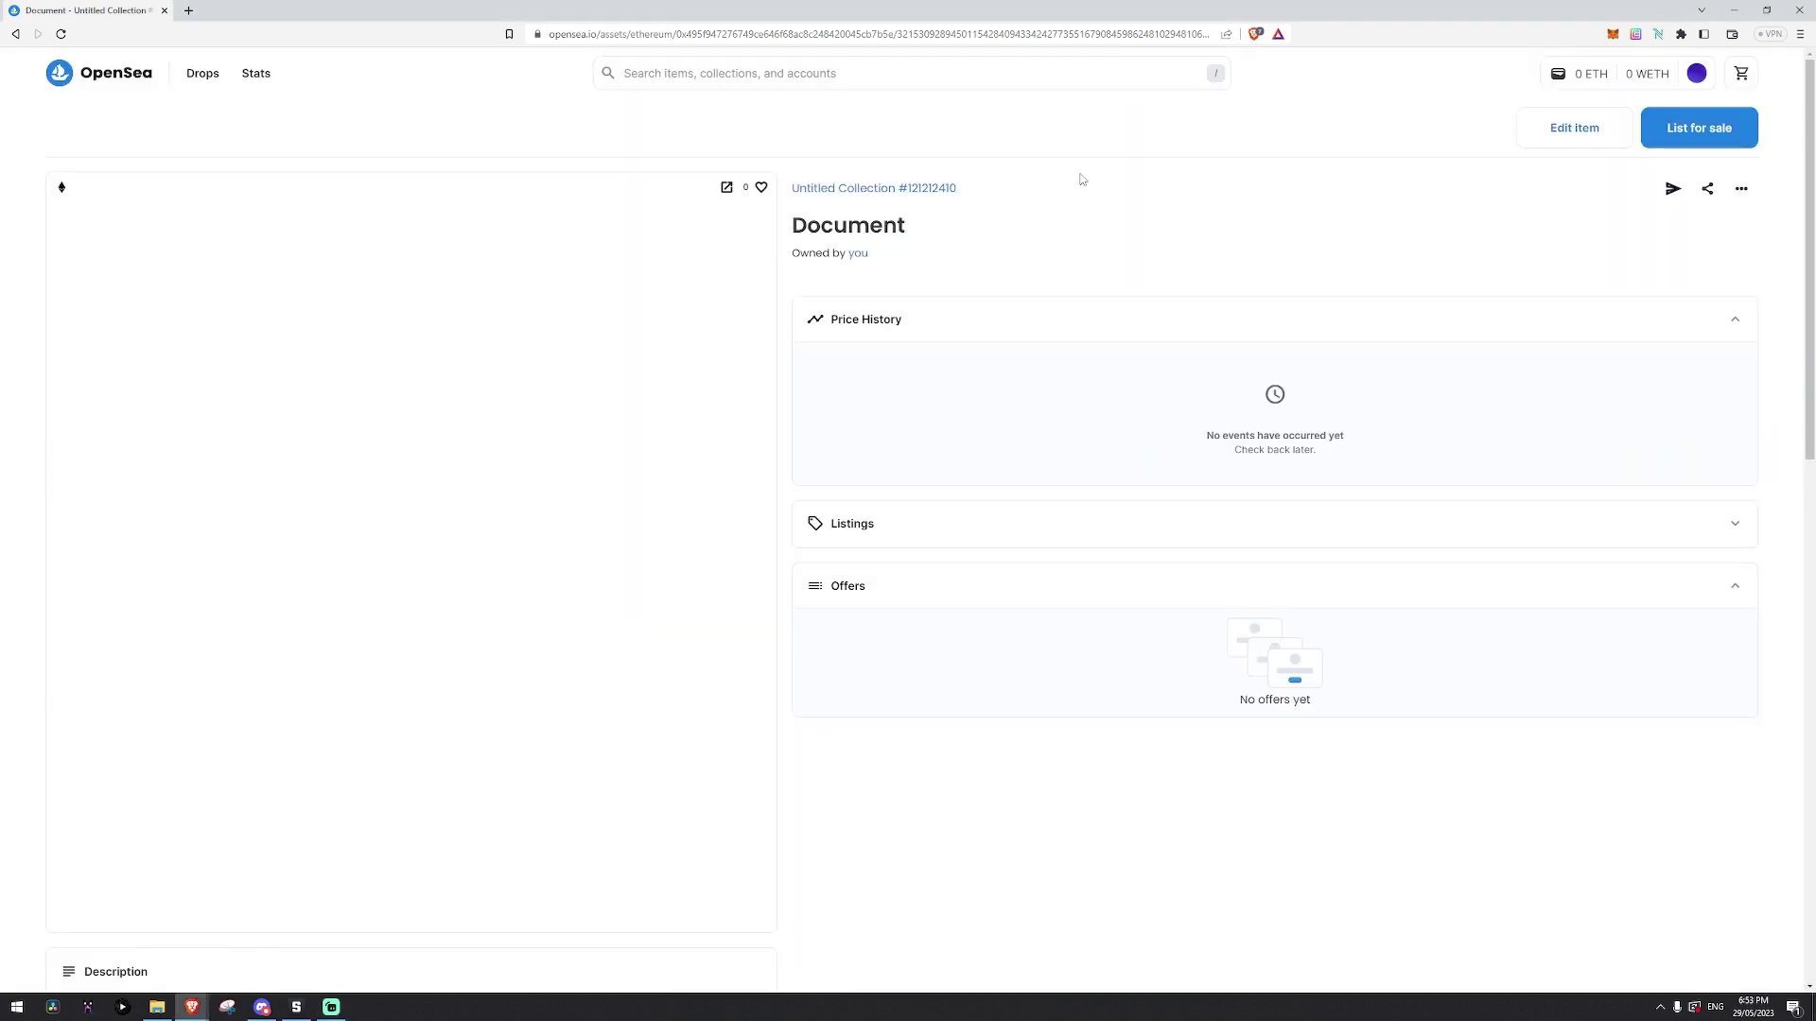
{"action": "left_click", "coordinate": [913, 31]}
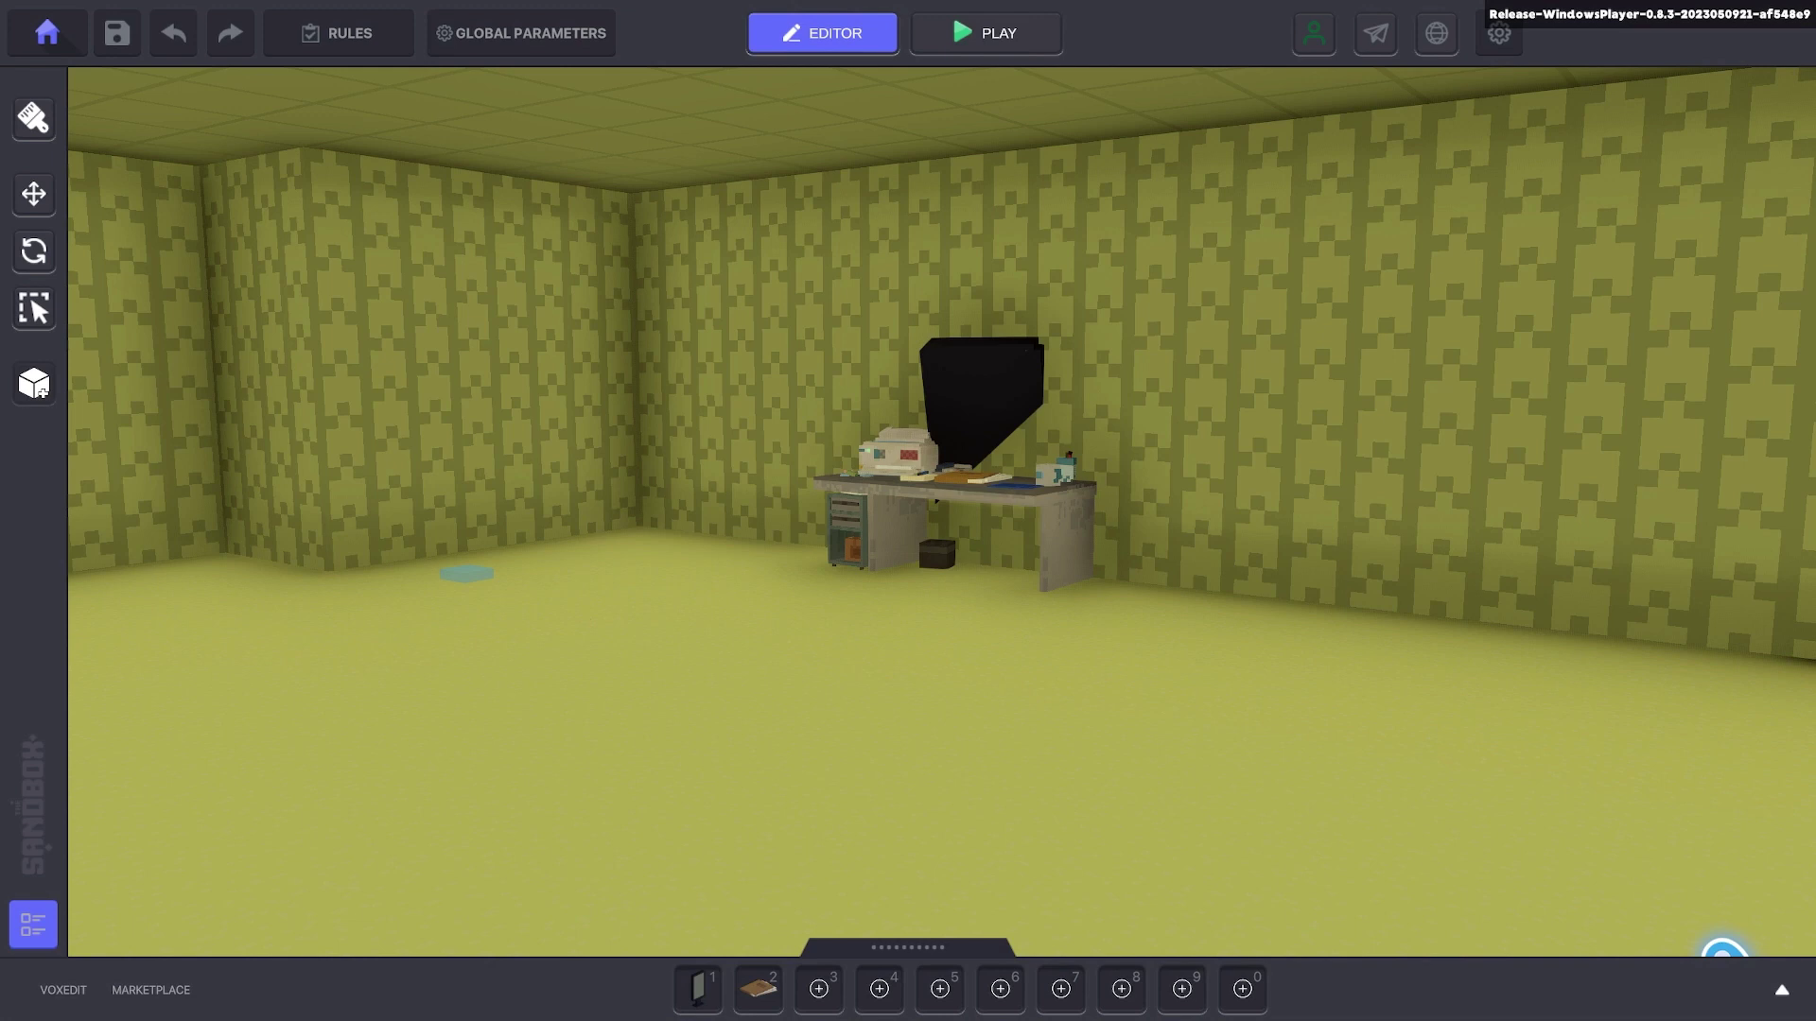
- In Game Maker, search the asset library for "frame" and place a Street Ad Frame on the floor near the desk
{"action": "key", "text": "d"}
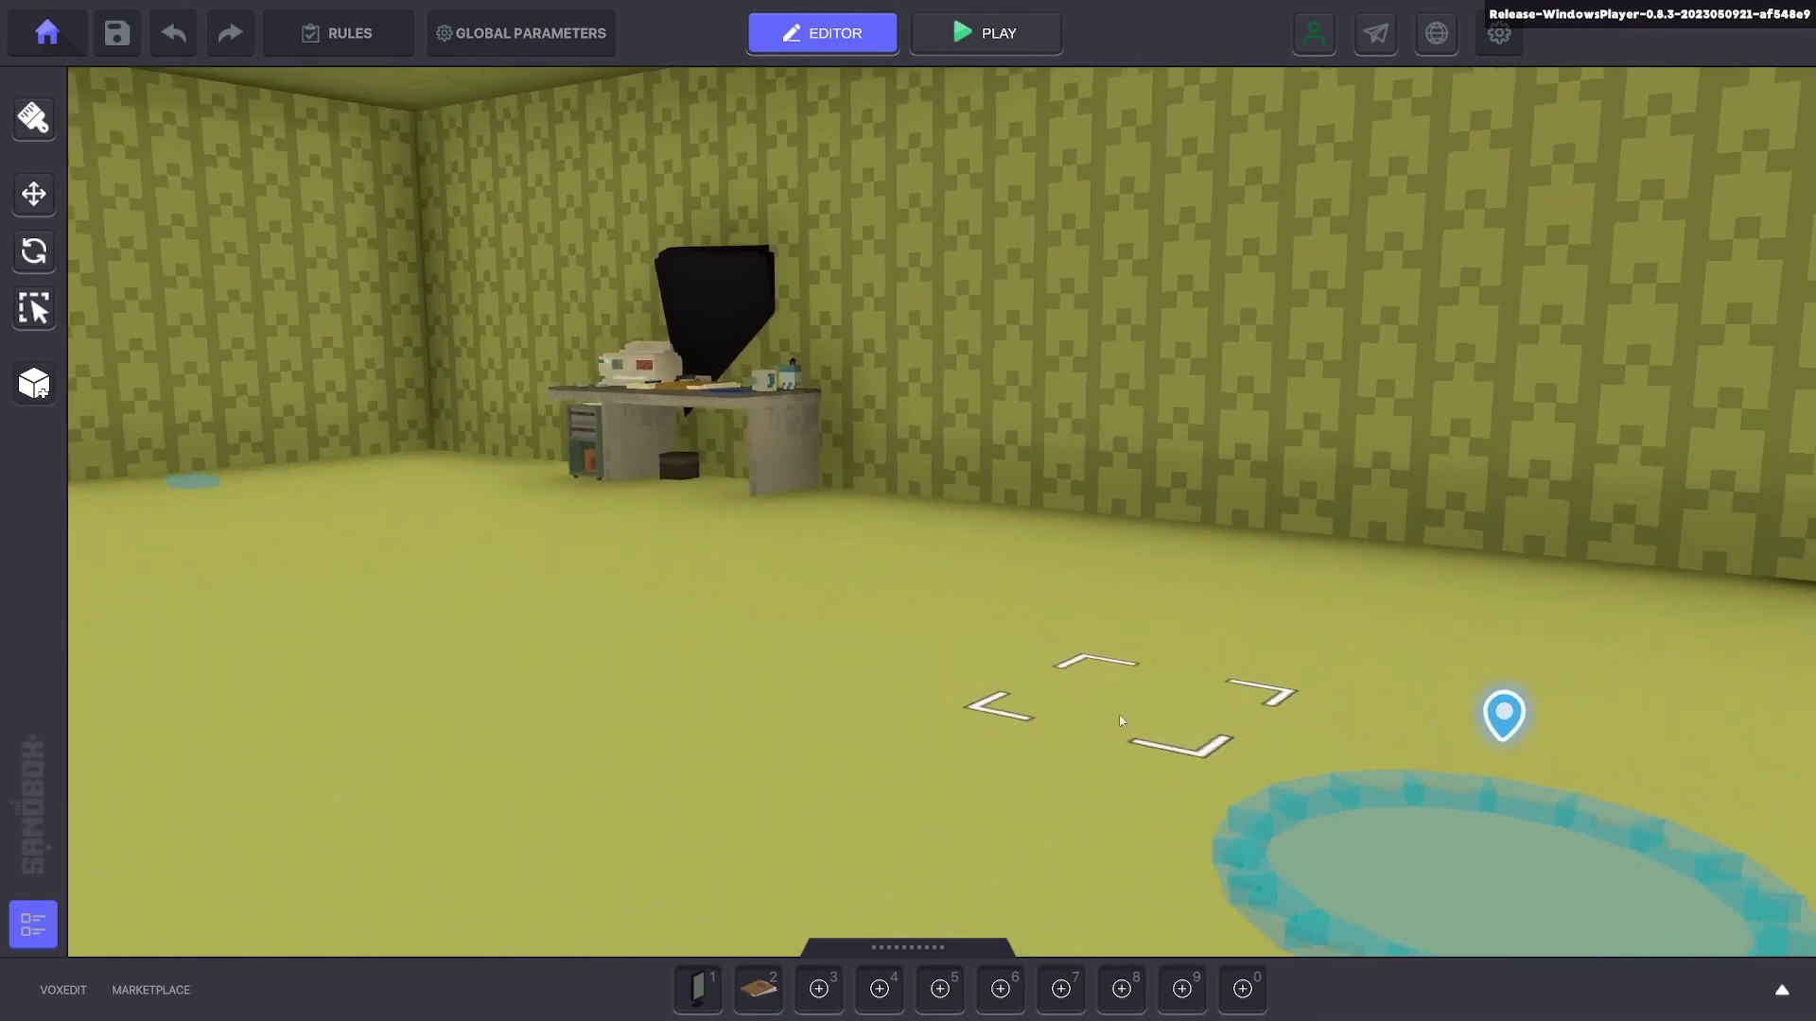
{"action": "right_click_drag", "start_coordinate": [1120, 721], "coordinate": [1122, 686]}
{"action": "key", "text": "w"}
{"action": "key", "text": "Tab"}
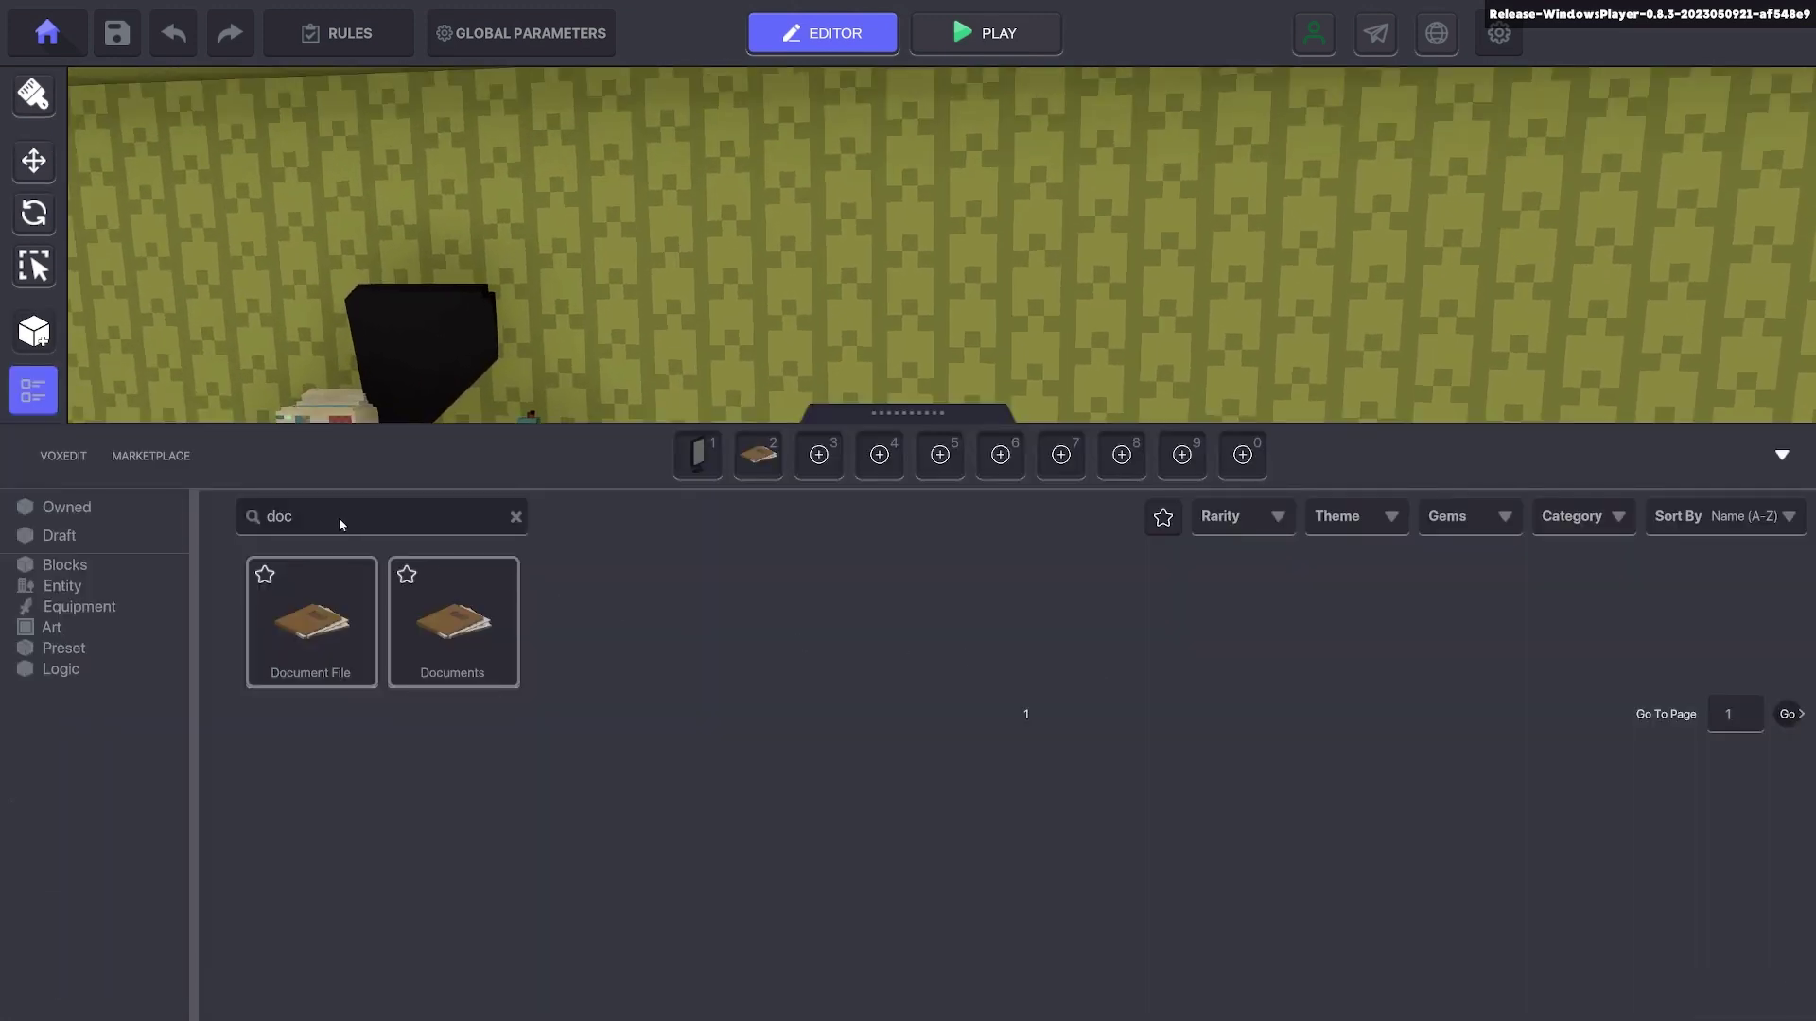
{"action": "double_click", "coordinate": [332, 514]}
{"action": "type", "text": "fram"}
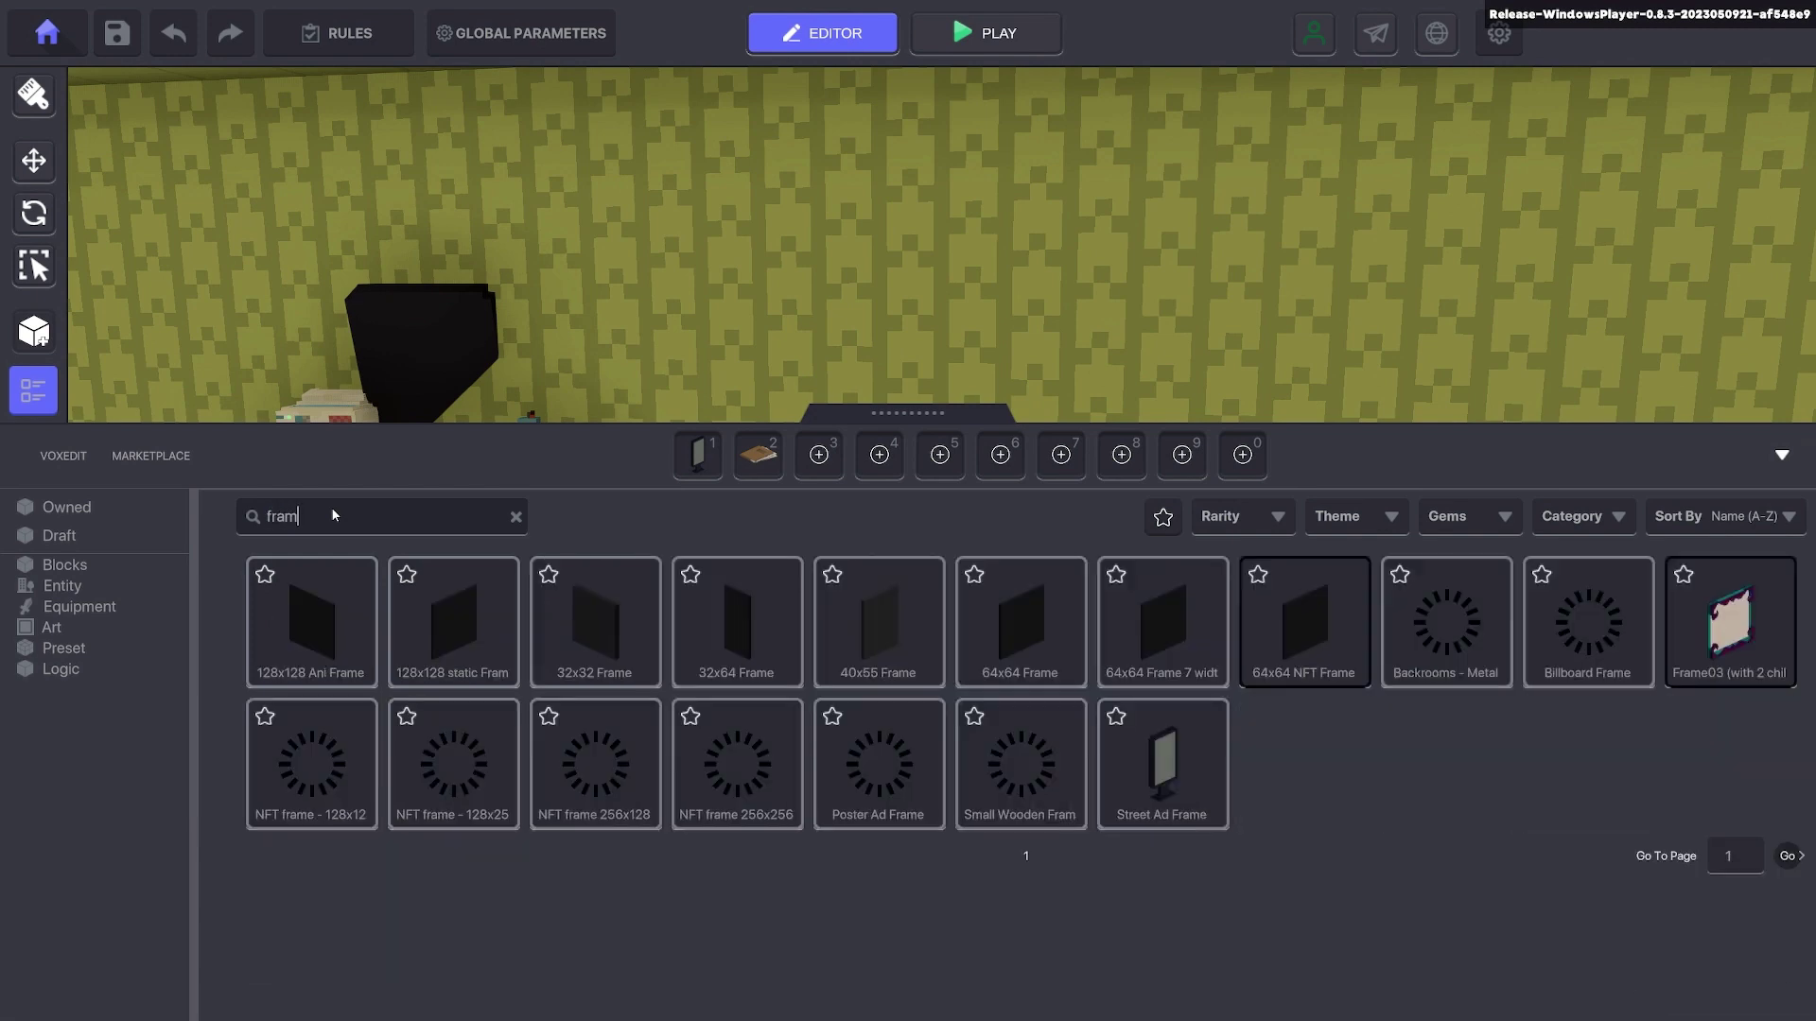
{"action": "type", "text": "e"}
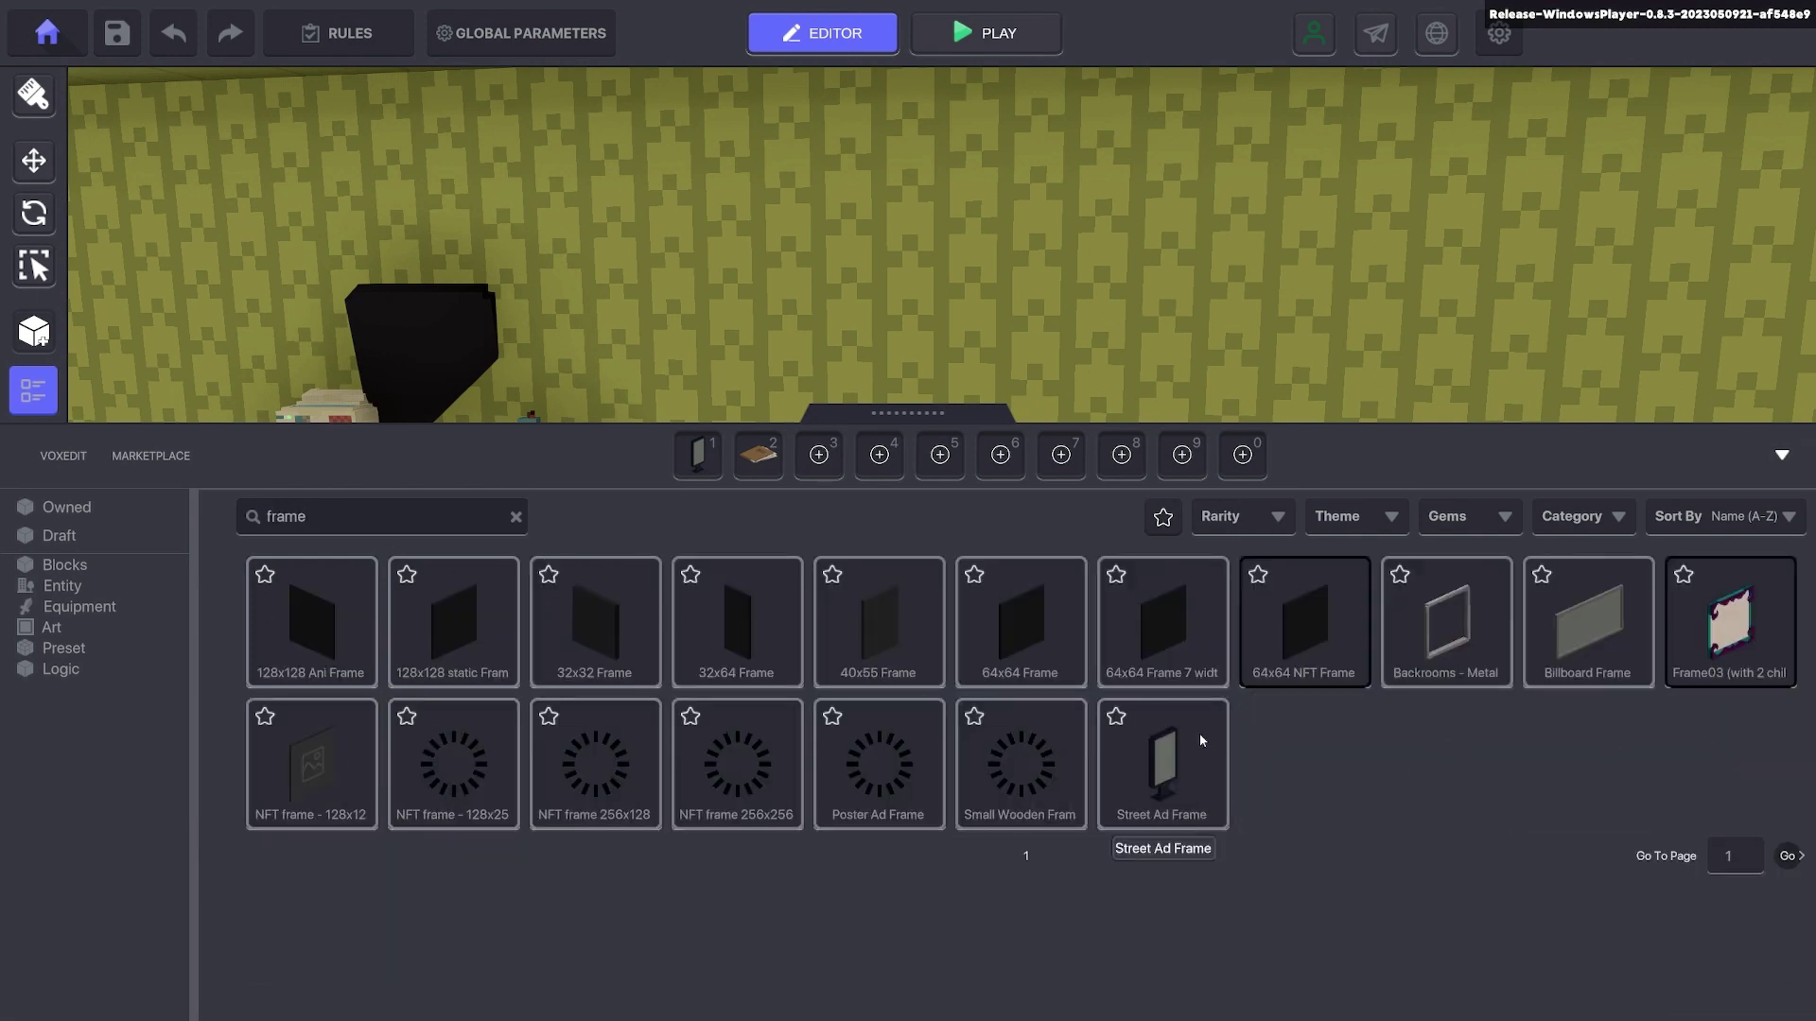
{"action": "left_click", "coordinate": [1199, 733]}
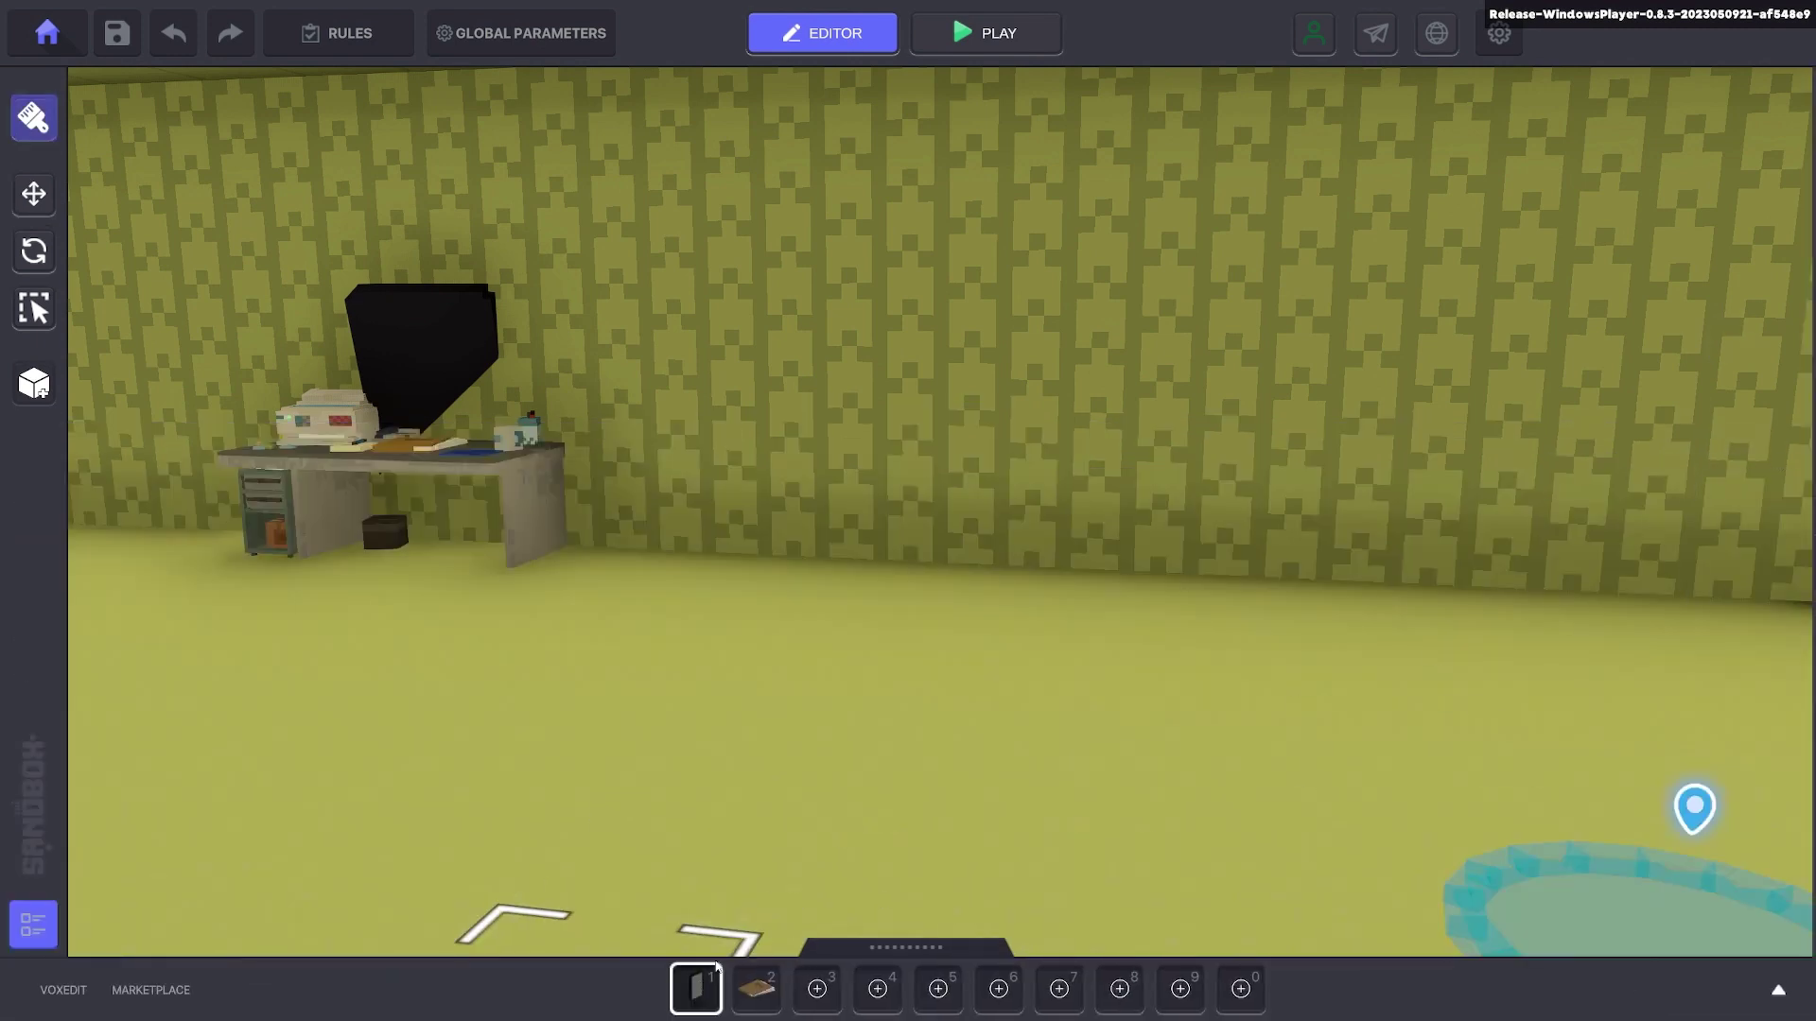
{"action": "left_click", "coordinate": [900, 748]}
- Rotate the placed Street Ad Frame to 90° about the Y axis
{"action": "key", "text": "r"}
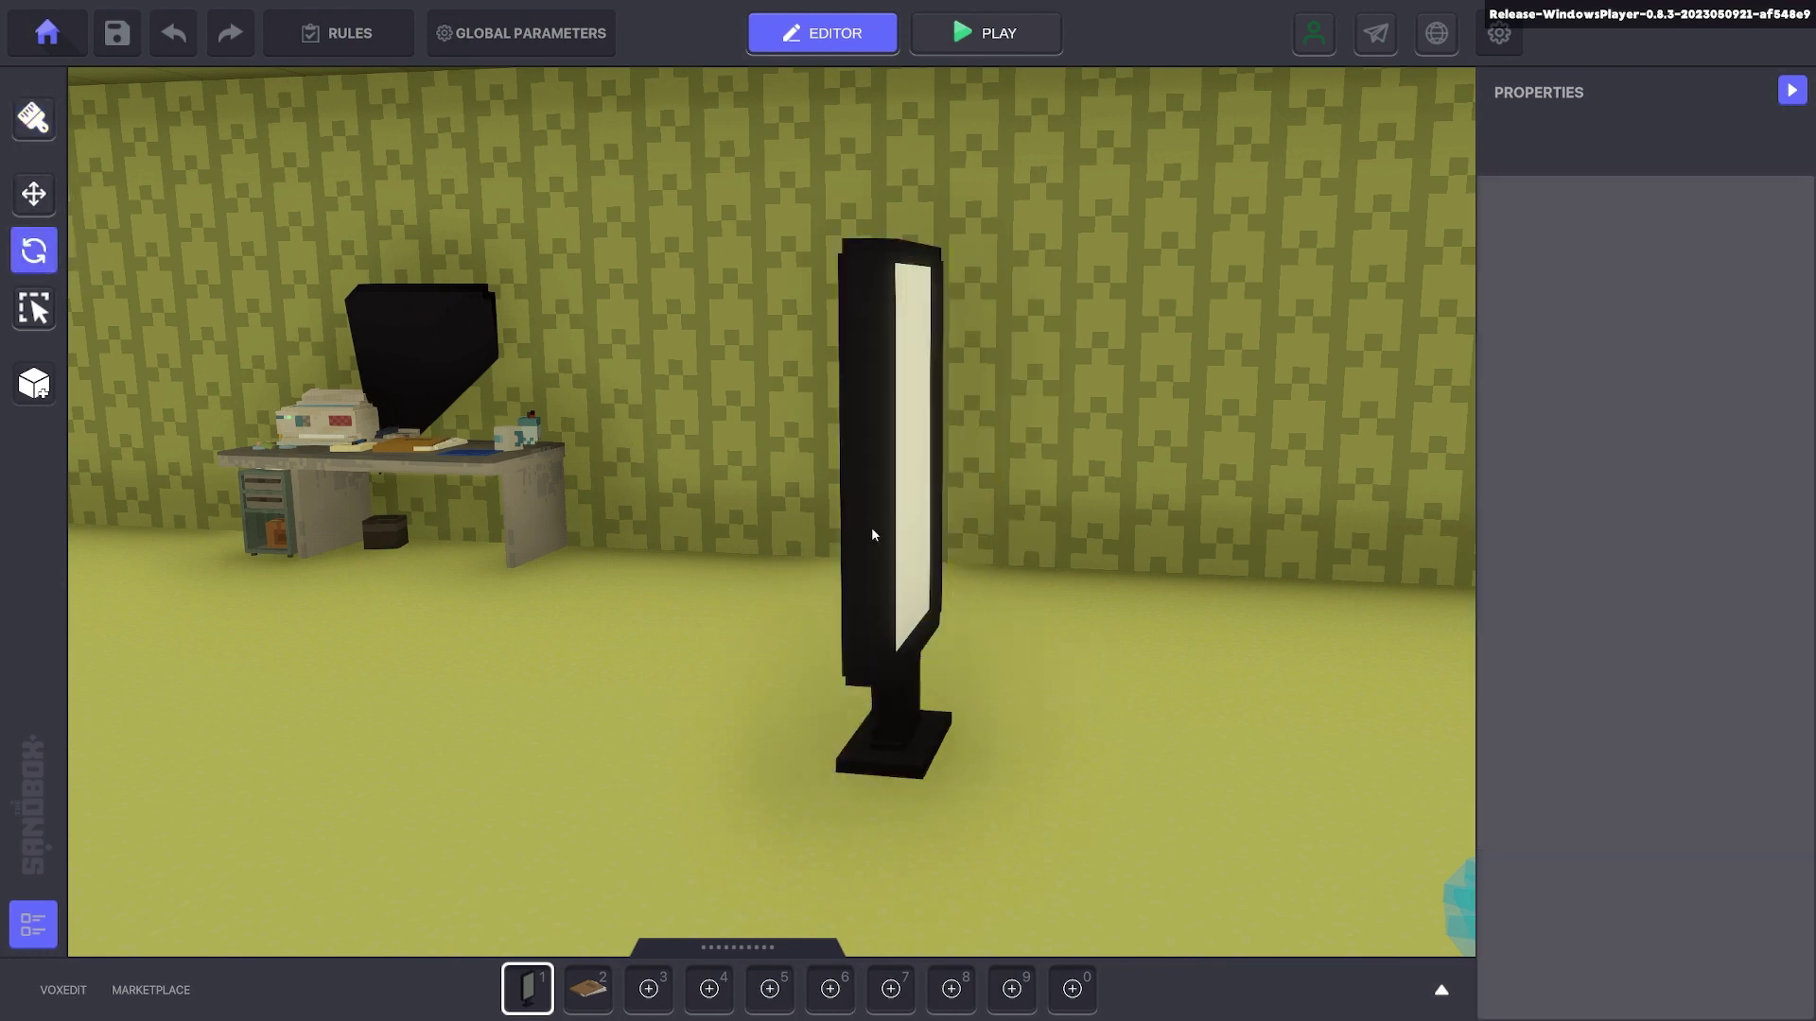
{"action": "left_click", "coordinate": [871, 534]}
{"action": "left_click_drag", "start_coordinate": [938, 798], "coordinate": [624, 782]}
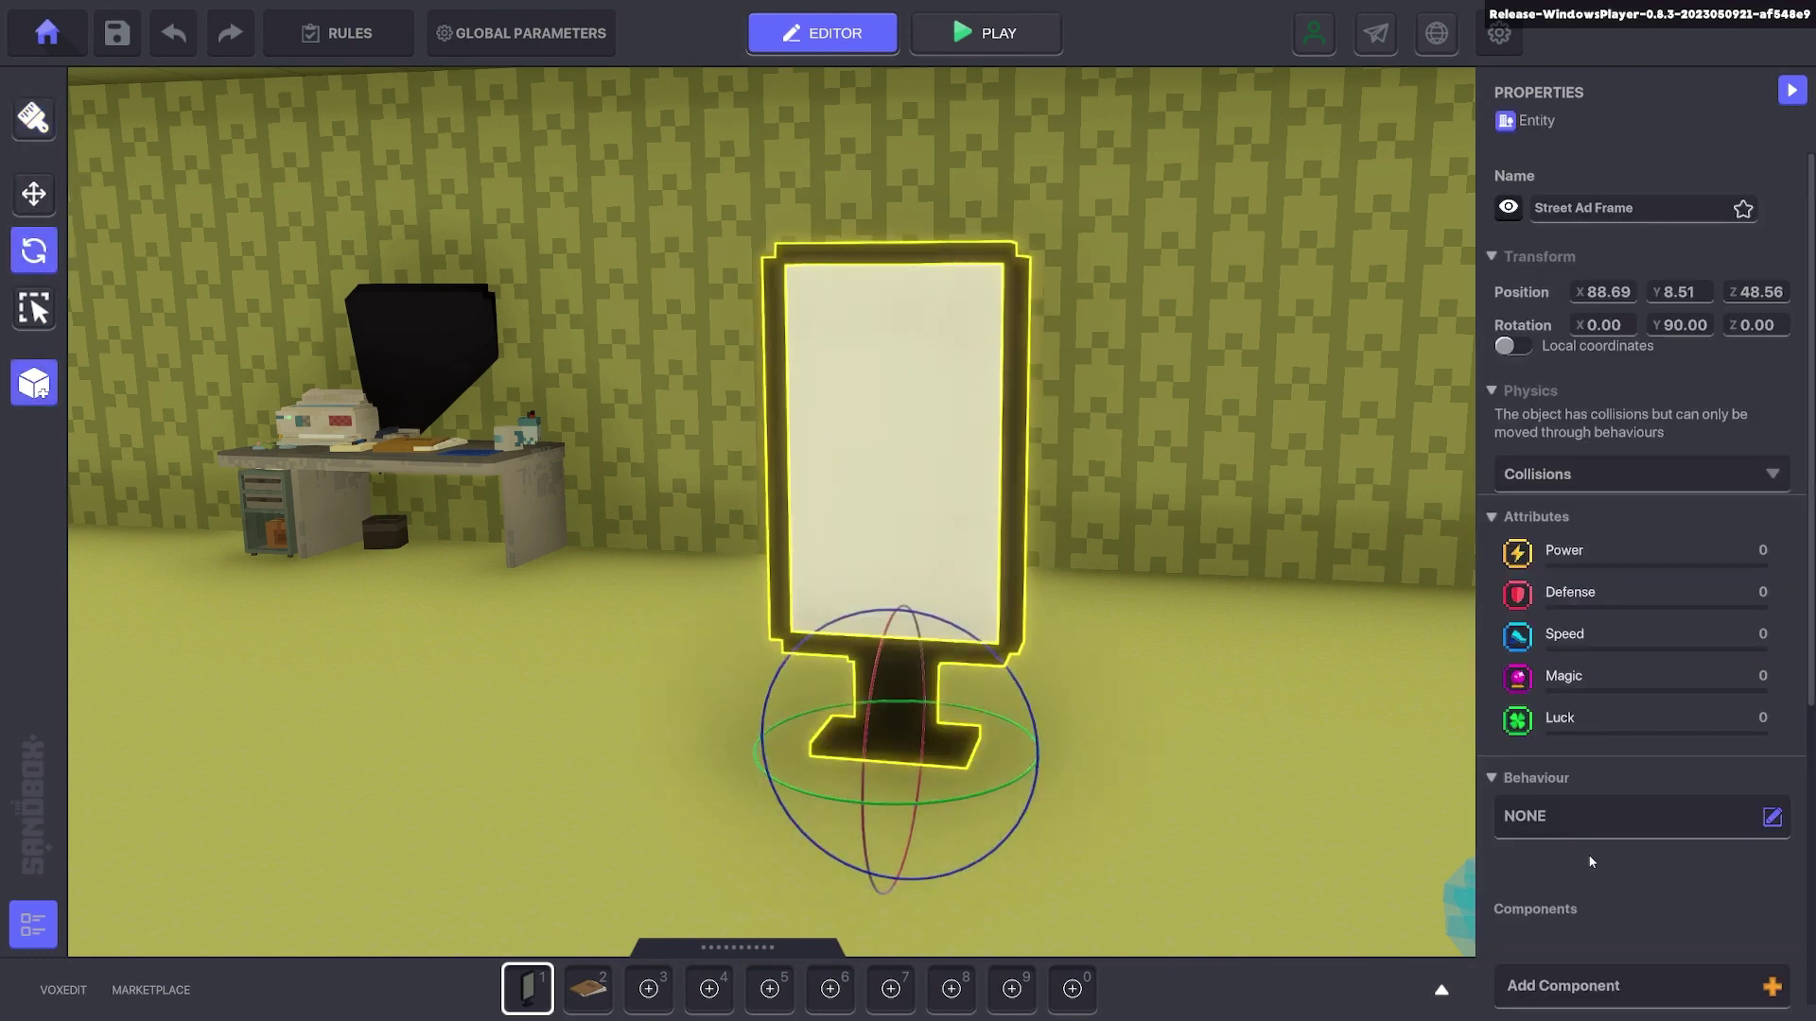
- Add the [MP] NFT Image Display component to the Street Ad Frame
{"action": "scroll", "coordinate": [1589, 862], "scroll_direction": "down", "scroll_amount": 3}
{"action": "left_click", "coordinate": [1574, 730]}
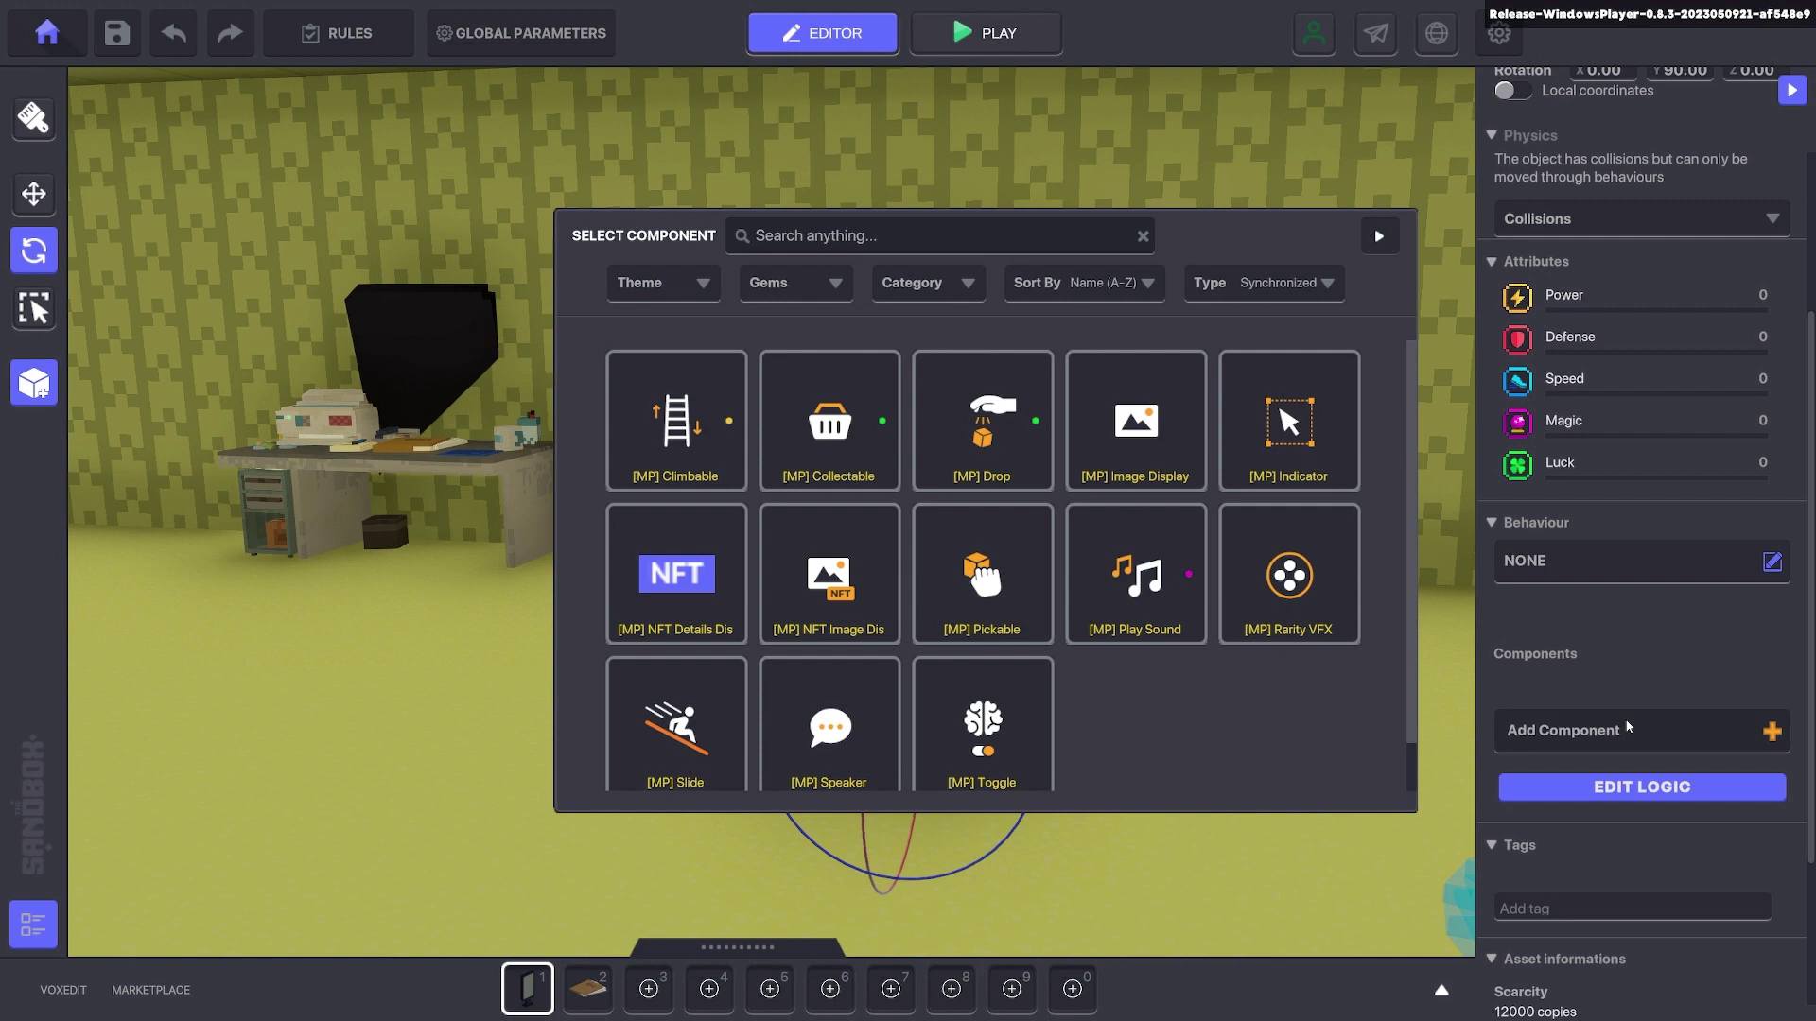
{"action": "left_click", "coordinate": [847, 566]}
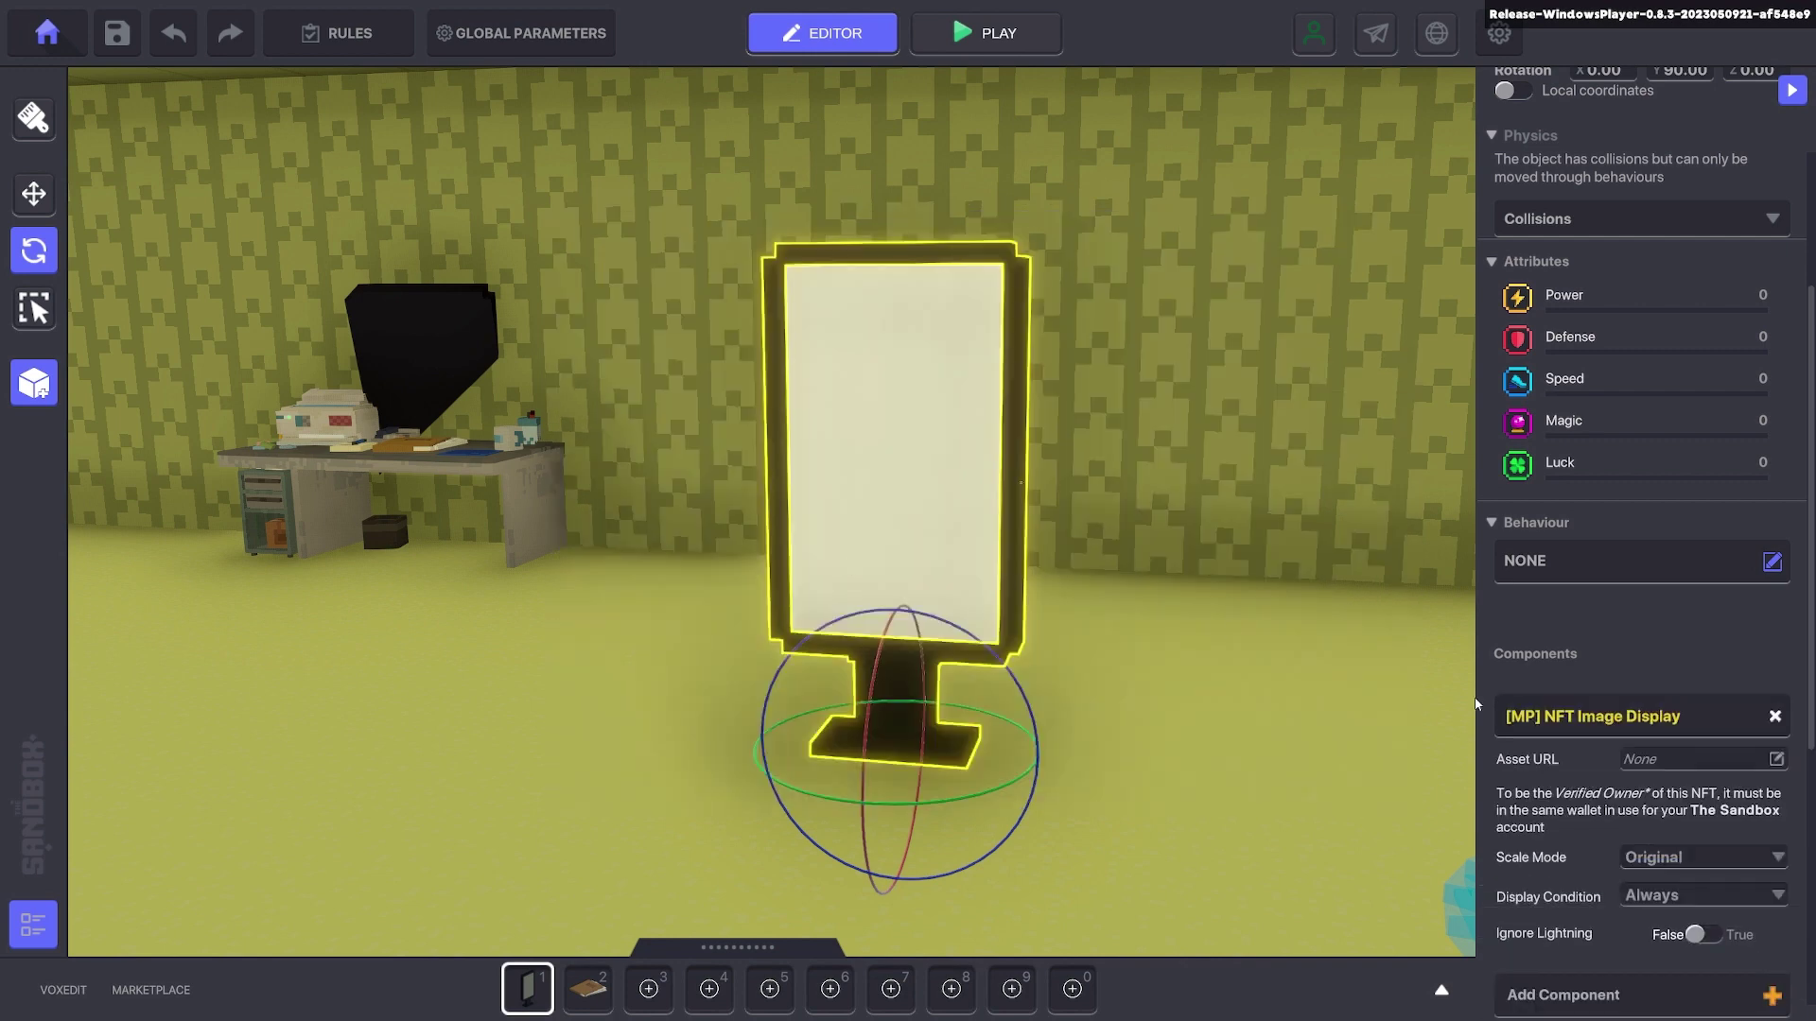
- Set the NFT Image Display's Asset URL to the copied OpenSea item link, validate it and accept the previewed document image
{"action": "scroll", "coordinate": [1552, 510], "scroll_direction": "down", "scroll_amount": 3}
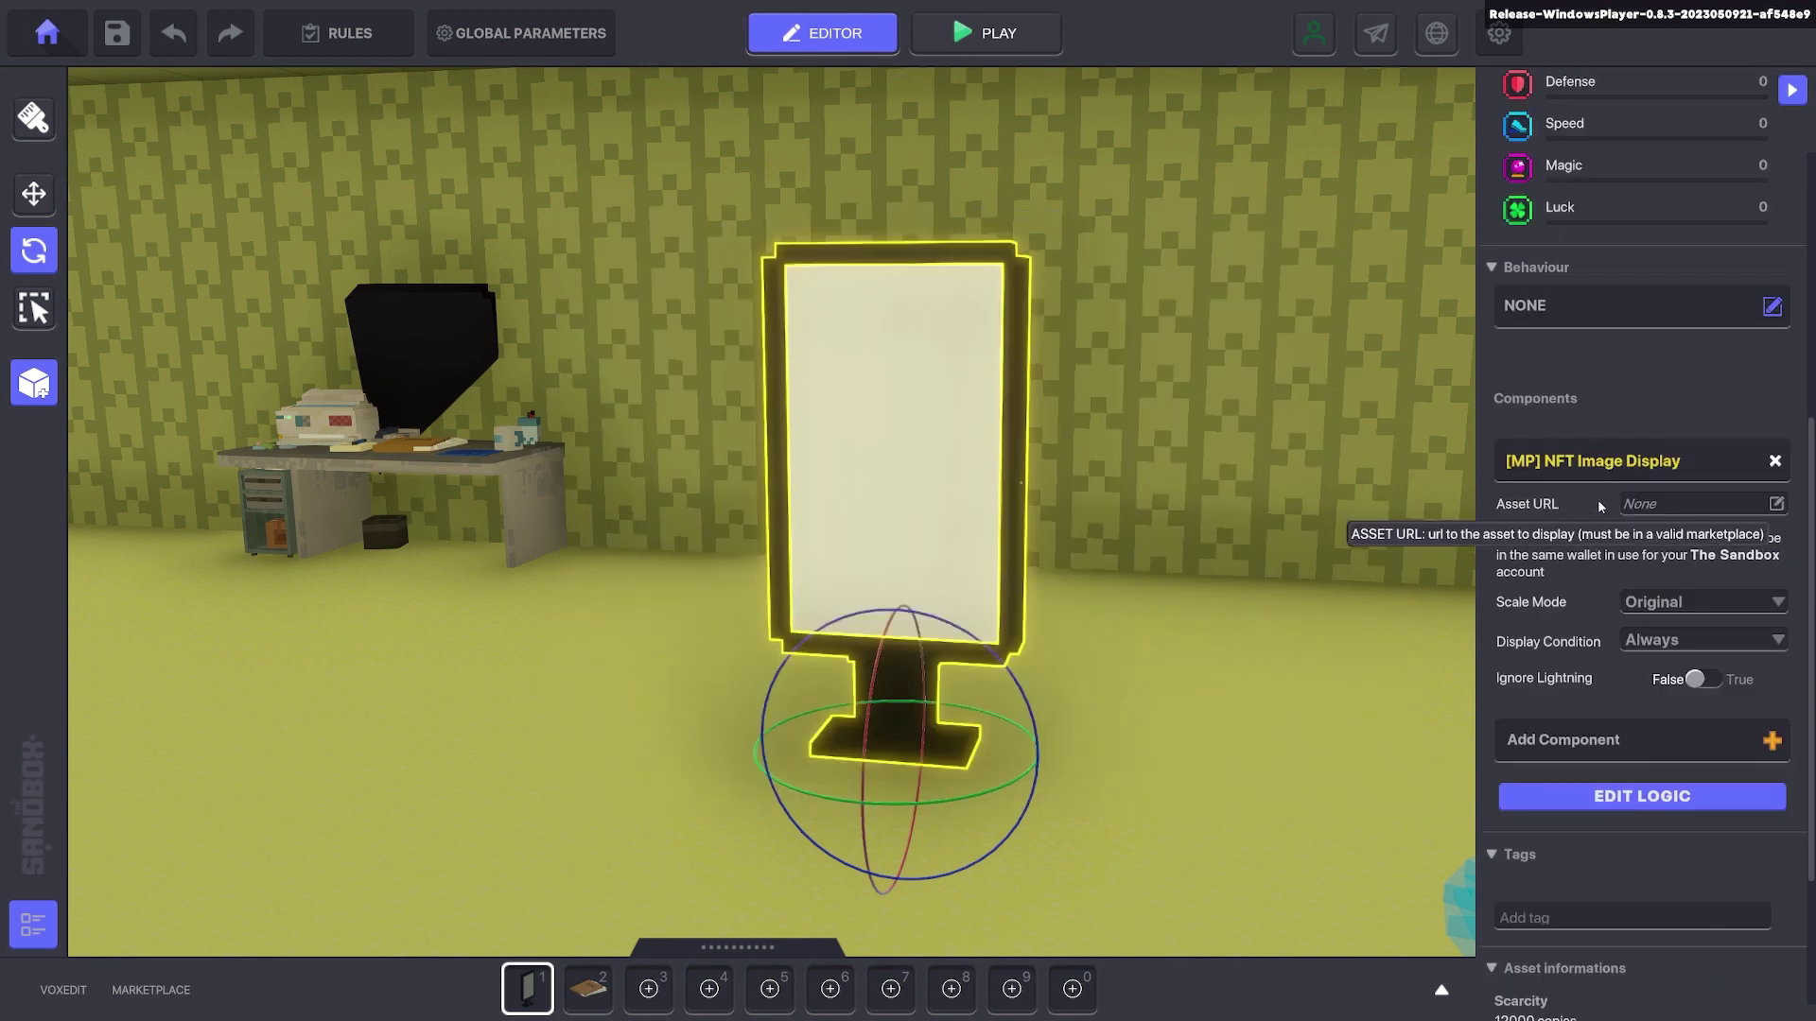
{"action": "left_click", "coordinate": [1661, 506]}
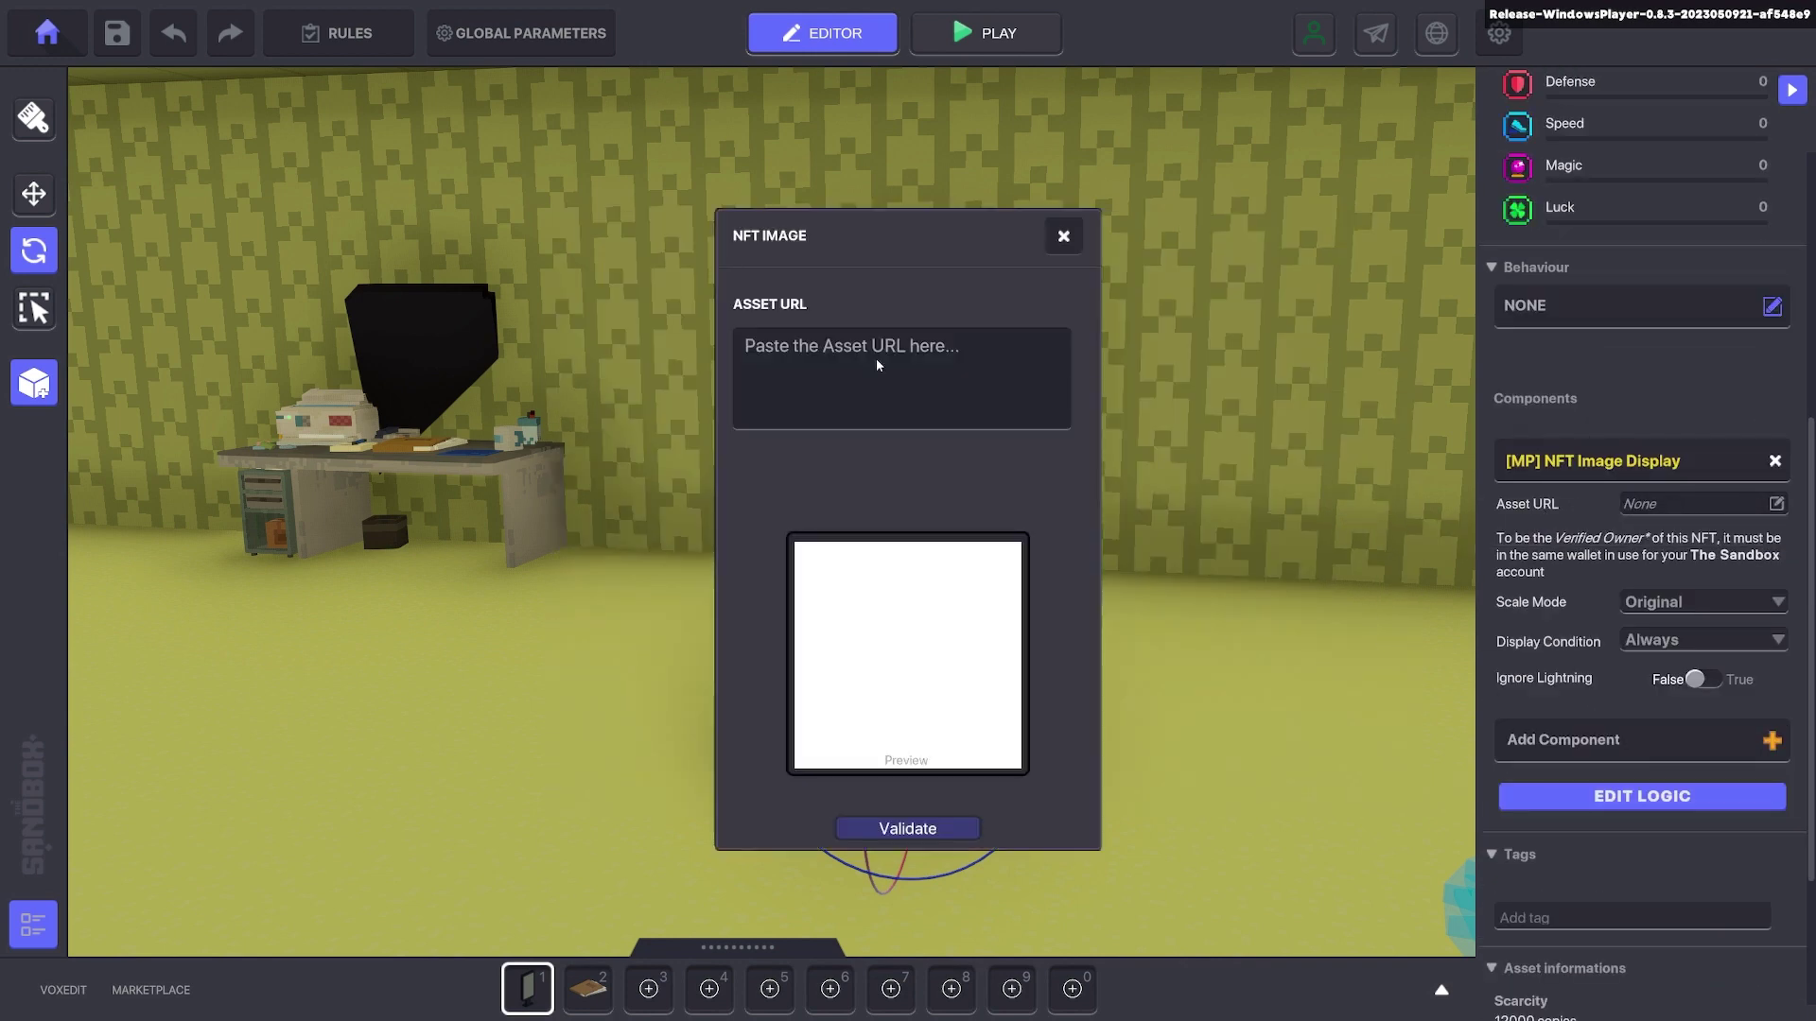
{"action": "key", "text": "ctrl+v"}
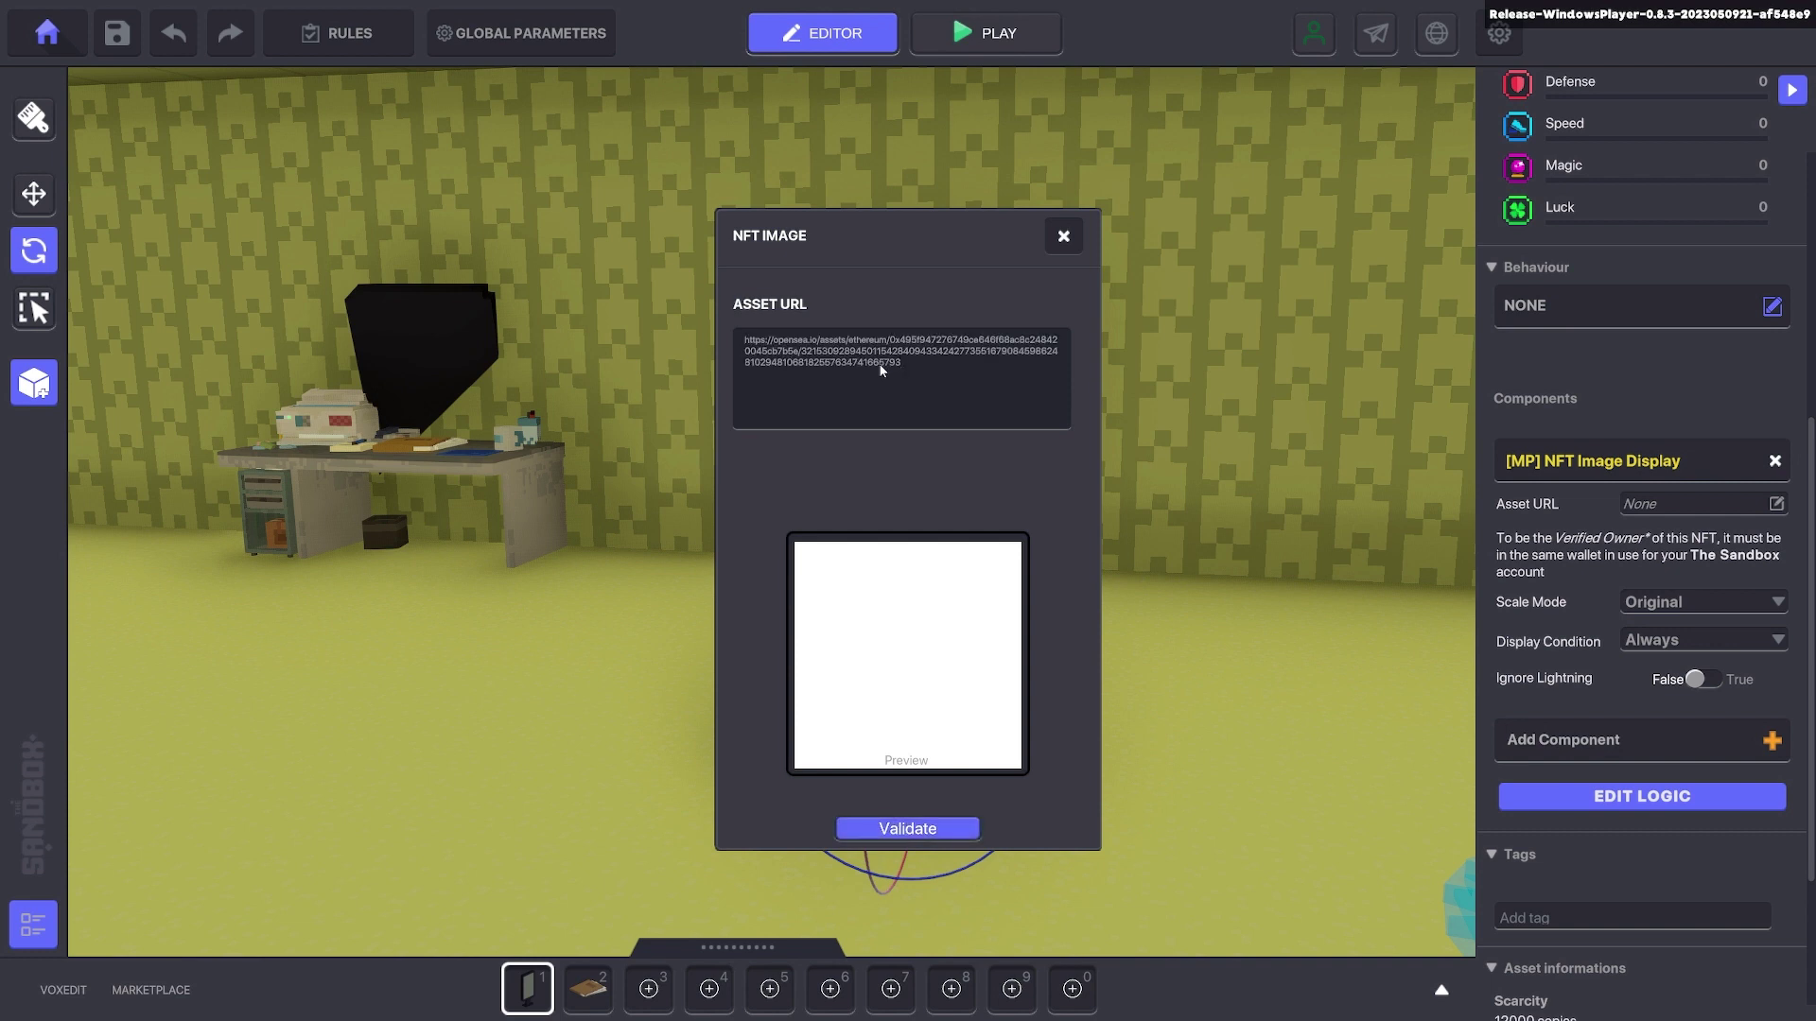
{"action": "left_click", "coordinate": [949, 833]}
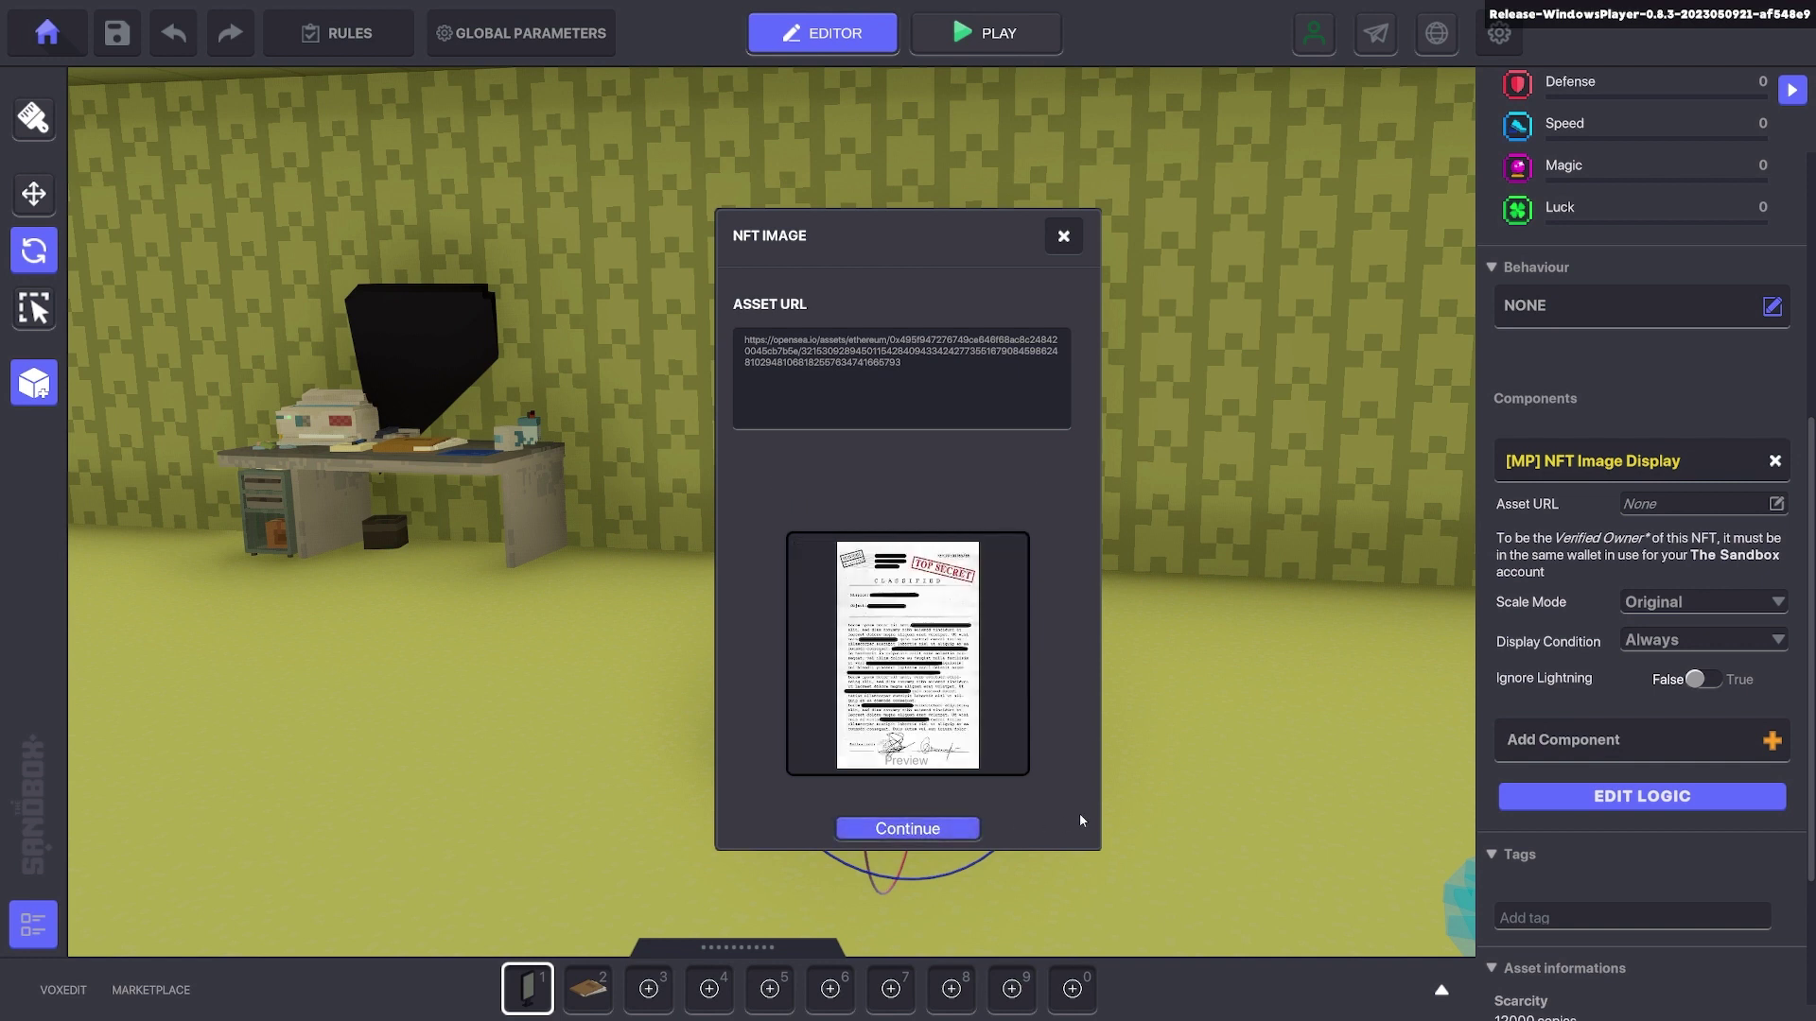
{"action": "left_click", "coordinate": [935, 829]}
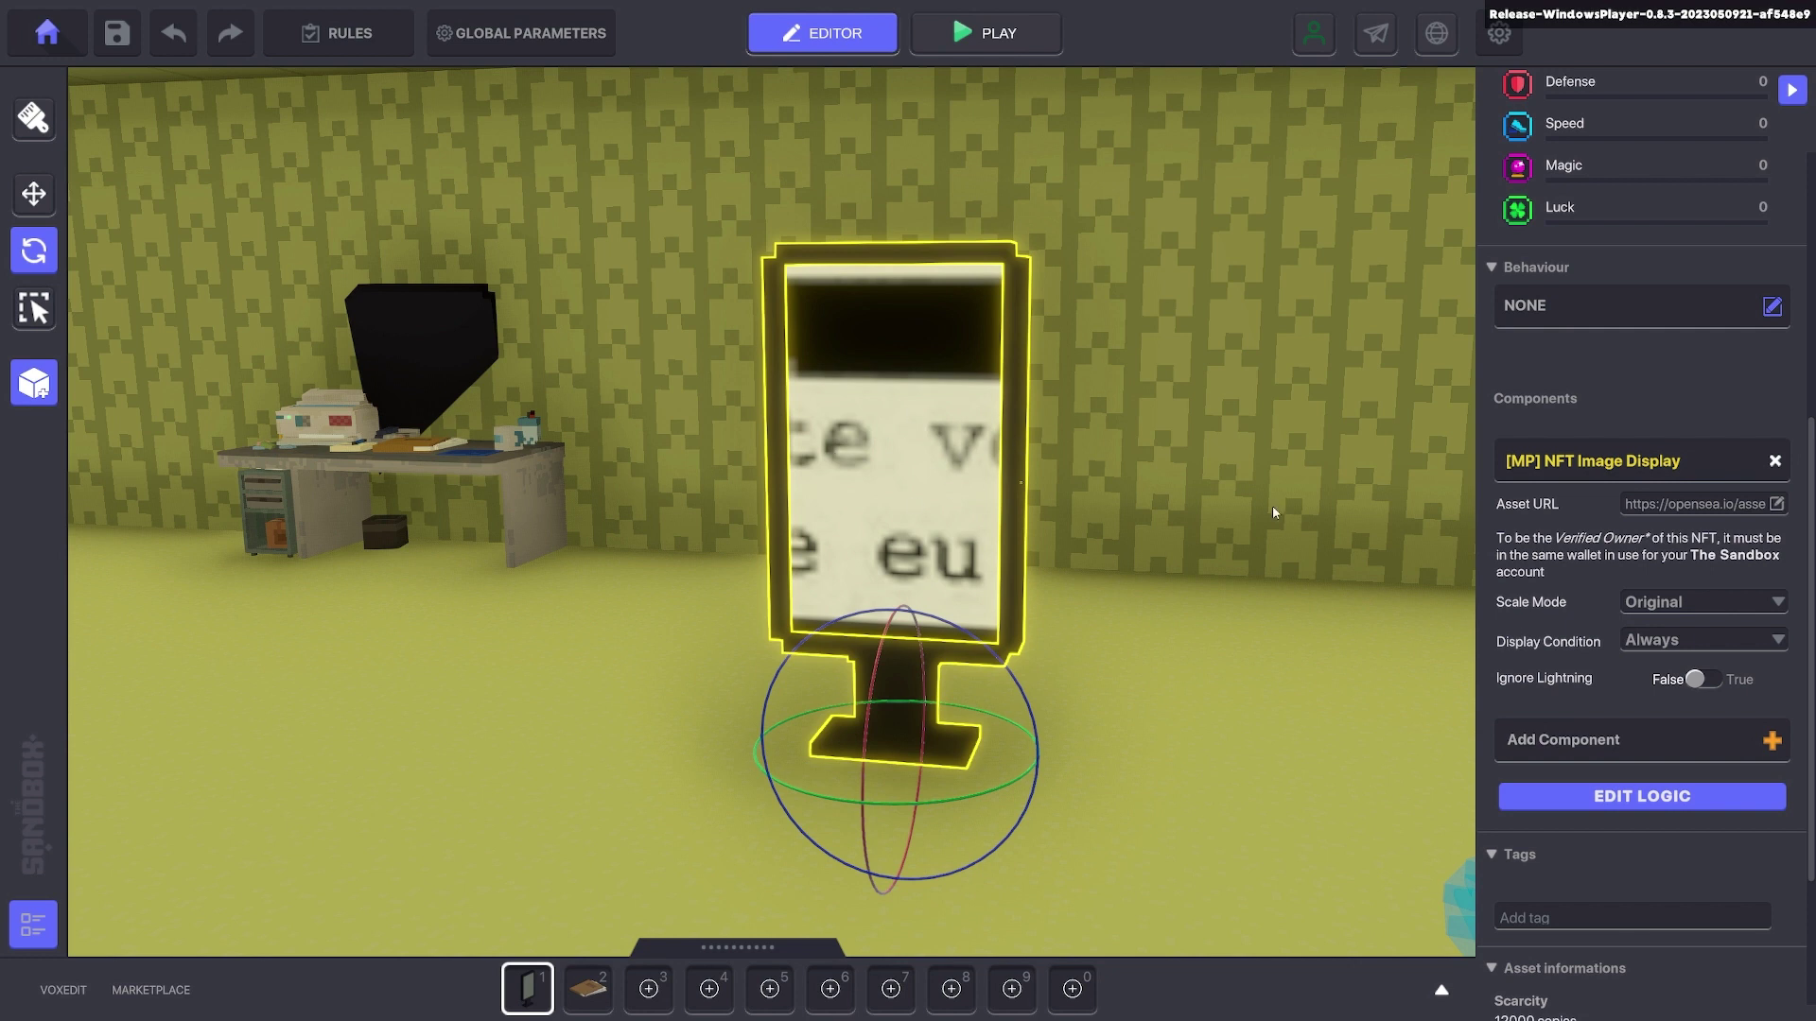
- Set the NFT Image Display's Scale Mode to Resize
{"action": "left_click", "coordinate": [1710, 605]}
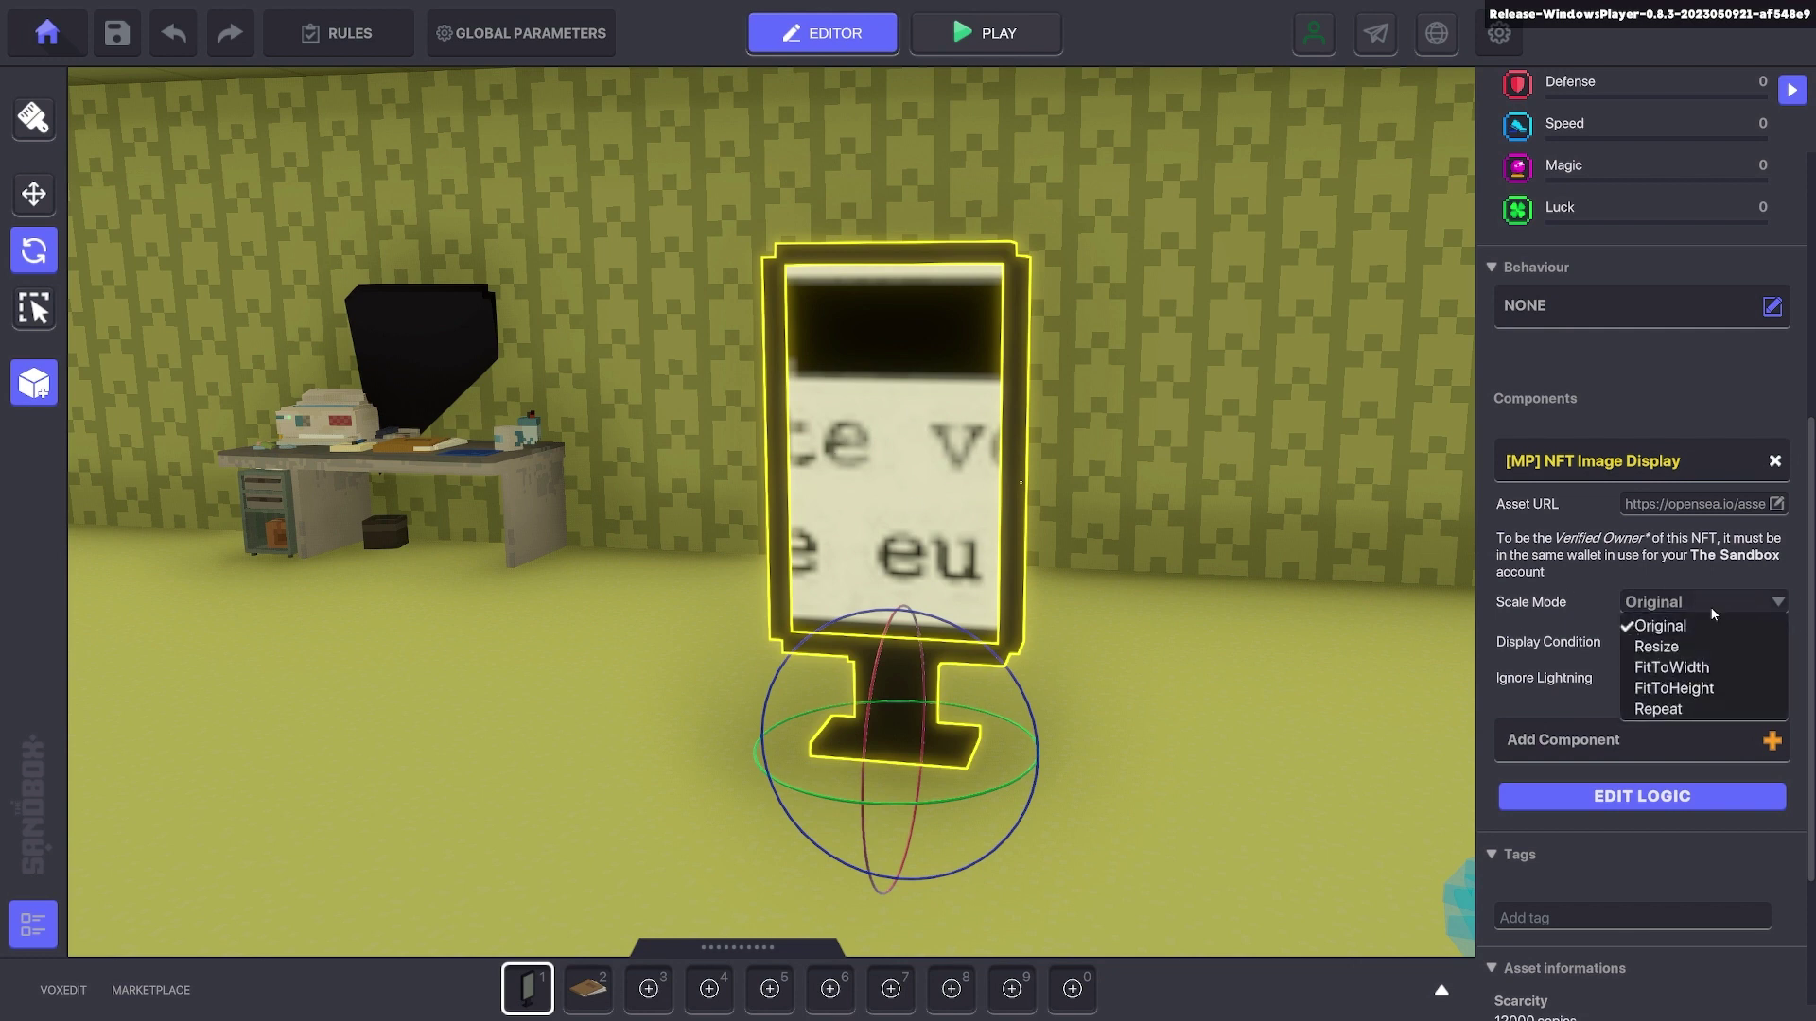
{"action": "left_click", "coordinate": [1669, 649]}
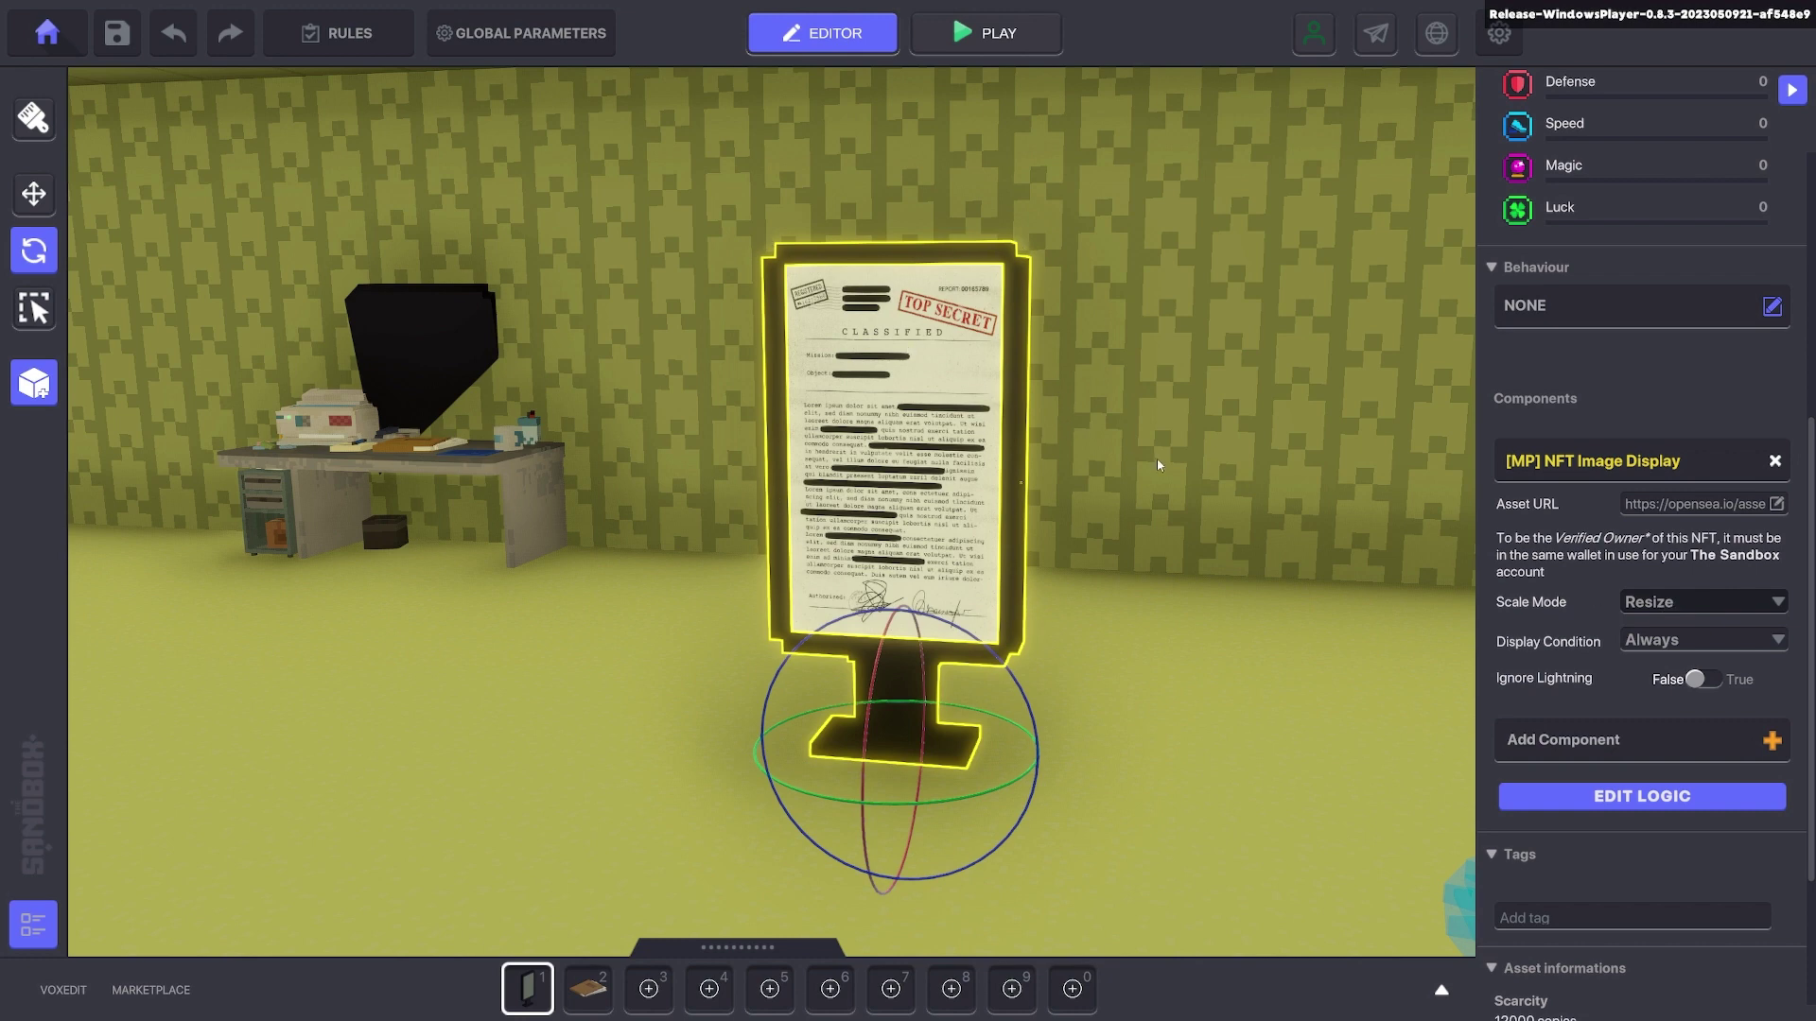
{"action": "left_click", "coordinate": [1178, 631]}
- Move the Street Ad Frame back toward the wall
{"action": "left_click", "coordinate": [898, 655]}
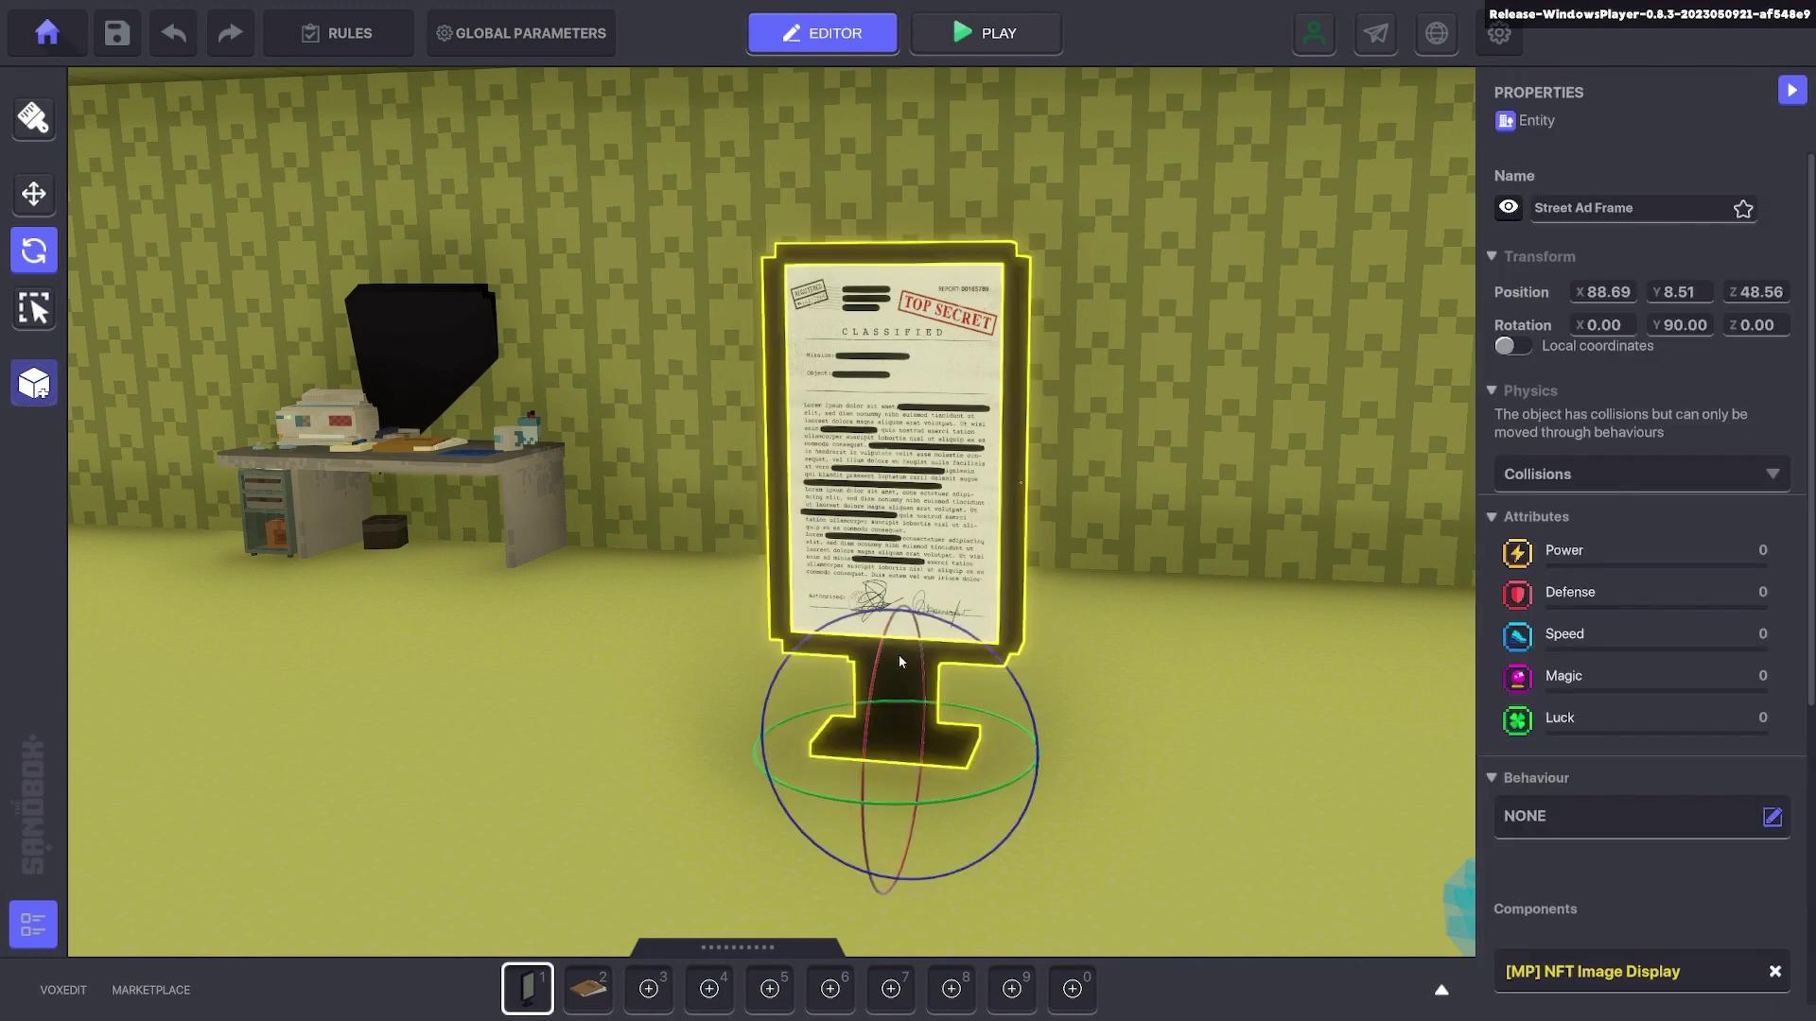
{"action": "left_click", "coordinate": [34, 193]}
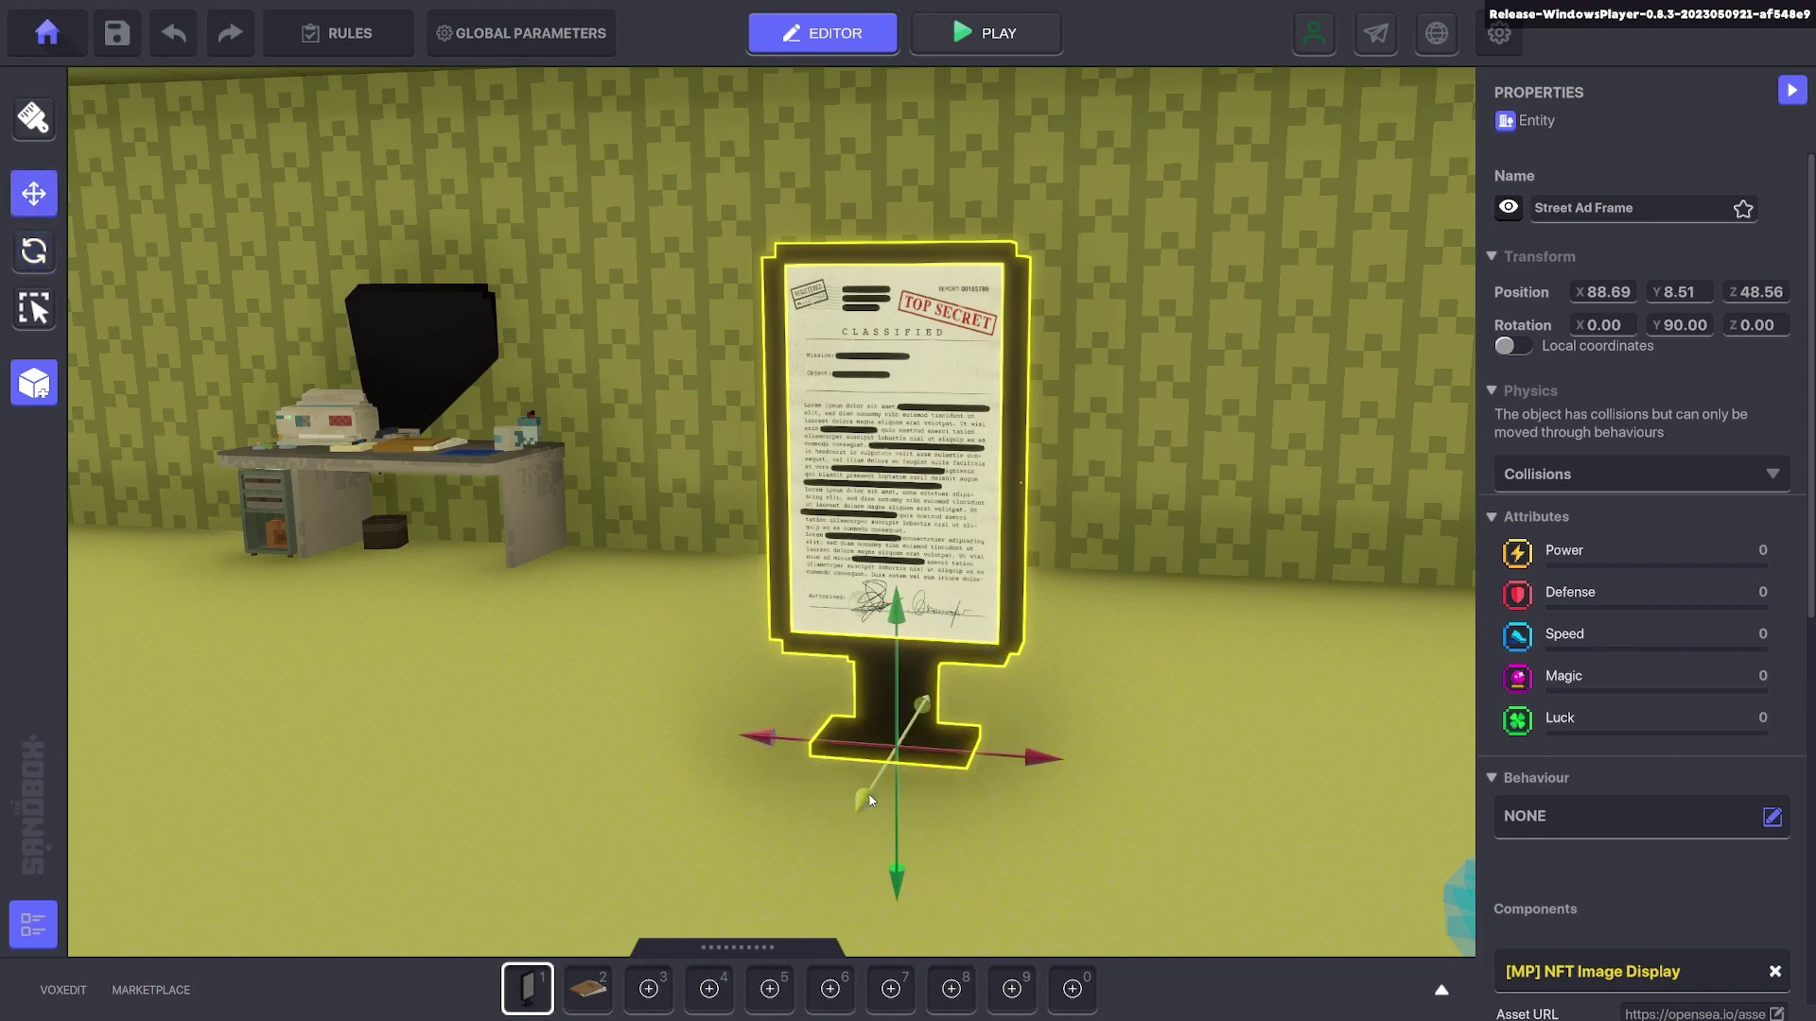
{"action": "left_click_drag", "start_coordinate": [874, 785], "coordinate": [986, 700]}
- Playtest the scene by walking up to the frame to check the document's readability, and return to the editor
{"action": "key", "text": "ctrl+p"}
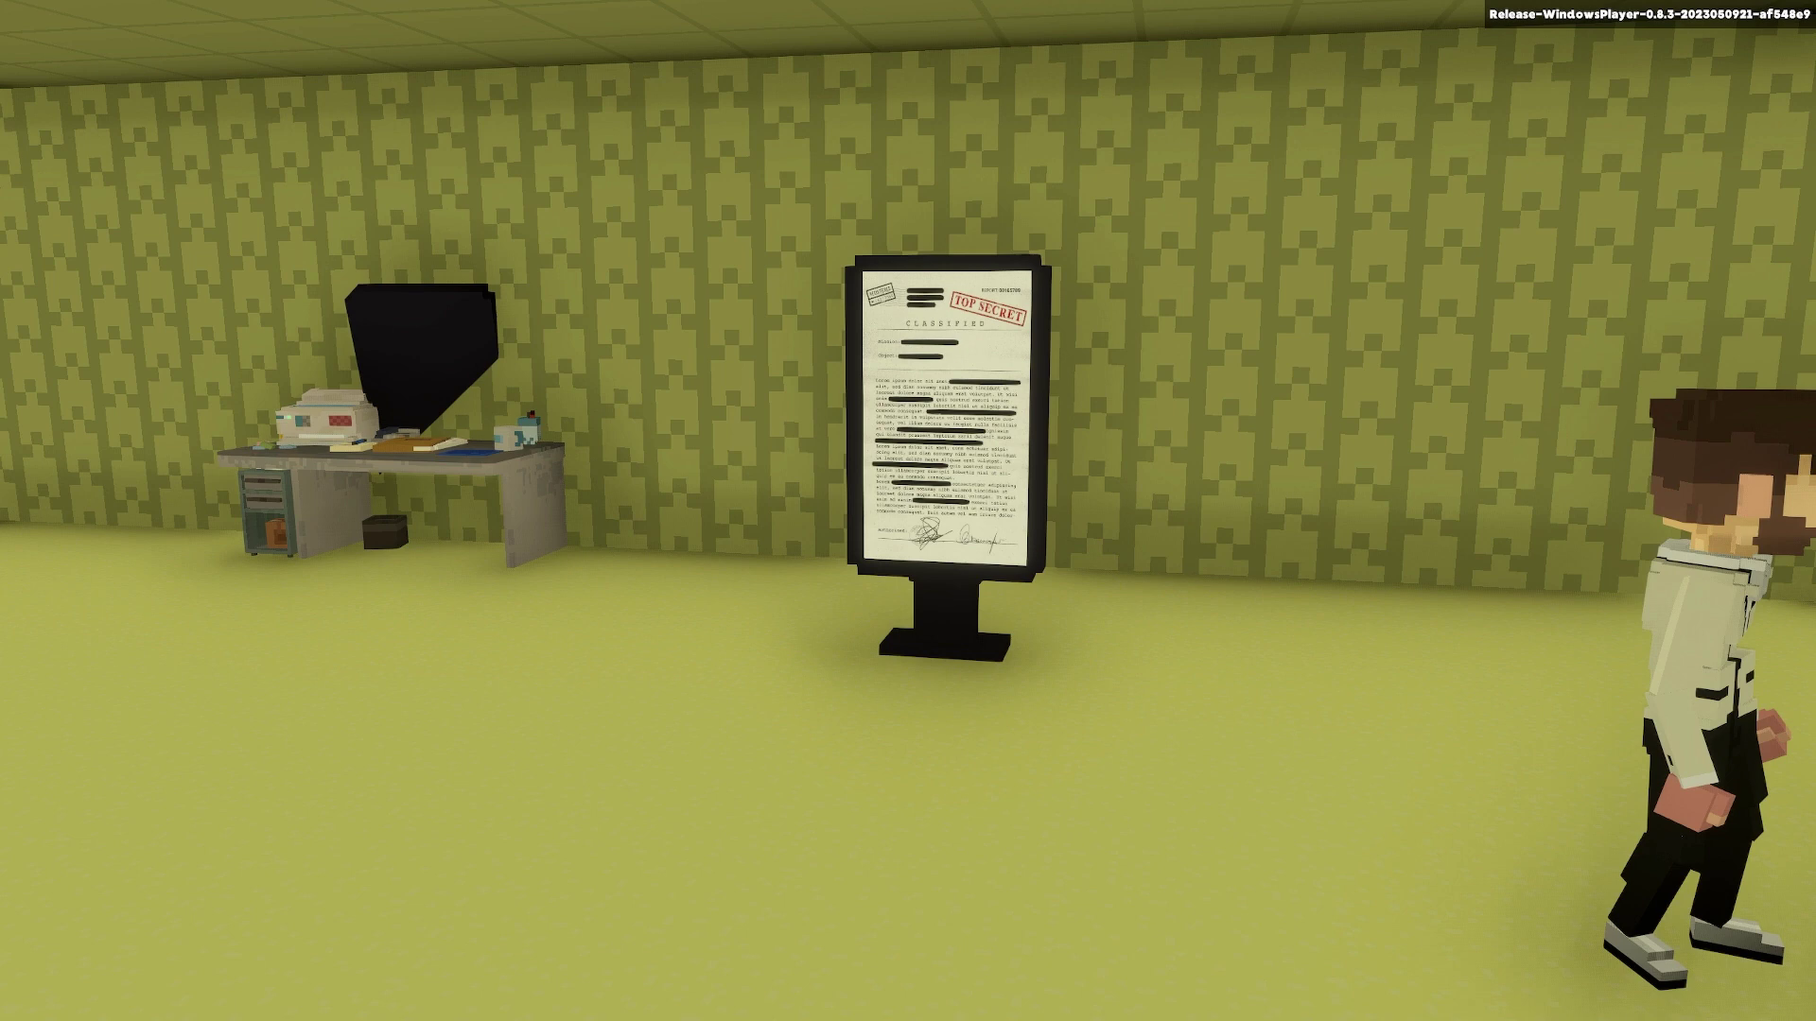
{"action": "key", "text": "w"}
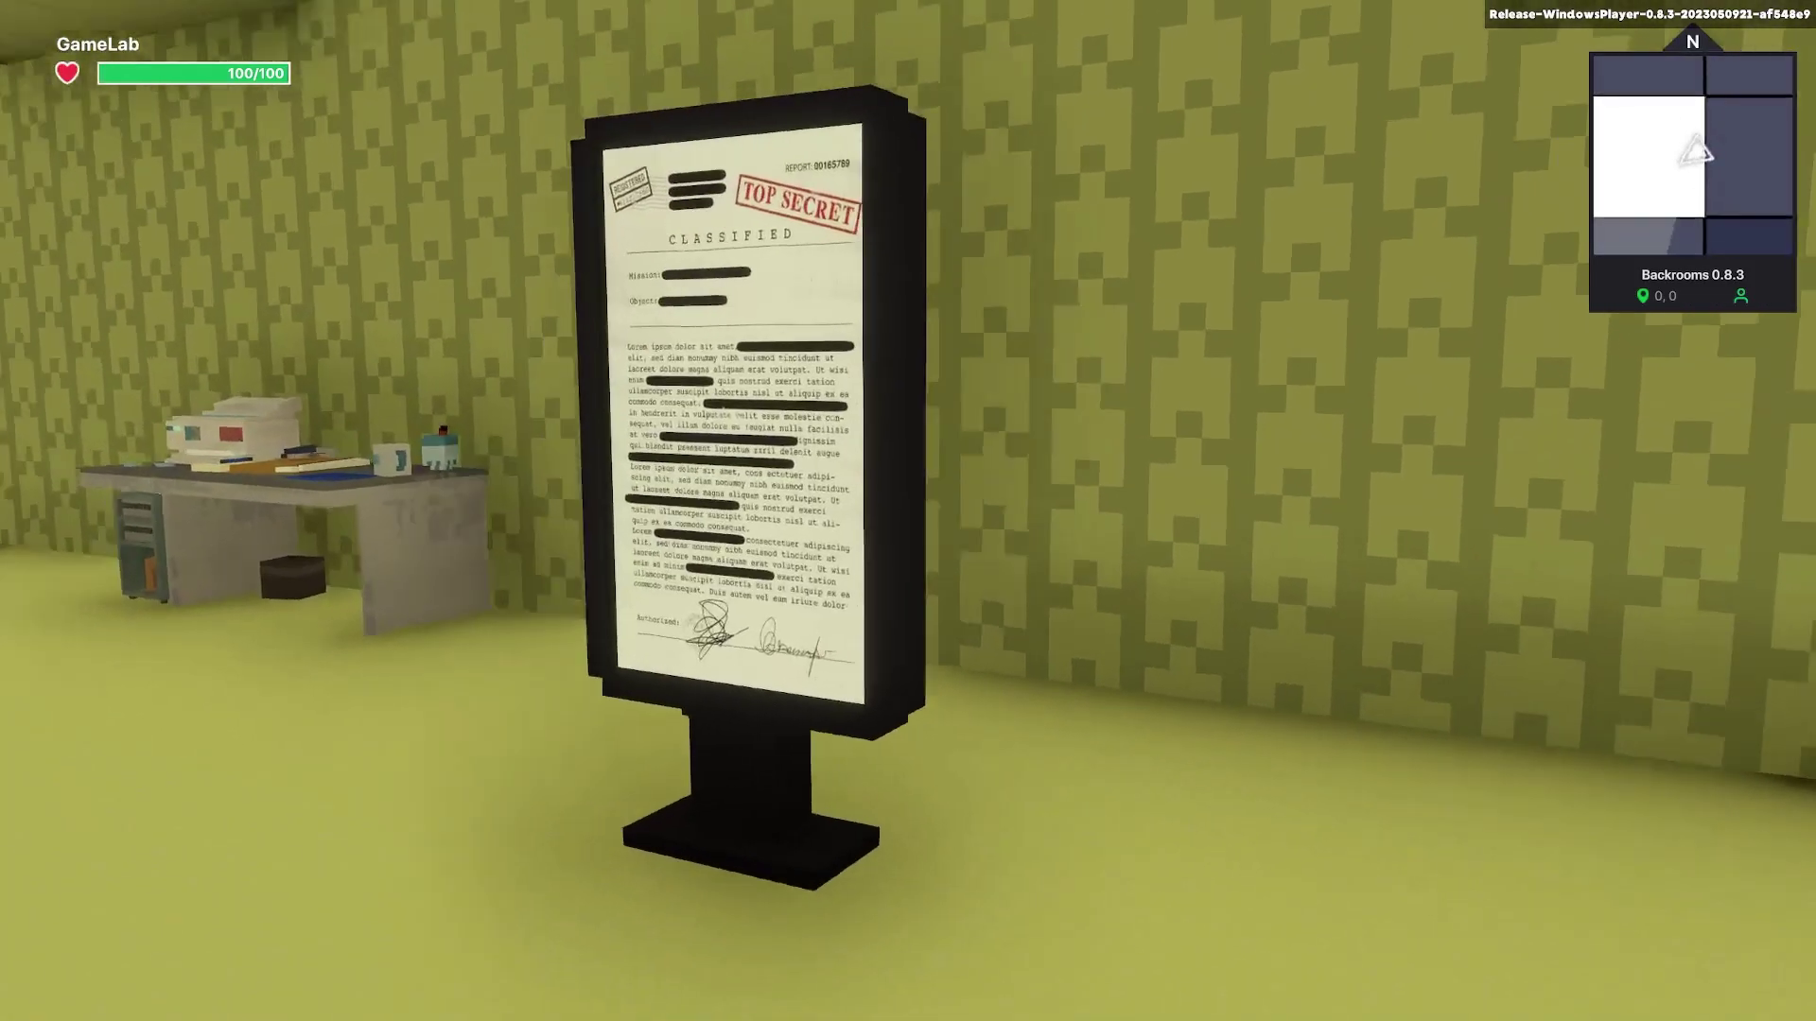
{"action": "key", "text": "w"}
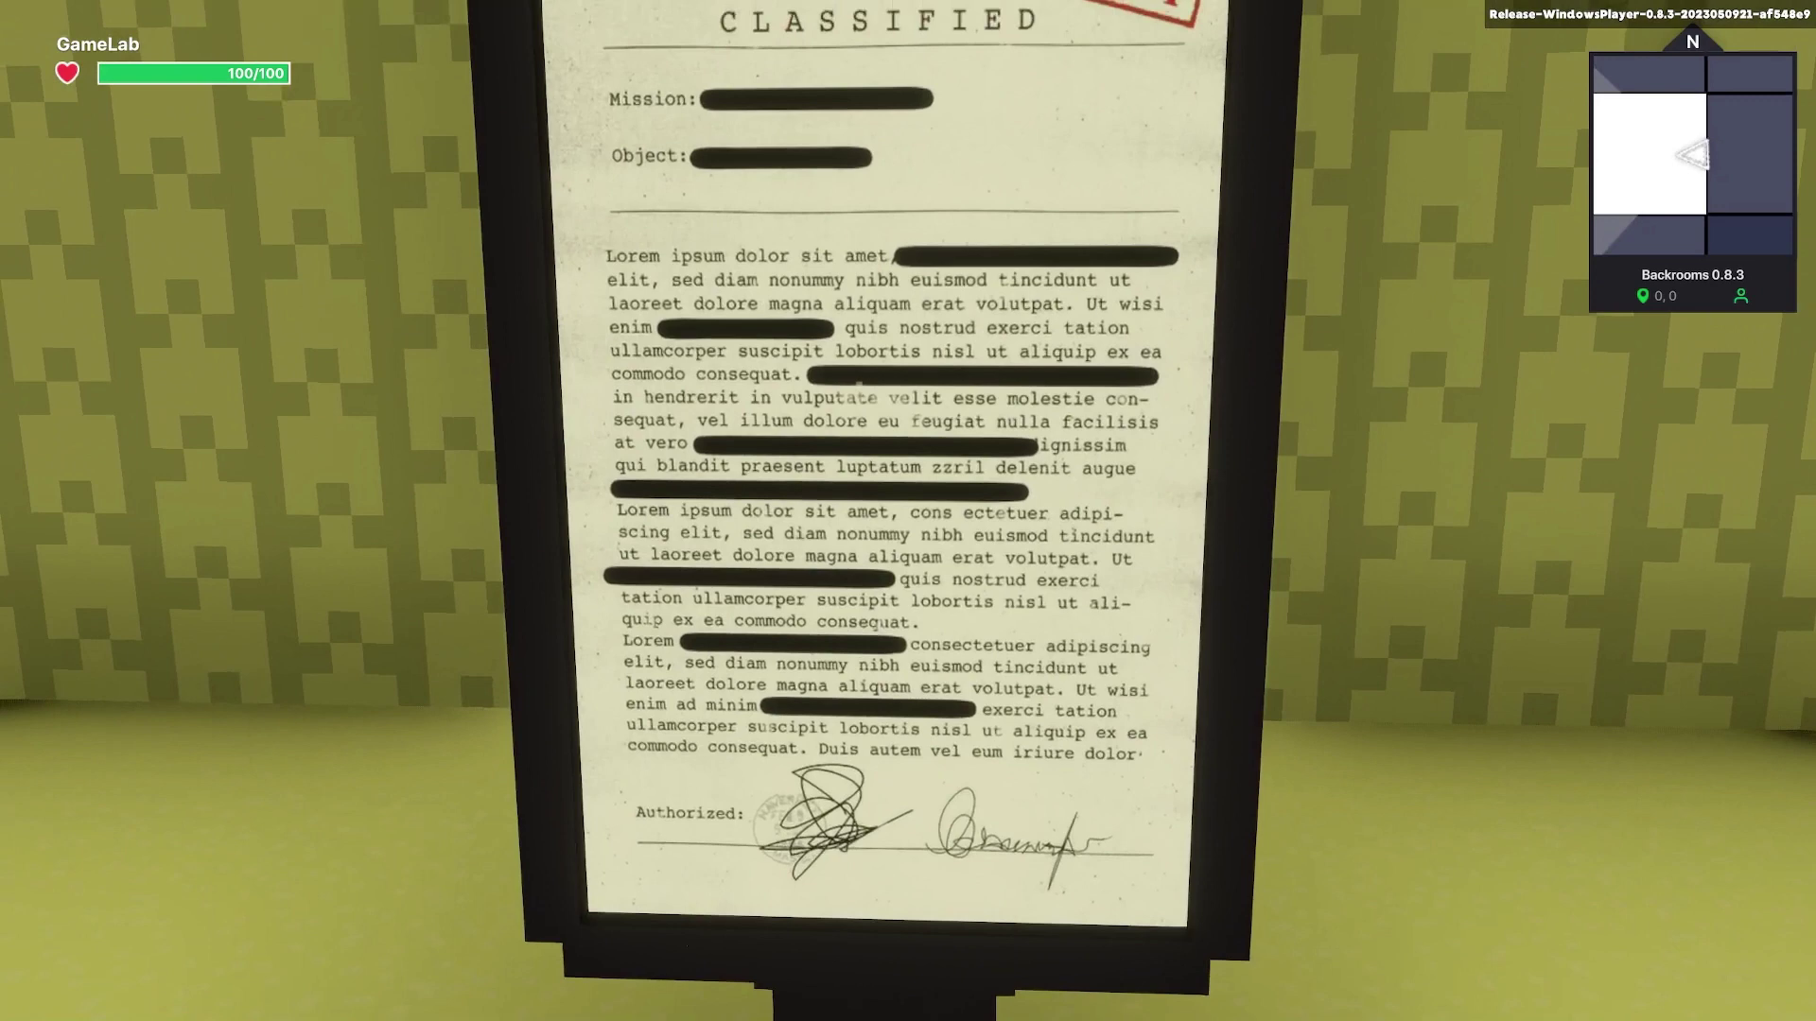
{"action": "key", "text": "s"}
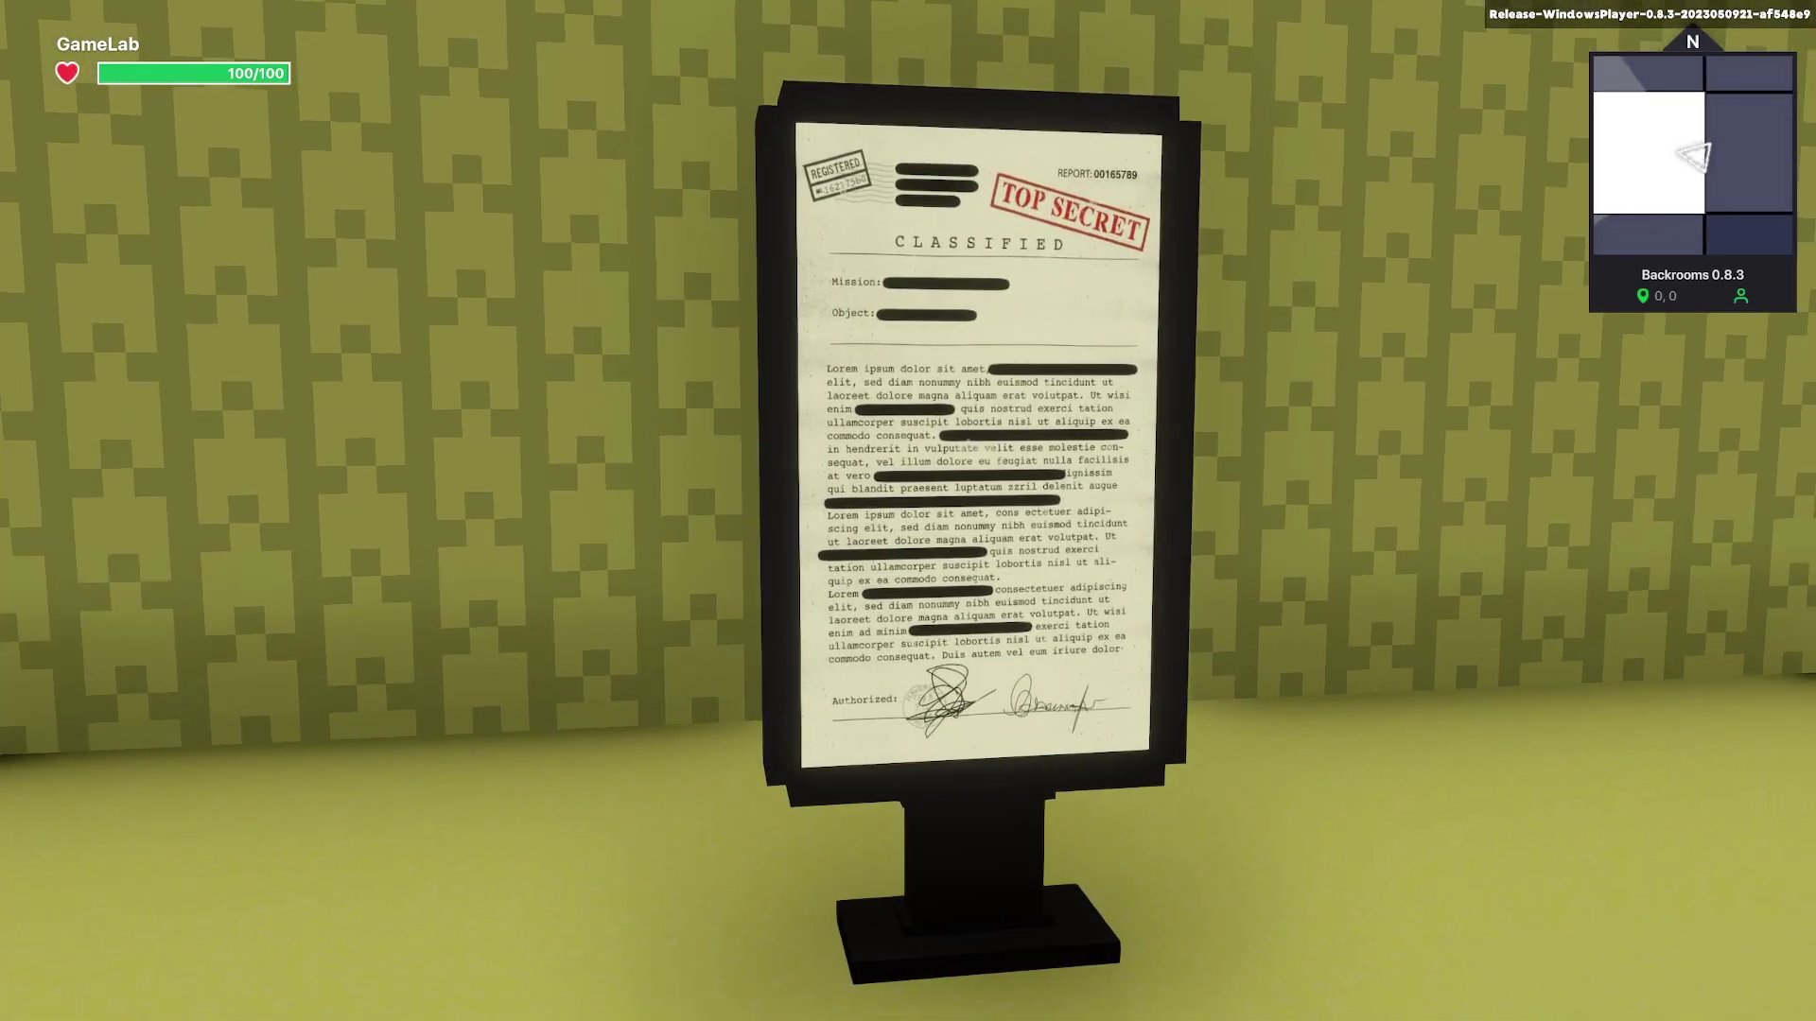
{"action": "key", "text": "d"}
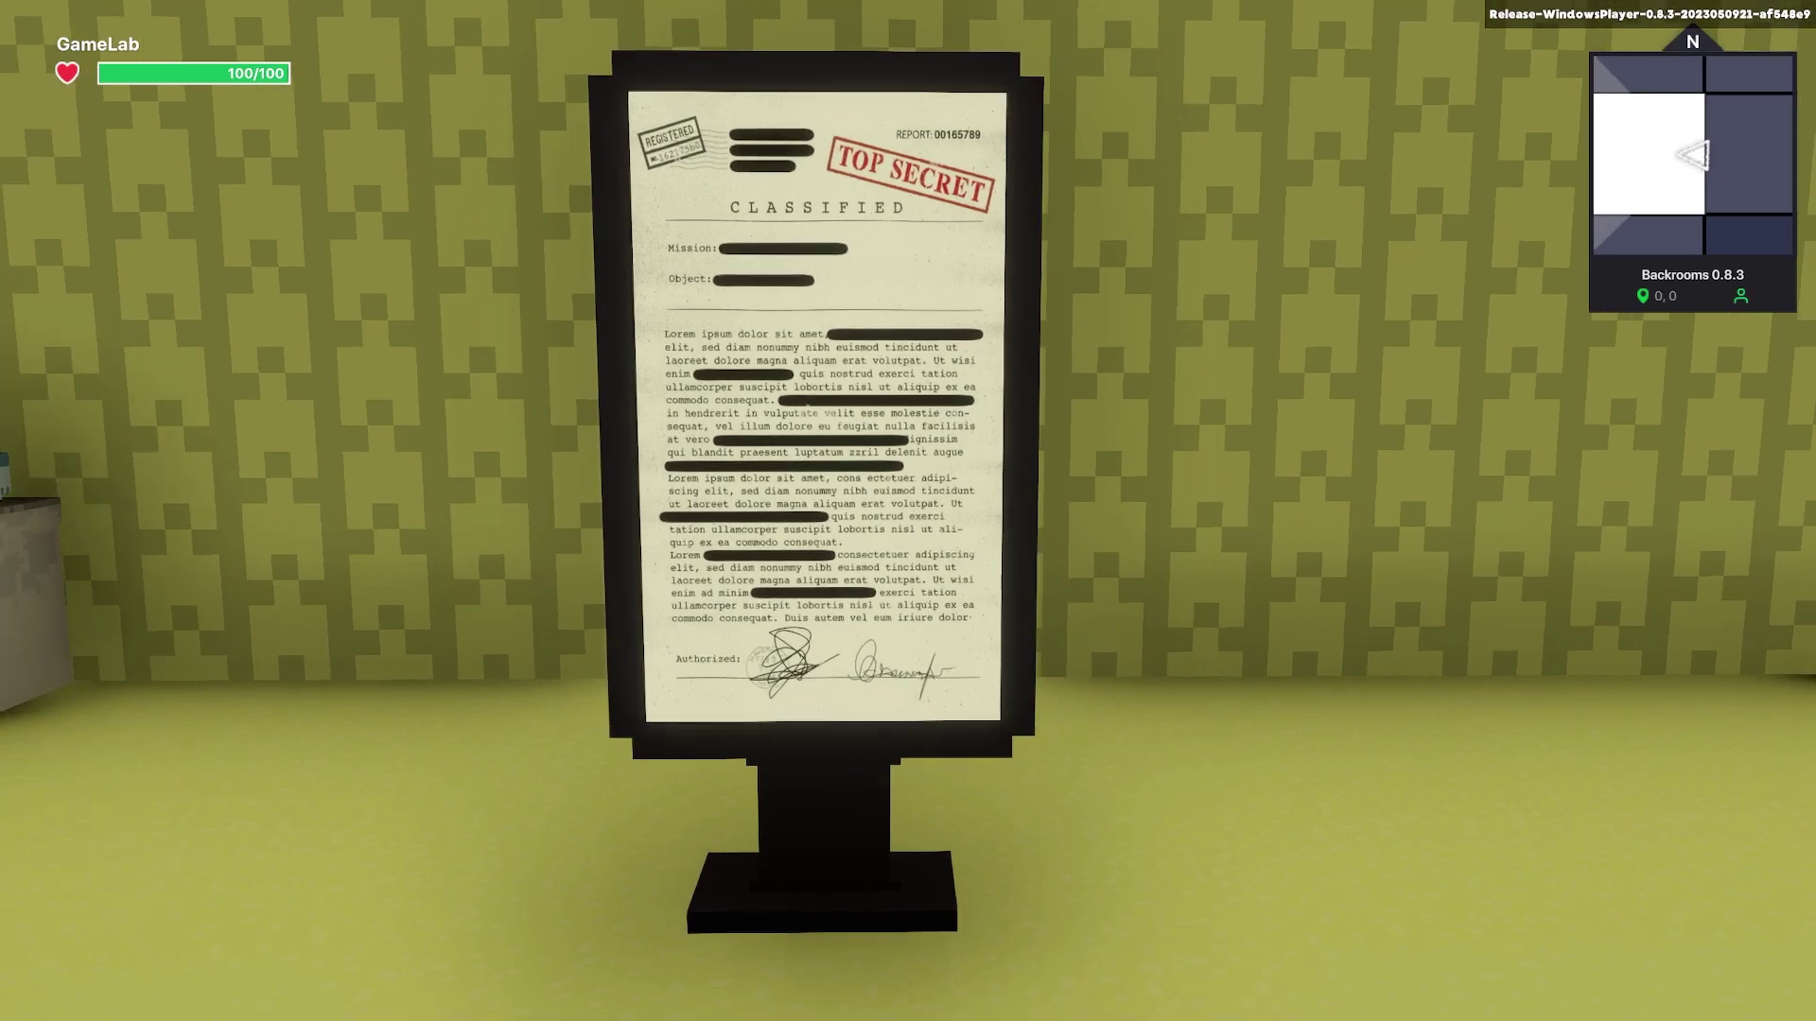
{"action": "key", "text": "s"}
{"action": "key", "text": "Escape"}
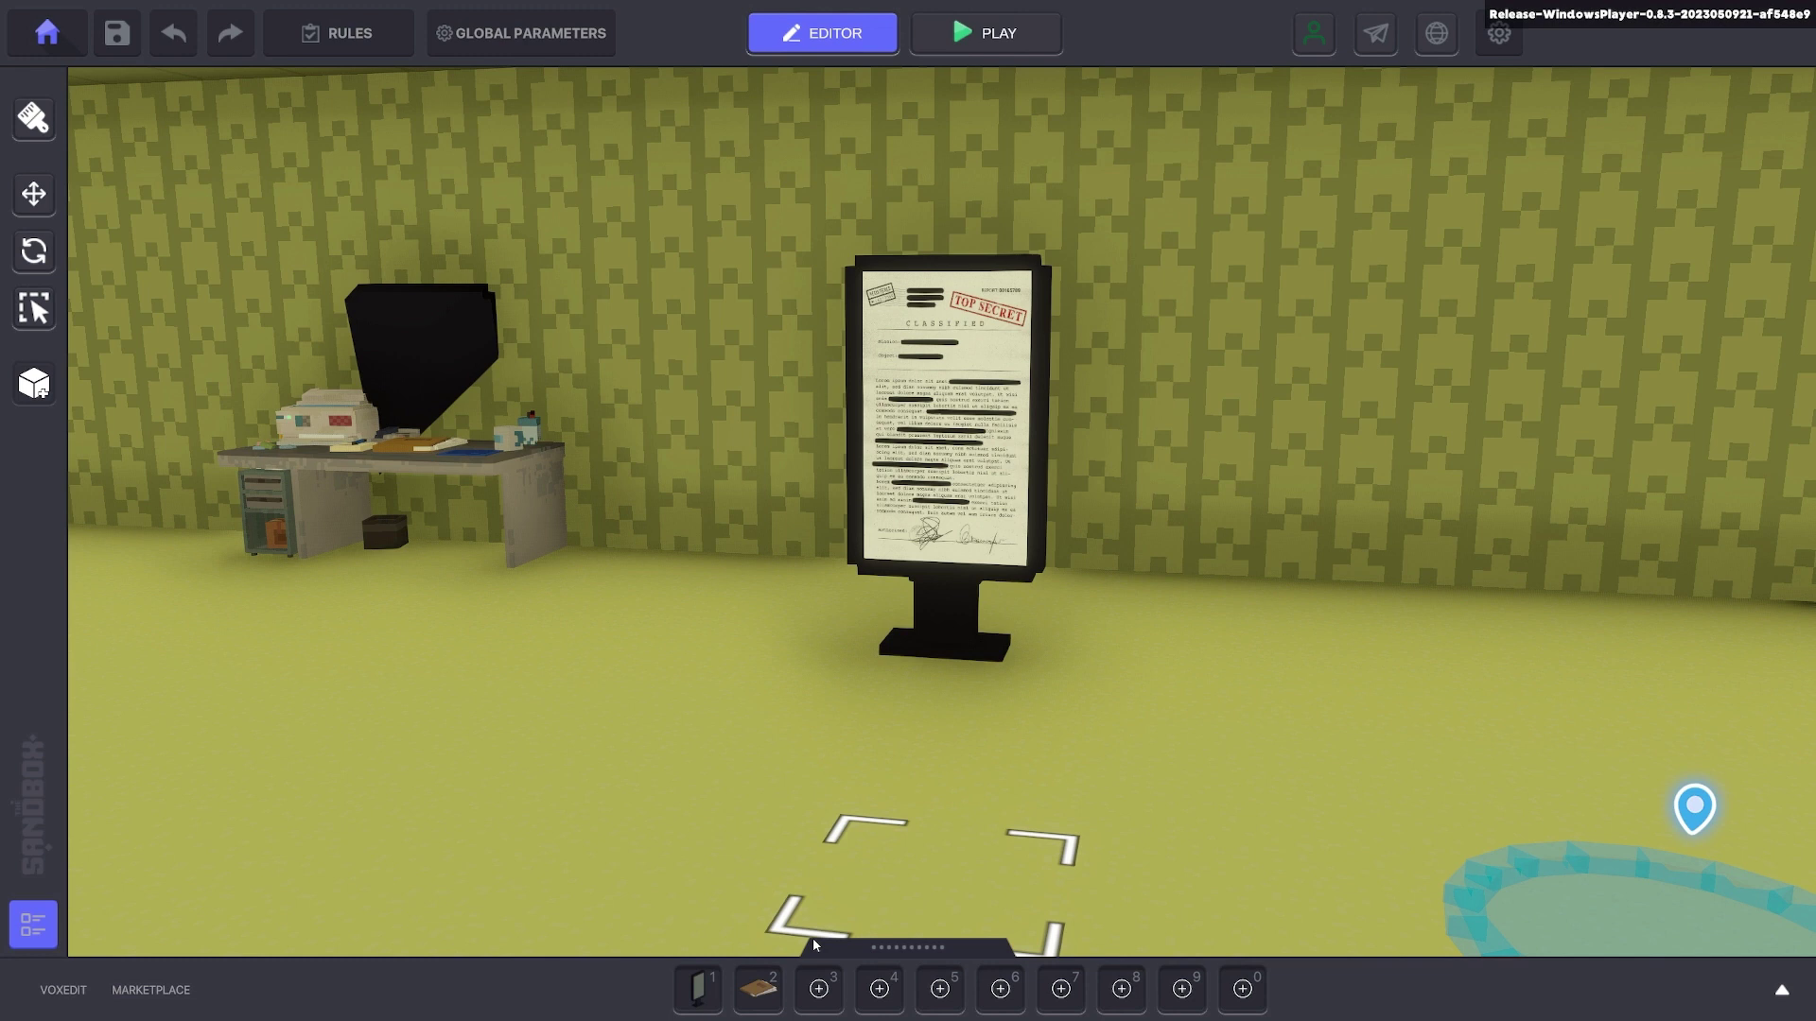
- Place a Document File on the floor in front of the frame and rotate it to 270° about the Y axis
{"action": "left_click", "coordinate": [759, 988]}
{"action": "left_click", "coordinate": [941, 759]}
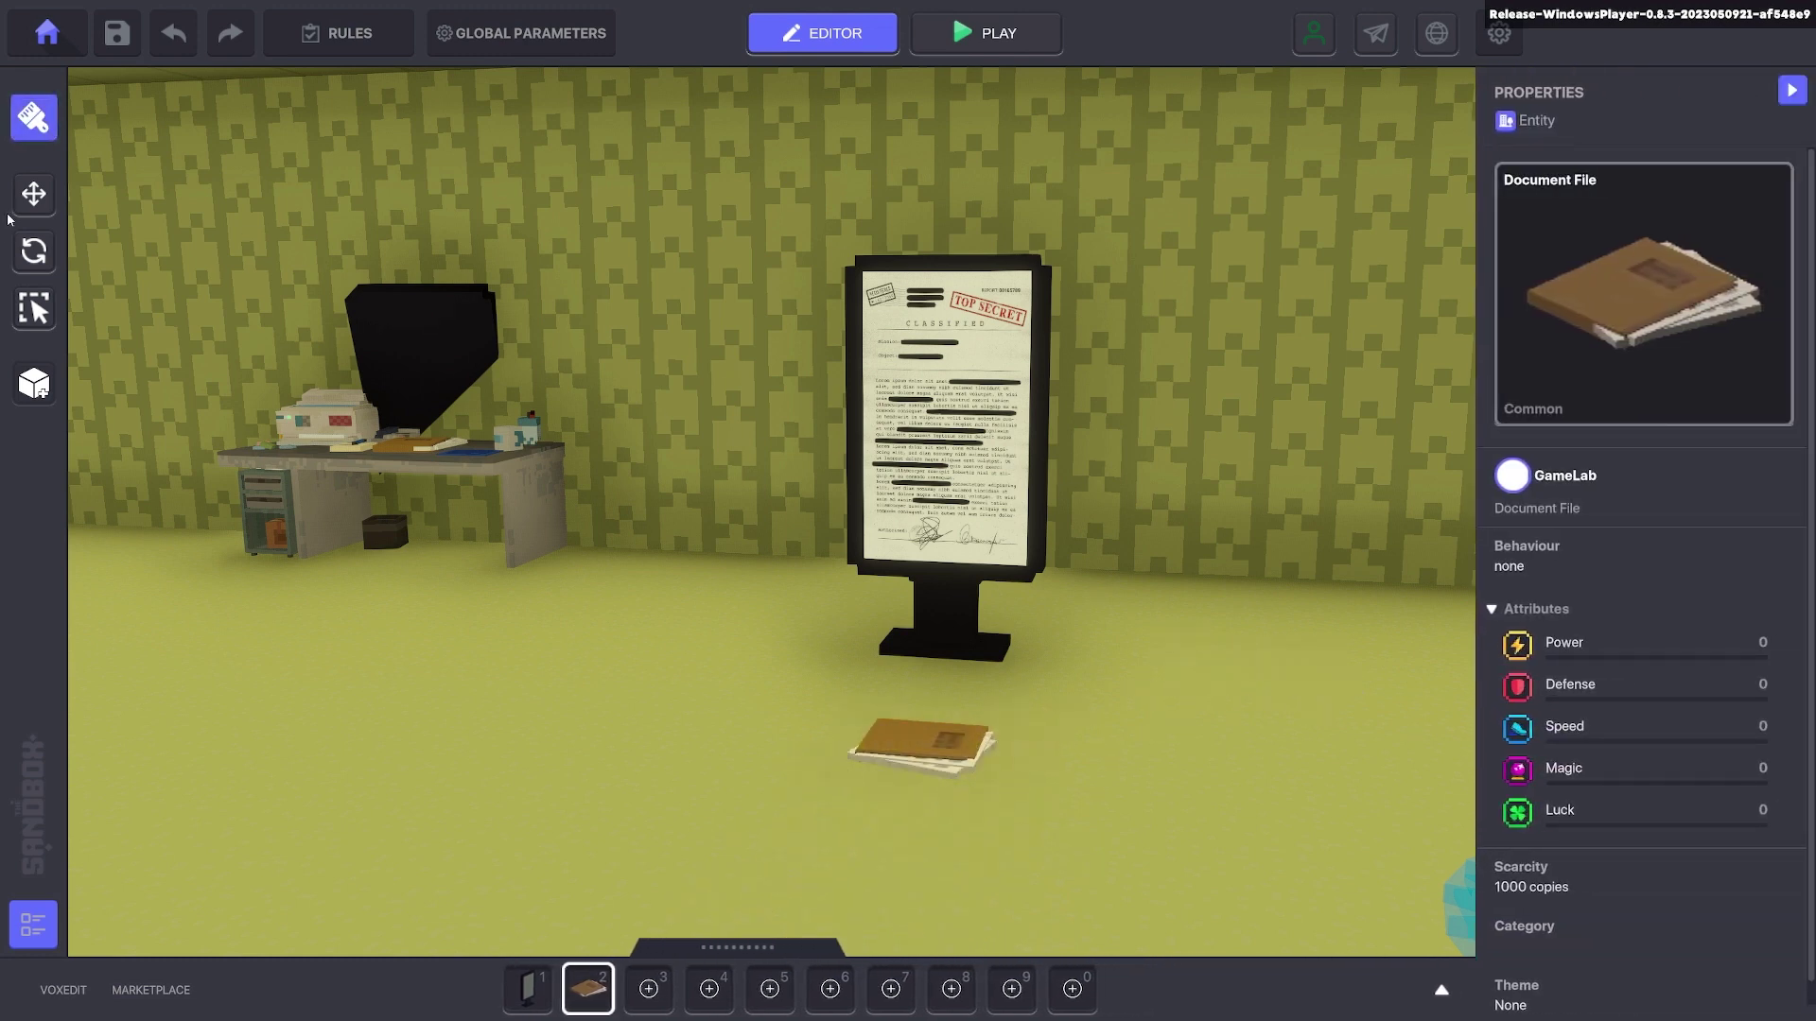
{"action": "key", "text": "r"}
{"action": "left_click", "coordinate": [914, 751]}
{"action": "left_click_drag", "start_coordinate": [914, 797], "coordinate": [1147, 786]}
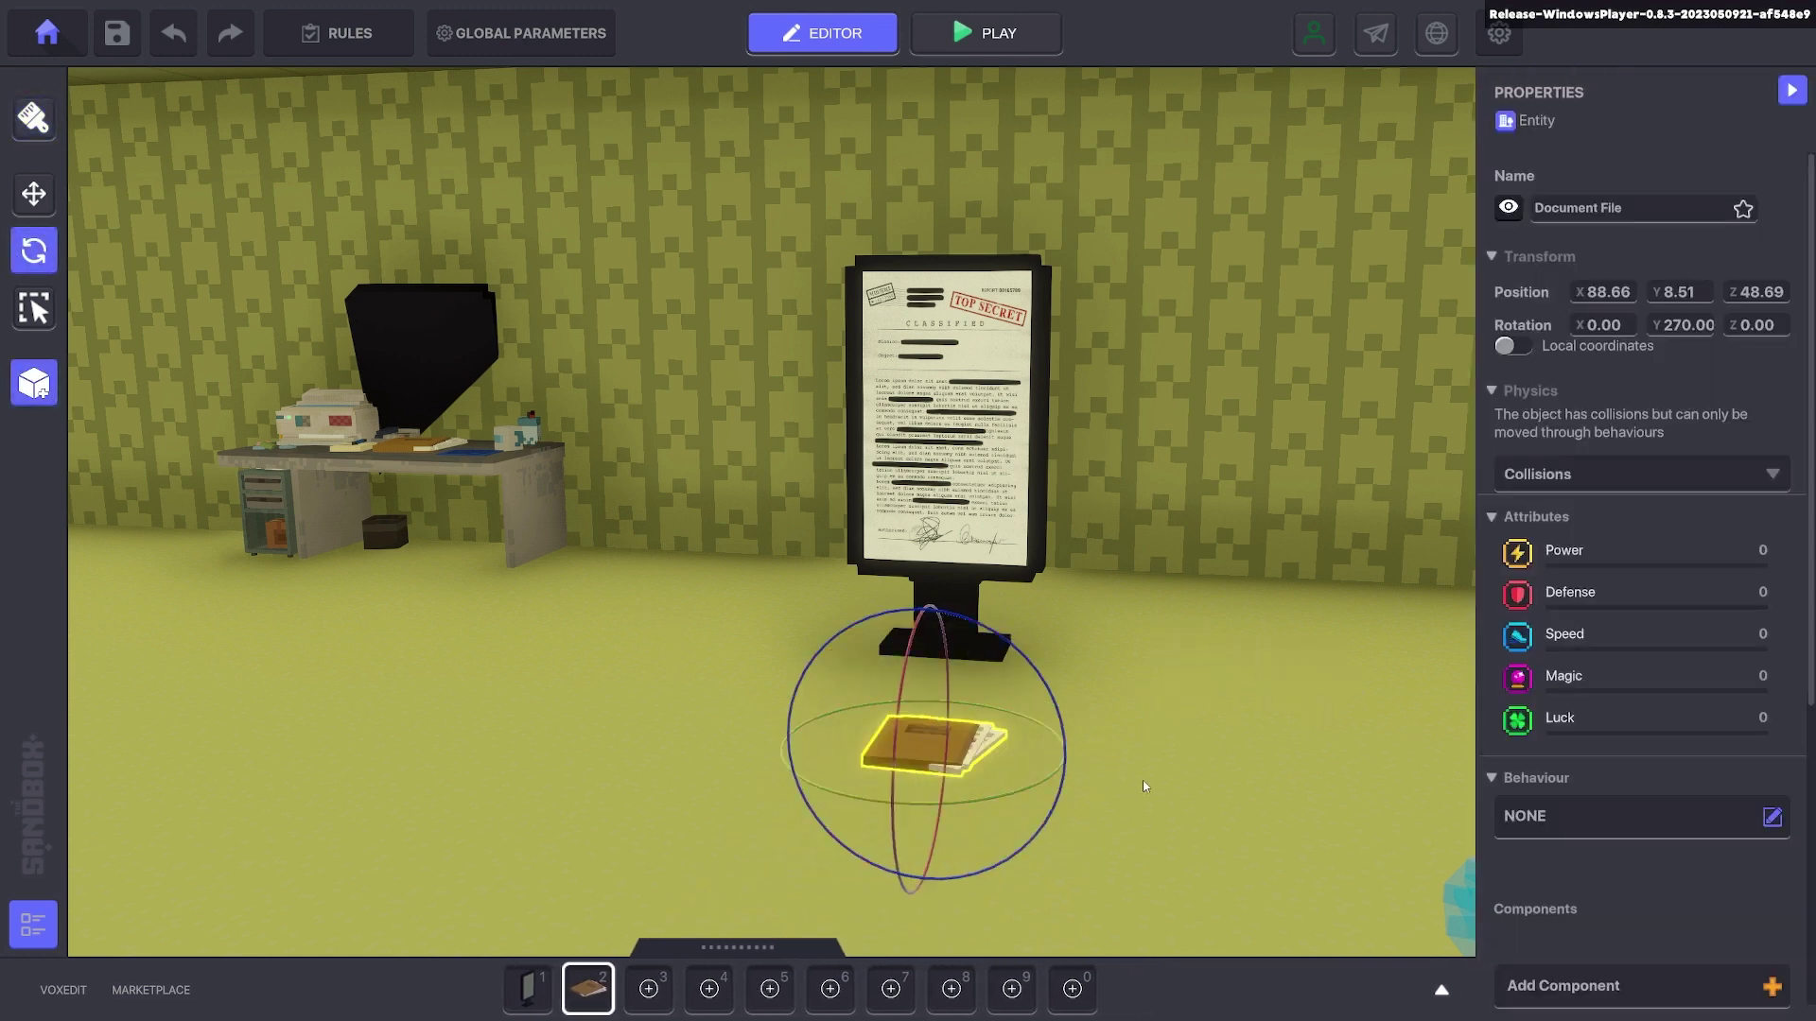
- Move the Document File to X 88.50, Z 48.50 and set its physics to Collisions + Gravity
{"action": "left_click", "coordinate": [34, 194]}
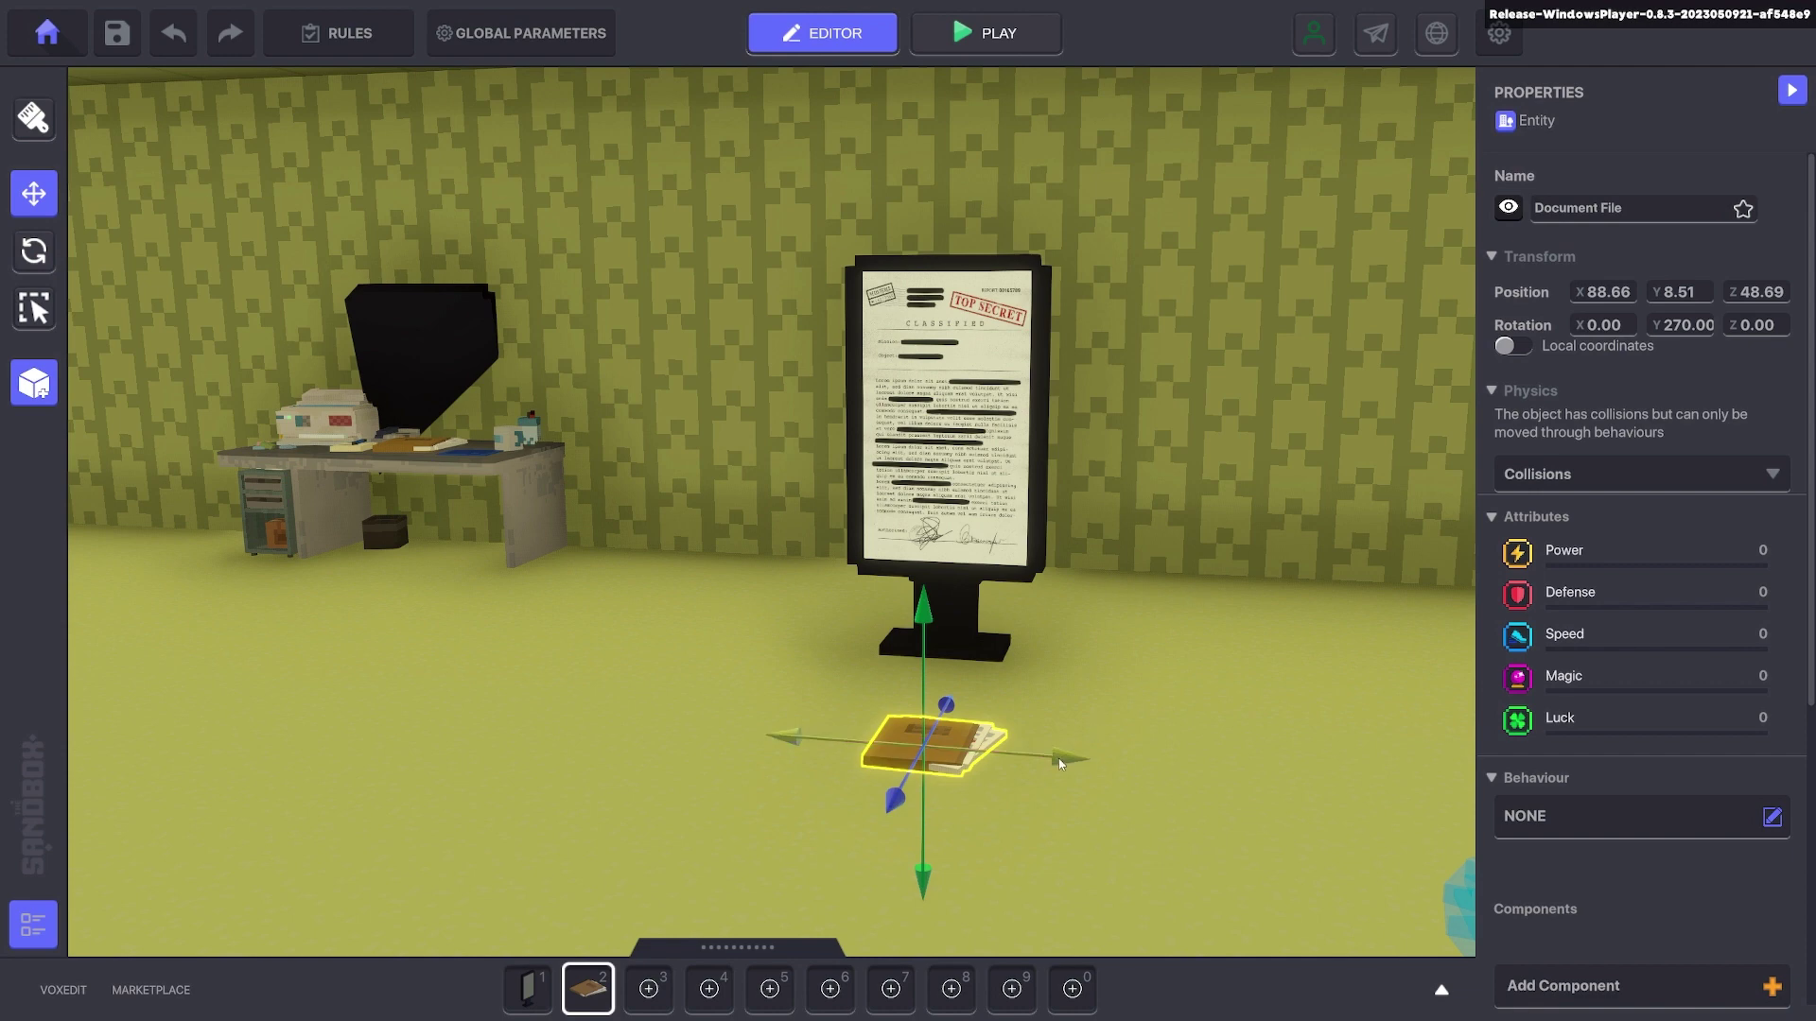
{"action": "left_click_drag", "start_coordinate": [931, 747], "coordinate": [900, 733]}
{"action": "scroll", "coordinate": [1566, 760], "scroll_direction": "down", "scroll_amount": 3}
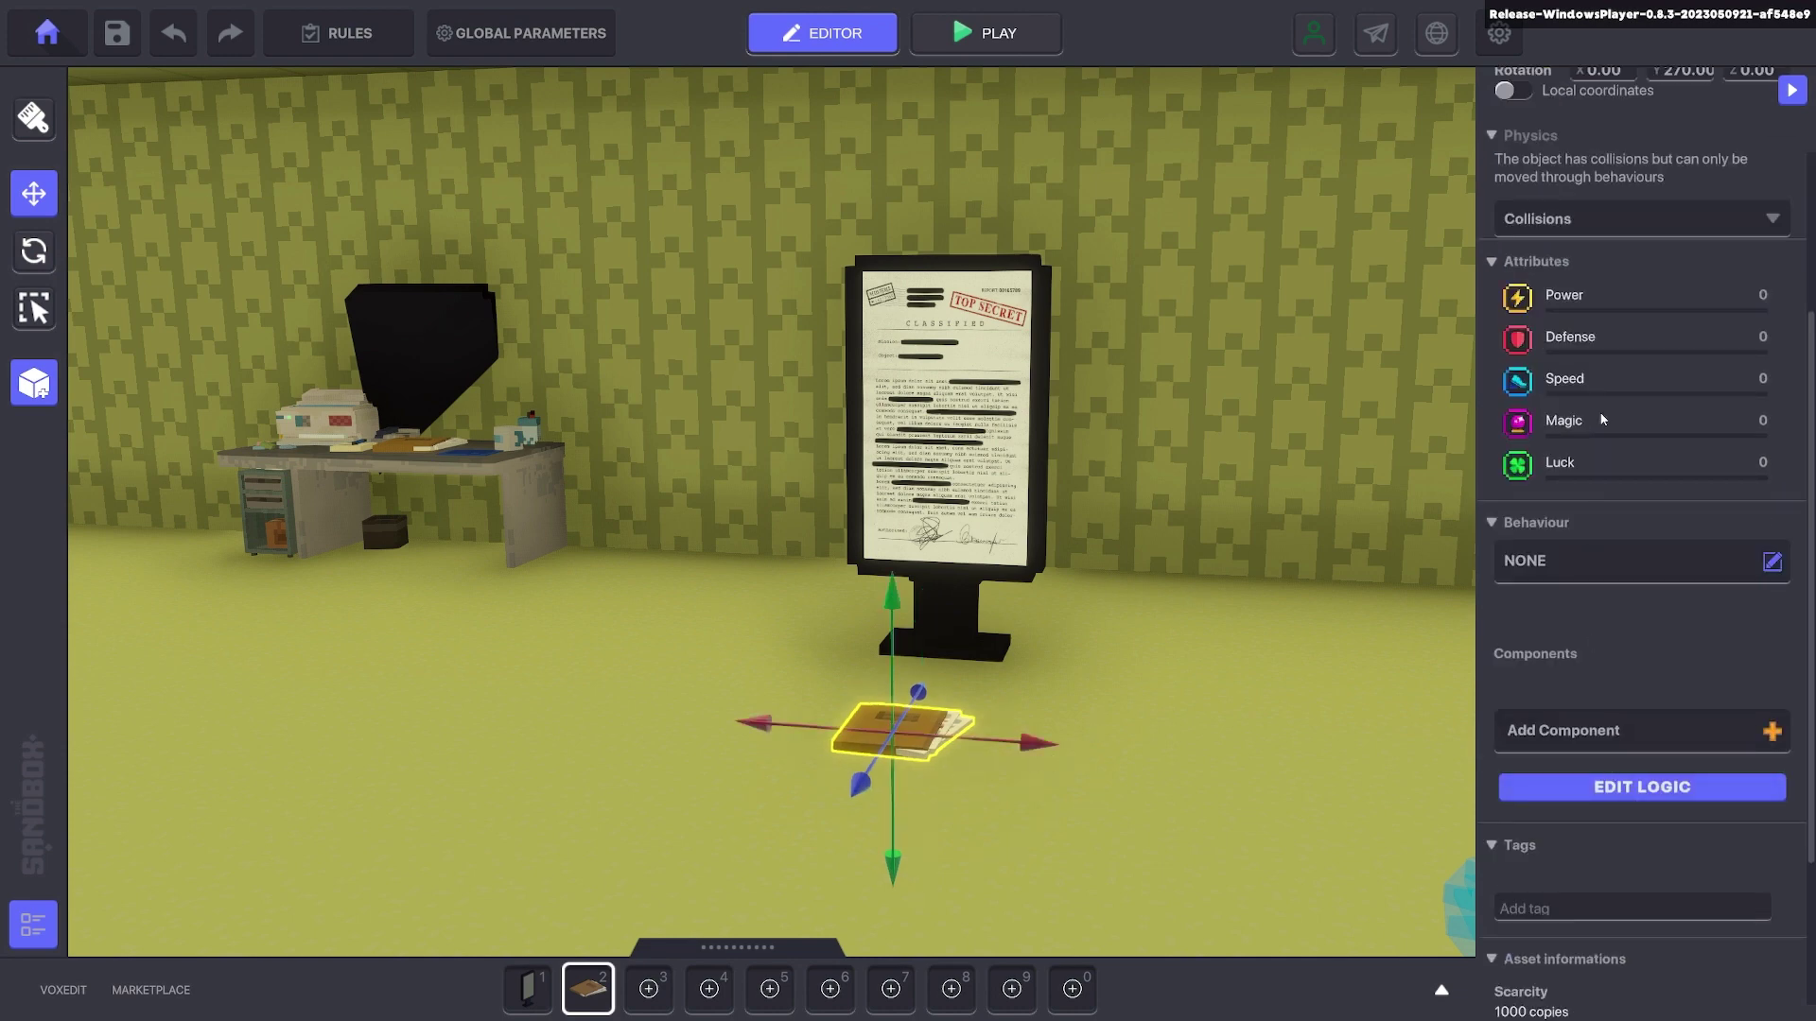
{"action": "scroll", "coordinate": [1603, 419], "scroll_direction": "up", "scroll_amount": 3}
{"action": "left_click", "coordinate": [1623, 476]}
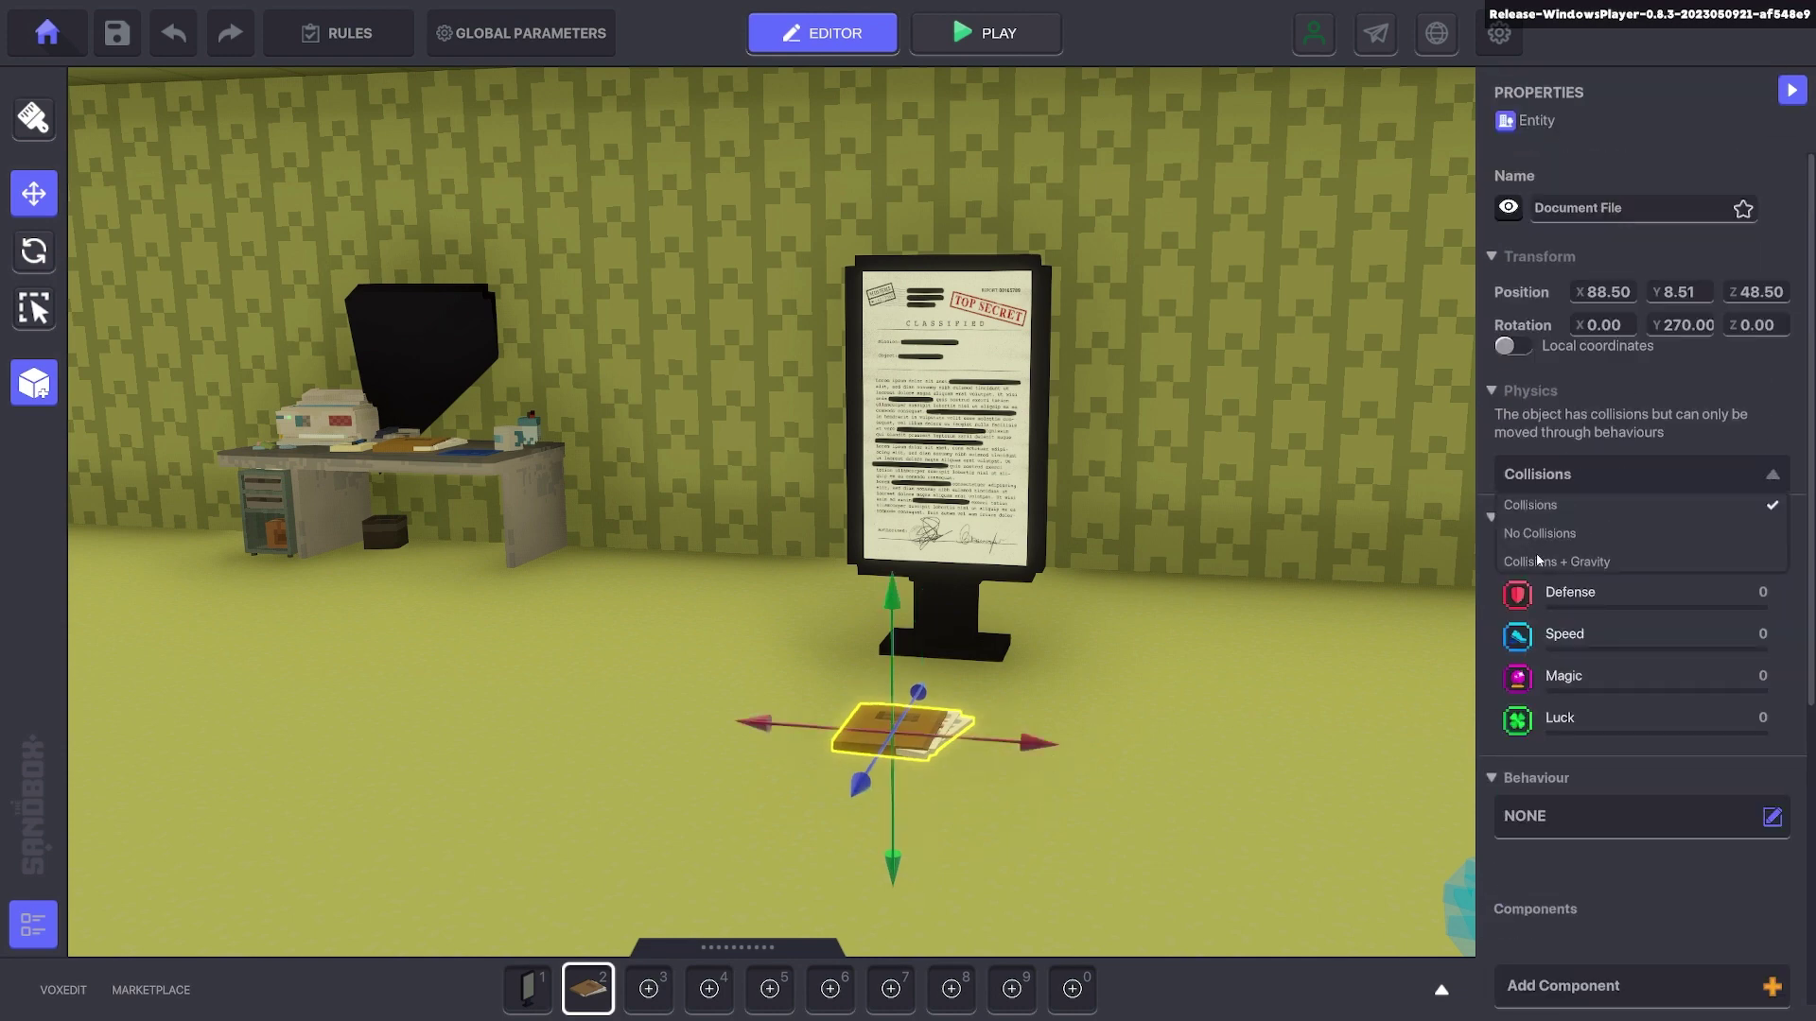
{"action": "left_click", "coordinate": [1587, 564]}
- Add the [MP] Pickable component to the Document File
{"action": "scroll", "coordinate": [1609, 580], "scroll_direction": "down", "scroll_amount": 4}
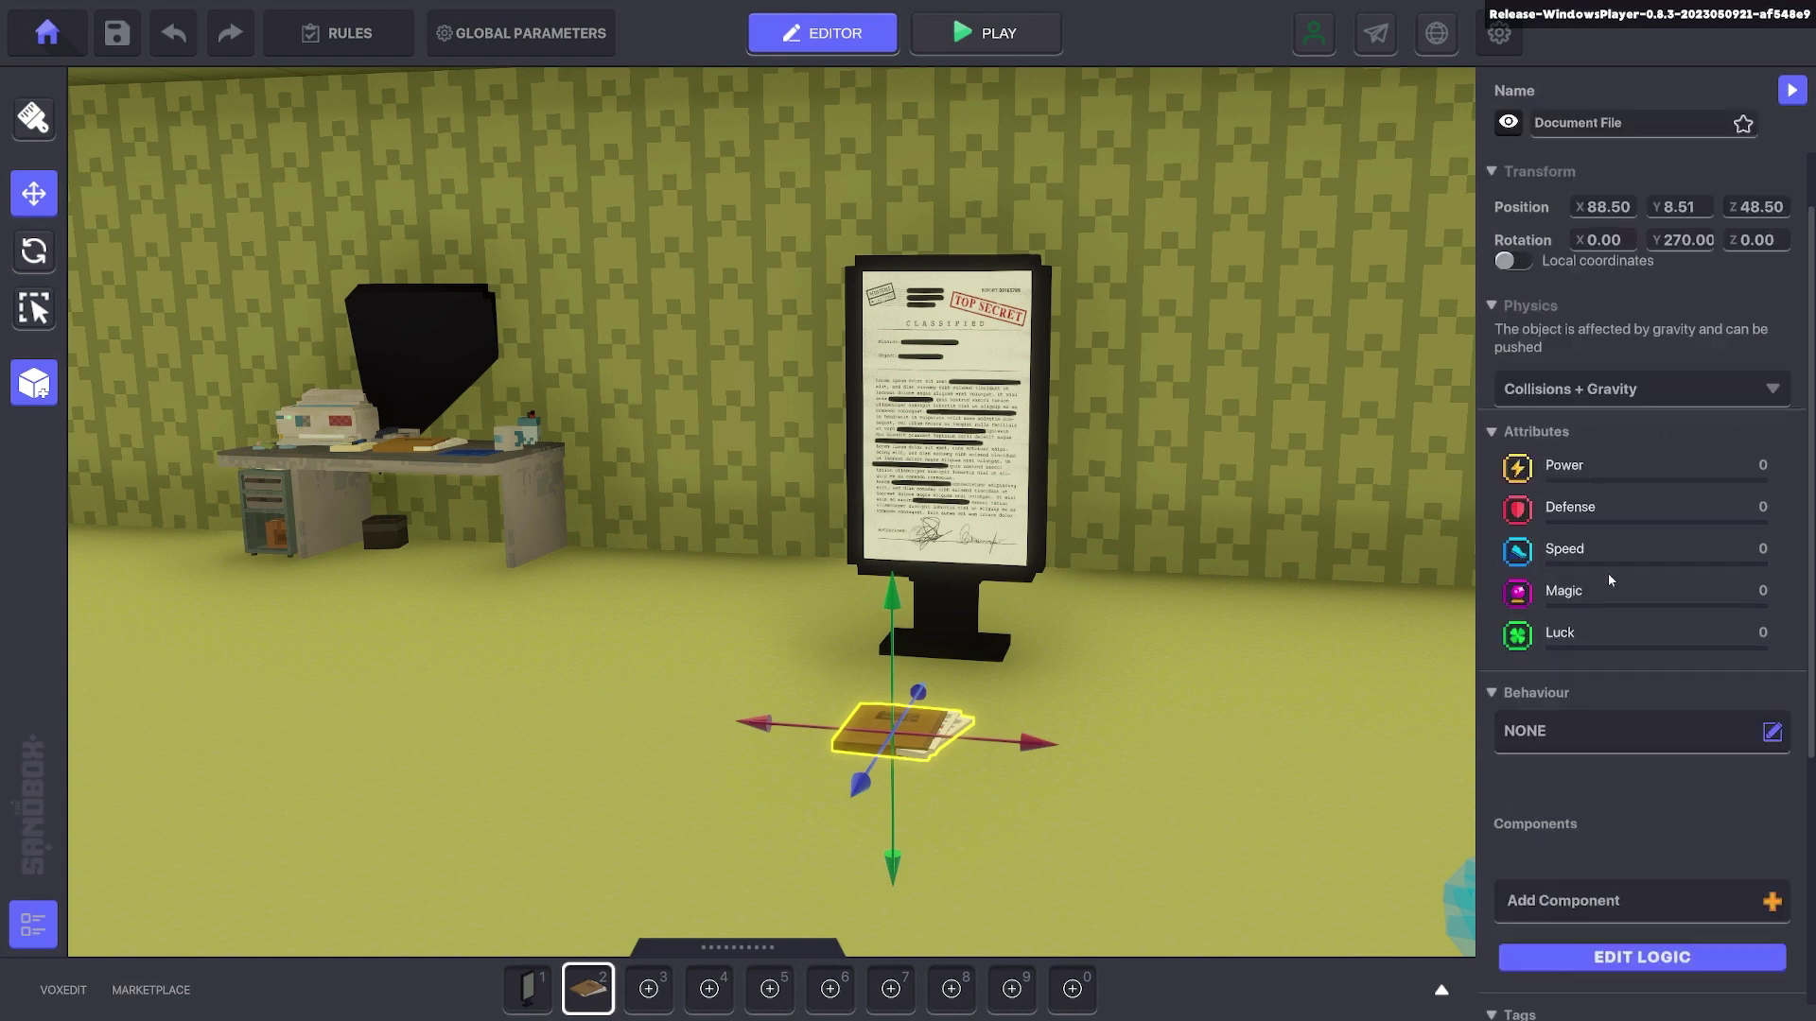
{"action": "left_click", "coordinate": [1713, 653]}
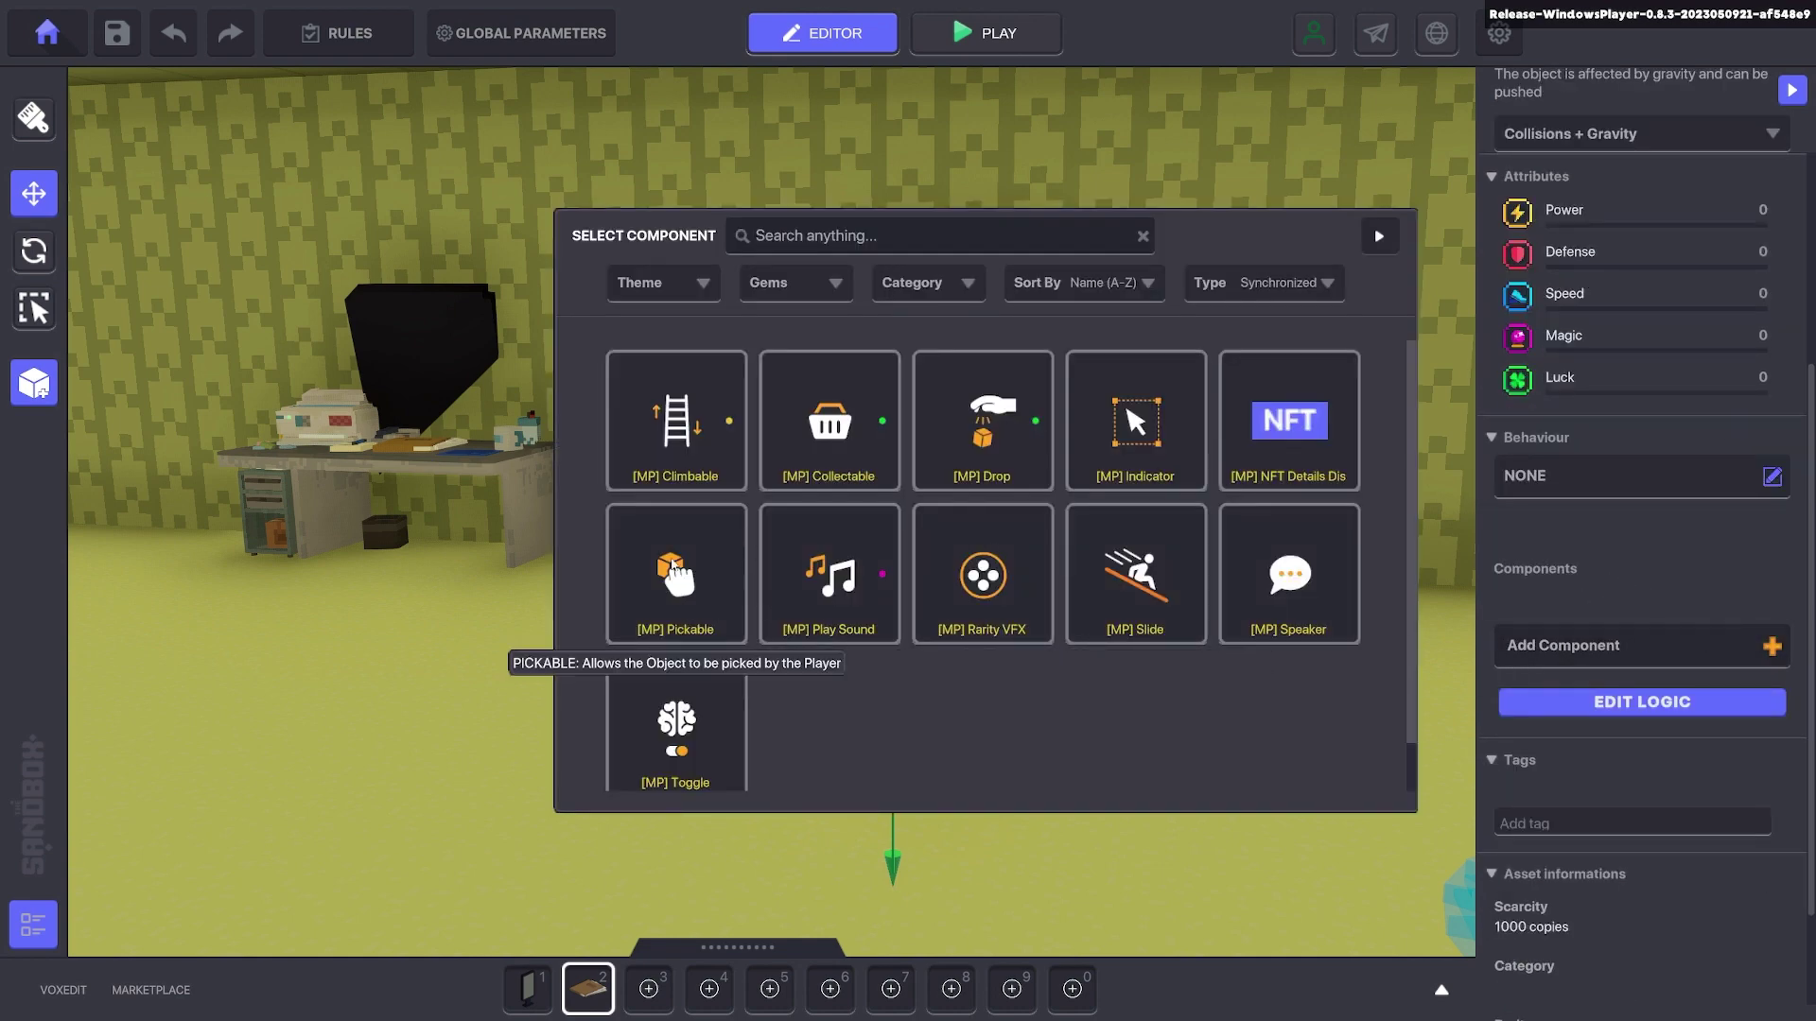
{"action": "left_click", "coordinate": [688, 596]}
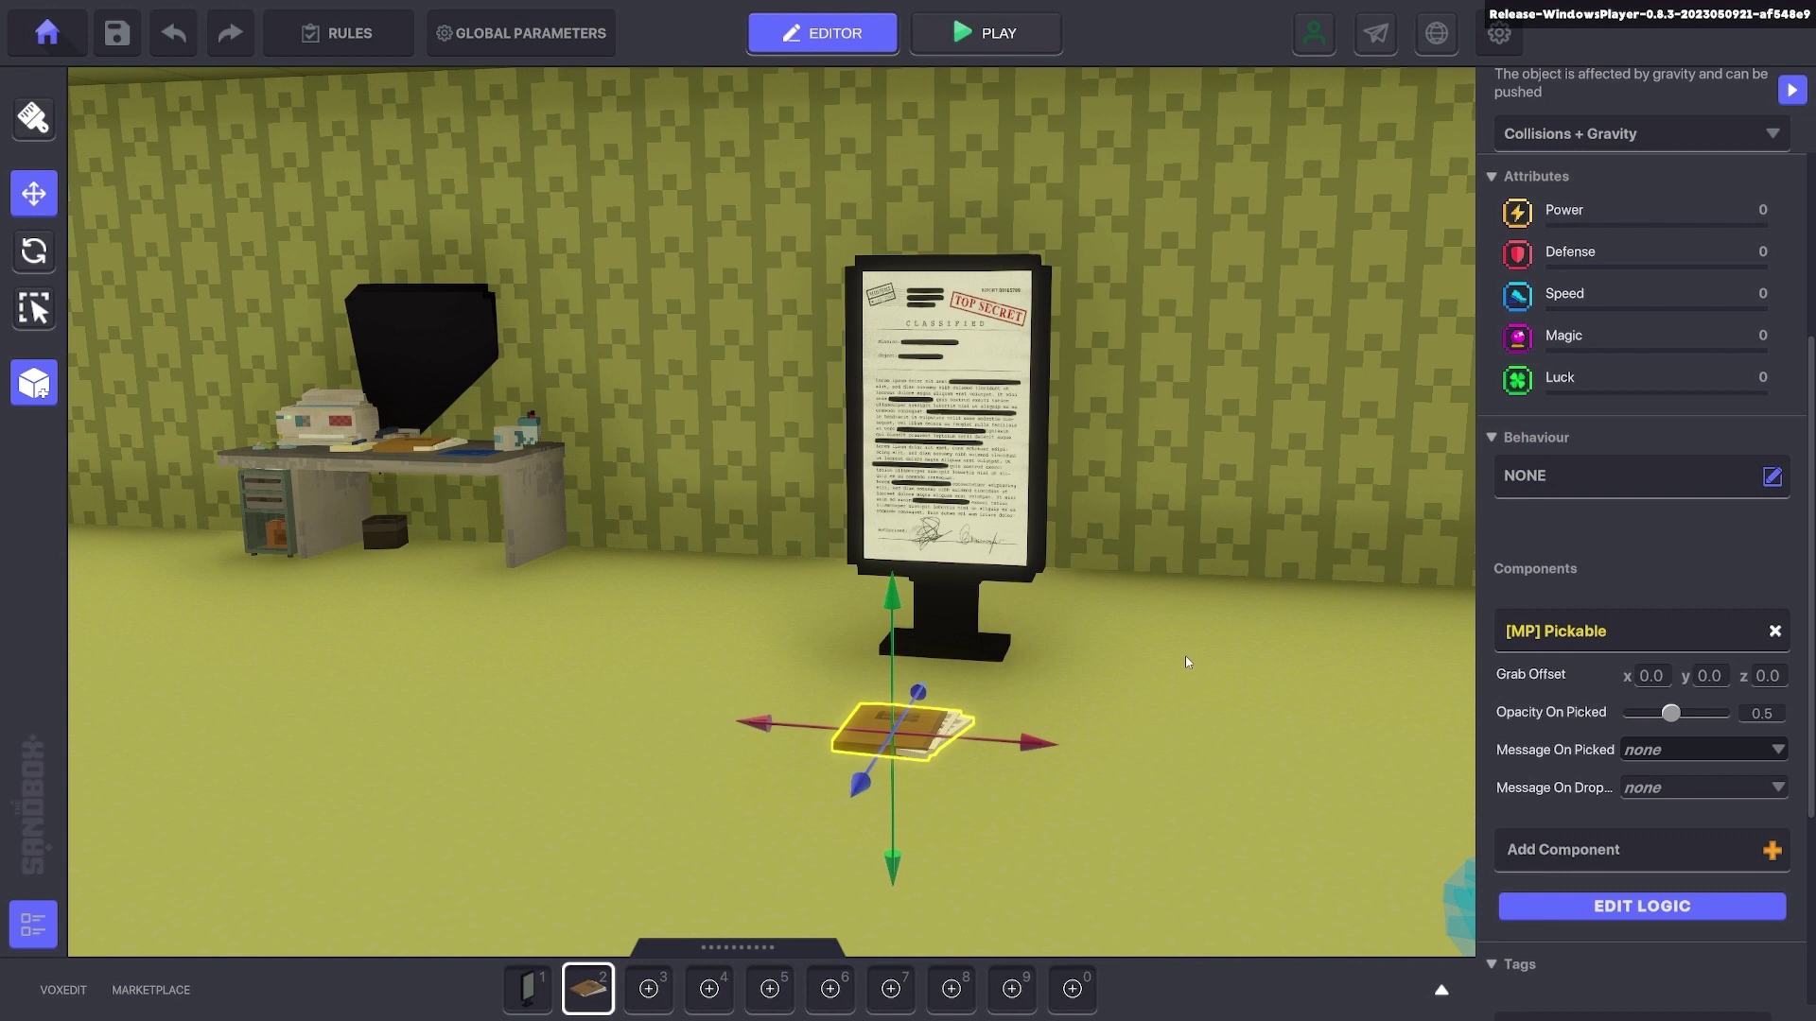
- Set the Pickable component's Grab Offset Z to 1.5
{"action": "left_click", "coordinate": [1769, 676]}
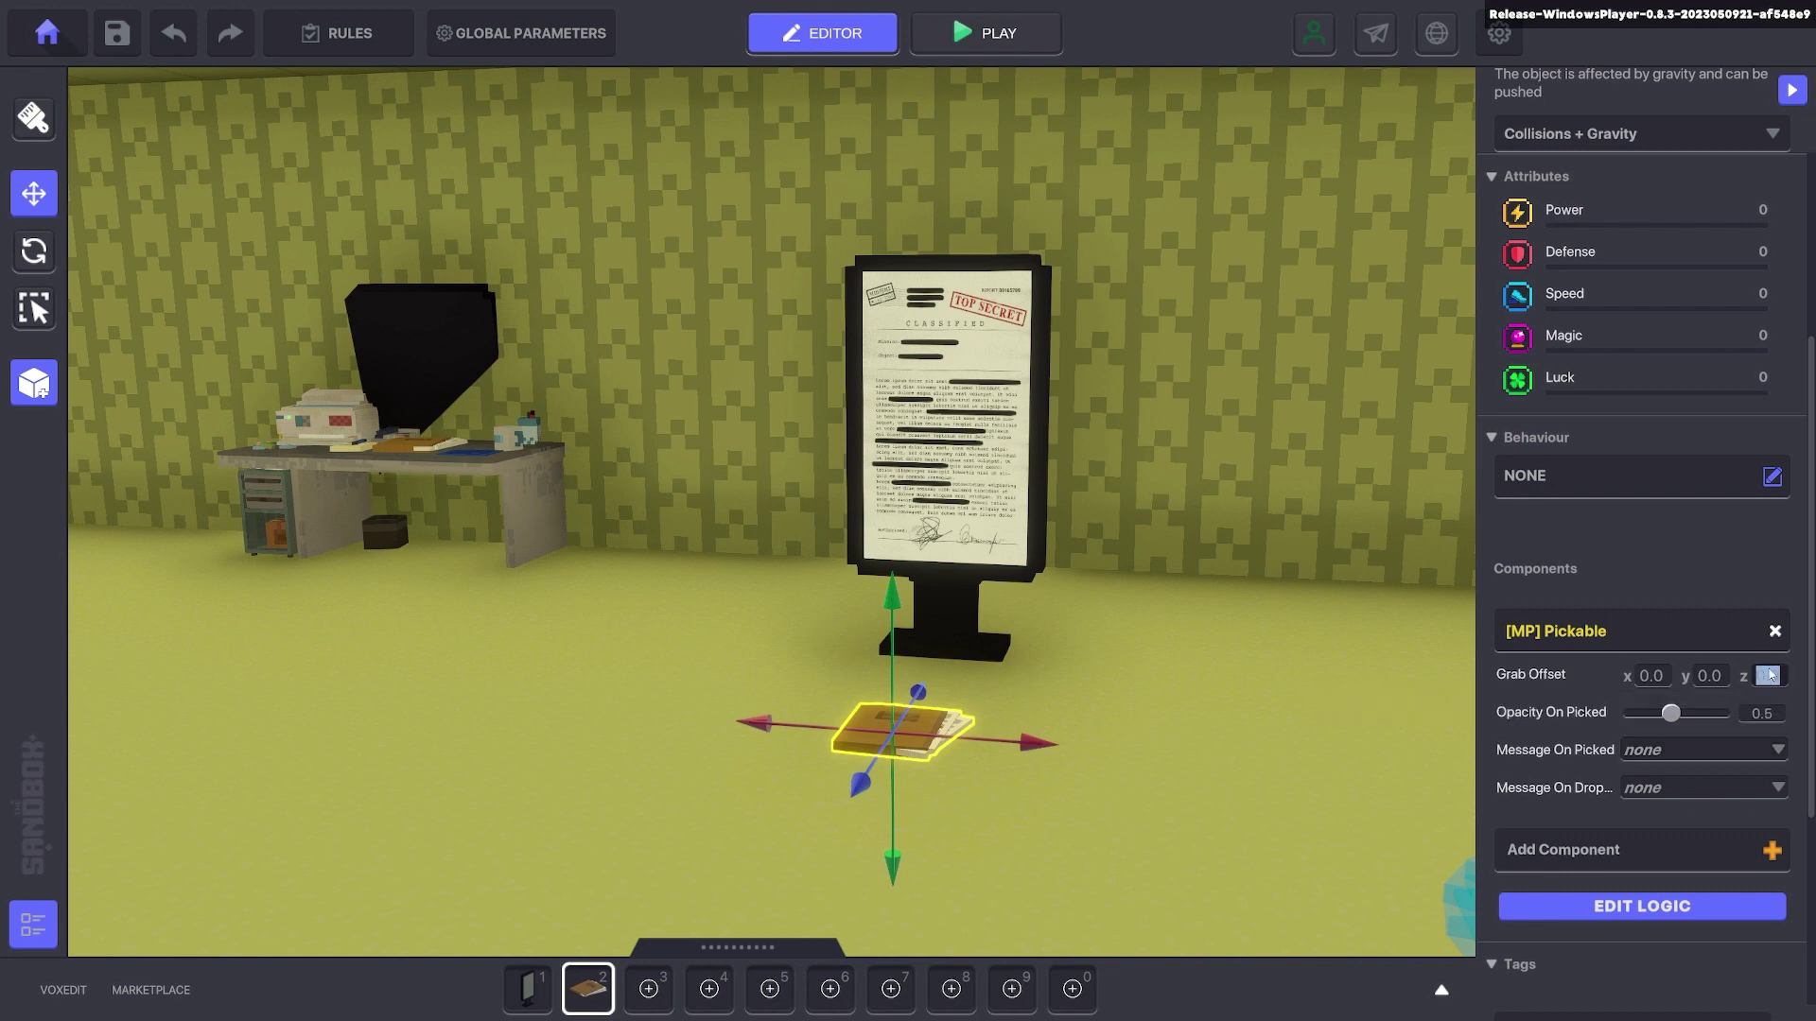
{"action": "type", "text": "-15"}
{"action": "key", "text": "BackSpace"}
{"action": "key", "text": "BackSpace"}
{"action": "key", "text": "BackSpace"}
{"action": "type", "text": "1.5"}
- Open the Document File's logic and set Opacity On Picked to 1.0
{"action": "left_click", "coordinate": [1647, 915]}
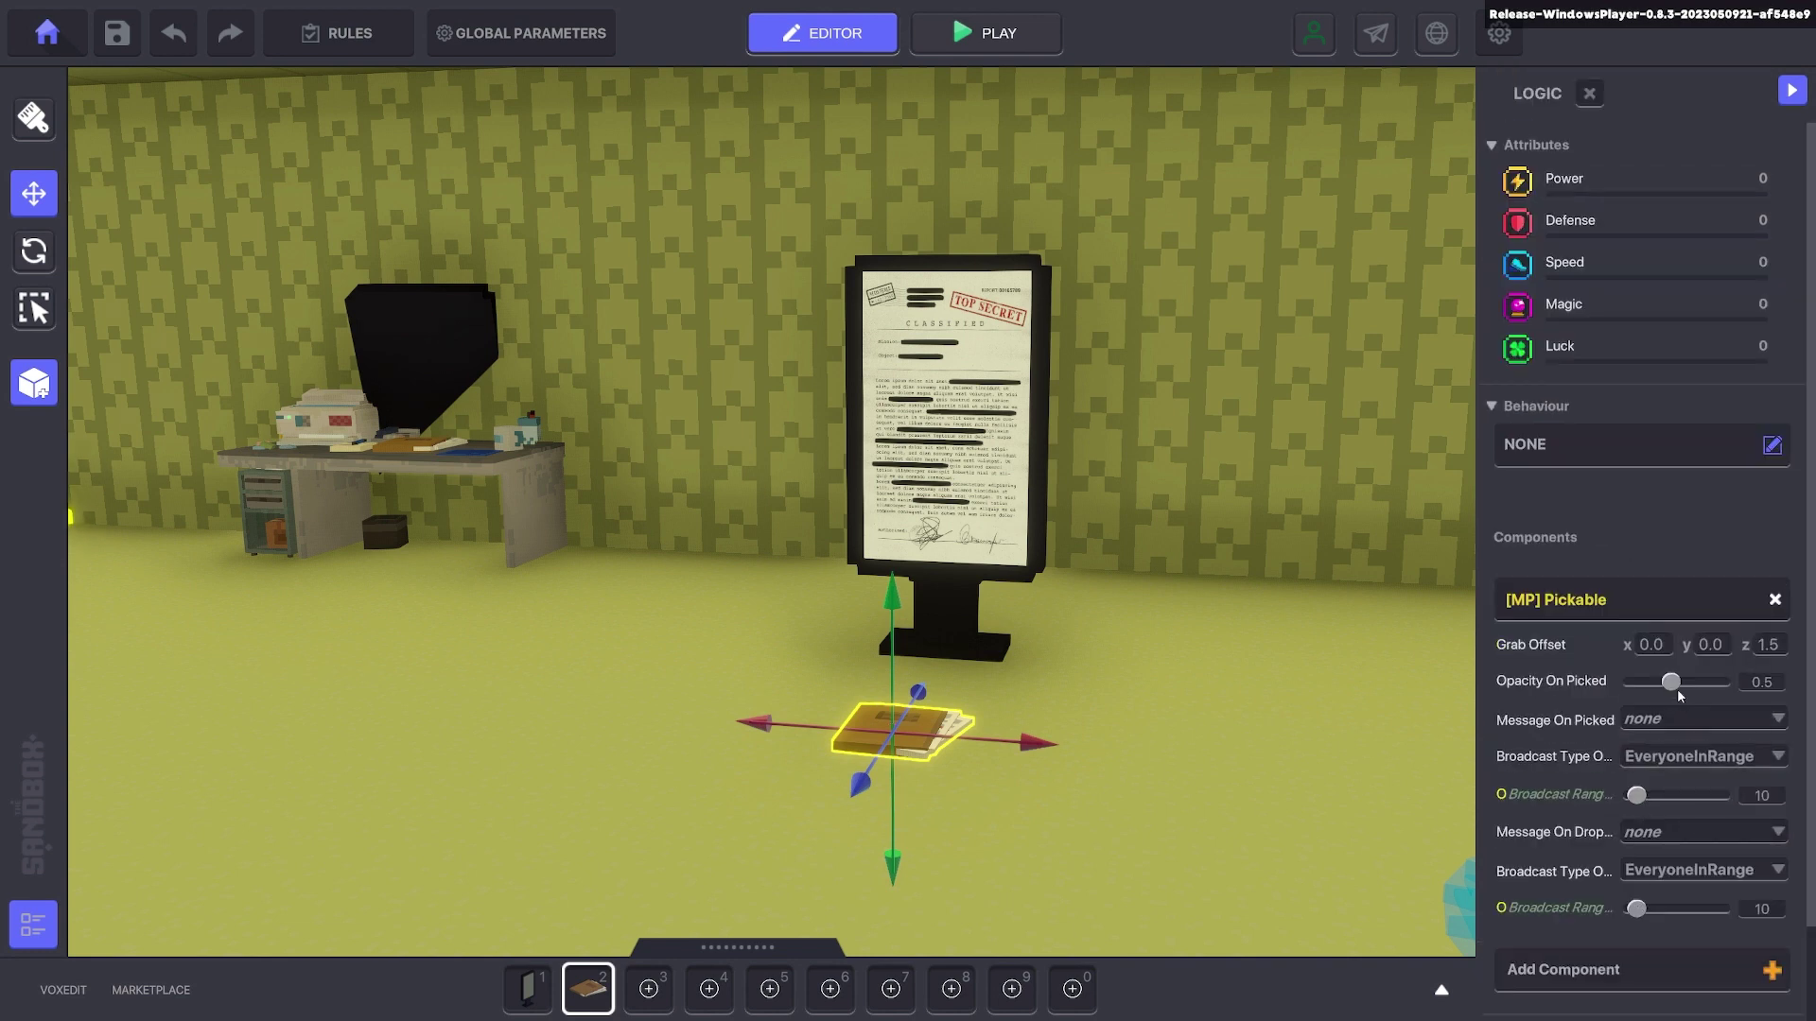
{"action": "left_click_drag", "start_coordinate": [1672, 681], "coordinate": [1704, 682]}
{"action": "left_click", "coordinate": [1733, 691]}
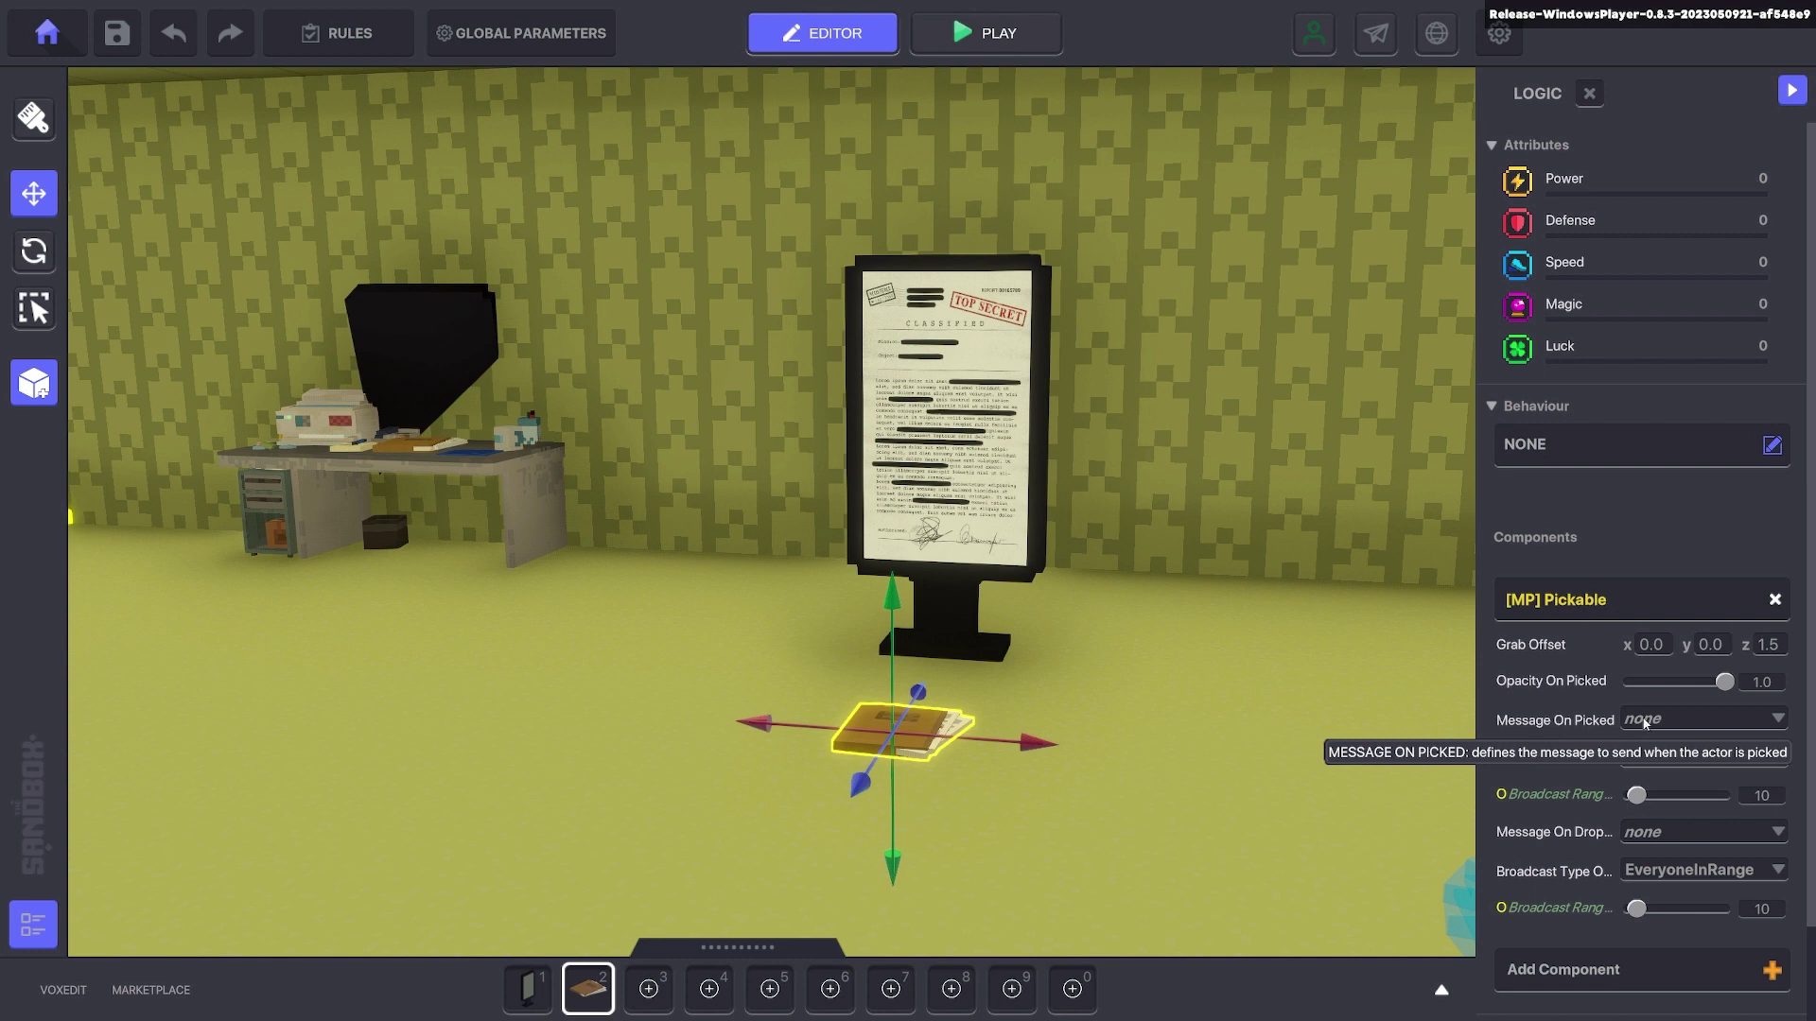
- Create the message Doc.Picked and assign it as the Pickable component's Message On Picked
{"action": "left_click", "coordinate": [1653, 727]}
{"action": "type", "text": "Doc"}
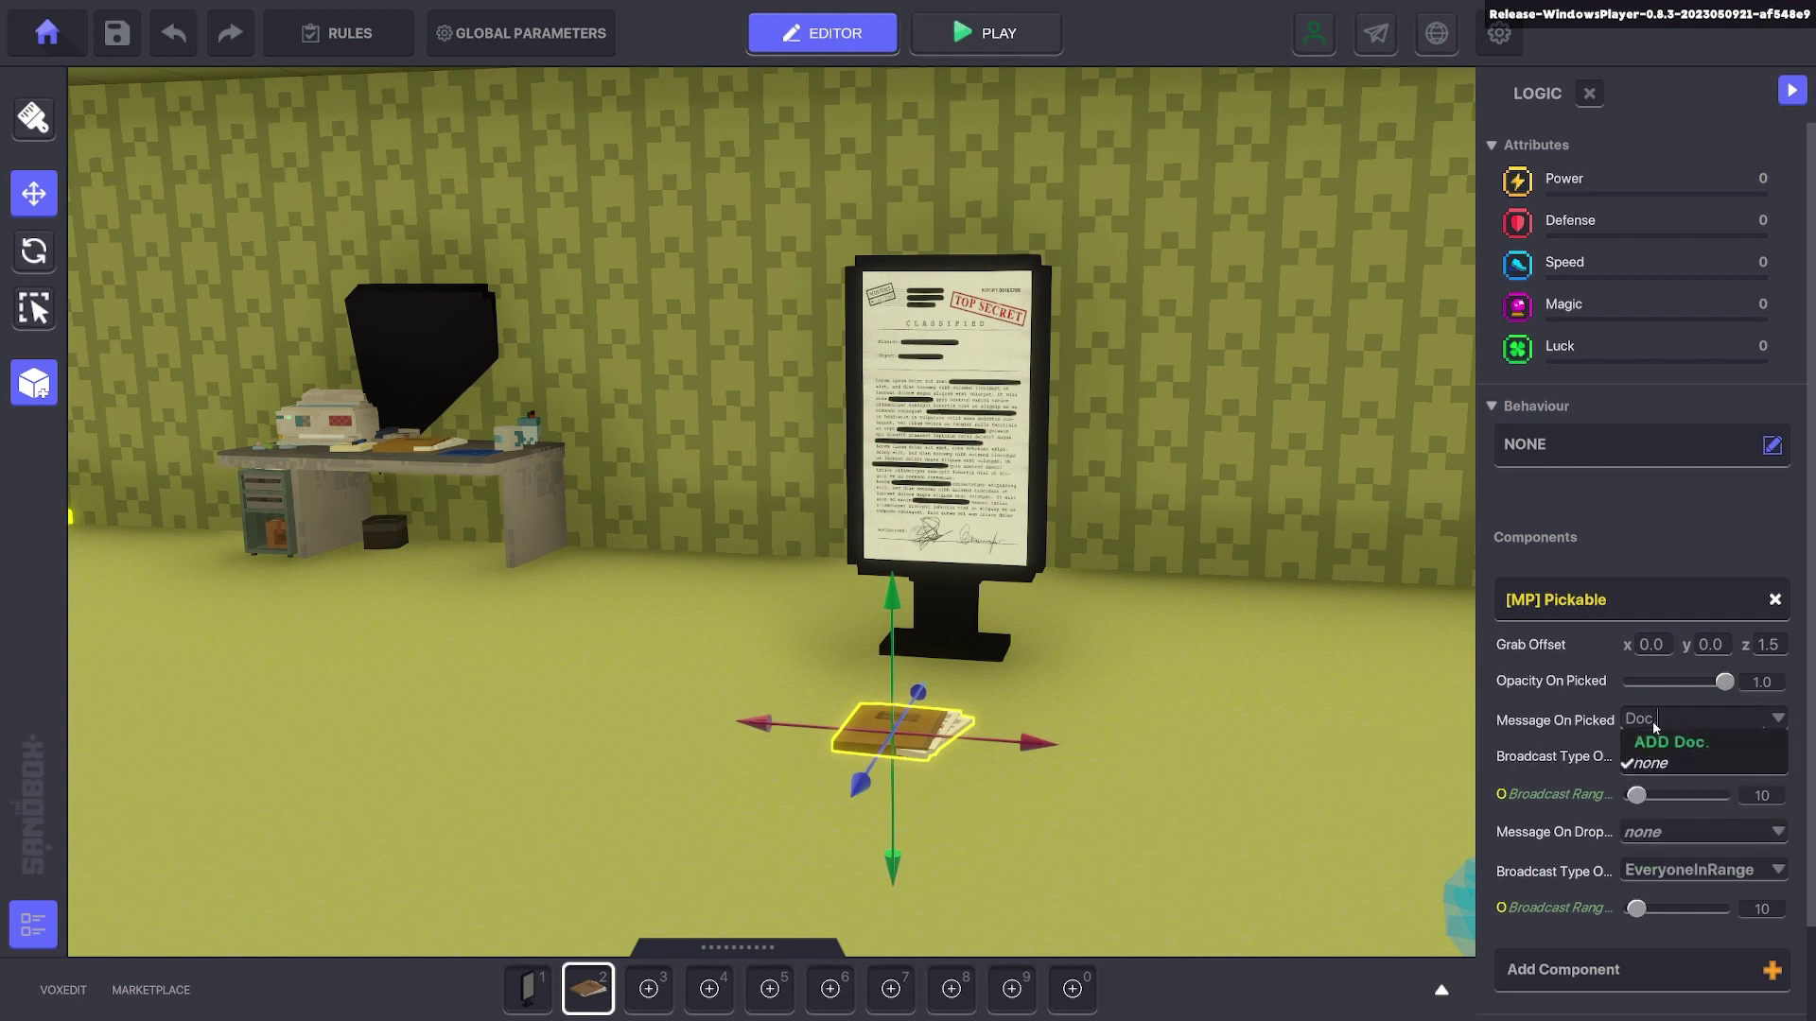
{"action": "type", "text": ".Picked"}
{"action": "left_click", "coordinate": [1682, 742]}
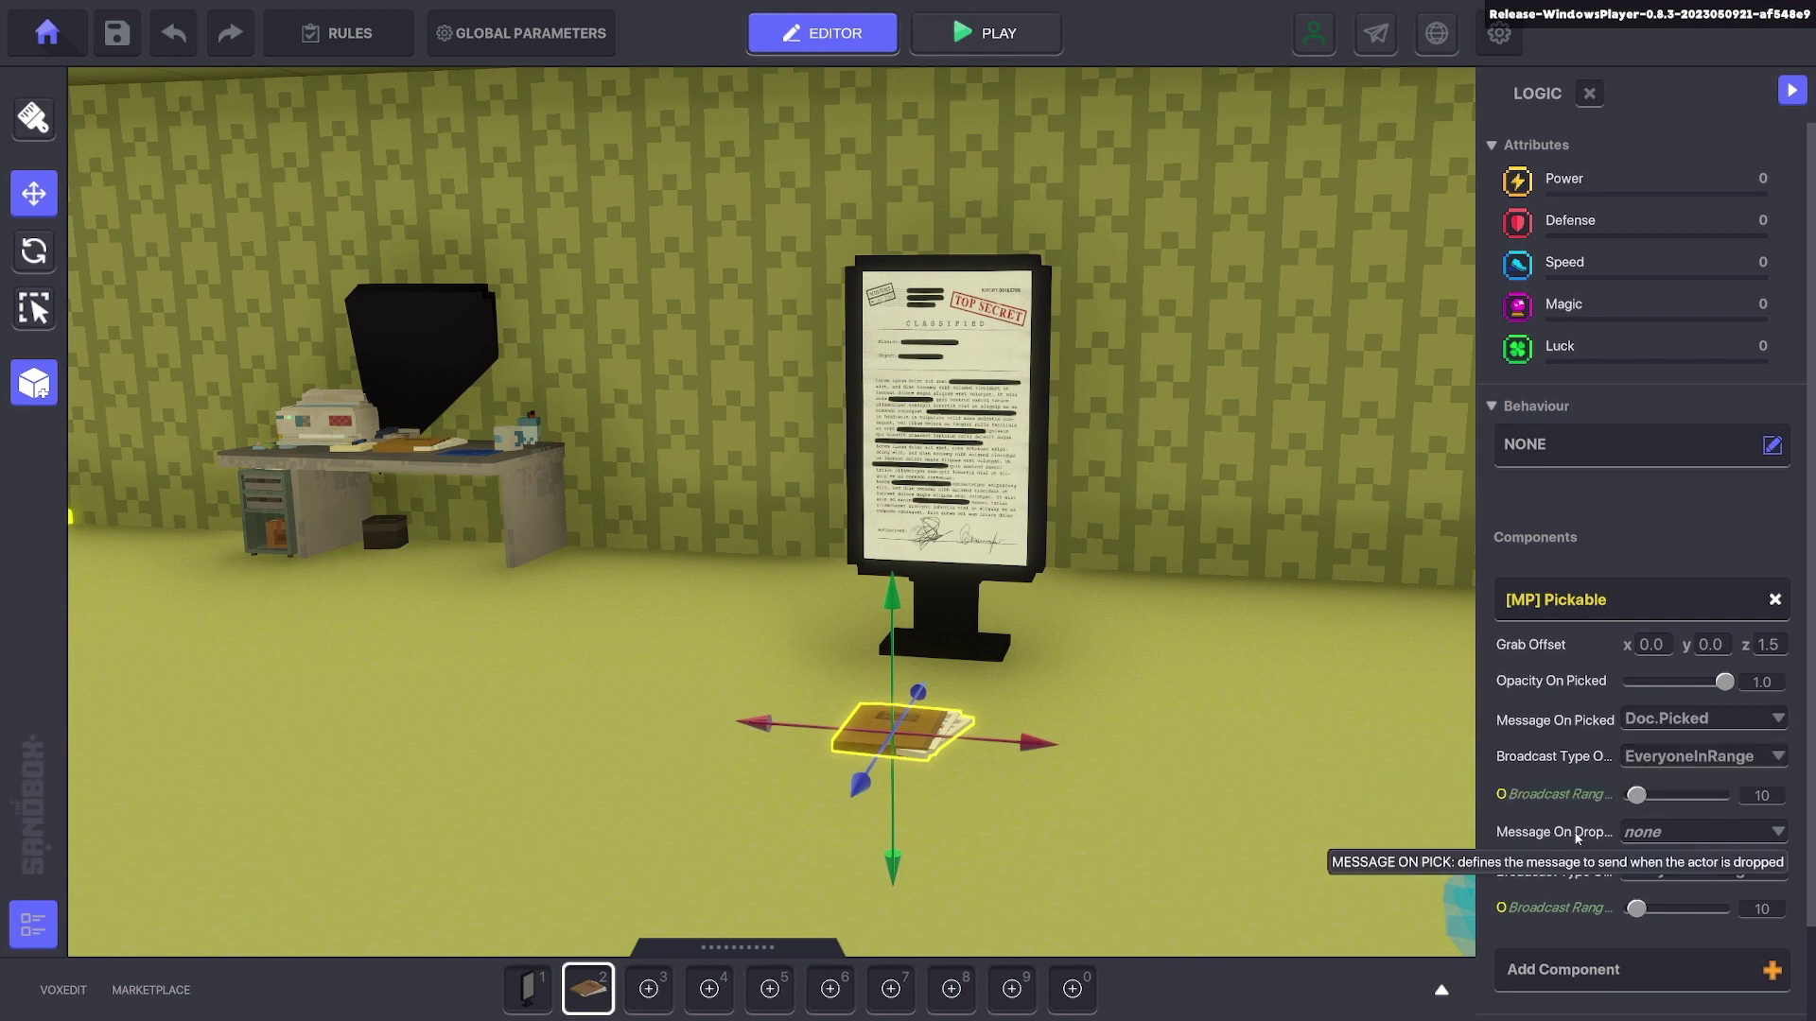
- Assign the existing Doc.Picked message as the Pickable component's message on drop
{"action": "left_click", "coordinate": [1661, 833]}
{"action": "type", "text": "Doc"}
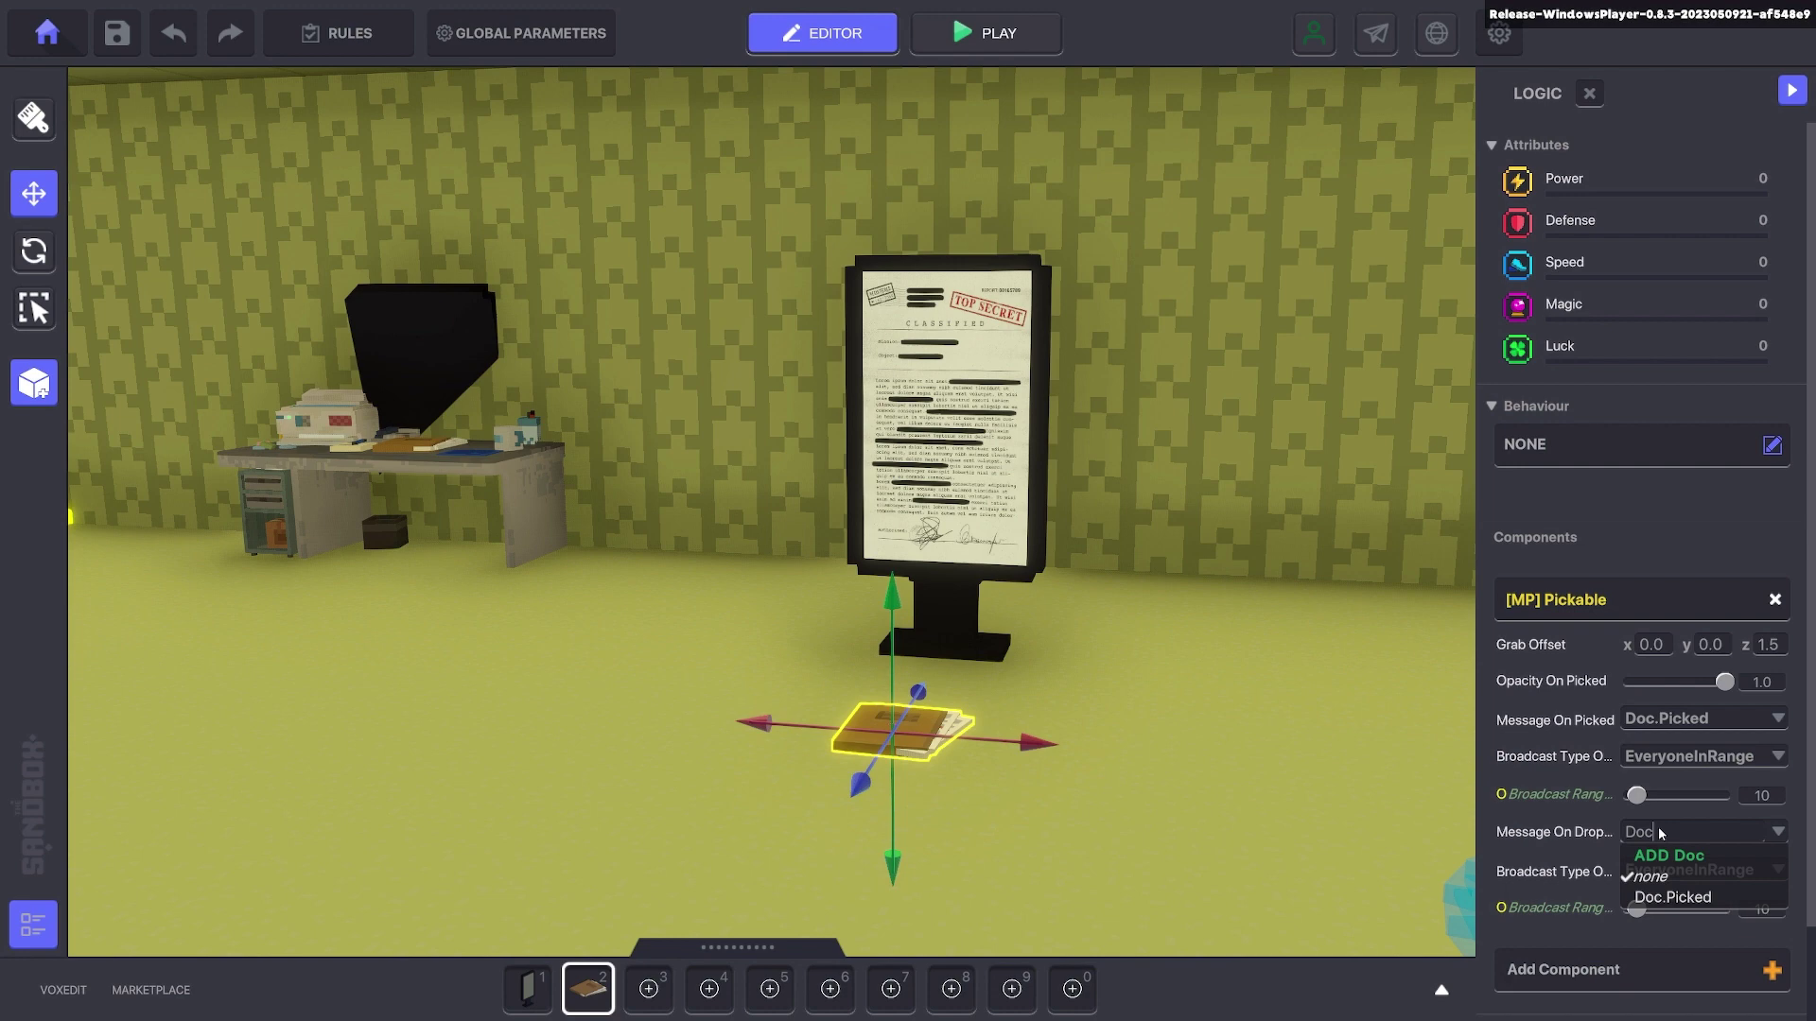
{"action": "type", "text": ".Picked"}
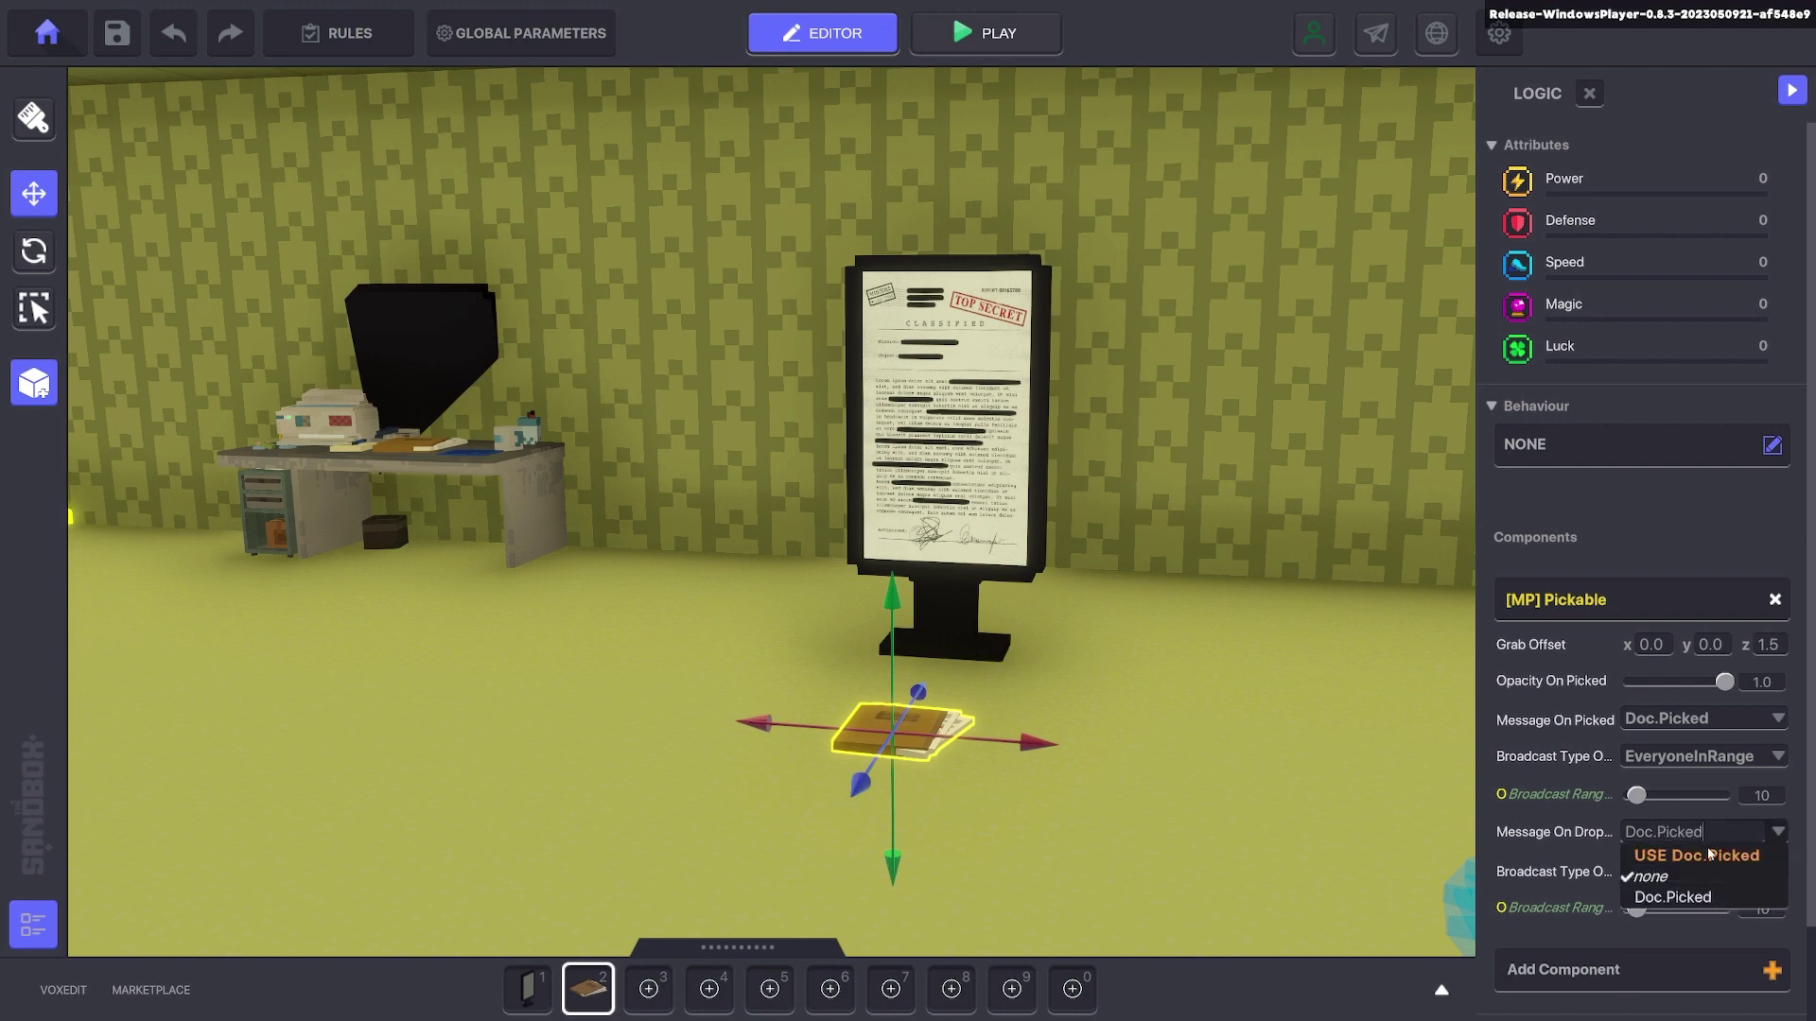
{"action": "left_click", "coordinate": [1695, 857]}
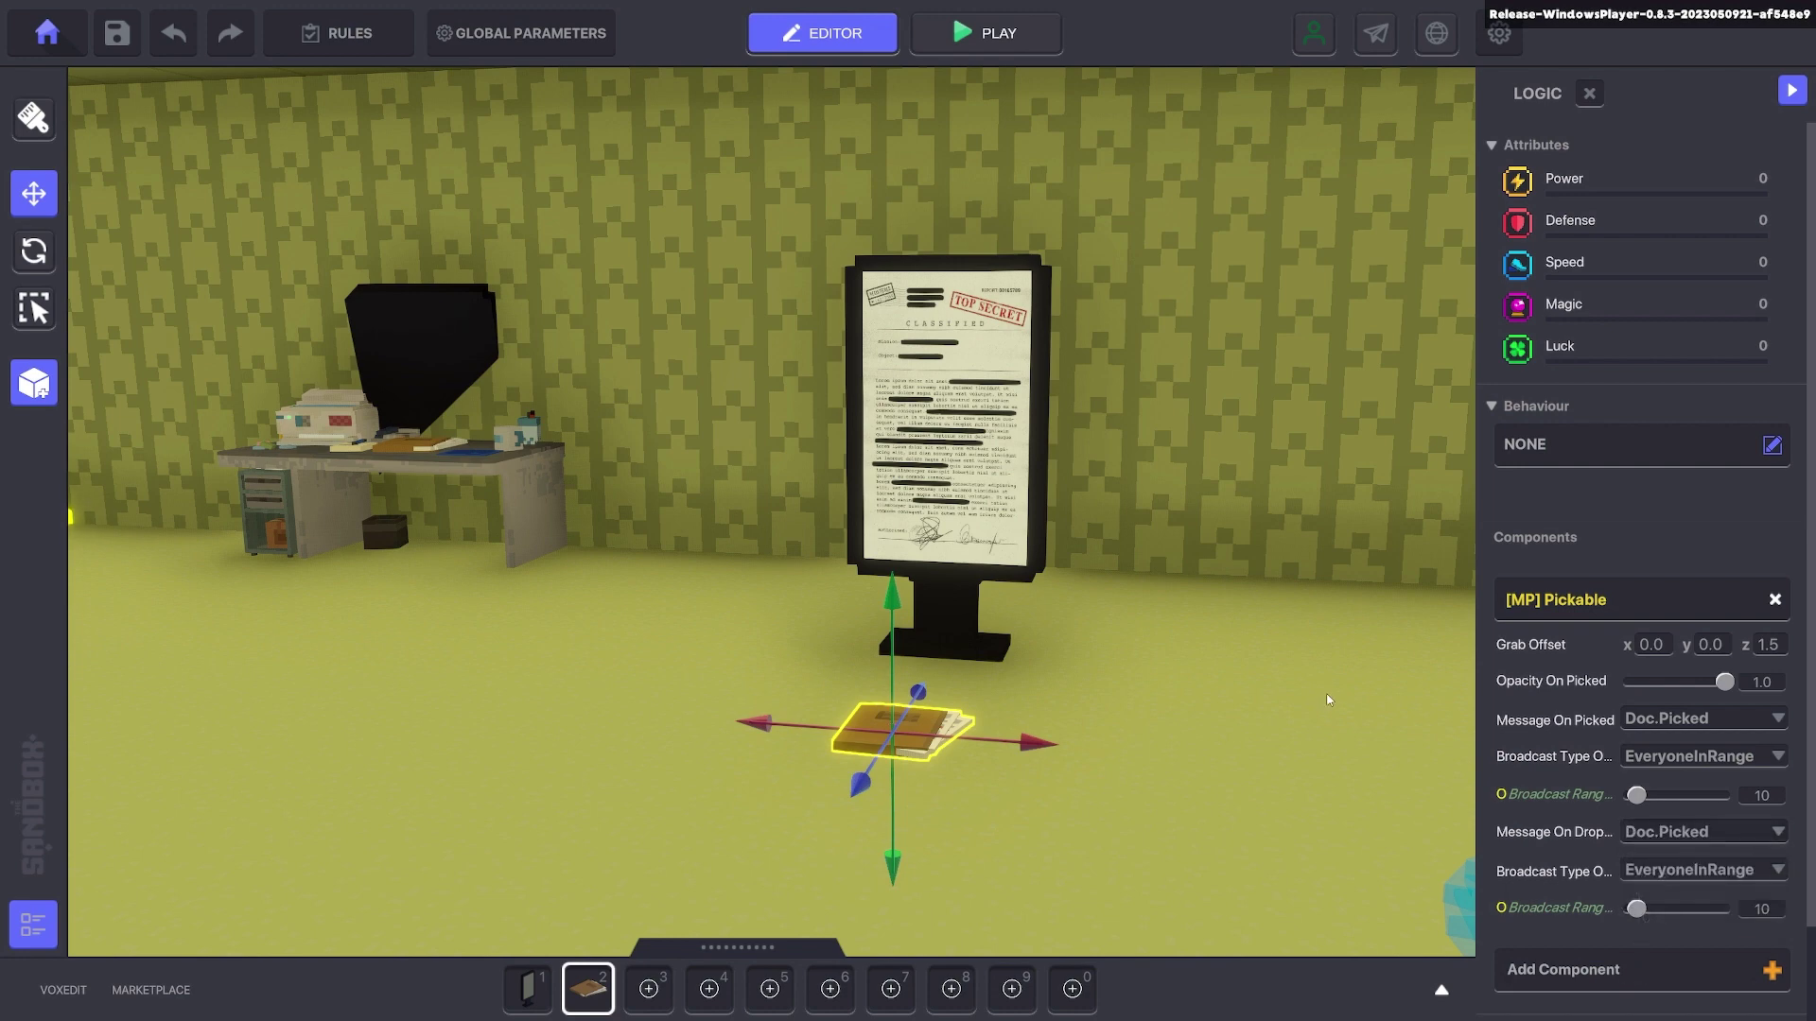
- Search the asset library for "num" and place a Grey Numpad on the floor beside the Document File
{"action": "right_click_drag", "start_coordinate": [1248, 717], "coordinate": [1262, 734]}
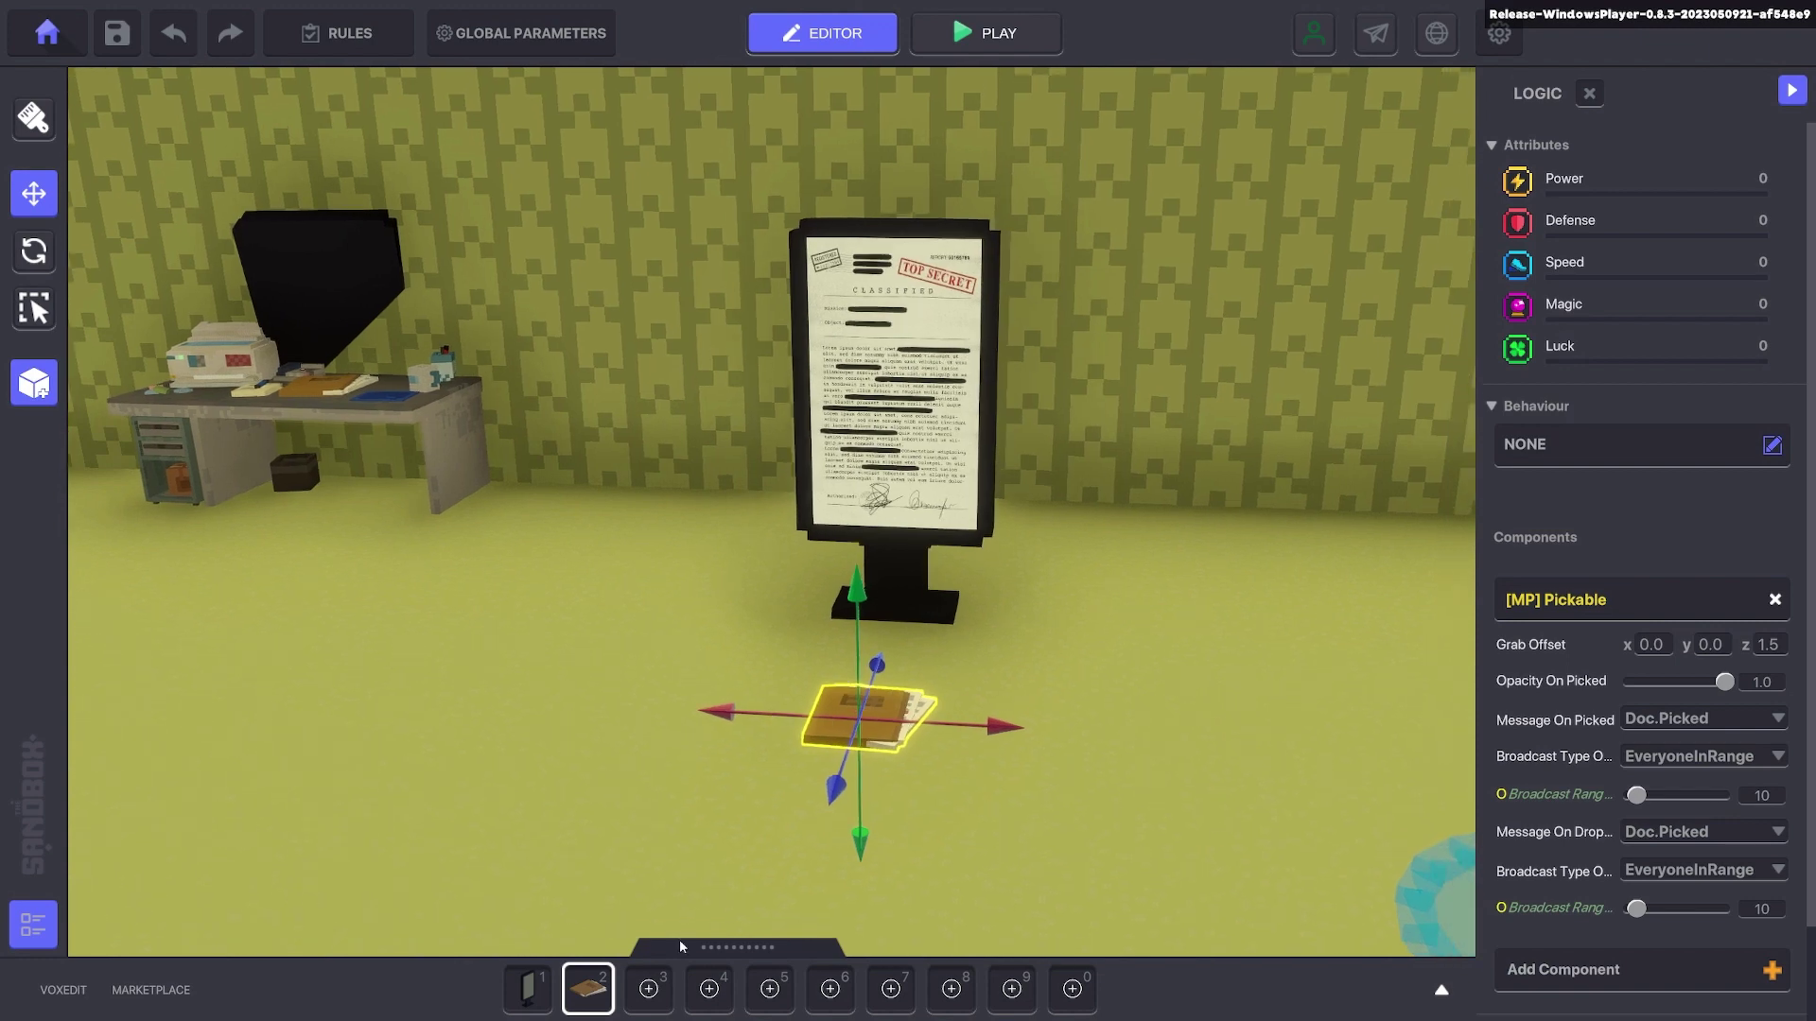
{"action": "key", "text": "Tab"}
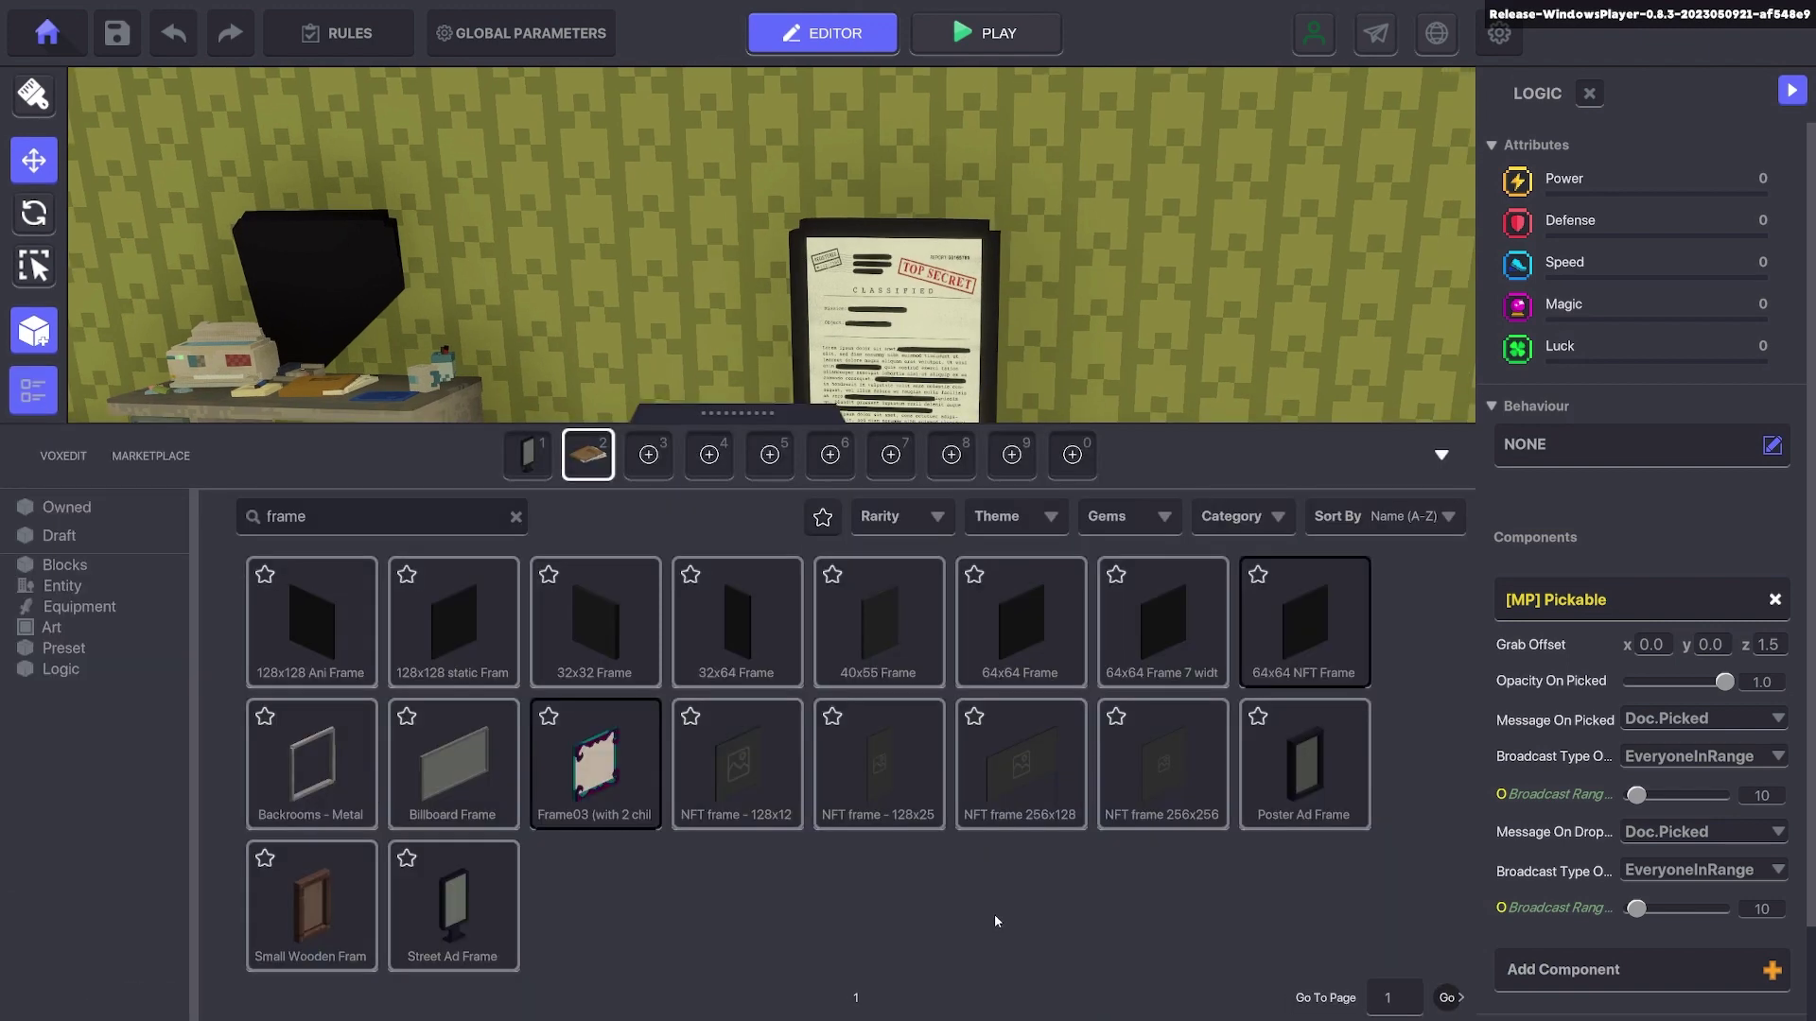
{"action": "double_click", "coordinate": [377, 524]}
{"action": "type", "text": "num"}
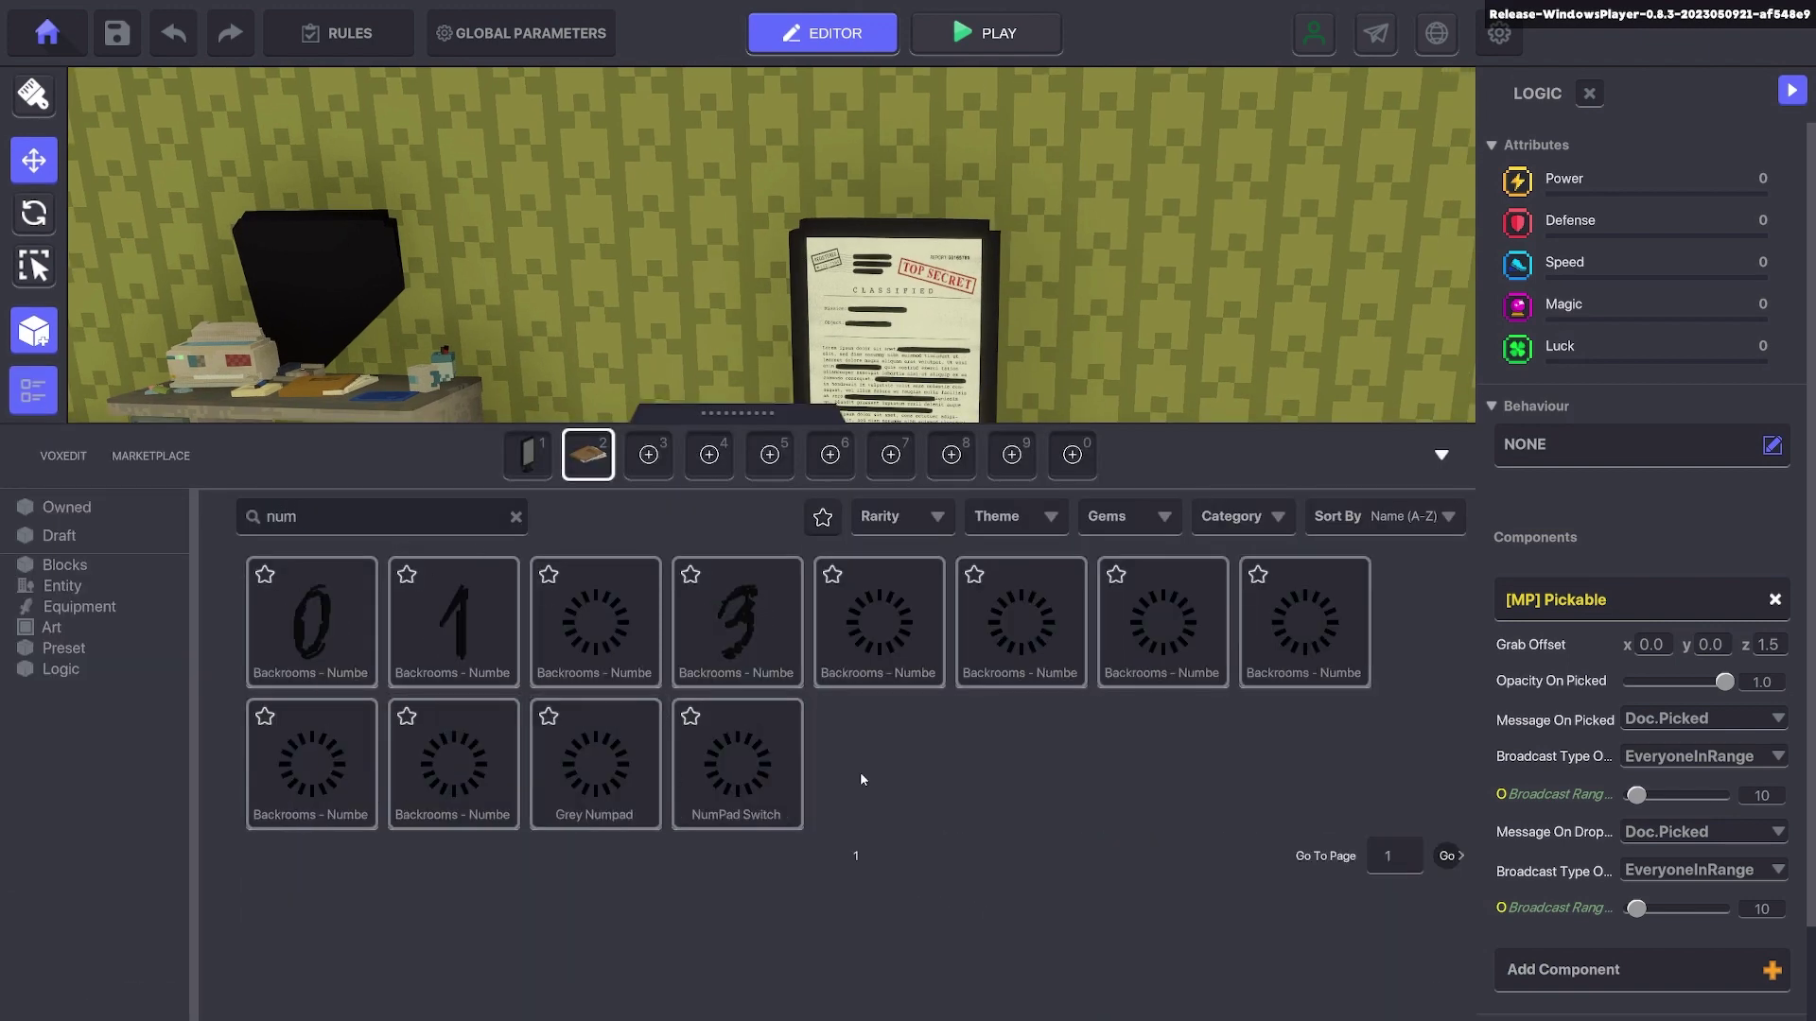
{"action": "left_click", "coordinate": [619, 795]}
{"action": "key", "text": "b"}
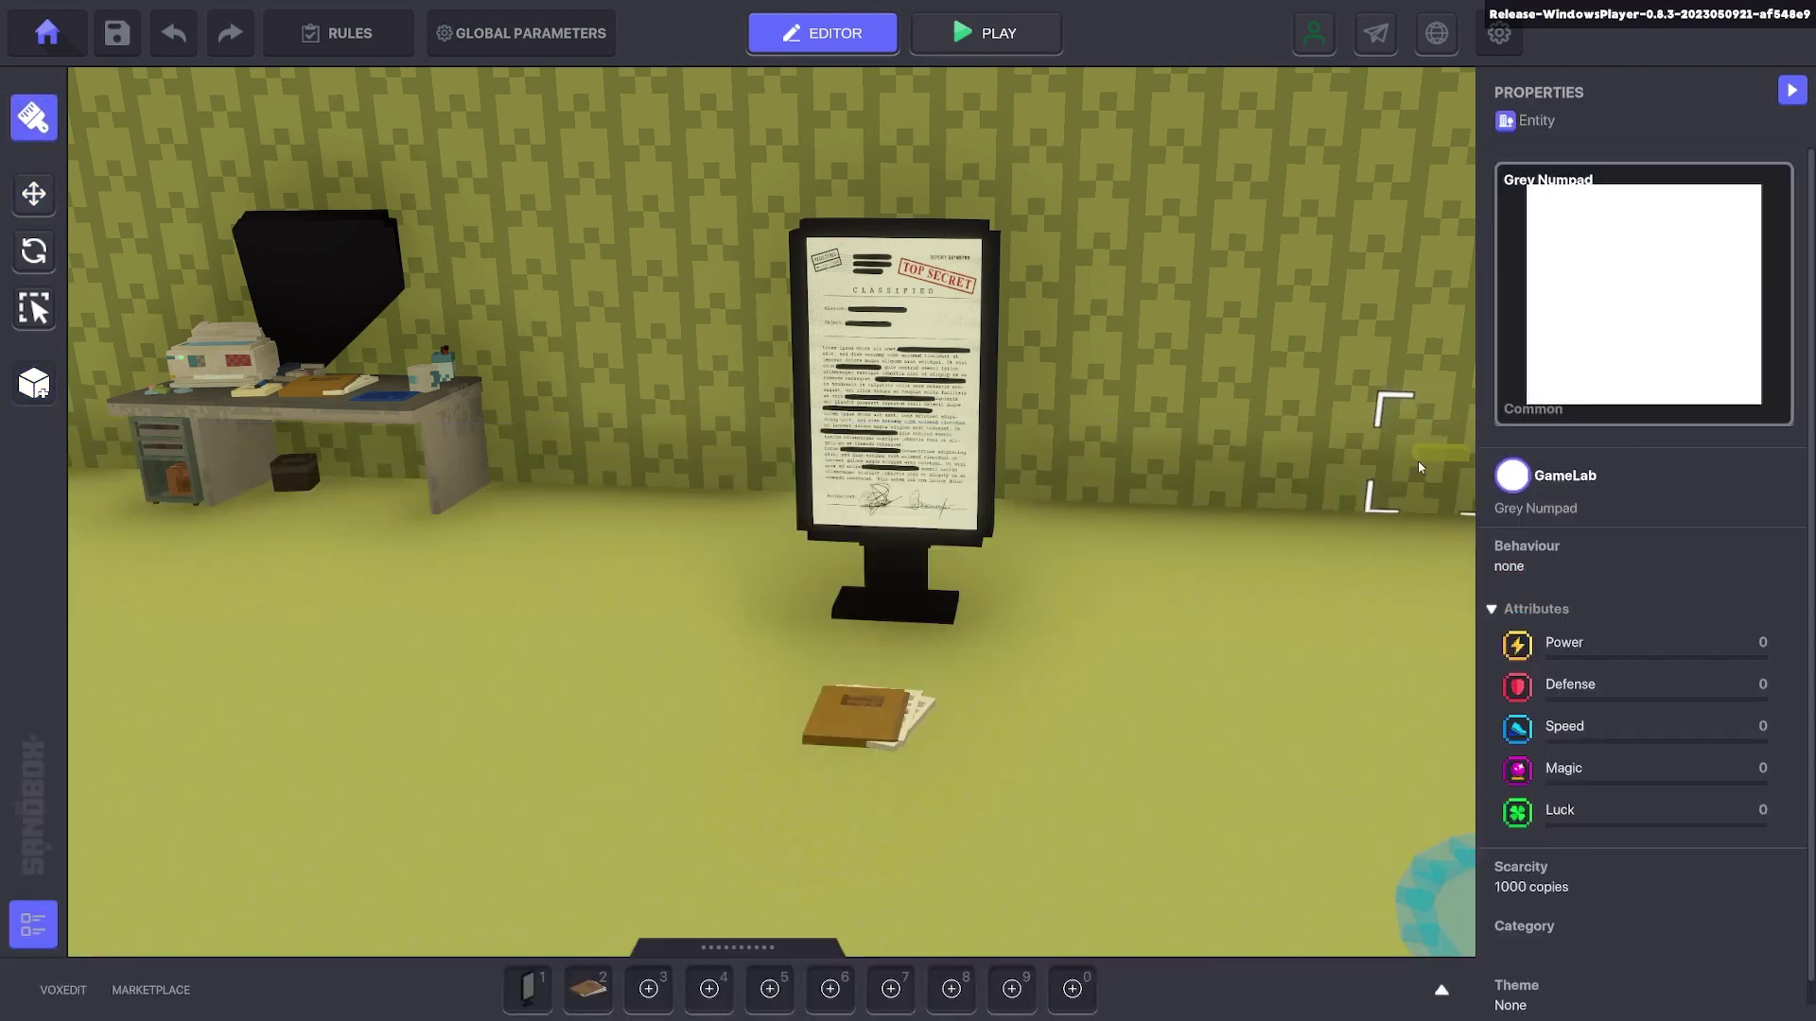
{"action": "left_click", "coordinate": [1148, 653]}
- Move the Grey Numpad back toward the wall to about X 86.60
{"action": "left_click", "coordinate": [33, 194]}
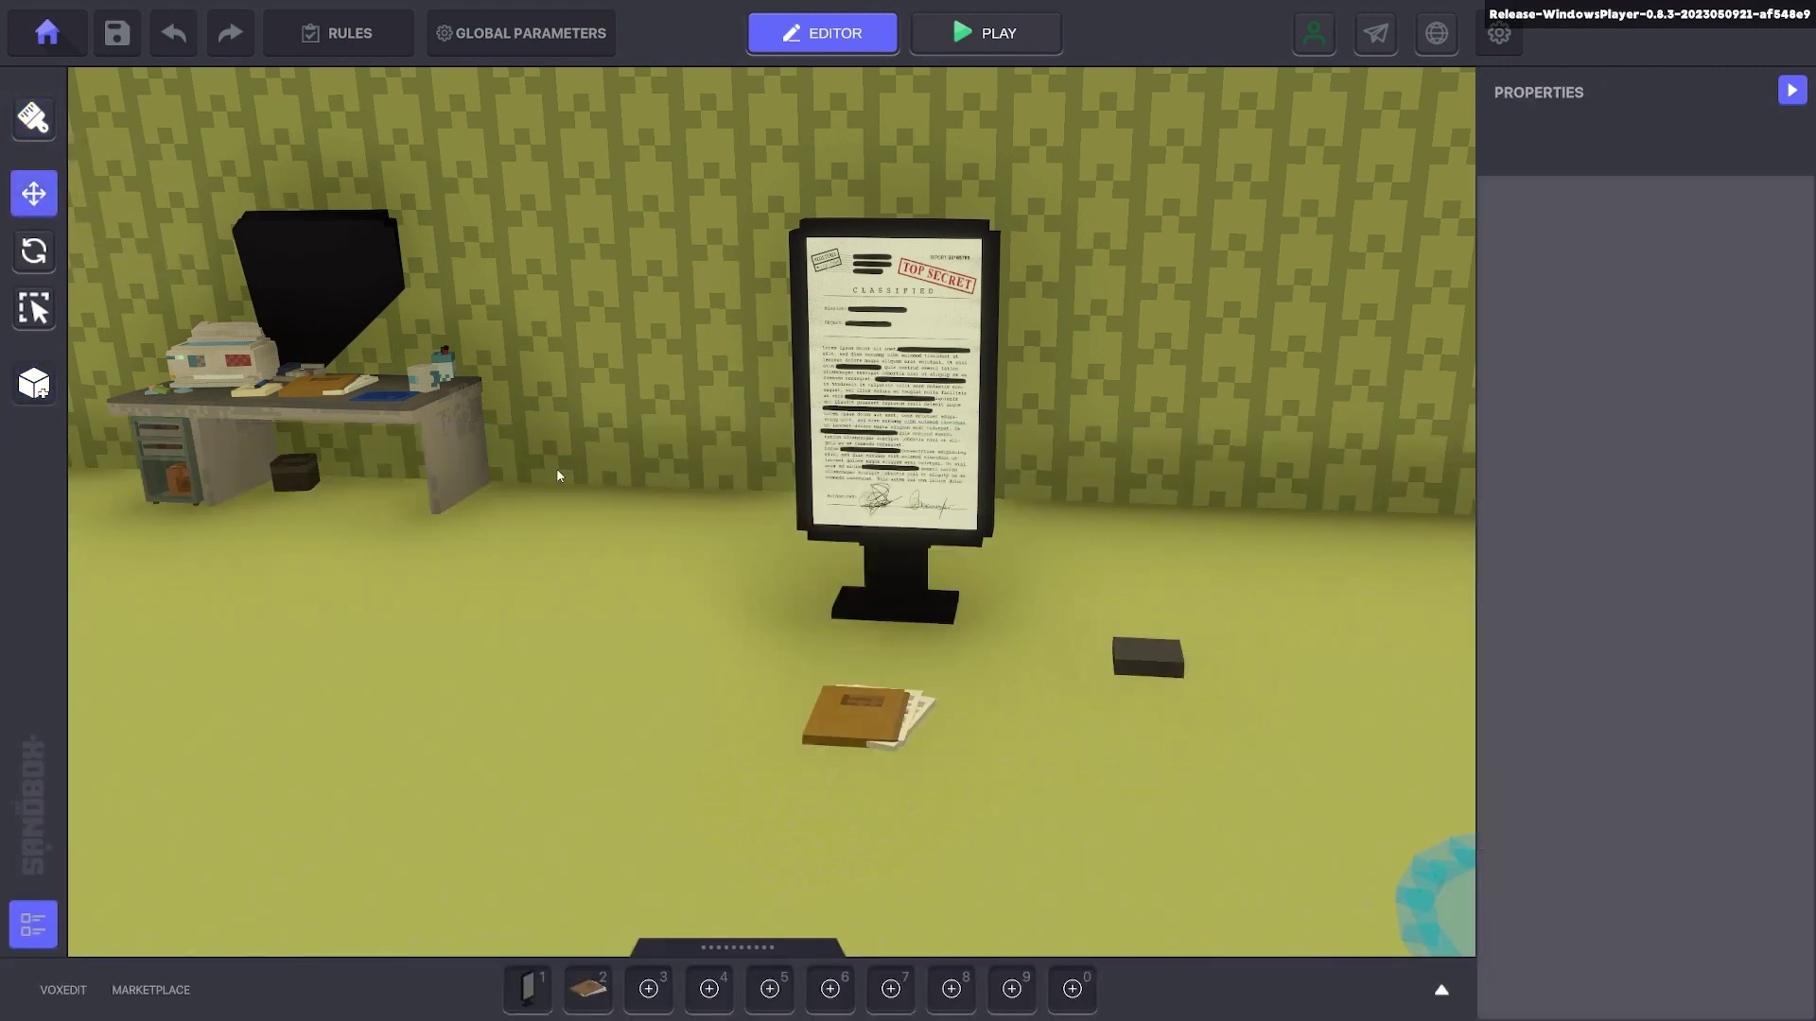
{"action": "left_click", "coordinate": [1154, 669]}
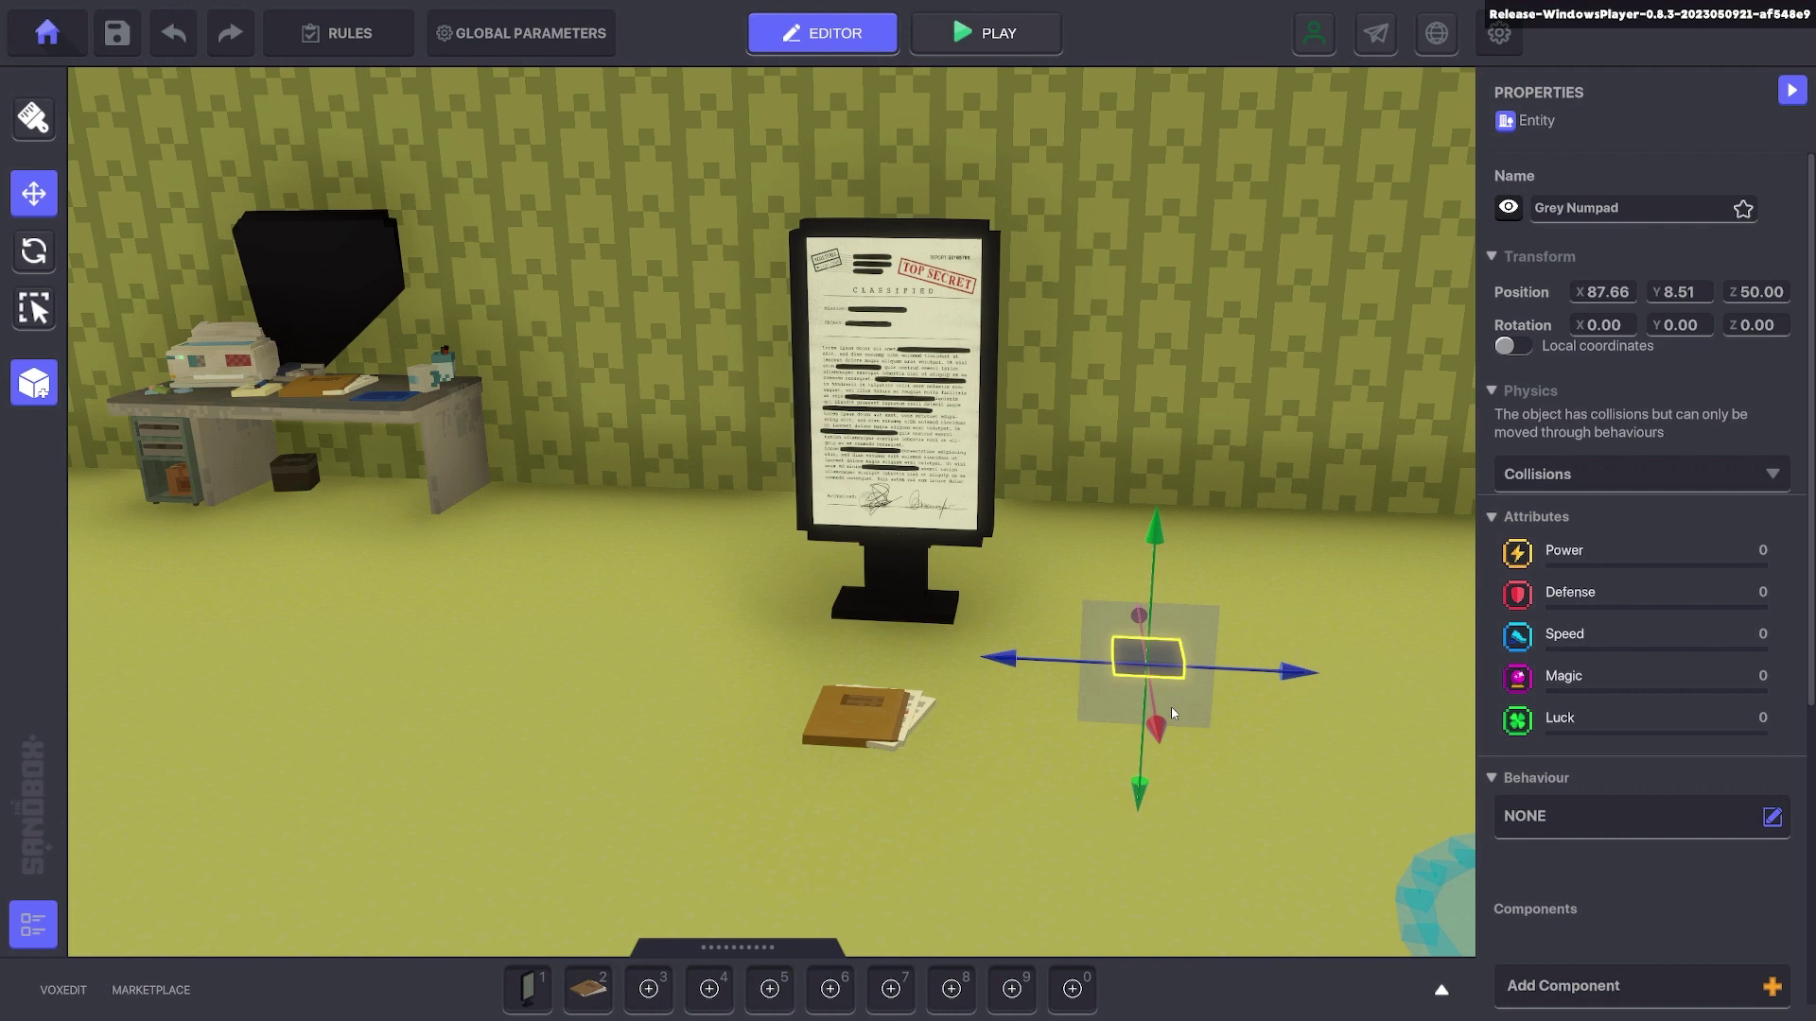
{"action": "left_click_drag", "start_coordinate": [1154, 724], "coordinate": [1144, 652]}
- Hide the Grey Numpad and set its physics to No Collisions
{"action": "left_click", "coordinate": [1508, 213]}
{"action": "left_click", "coordinate": [1570, 474]}
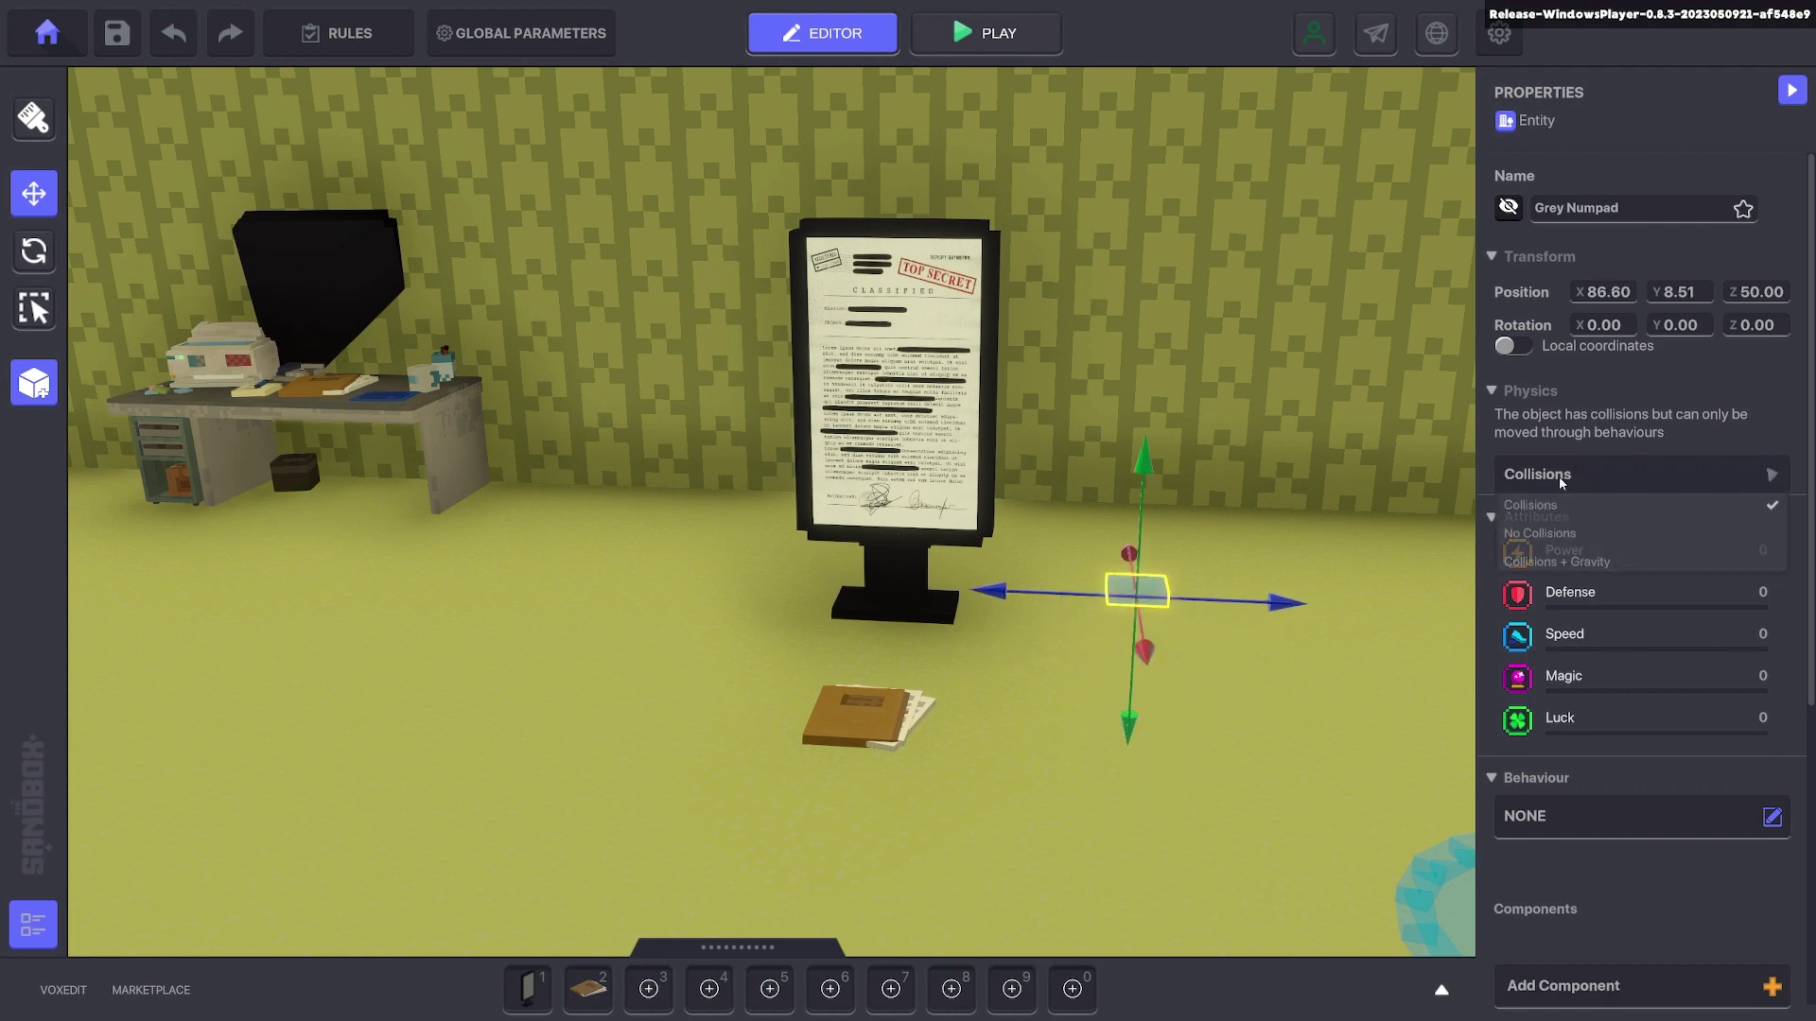
{"action": "left_click", "coordinate": [1539, 531]}
- Shift the hidden Grey Numpad farther away from the document frame along the wall
{"action": "key", "text": "d"}
{"action": "left_click_drag", "start_coordinate": [1036, 599], "coordinate": [1257, 605]}
{"action": "left_click_drag", "start_coordinate": [1104, 655], "coordinate": [1103, 623]}
- Assign the [MP] Actor Property Switcher behaviour to the Grey Numpad and open its full logic settings
{"action": "scroll", "coordinate": [1651, 664], "scroll_direction": "down", "scroll_amount": 3}
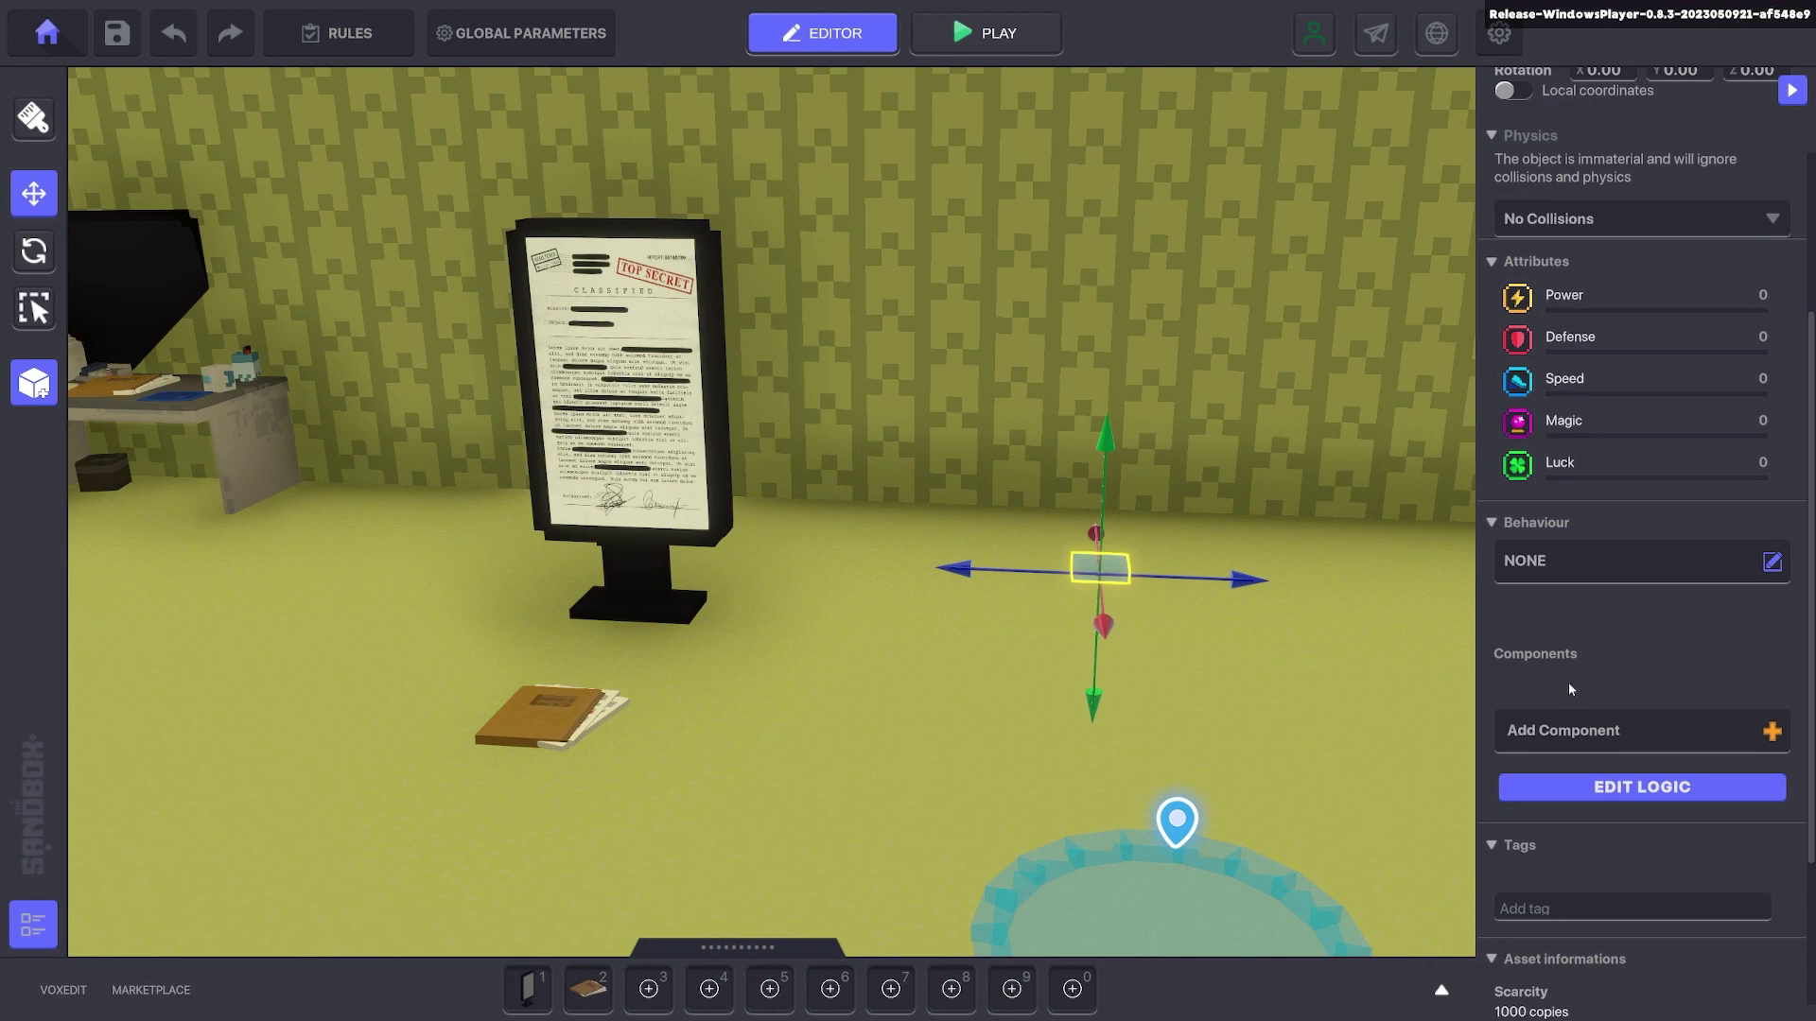
{"action": "left_click", "coordinate": [1583, 561]}
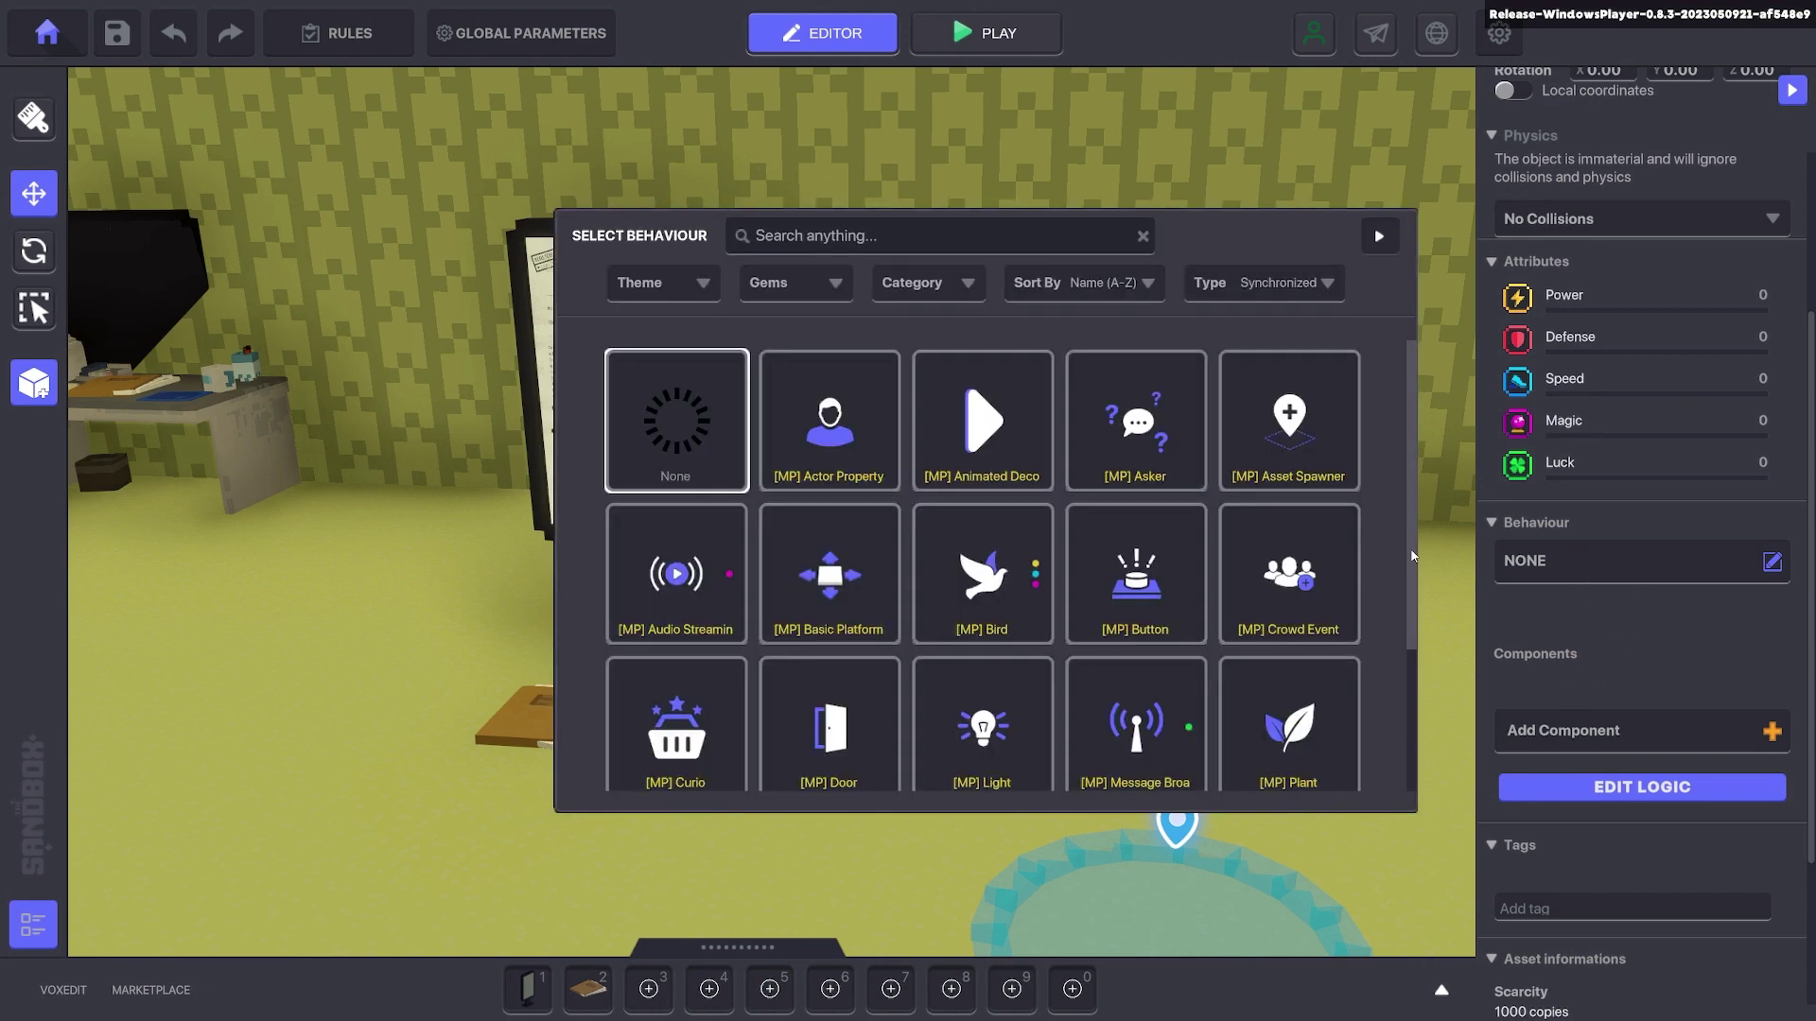
{"action": "left_click", "coordinate": [829, 446]}
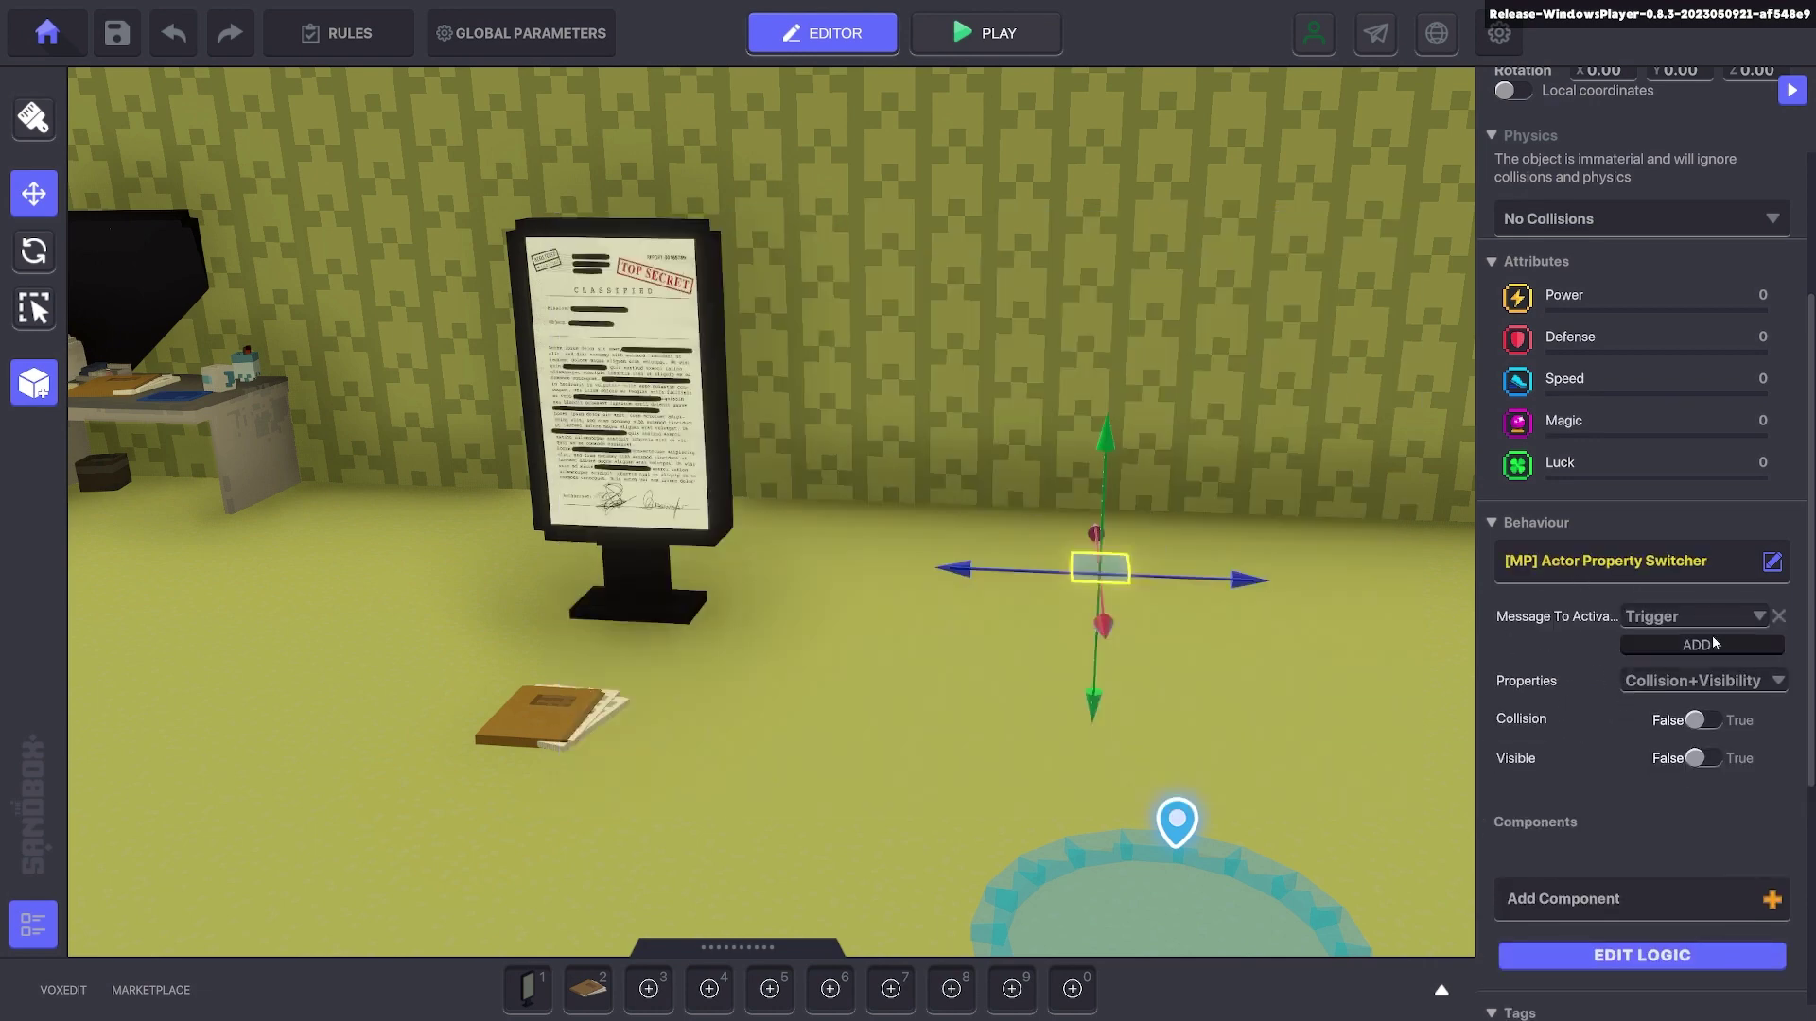
{"action": "left_click", "coordinate": [1677, 957]}
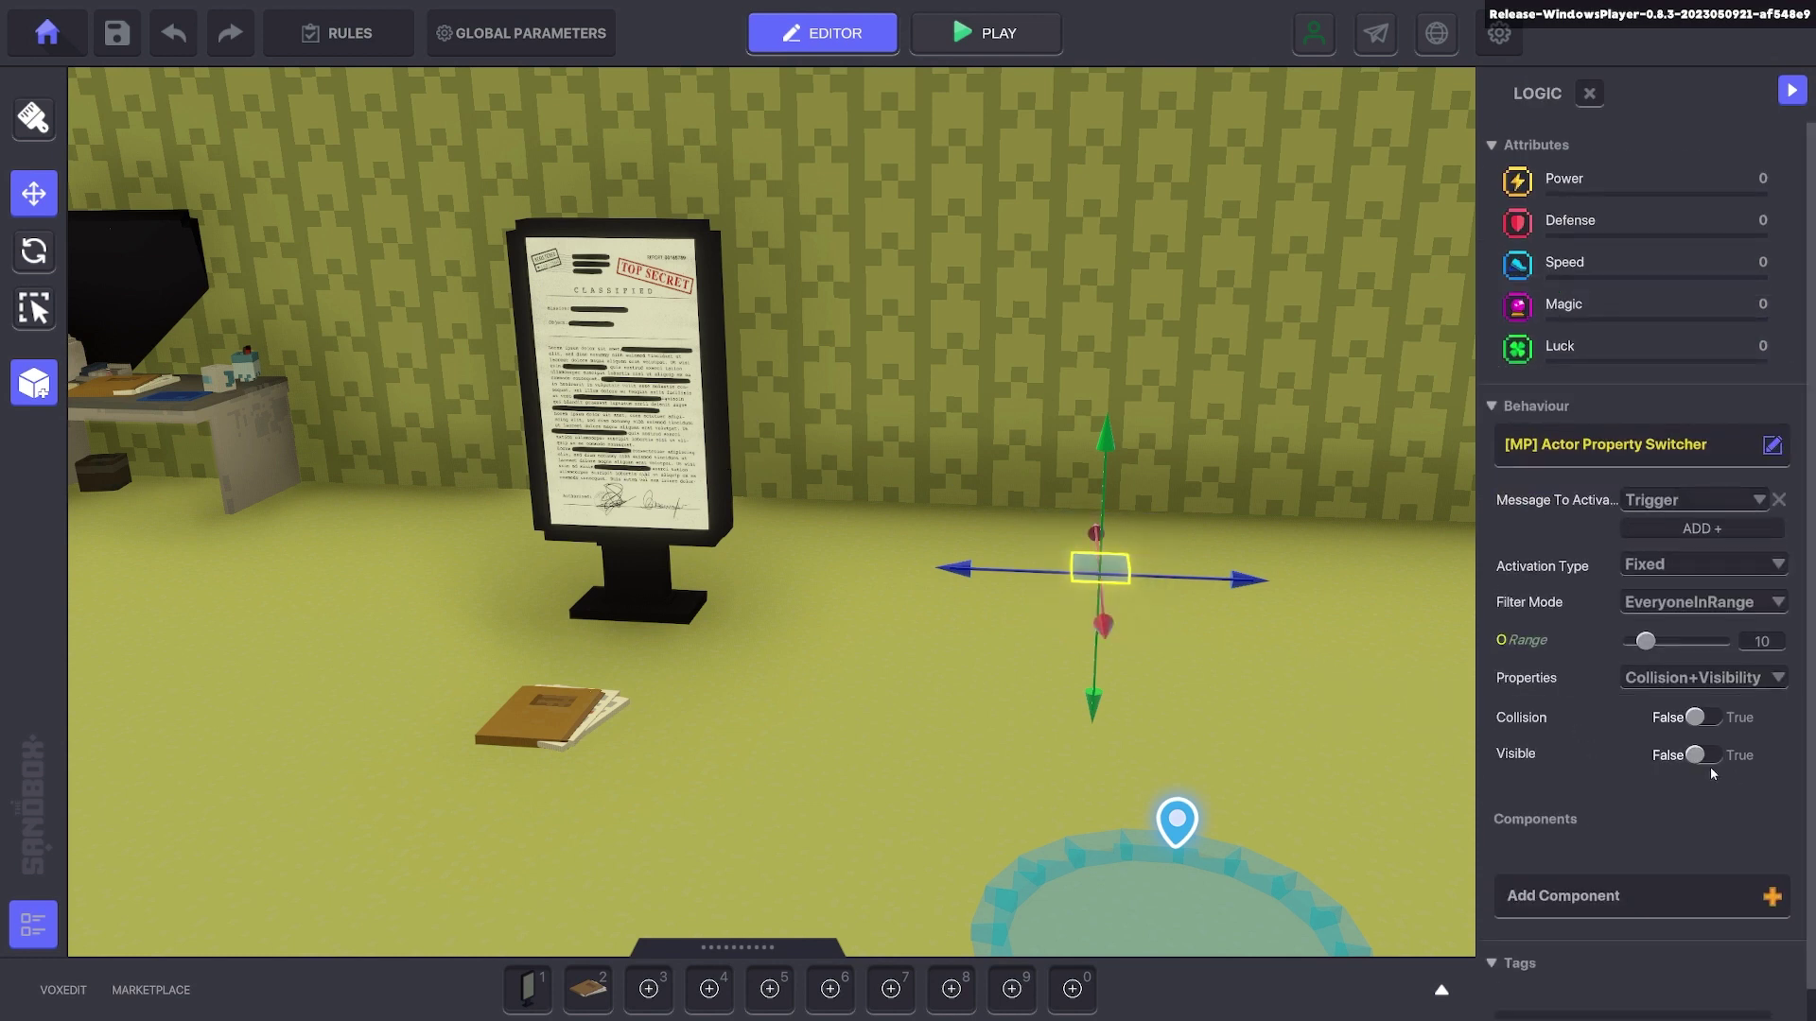
- Set the switcher's activation message to Doc.Picked and its Activation Type to Toggle
{"action": "middle_click_drag", "start_coordinate": [1206, 636], "coordinate": [1307, 658]}
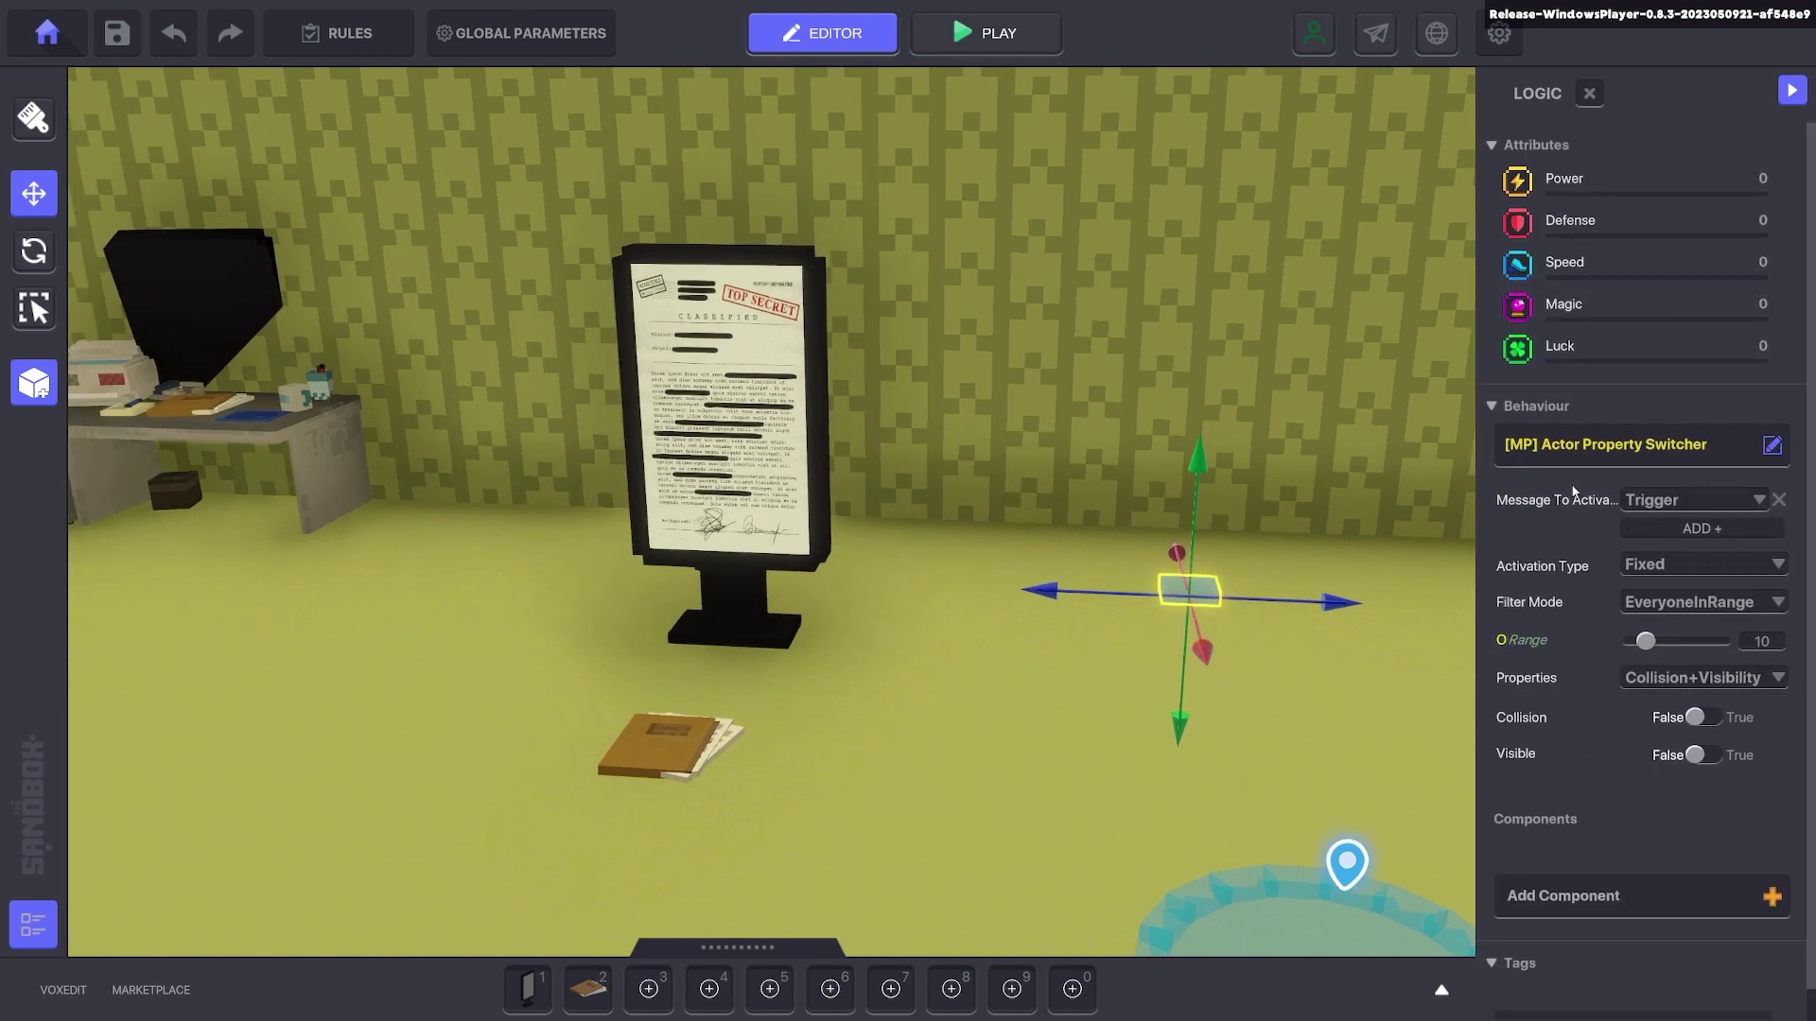
{"action": "left_click", "coordinate": [1667, 503]}
{"action": "type", "text": "Doc"}
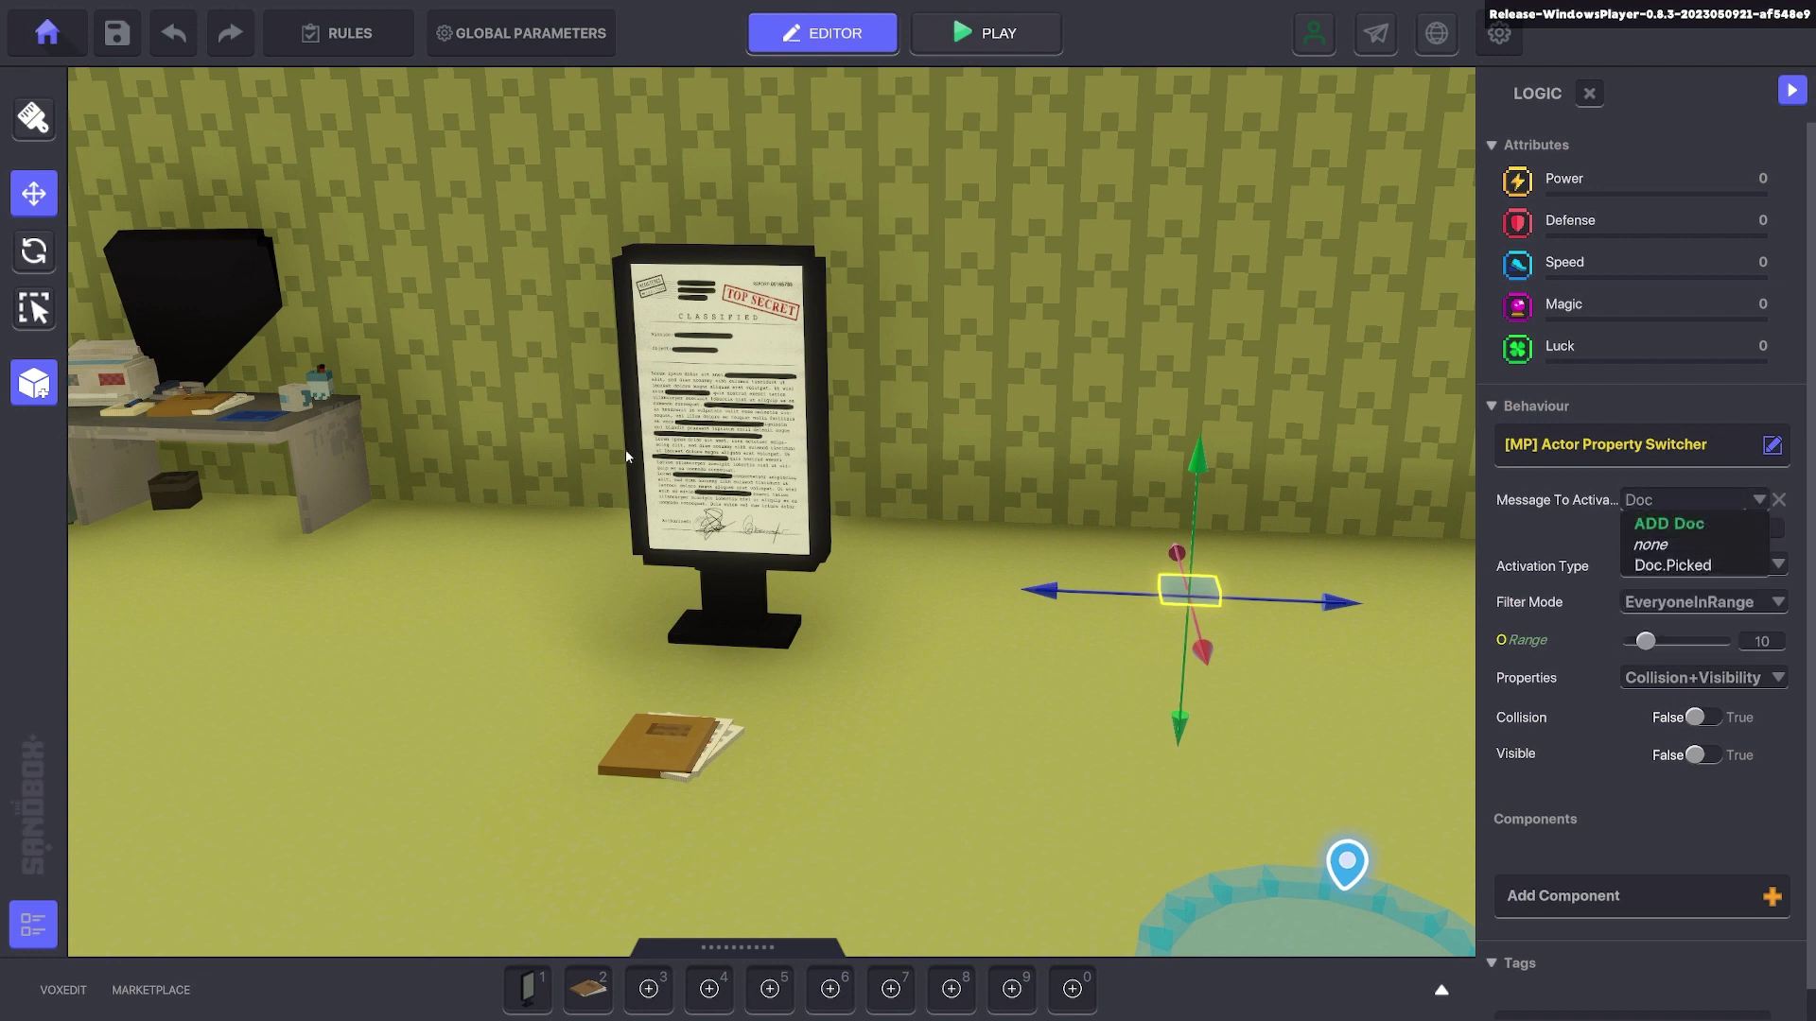
{"action": "left_click", "coordinate": [1680, 568]}
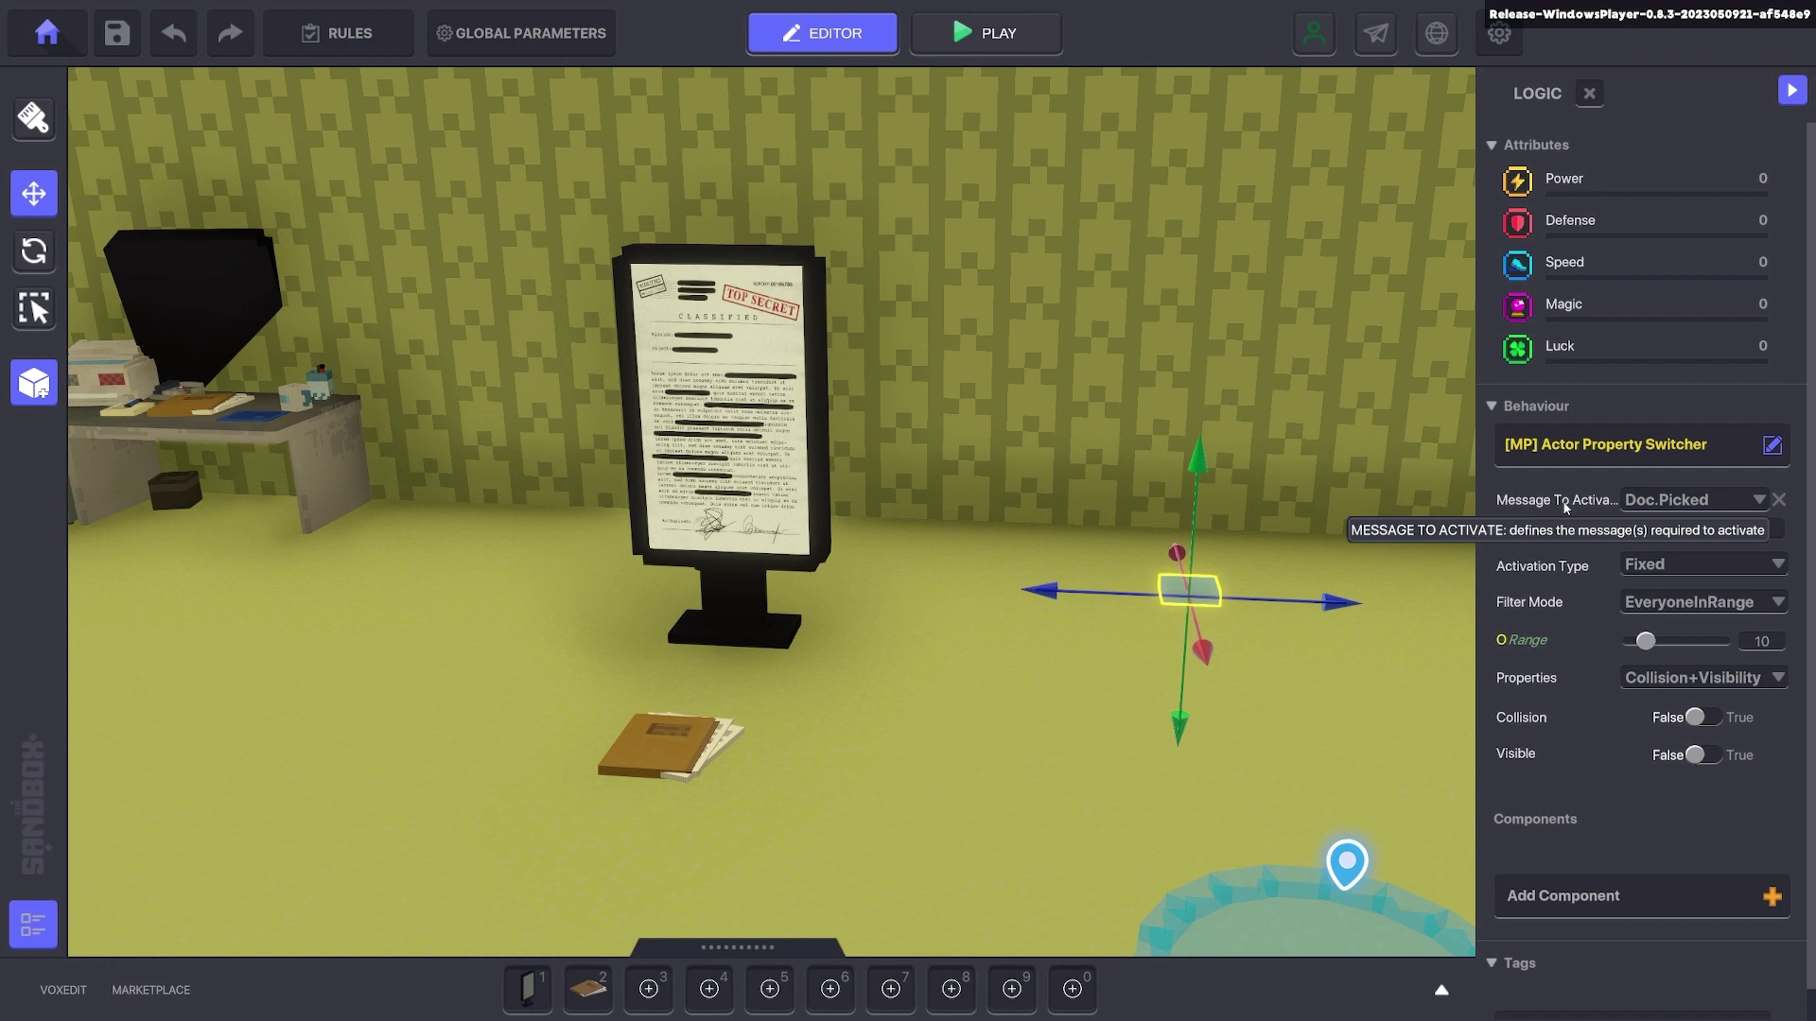
{"action": "left_click", "coordinate": [1670, 564]}
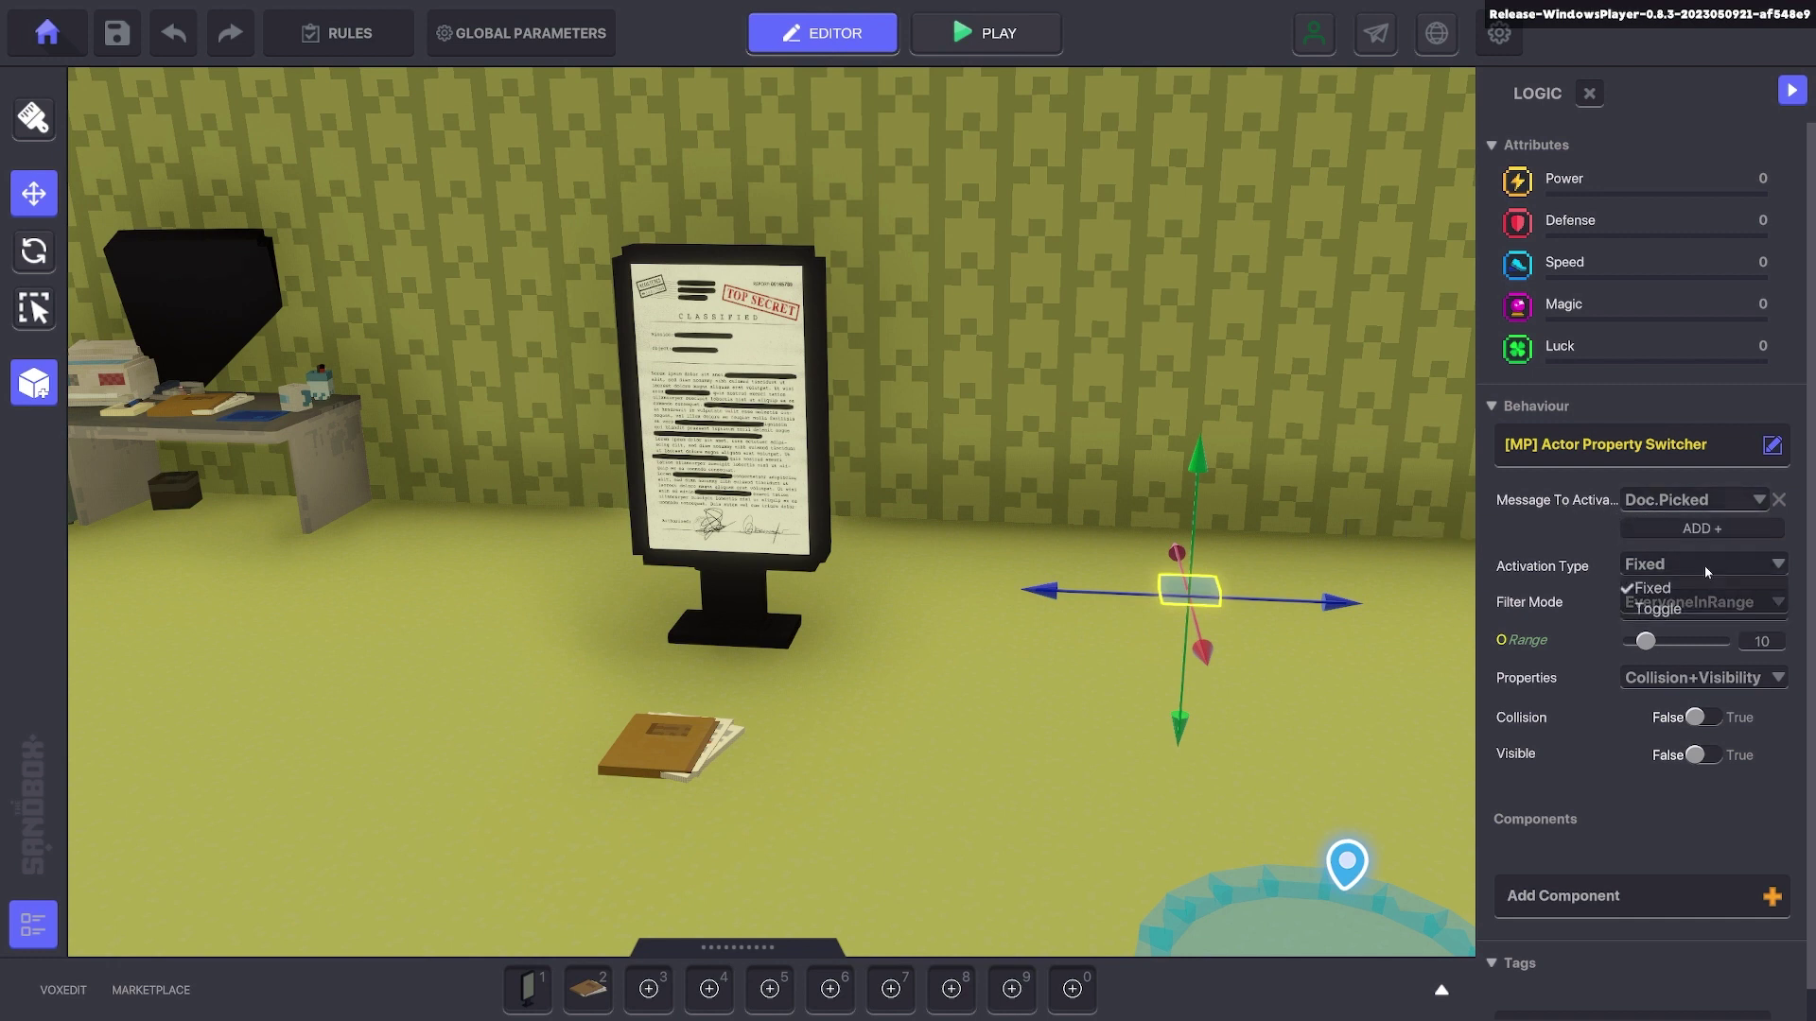
{"action": "left_click", "coordinate": [1661, 610]}
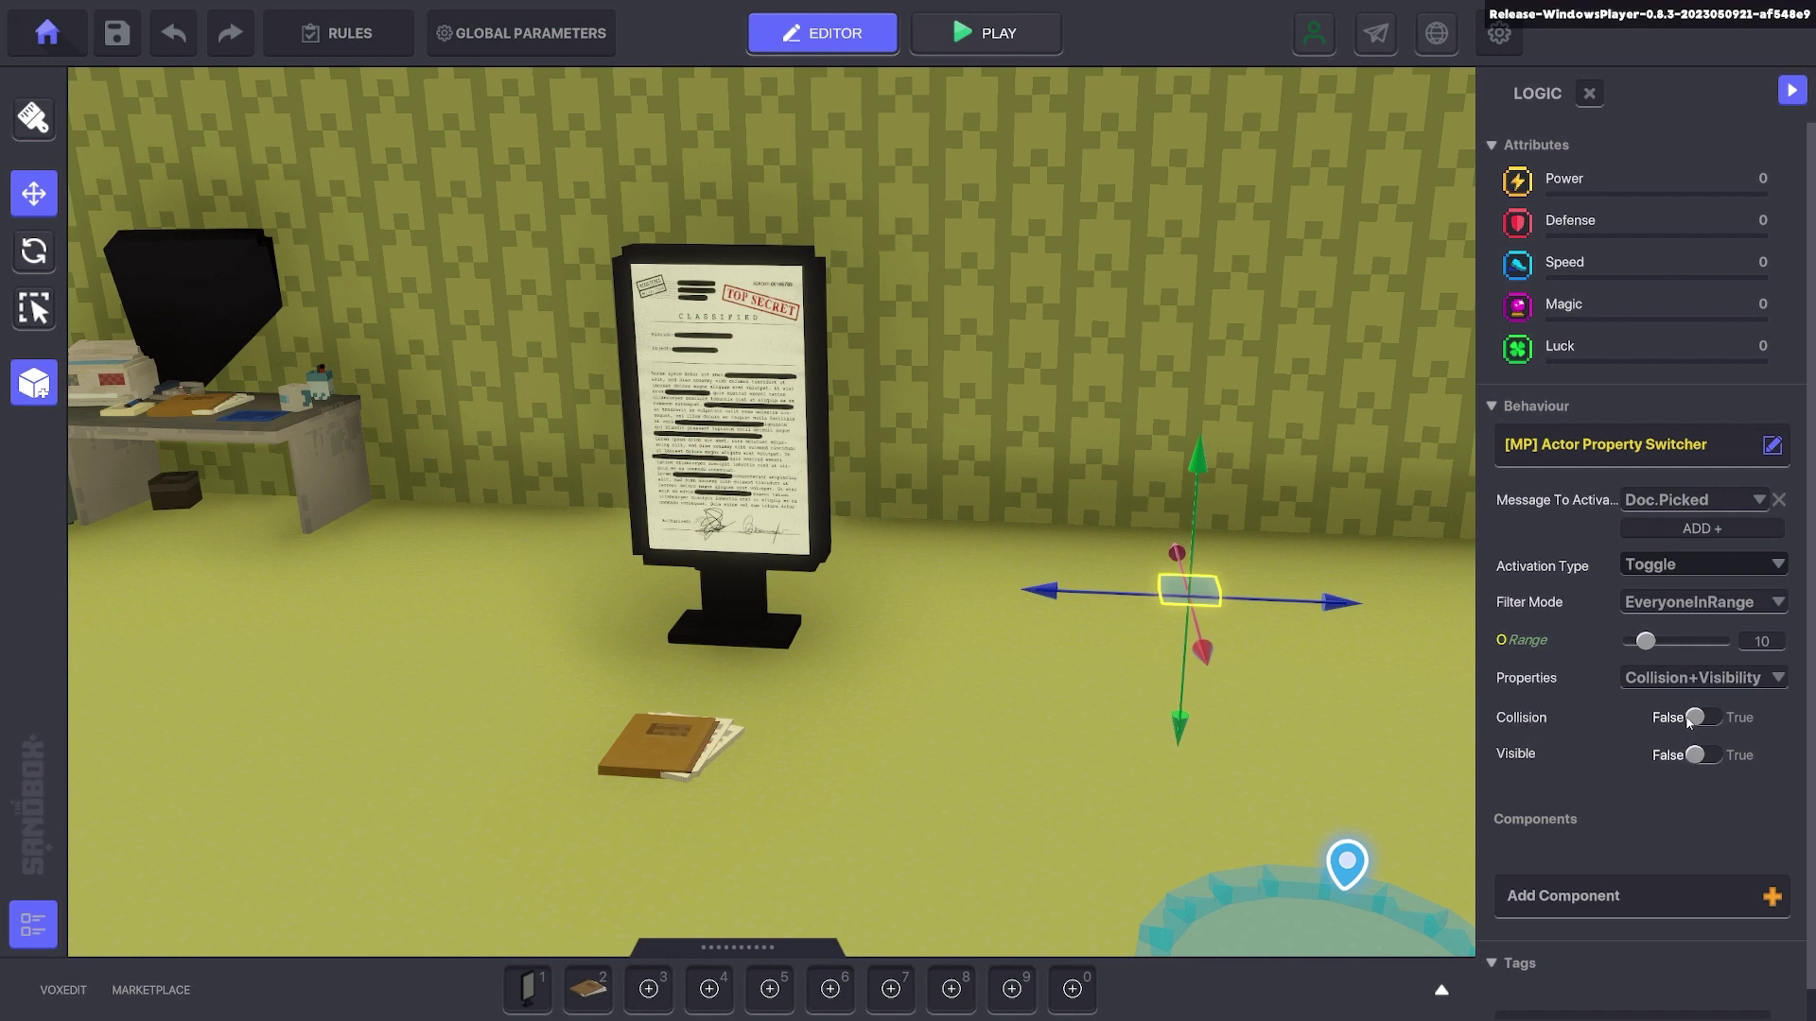
- Set the switcher's Filter Mode to SpecificTagsInRange with a range of 47 and the tag Doc
{"action": "left_click", "coordinate": [1703, 603]}
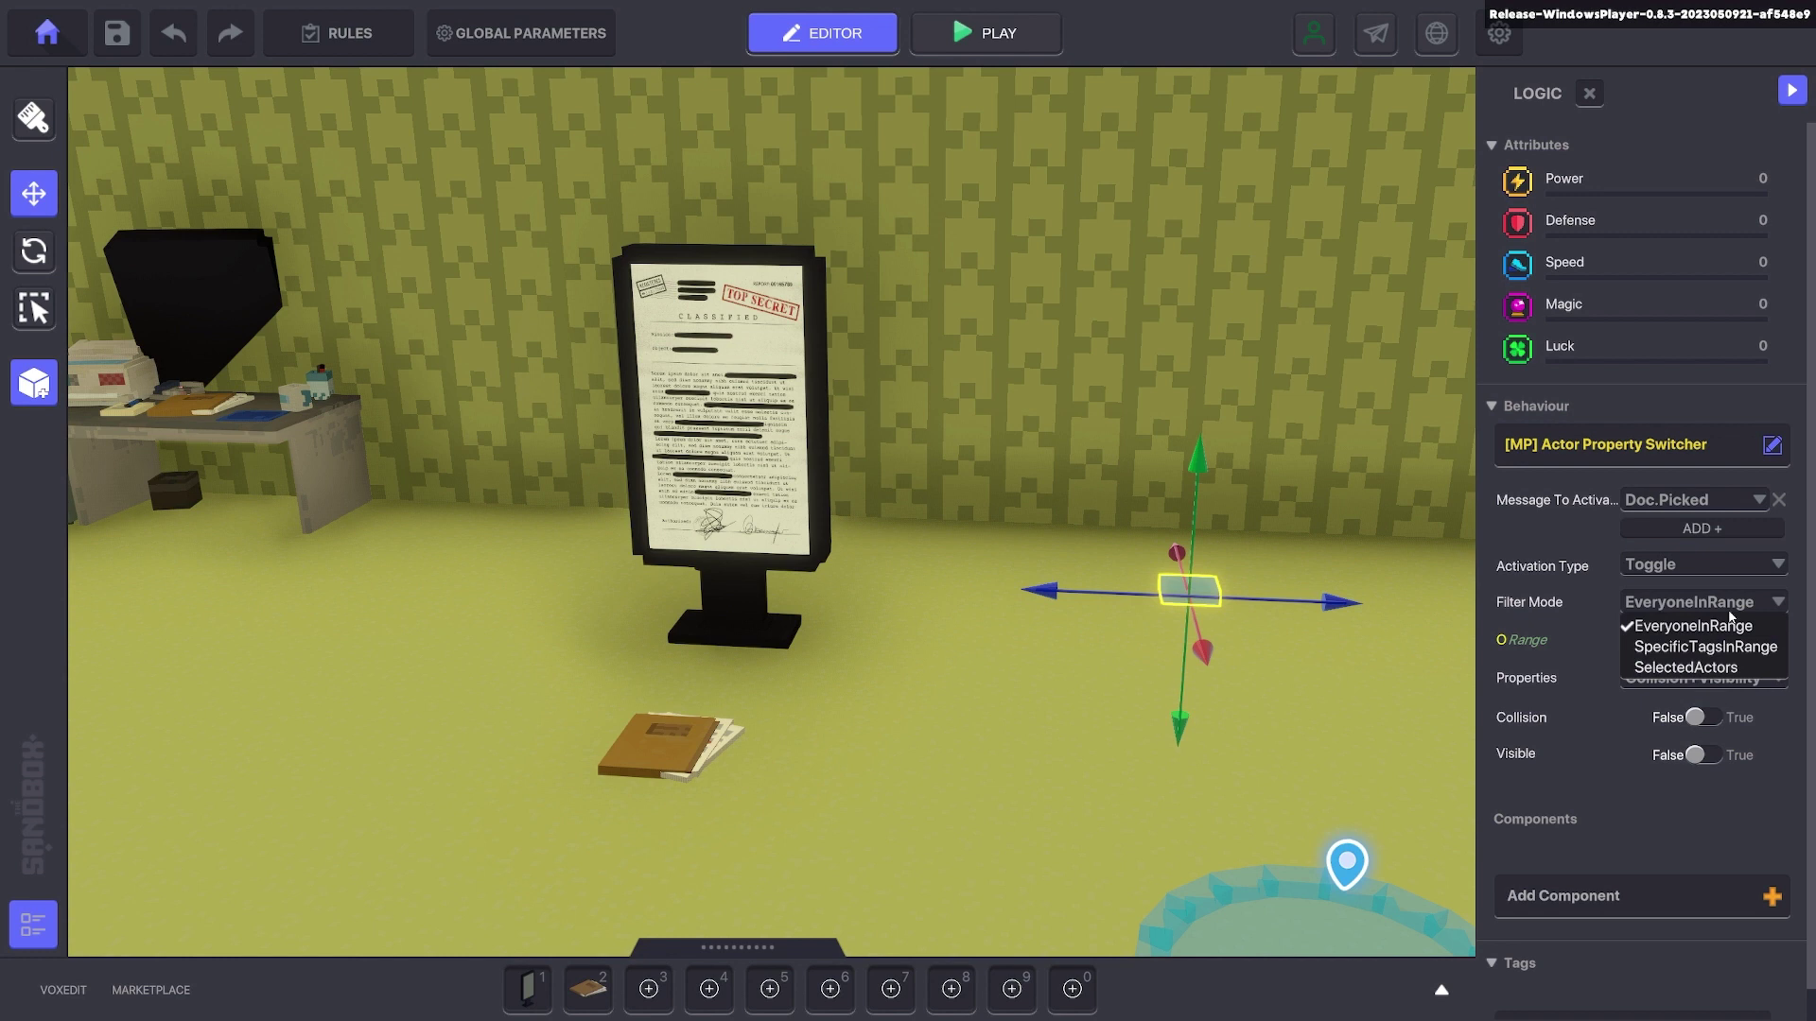
{"action": "left_click", "coordinate": [1676, 645]}
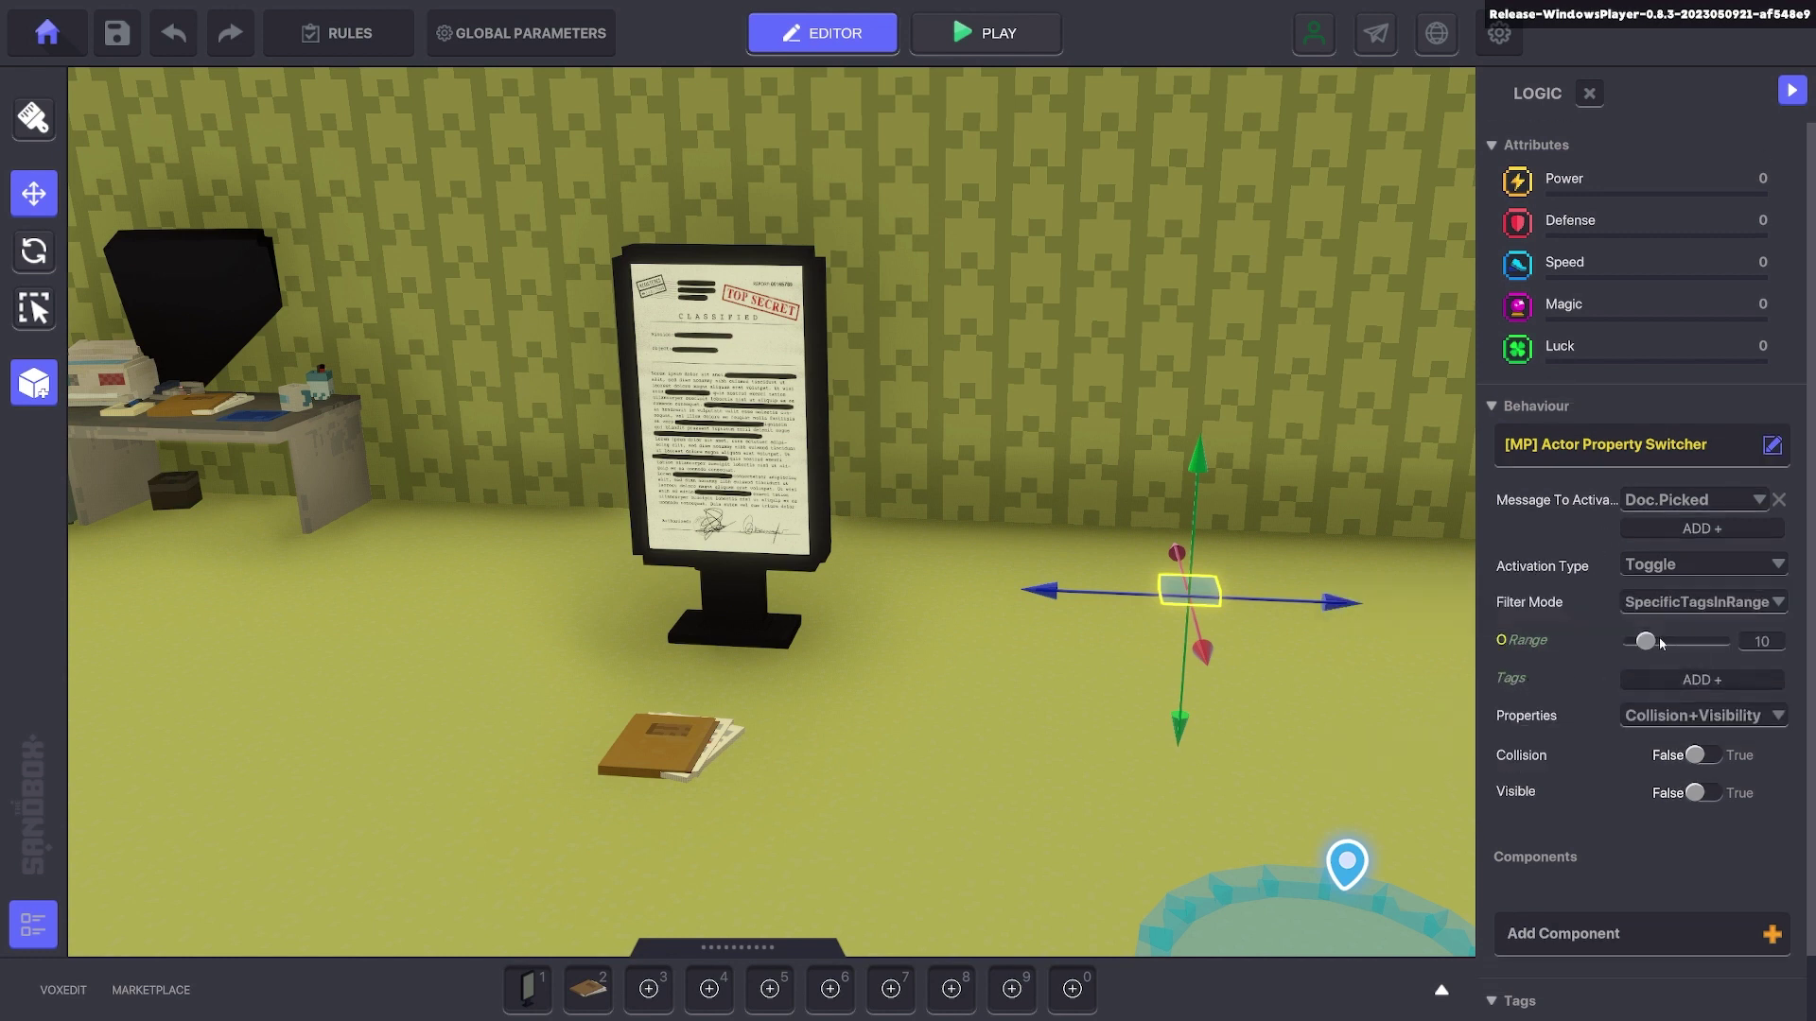
{"action": "left_click_drag", "start_coordinate": [1645, 641], "coordinate": [1718, 642]}
{"action": "left_click", "coordinate": [1664, 679]}
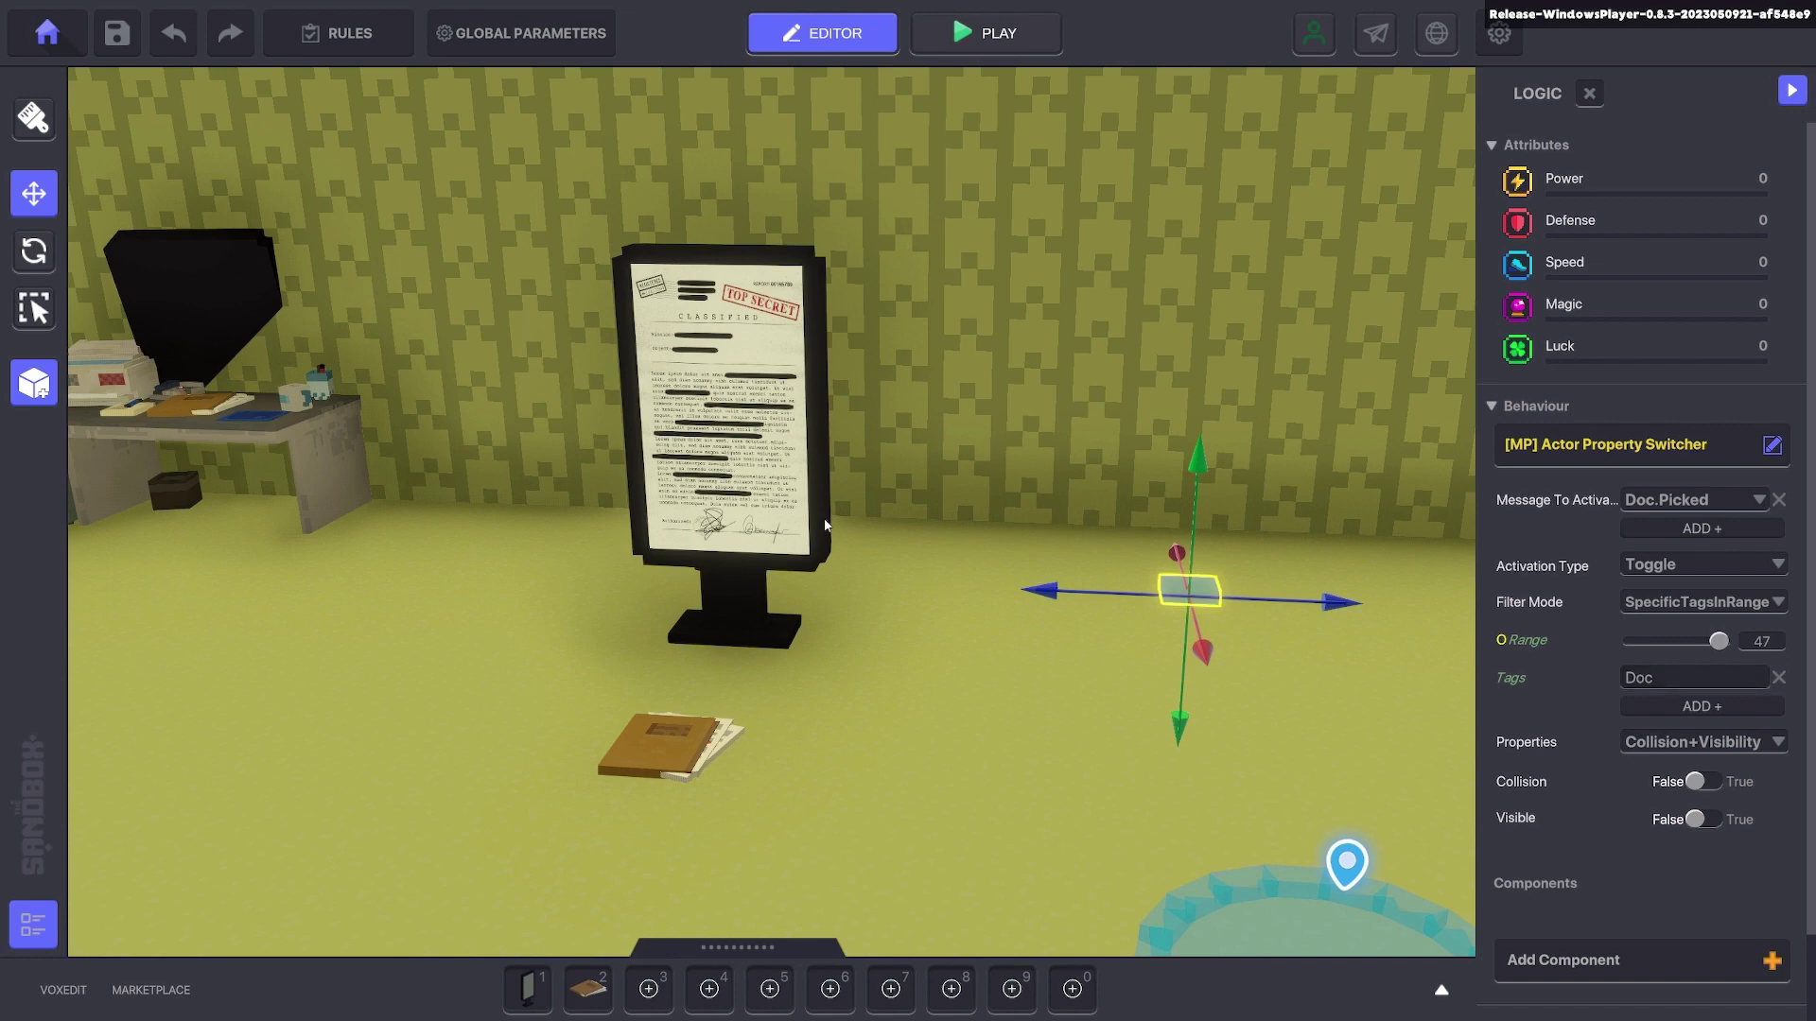
- Give the Street Ad Frame the tag Doc and deselect it
{"action": "left_click", "coordinate": [786, 437]}
{"action": "scroll", "coordinate": [1589, 744], "scroll_direction": "down", "scroll_amount": 5}
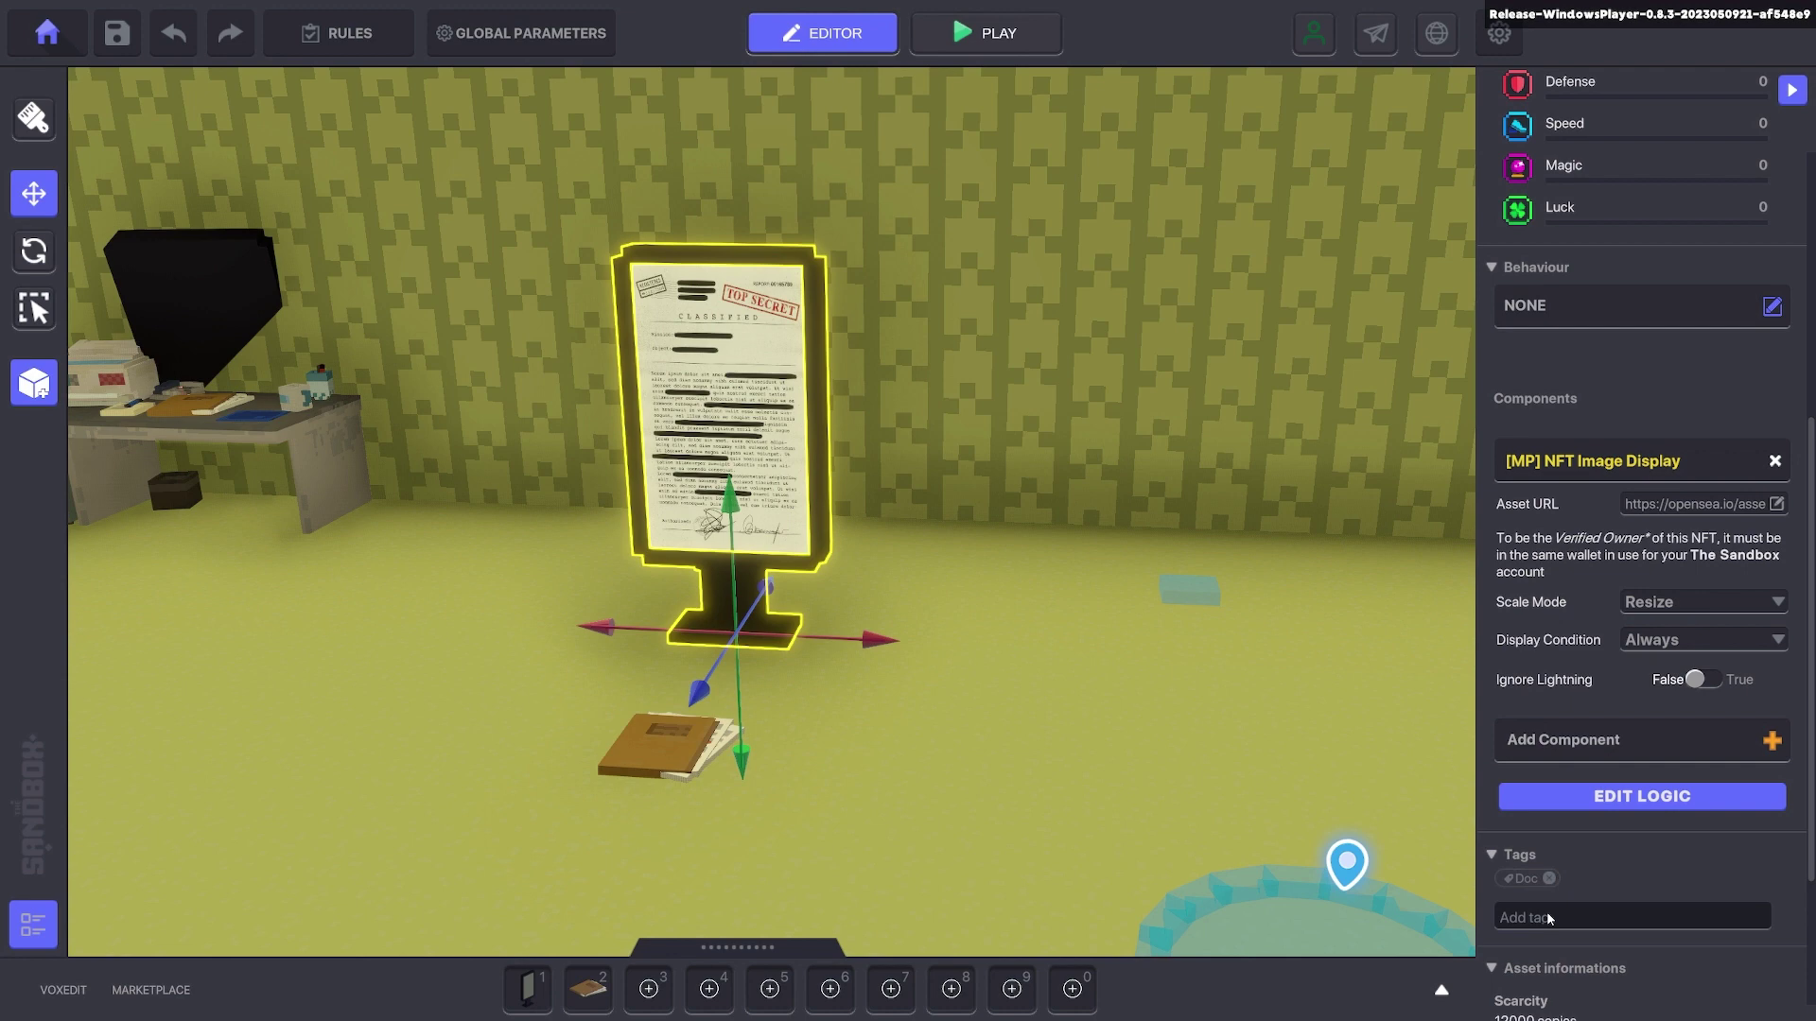
{"action": "left_click", "coordinate": [1033, 768]}
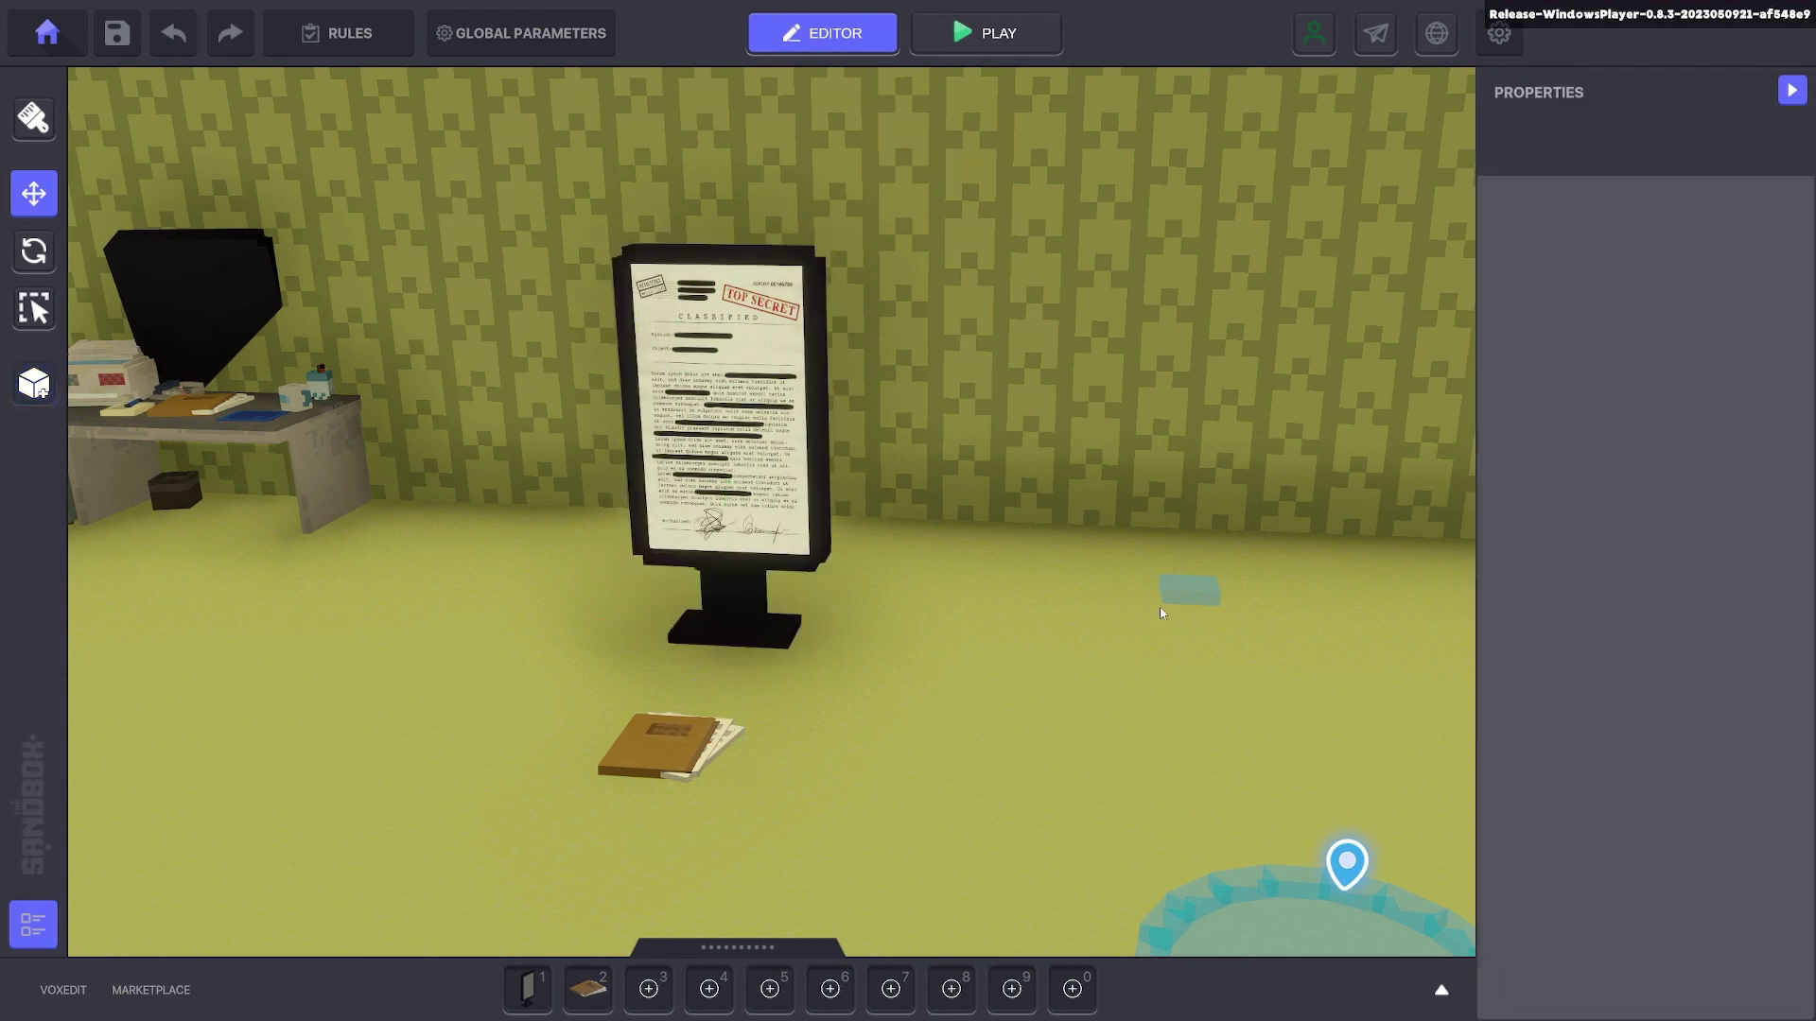
- Playtest the experience, pick up and drop the Document File to check how the document frame responds, and return to editing
{"action": "key", "text": "ctrl+p"}
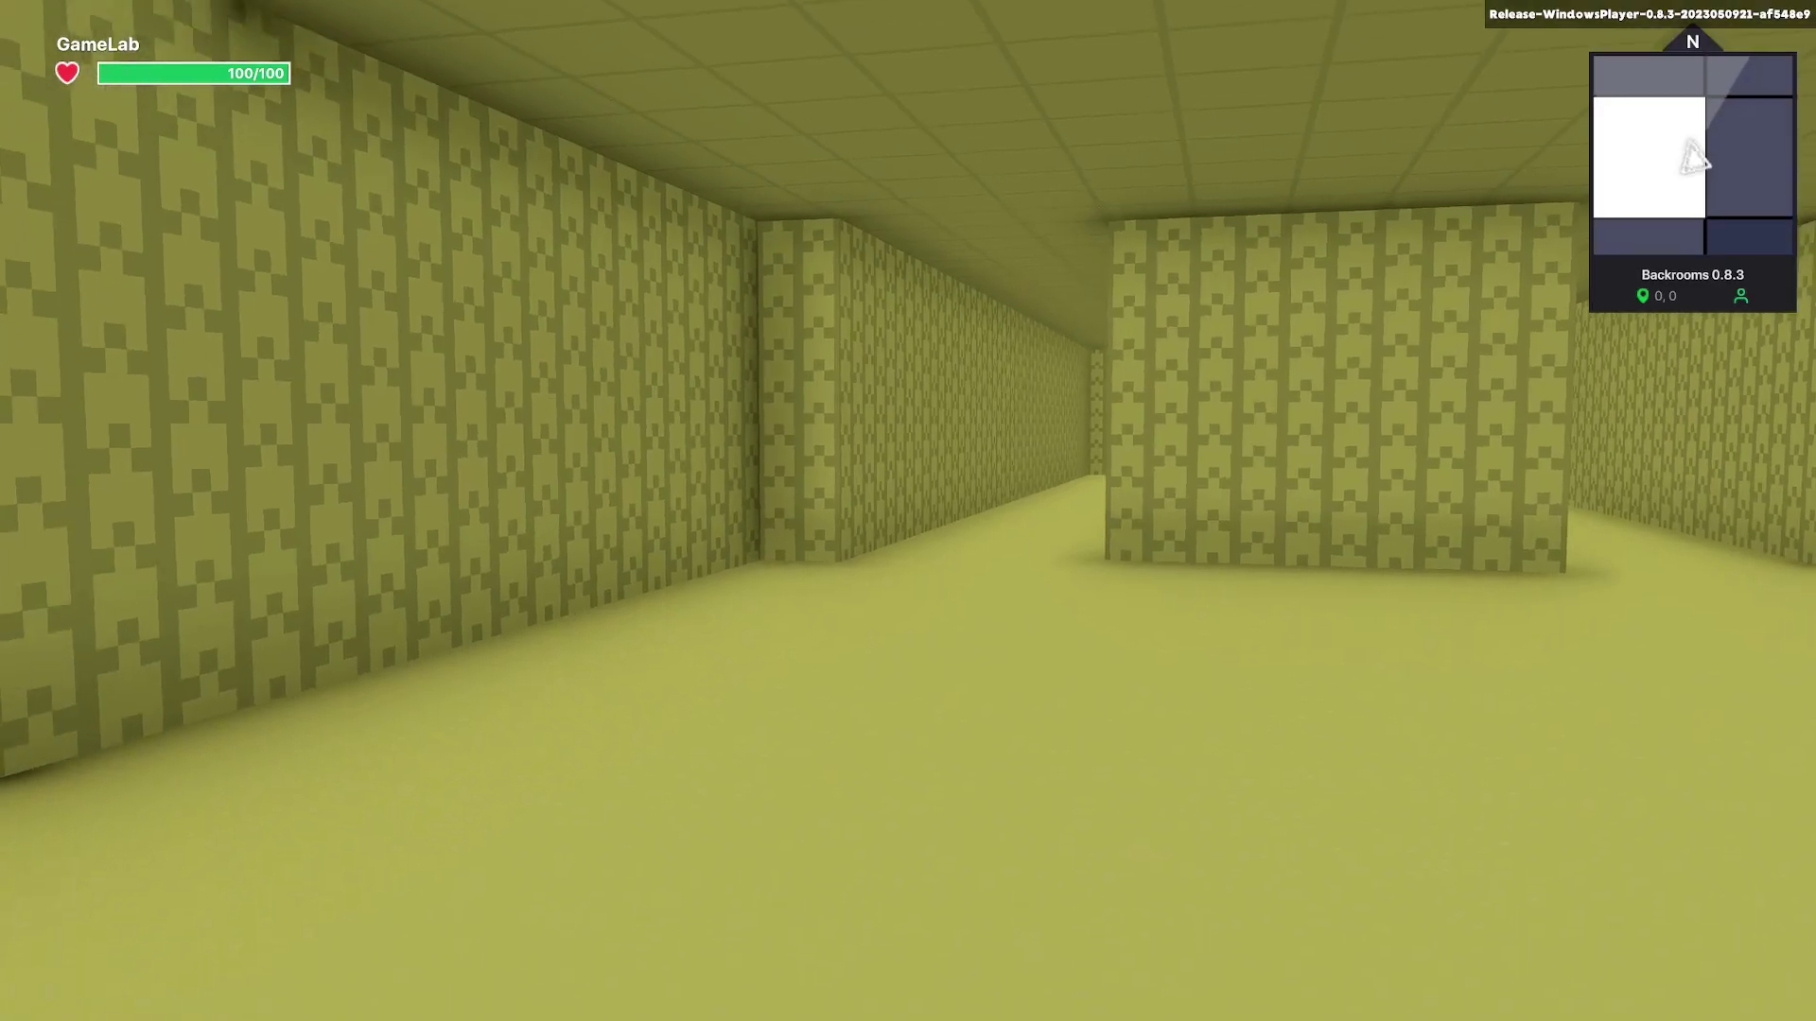
{"action": "key", "text": "w"}
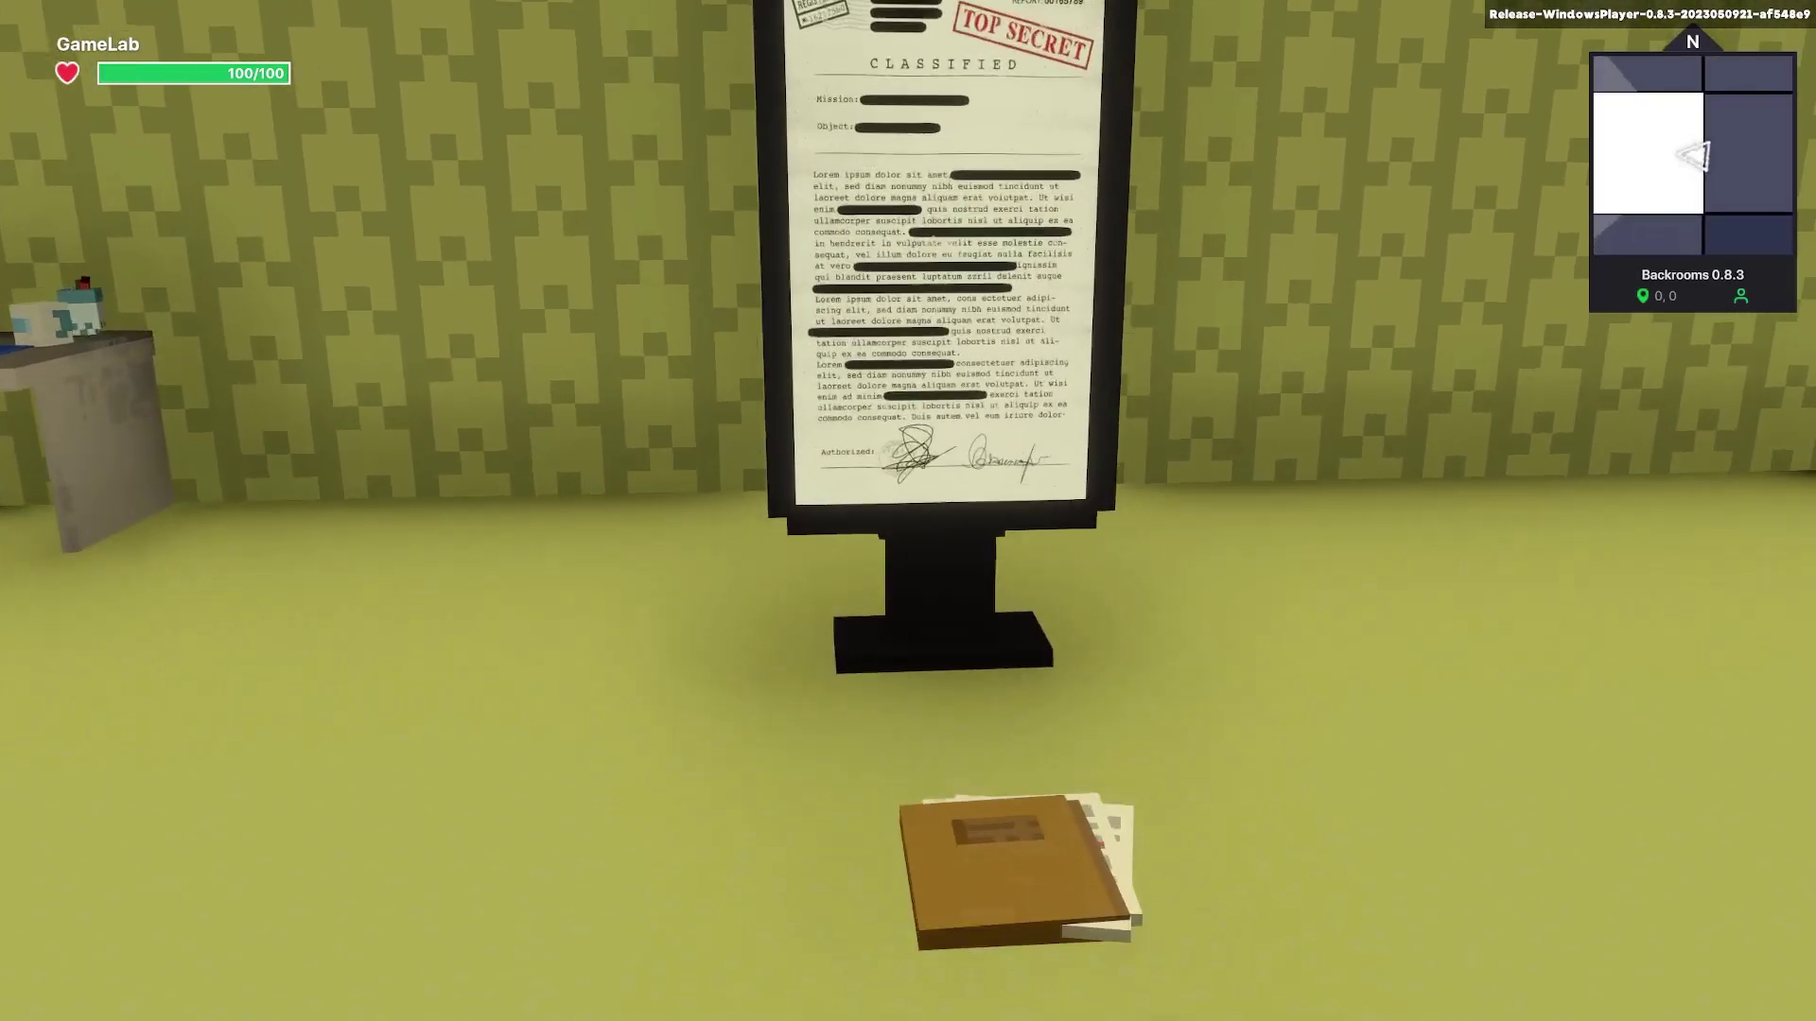
{"action": "key", "text": "e"}
{"action": "key", "text": "s"}
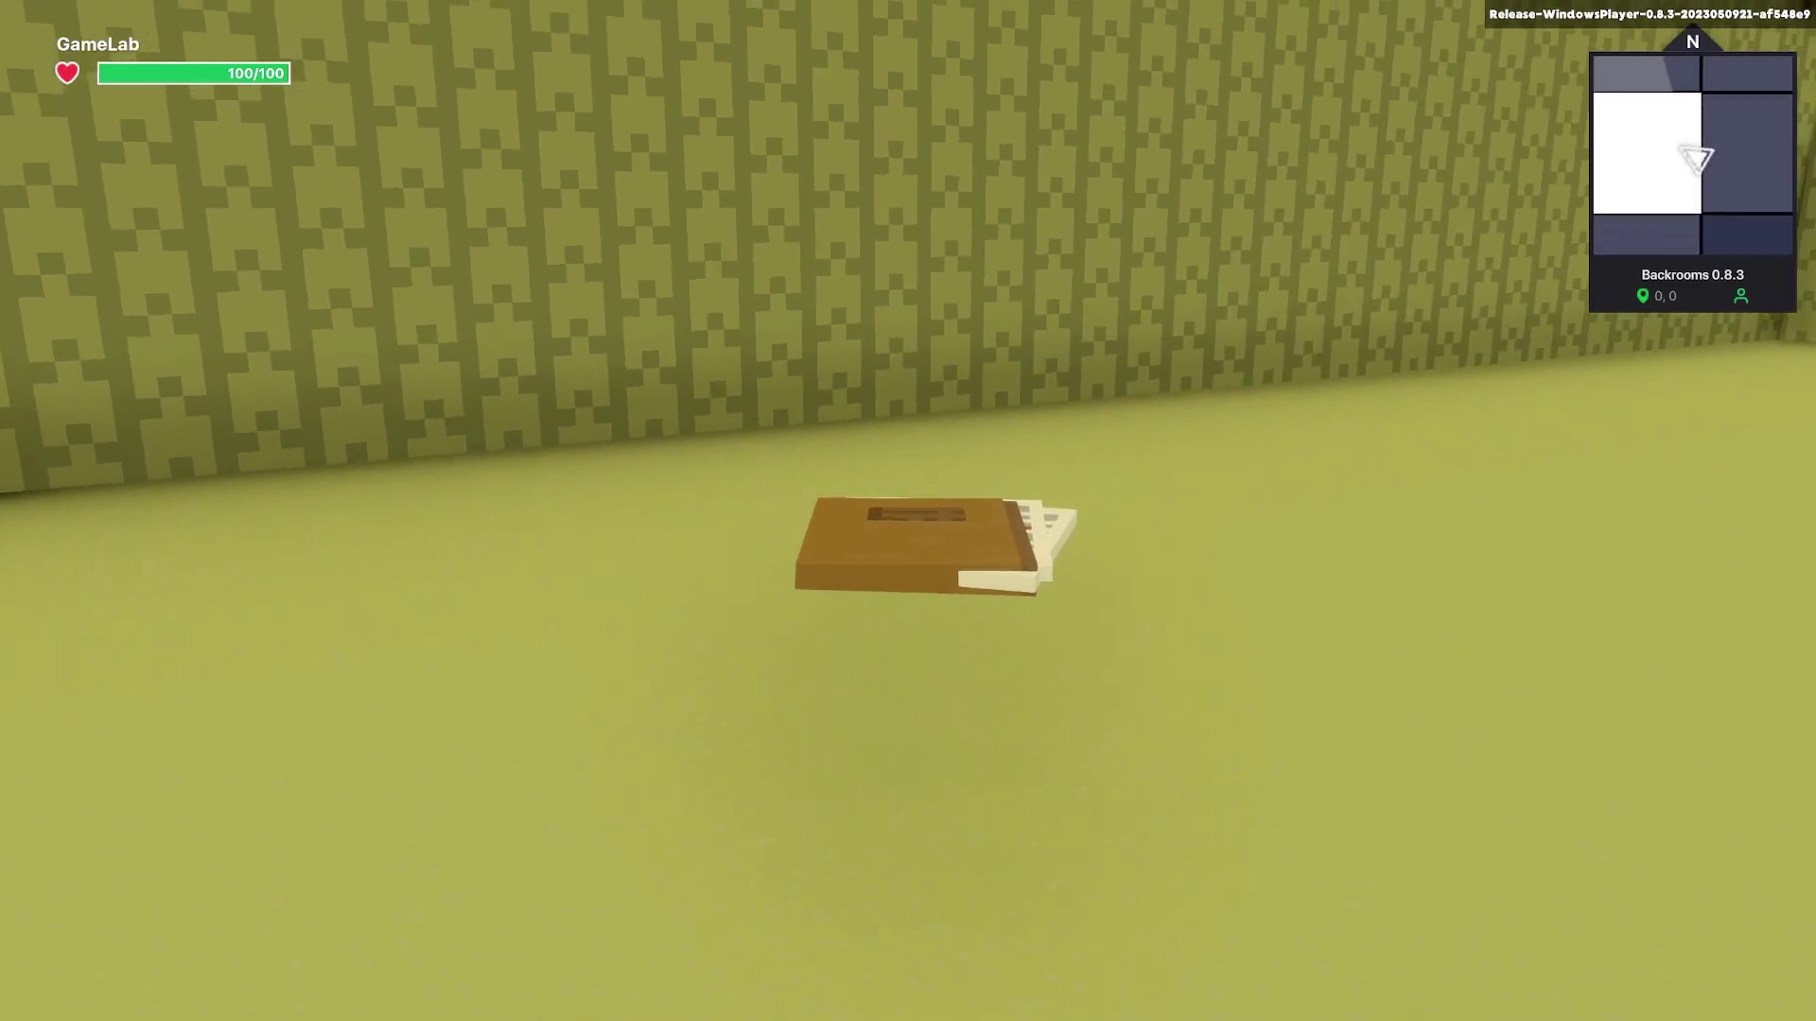
{"action": "key", "text": "w"}
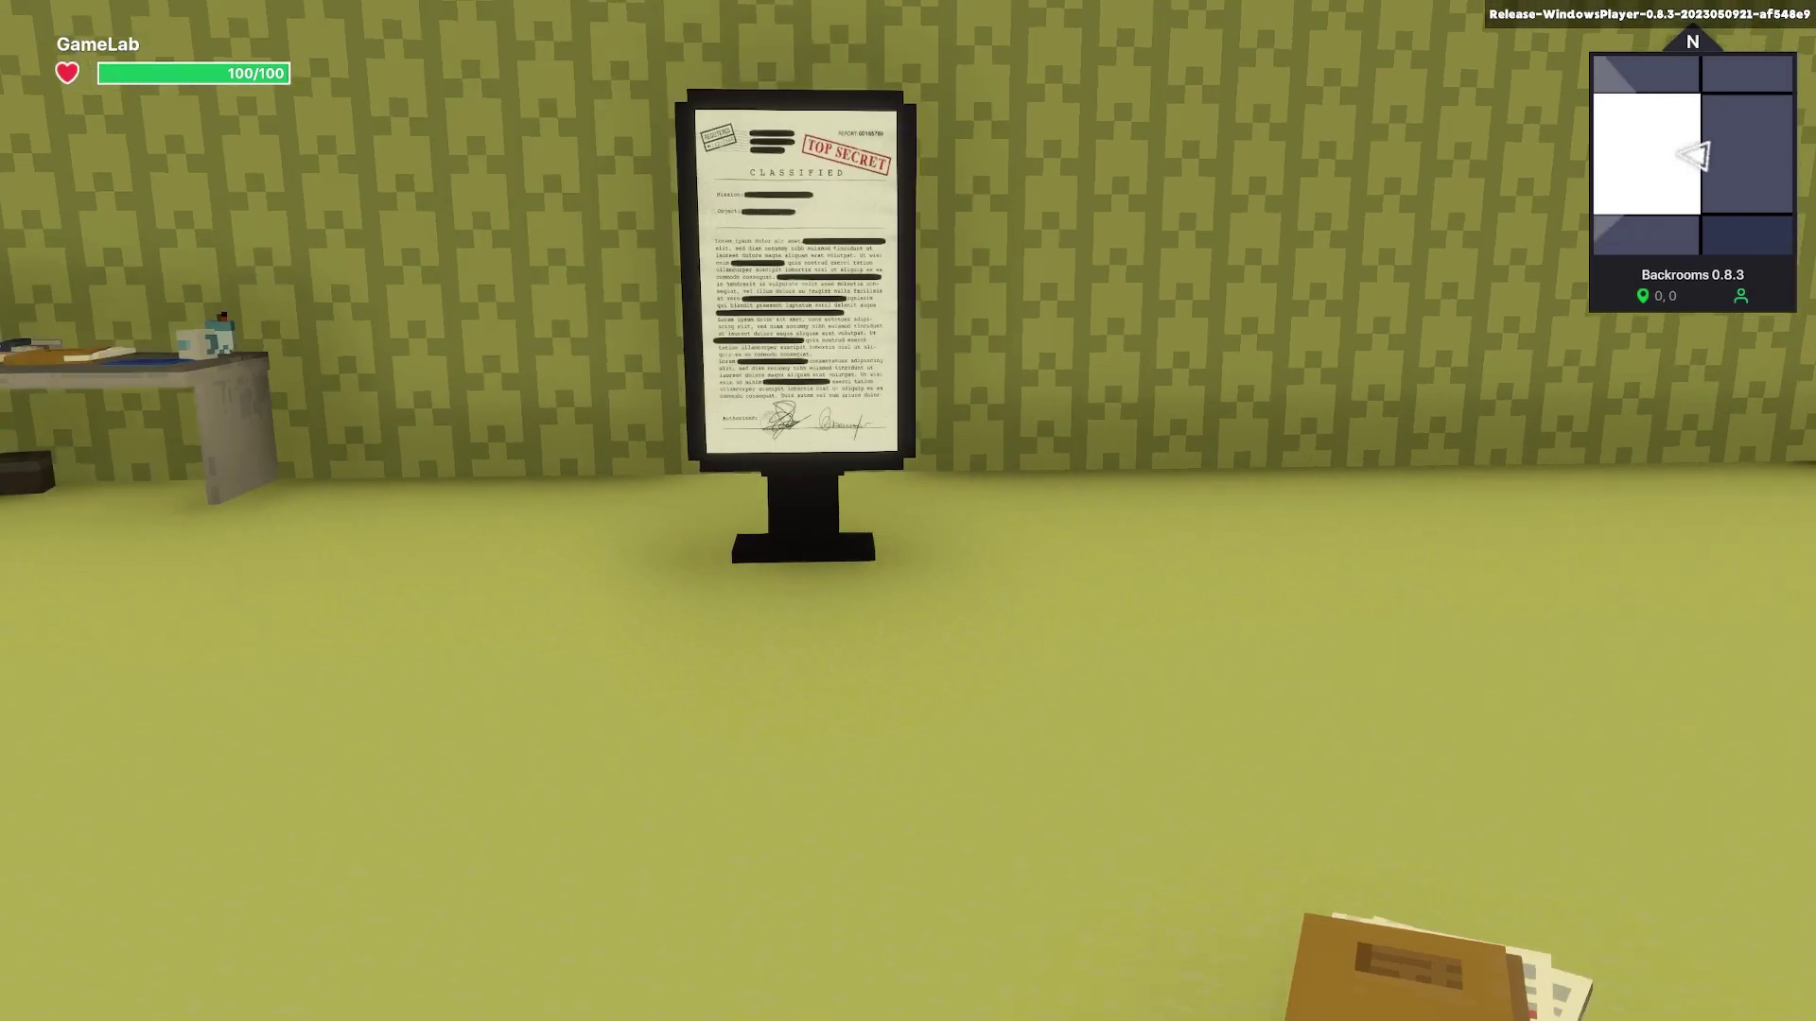
{"action": "key", "text": "w"}
{"action": "key", "text": "Escape"}
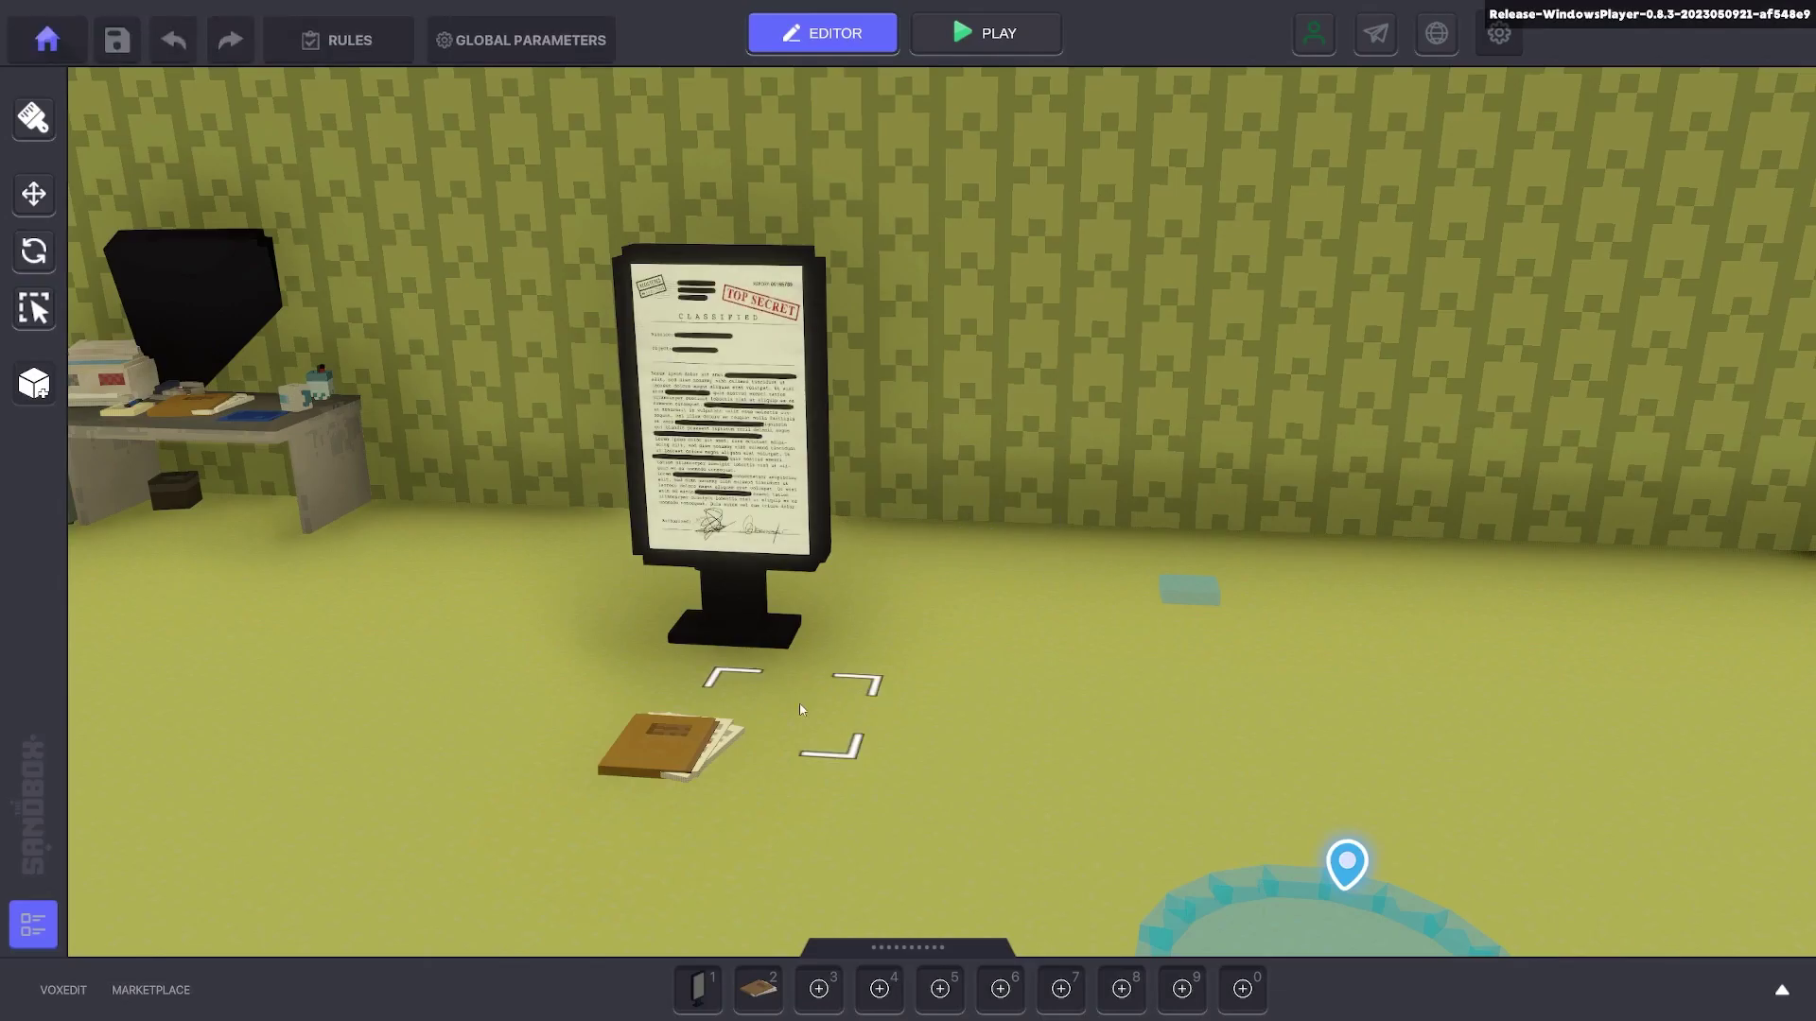
- Review the Document File's Pickable messages and the Grey Numpad's Actor Property Switcher settings, including the frame they target
{"action": "left_click", "coordinate": [667, 742]}
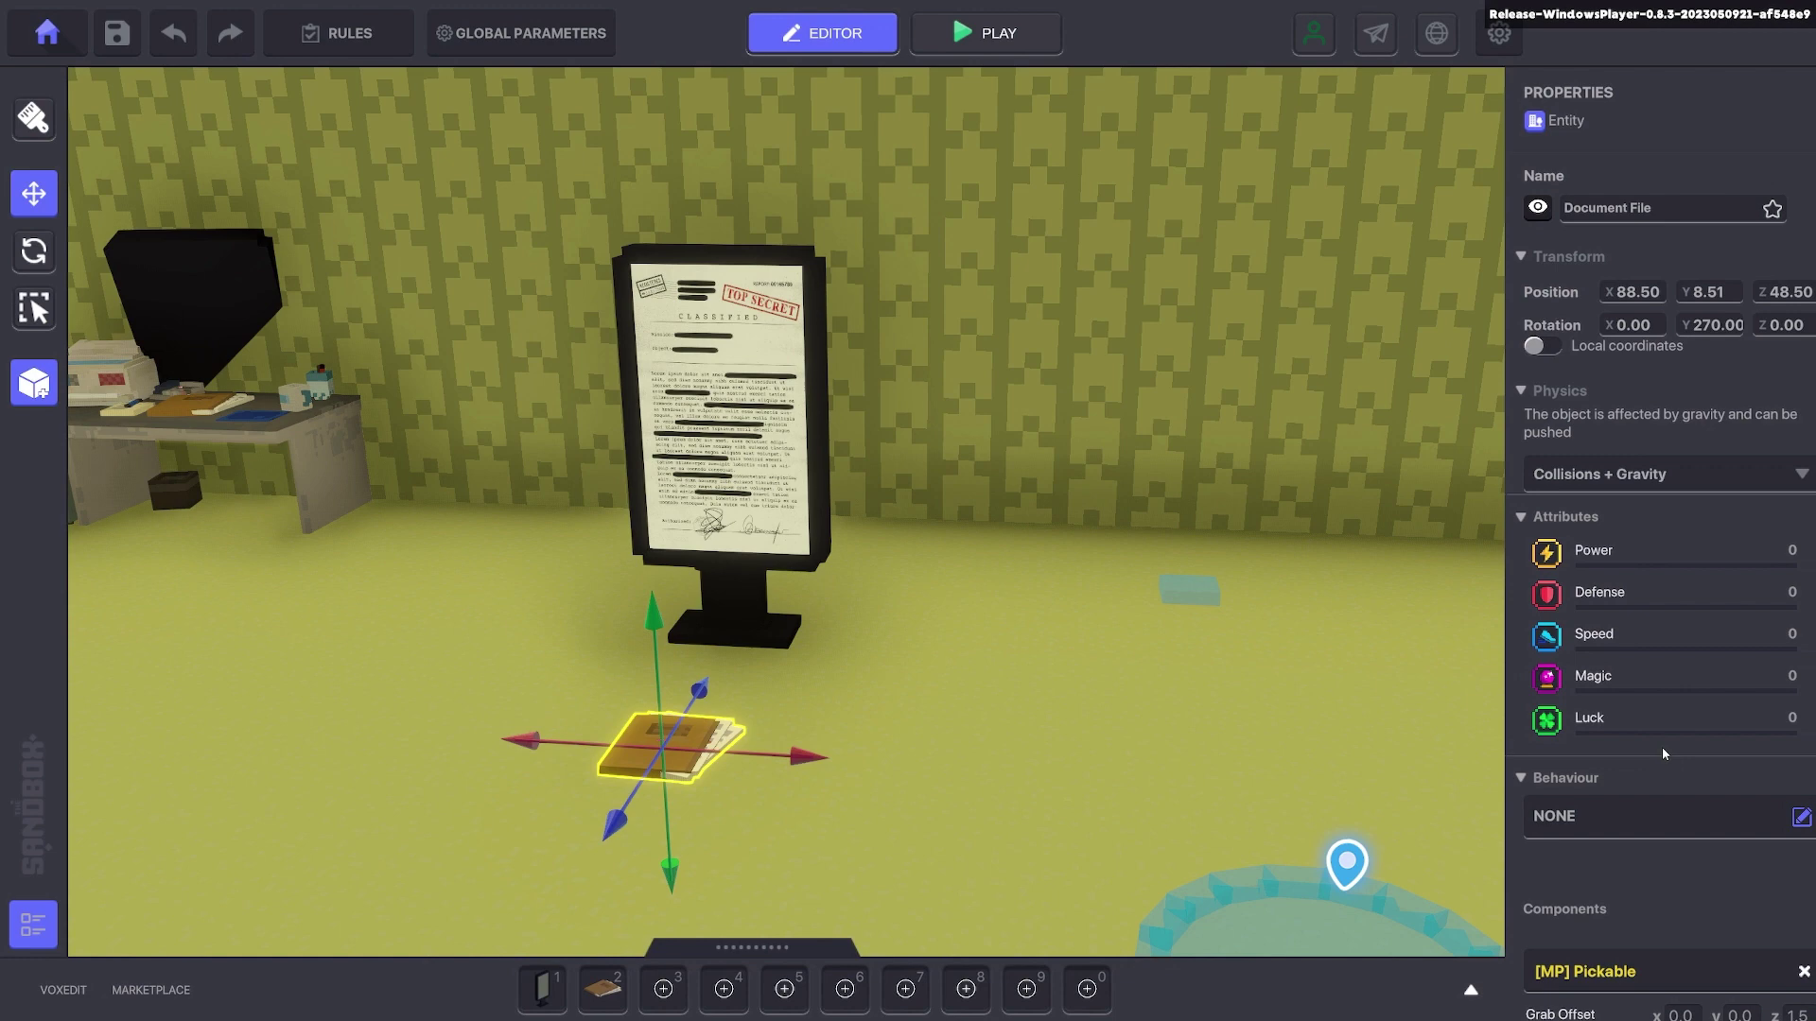
{"action": "scroll", "coordinate": [1661, 747], "scroll_direction": "down", "scroll_amount": 5}
{"action": "left_click", "coordinate": [1656, 736]}
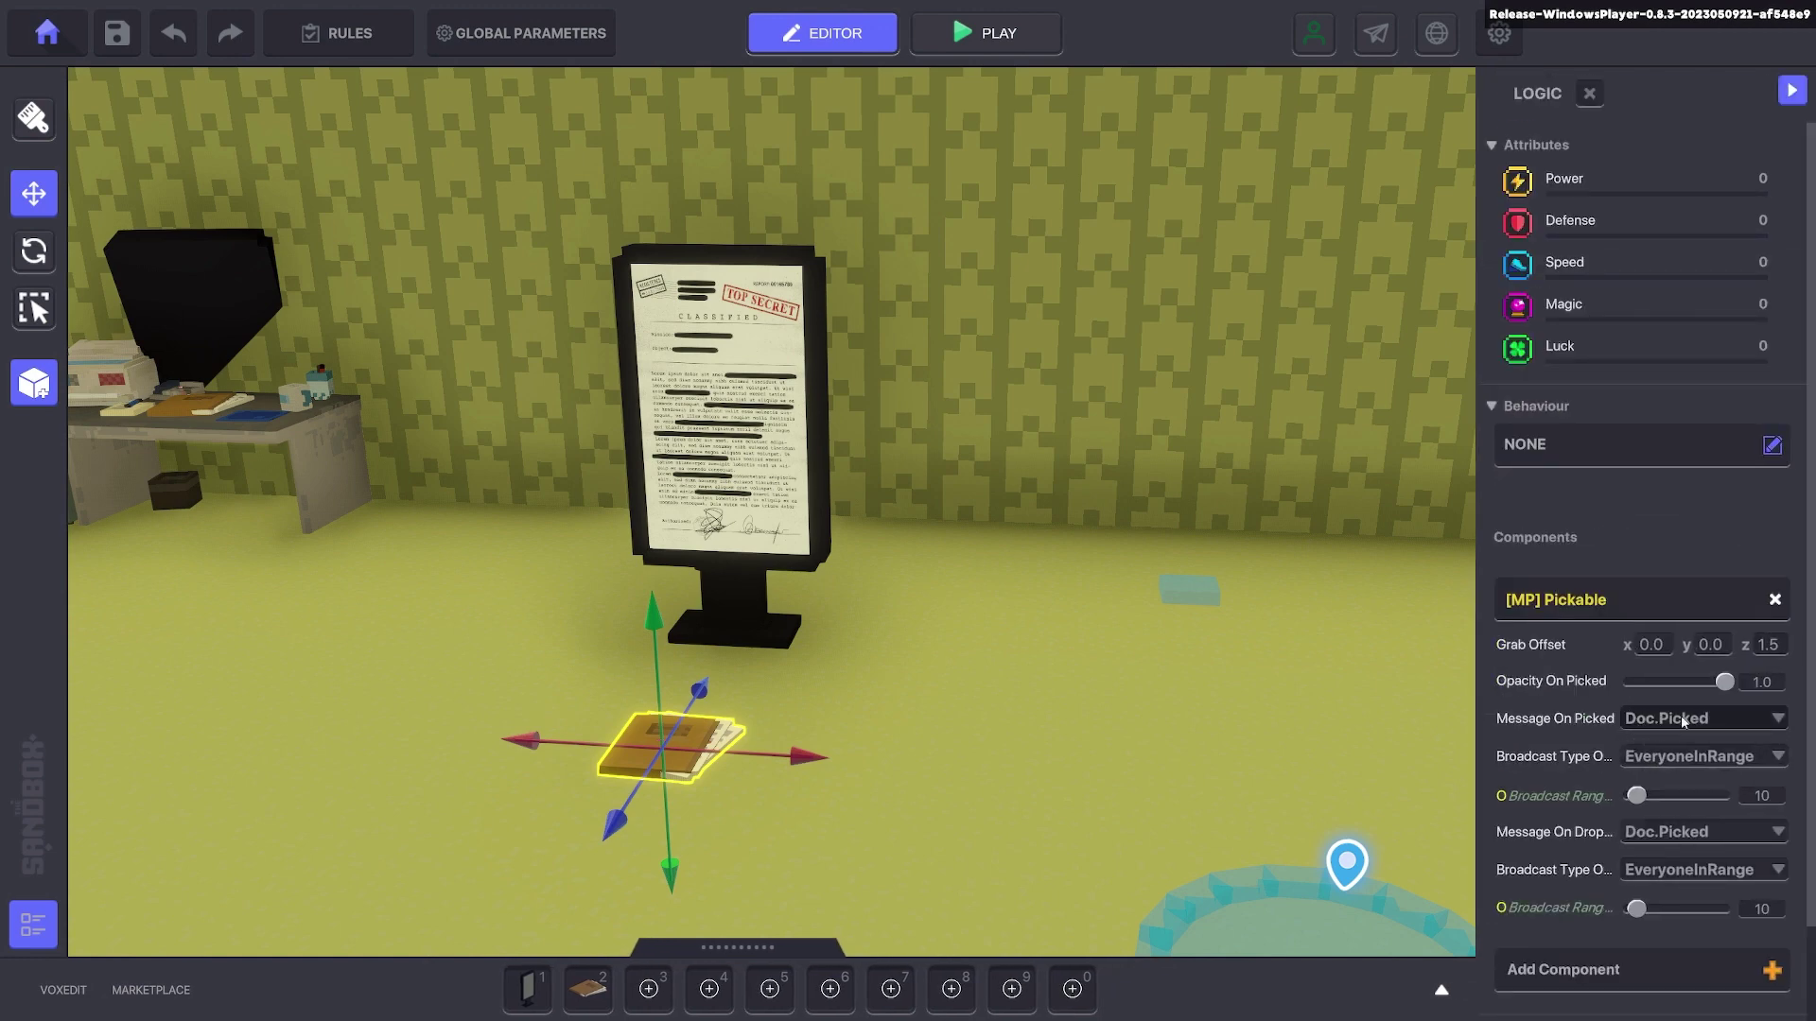
{"action": "left_click", "coordinate": [1189, 593]}
{"action": "scroll", "coordinate": [1552, 549], "scroll_direction": "down", "scroll_amount": 4}
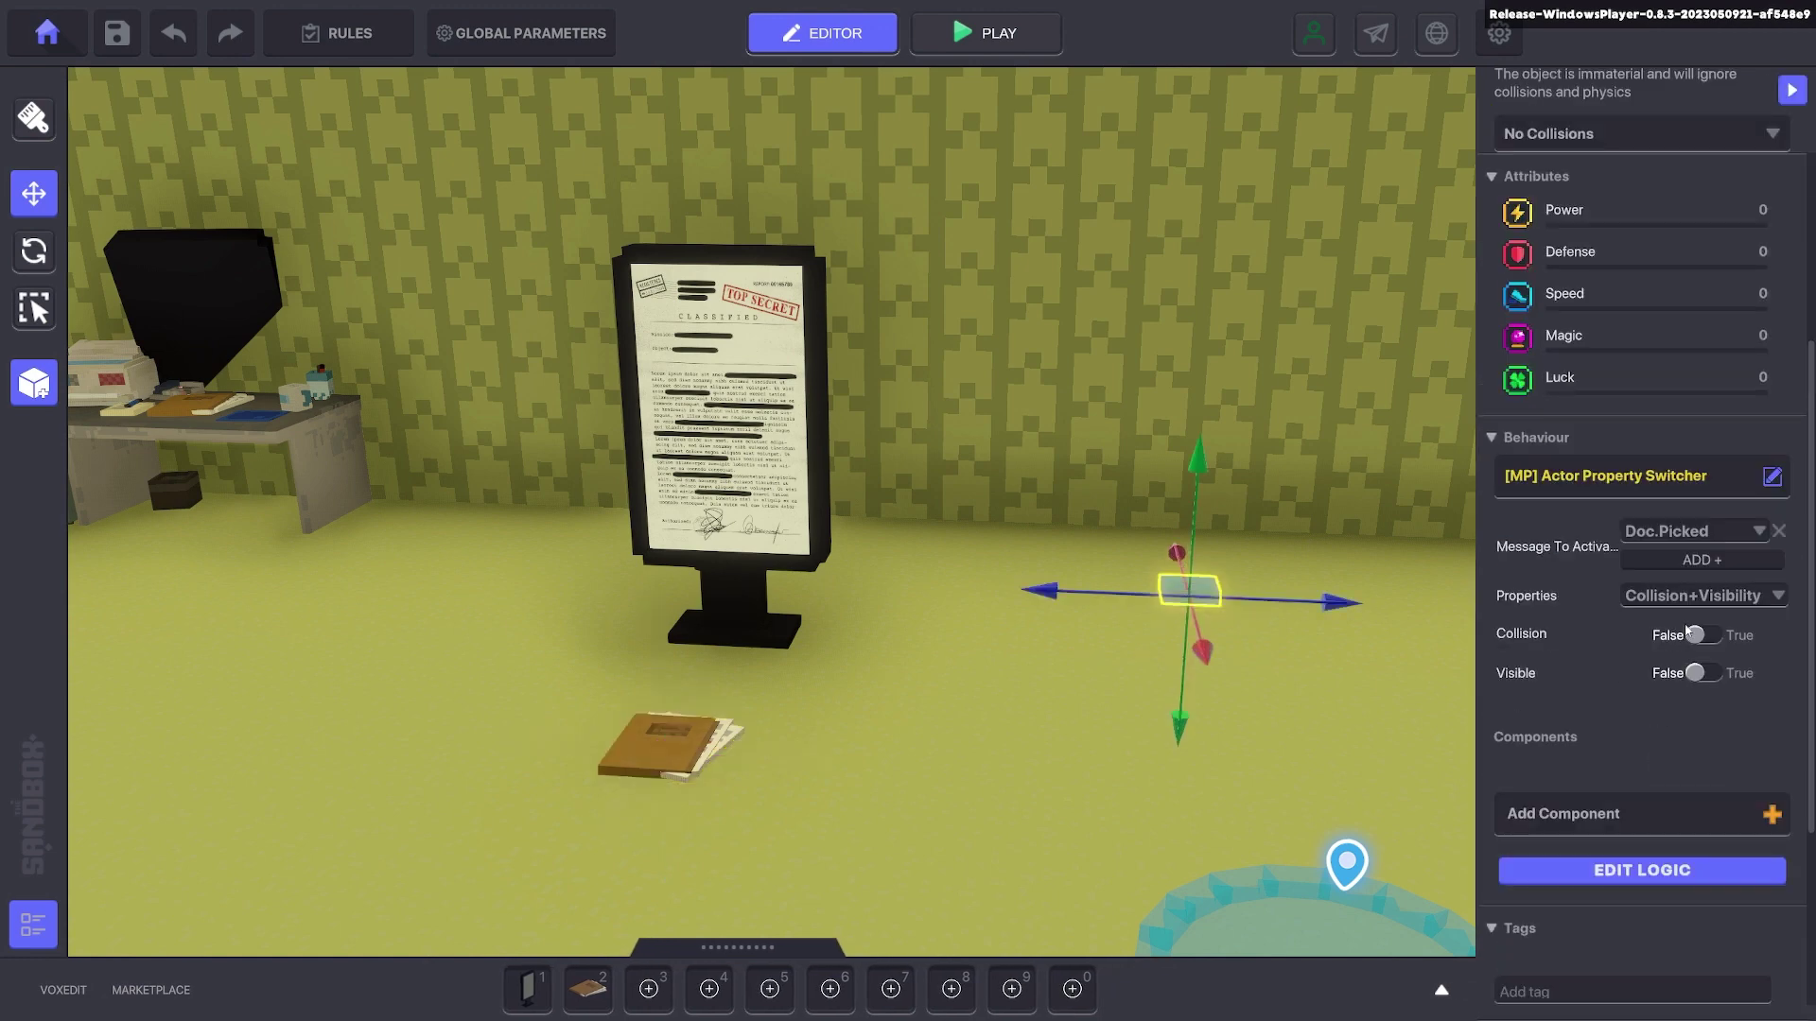
{"action": "left_click", "coordinate": [1670, 868]}
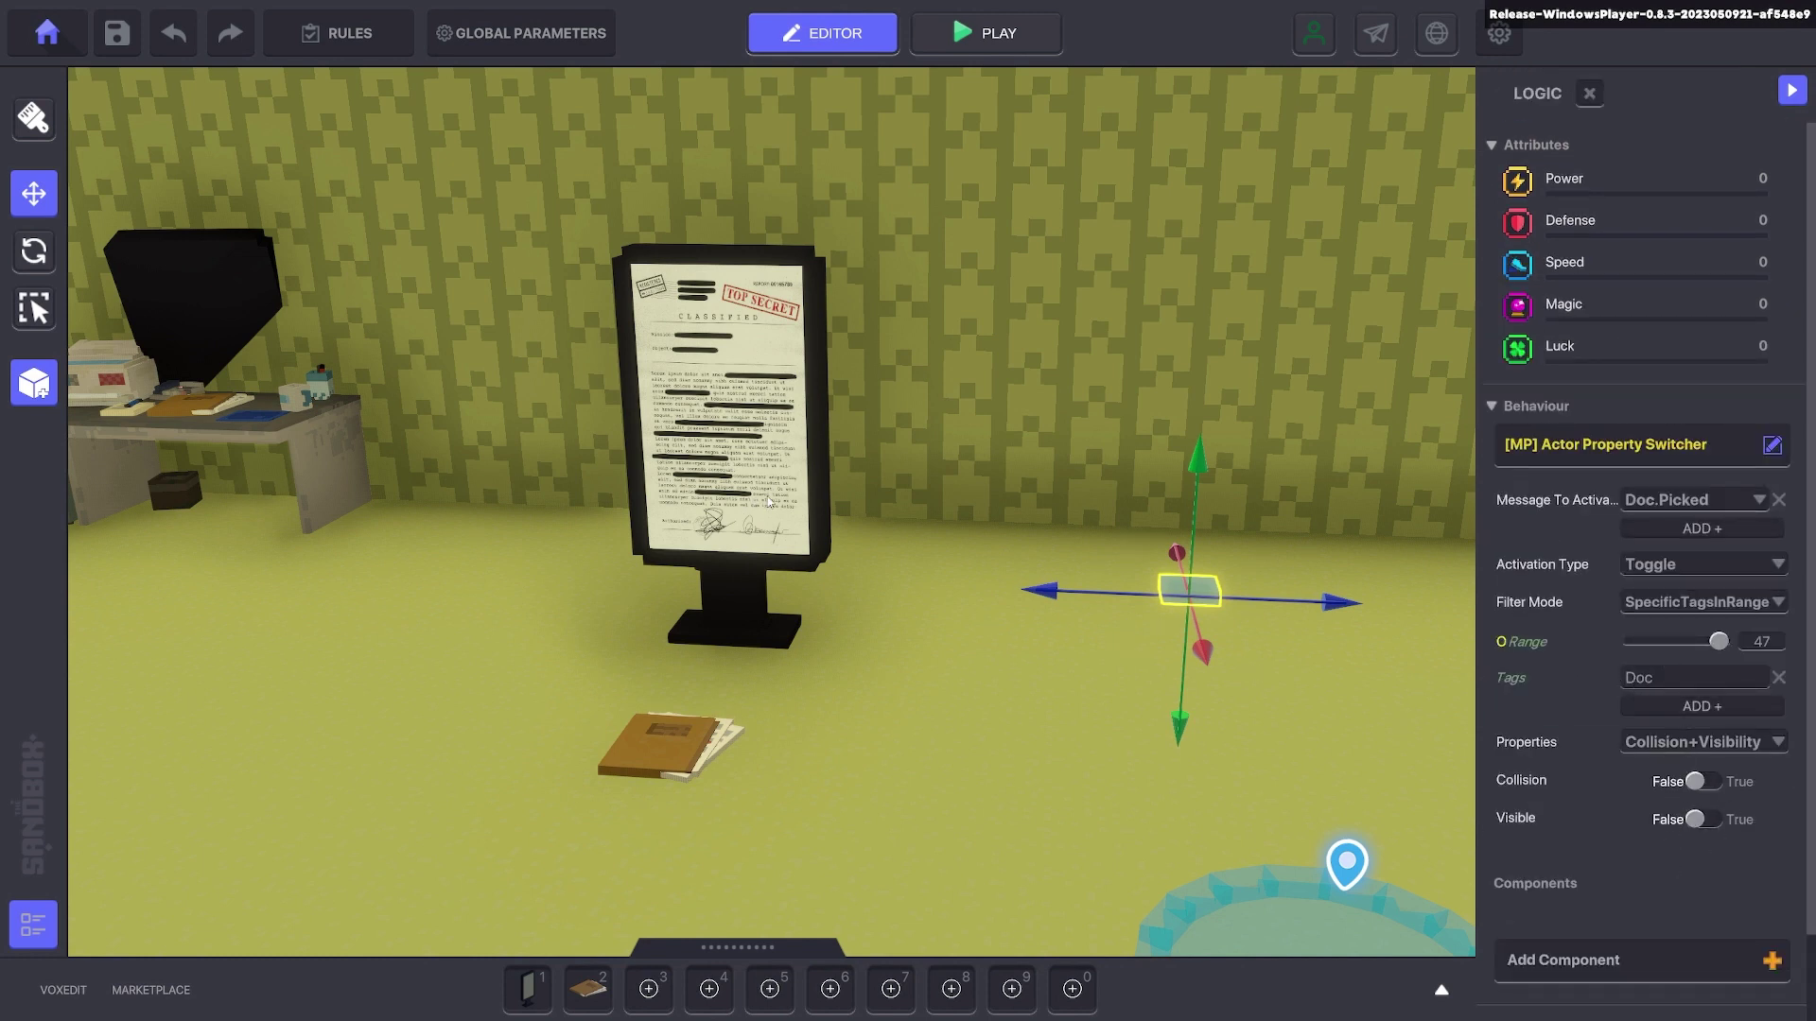
{"action": "left_click", "coordinate": [774, 458]}
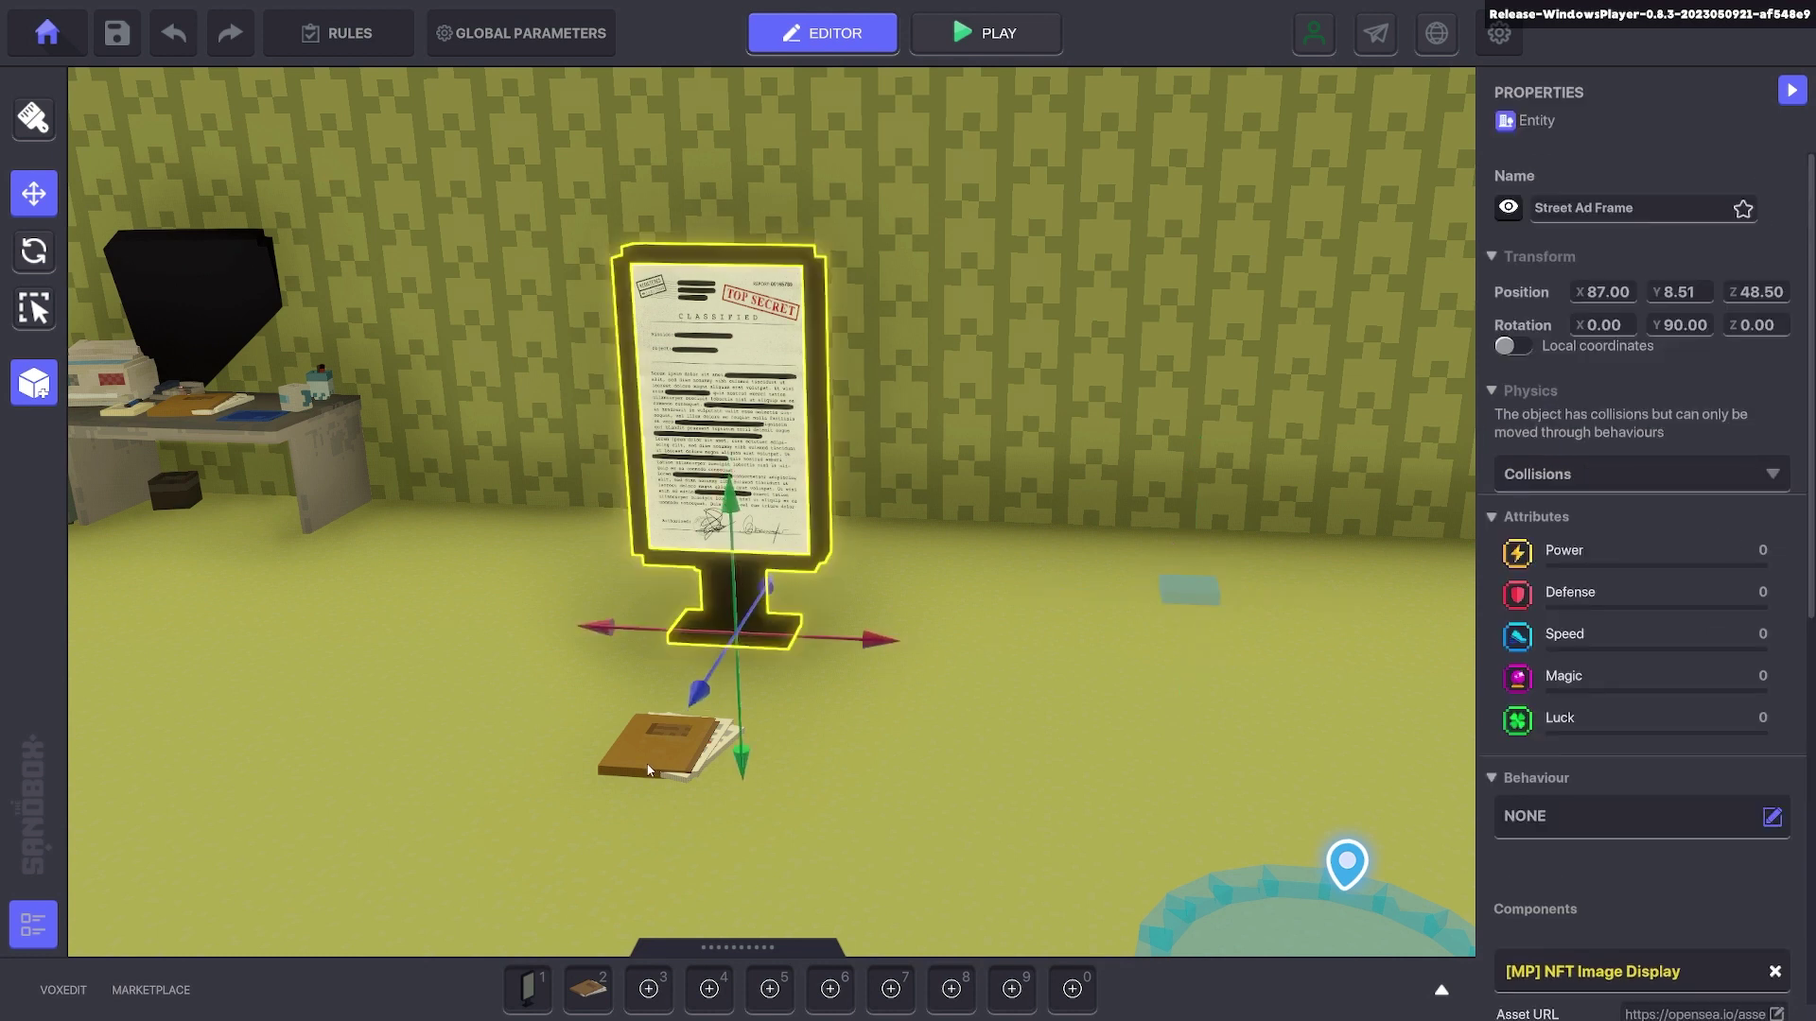
- Rename the Document File as AAA H
{"action": "left_click", "coordinate": [676, 764]}
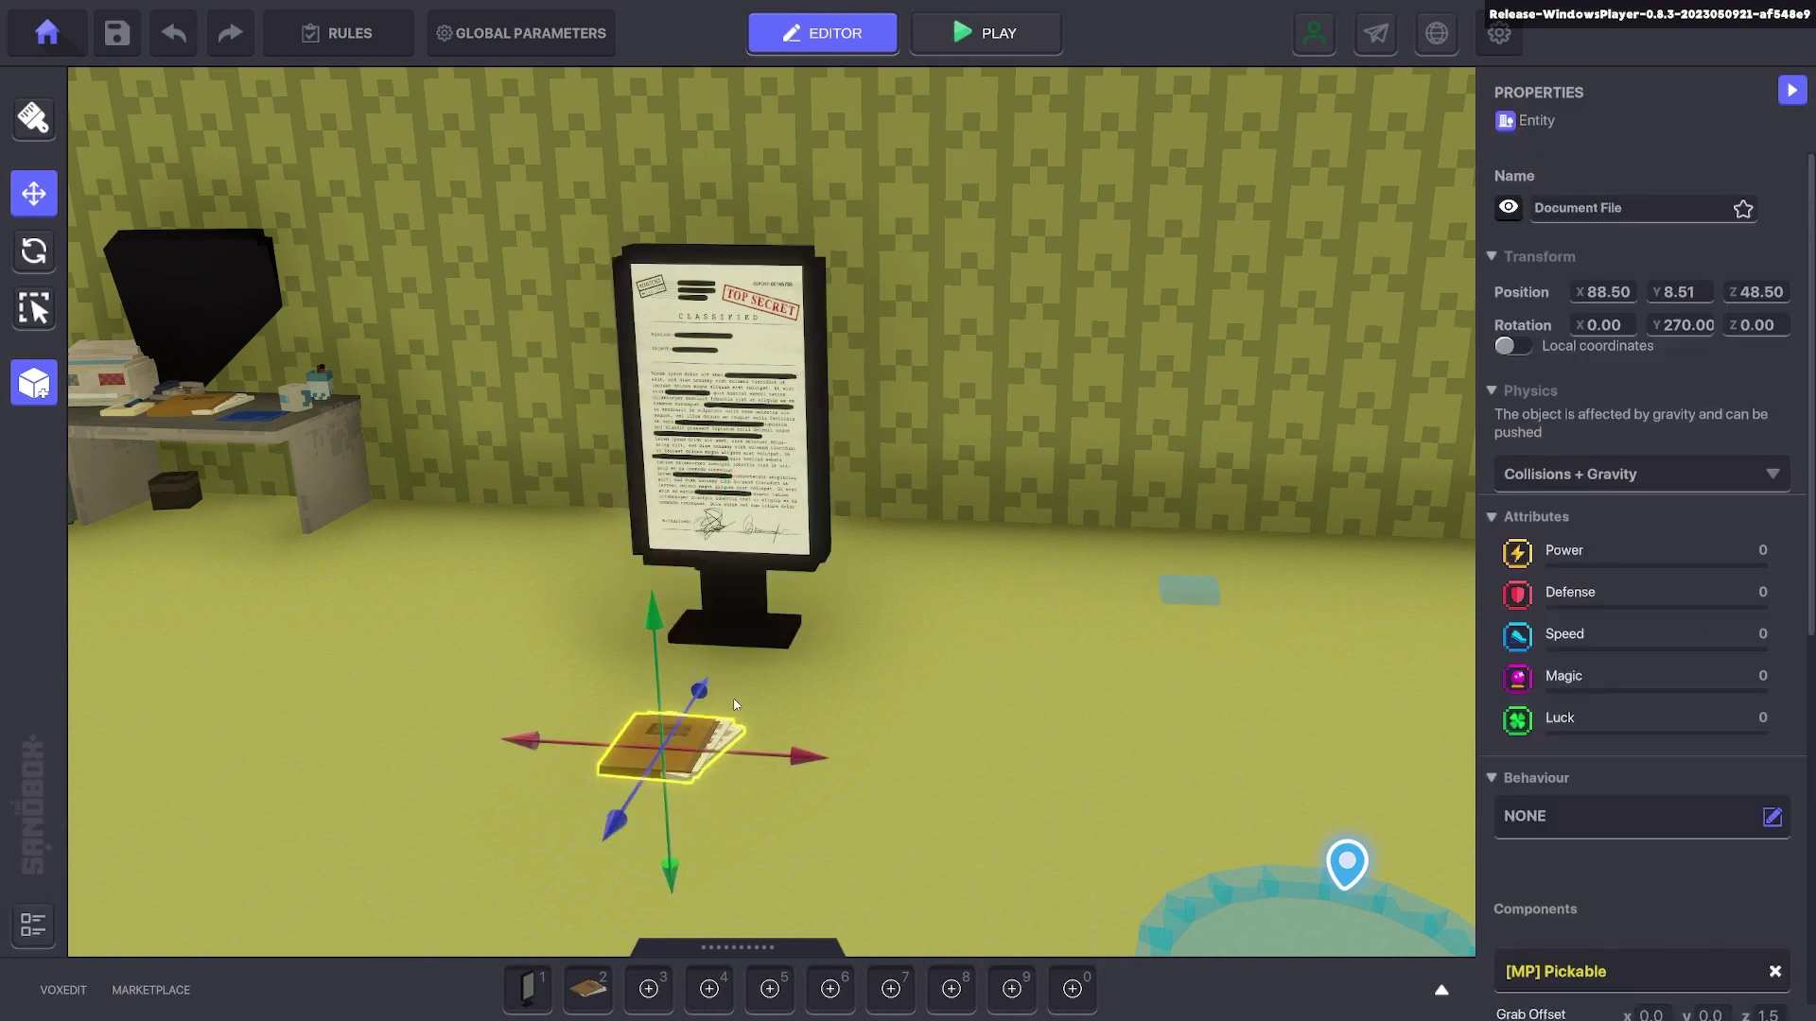
{"action": "left_click", "coordinate": [1625, 208]}
{"action": "type", "text": "AAA H"}
- Rename the Street Ad Frame as AAA and deselect it
{"action": "left_click", "coordinate": [756, 345]}
{"action": "left_click", "coordinate": [1585, 210]}
{"action": "type", "text": "AAA"}
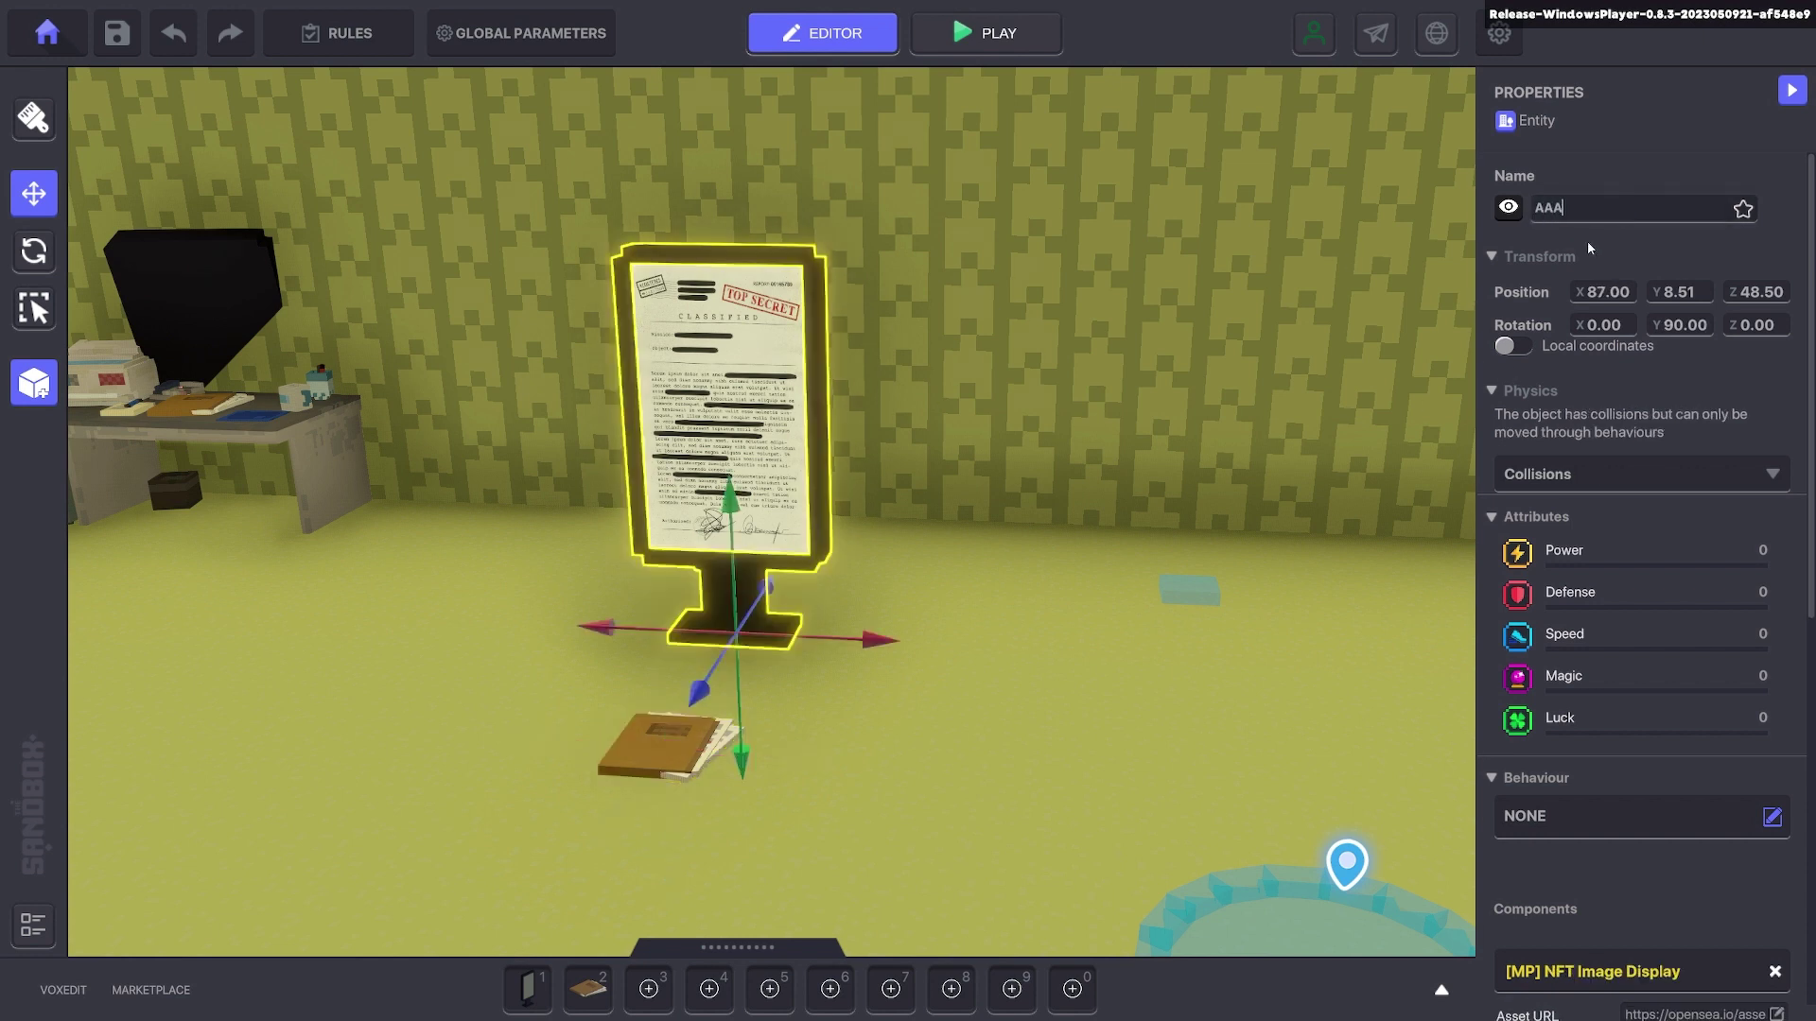
{"action": "left_click", "coordinate": [1031, 613]}
- Search the hierarchy for AAA and make the AAA frame a child of AAA H
{"action": "left_click", "coordinate": [34, 925]}
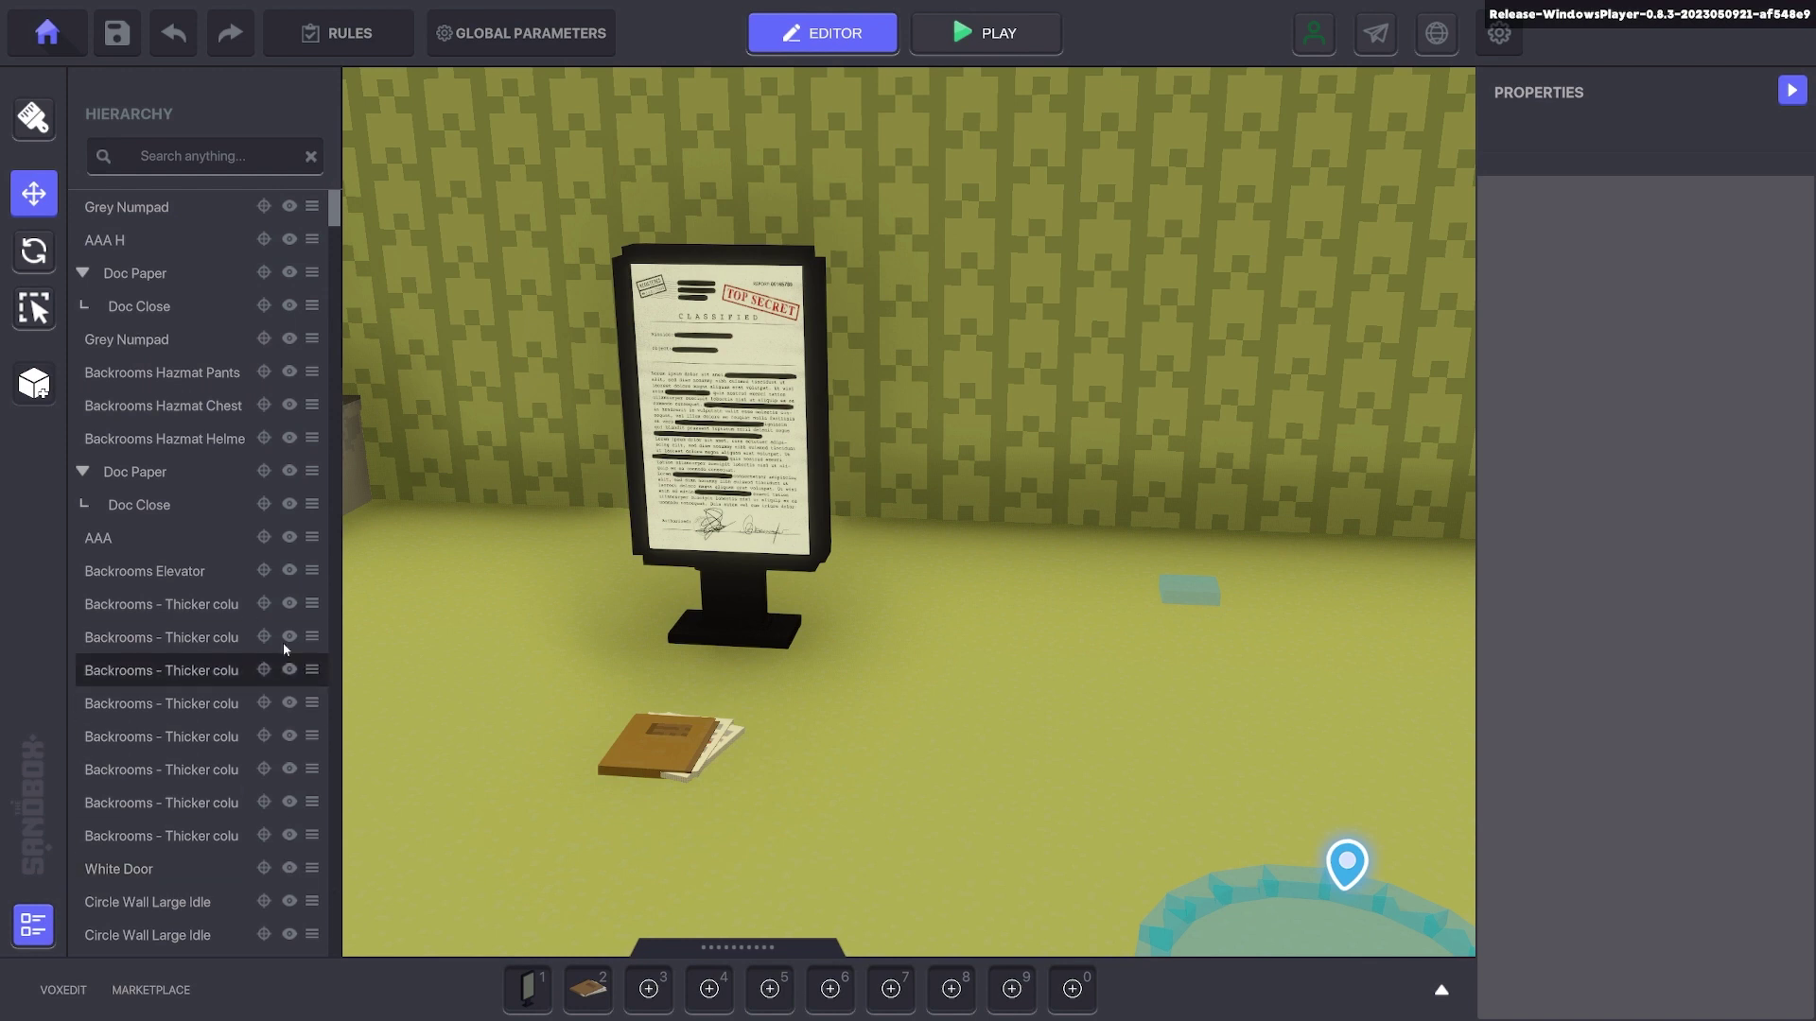
{"action": "type", "text": "AAA"}
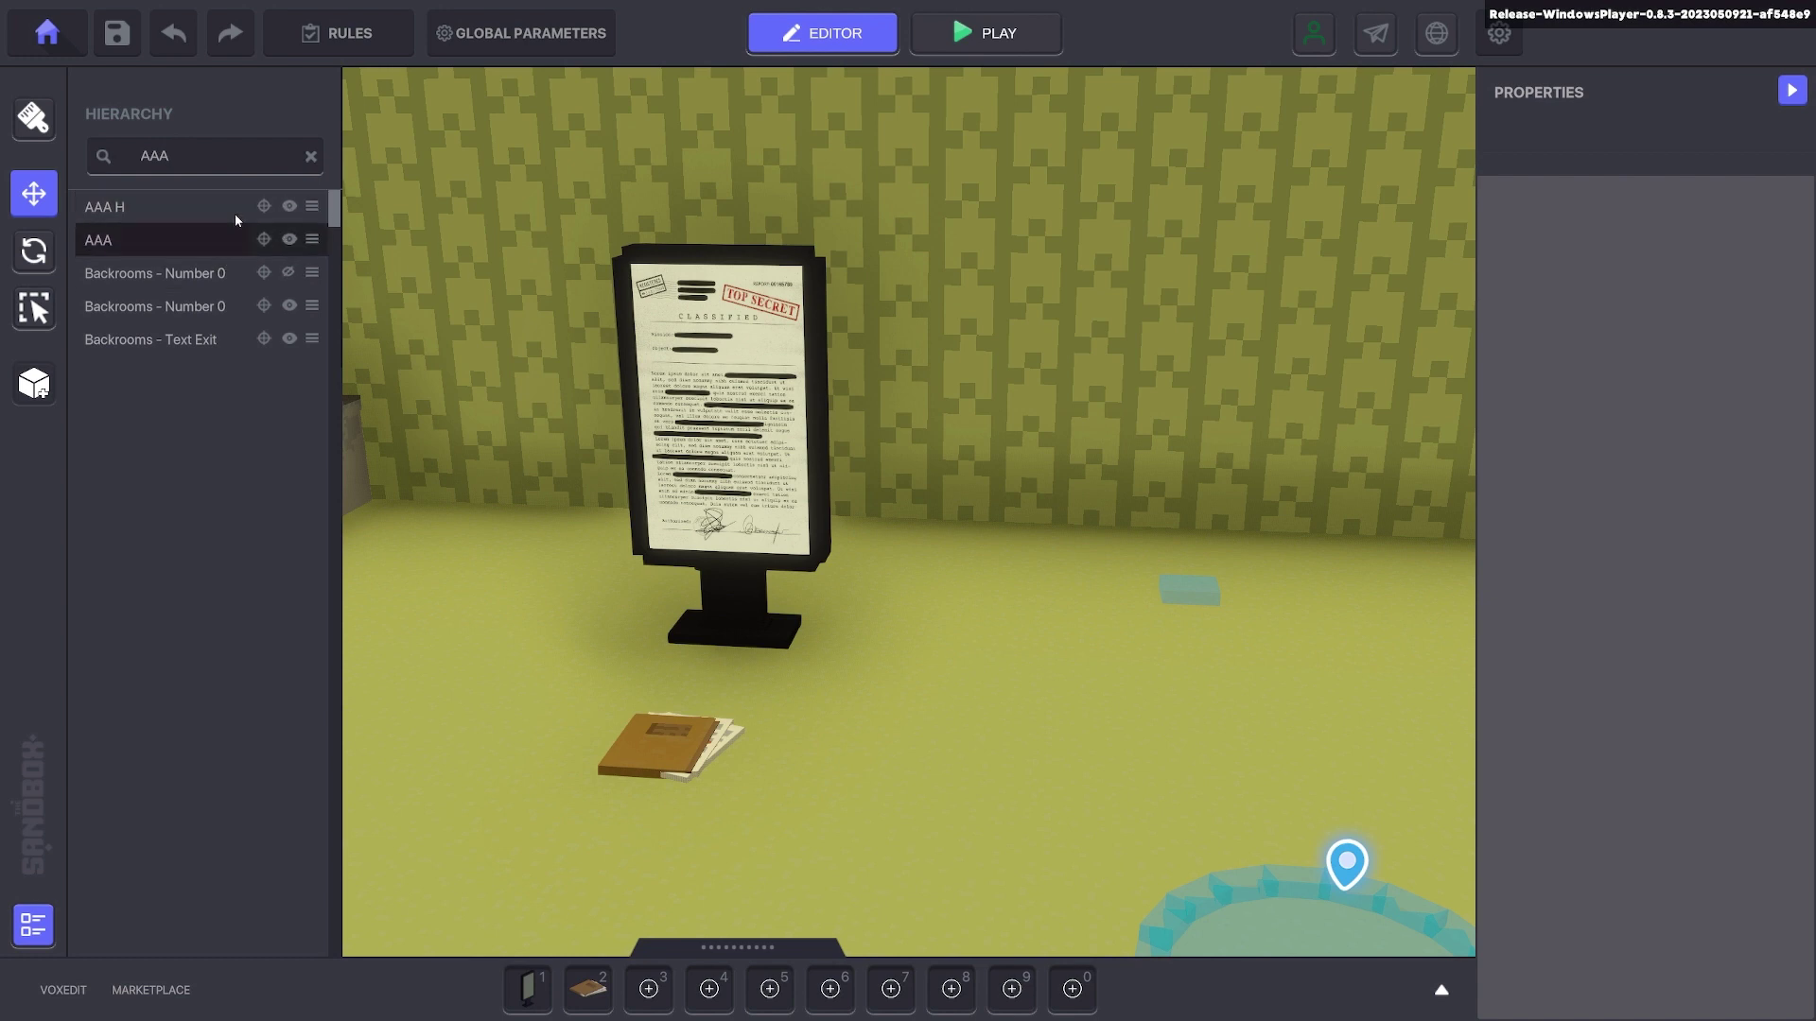
{"action": "left_click_drag", "start_coordinate": [266, 244], "coordinate": [157, 209]}
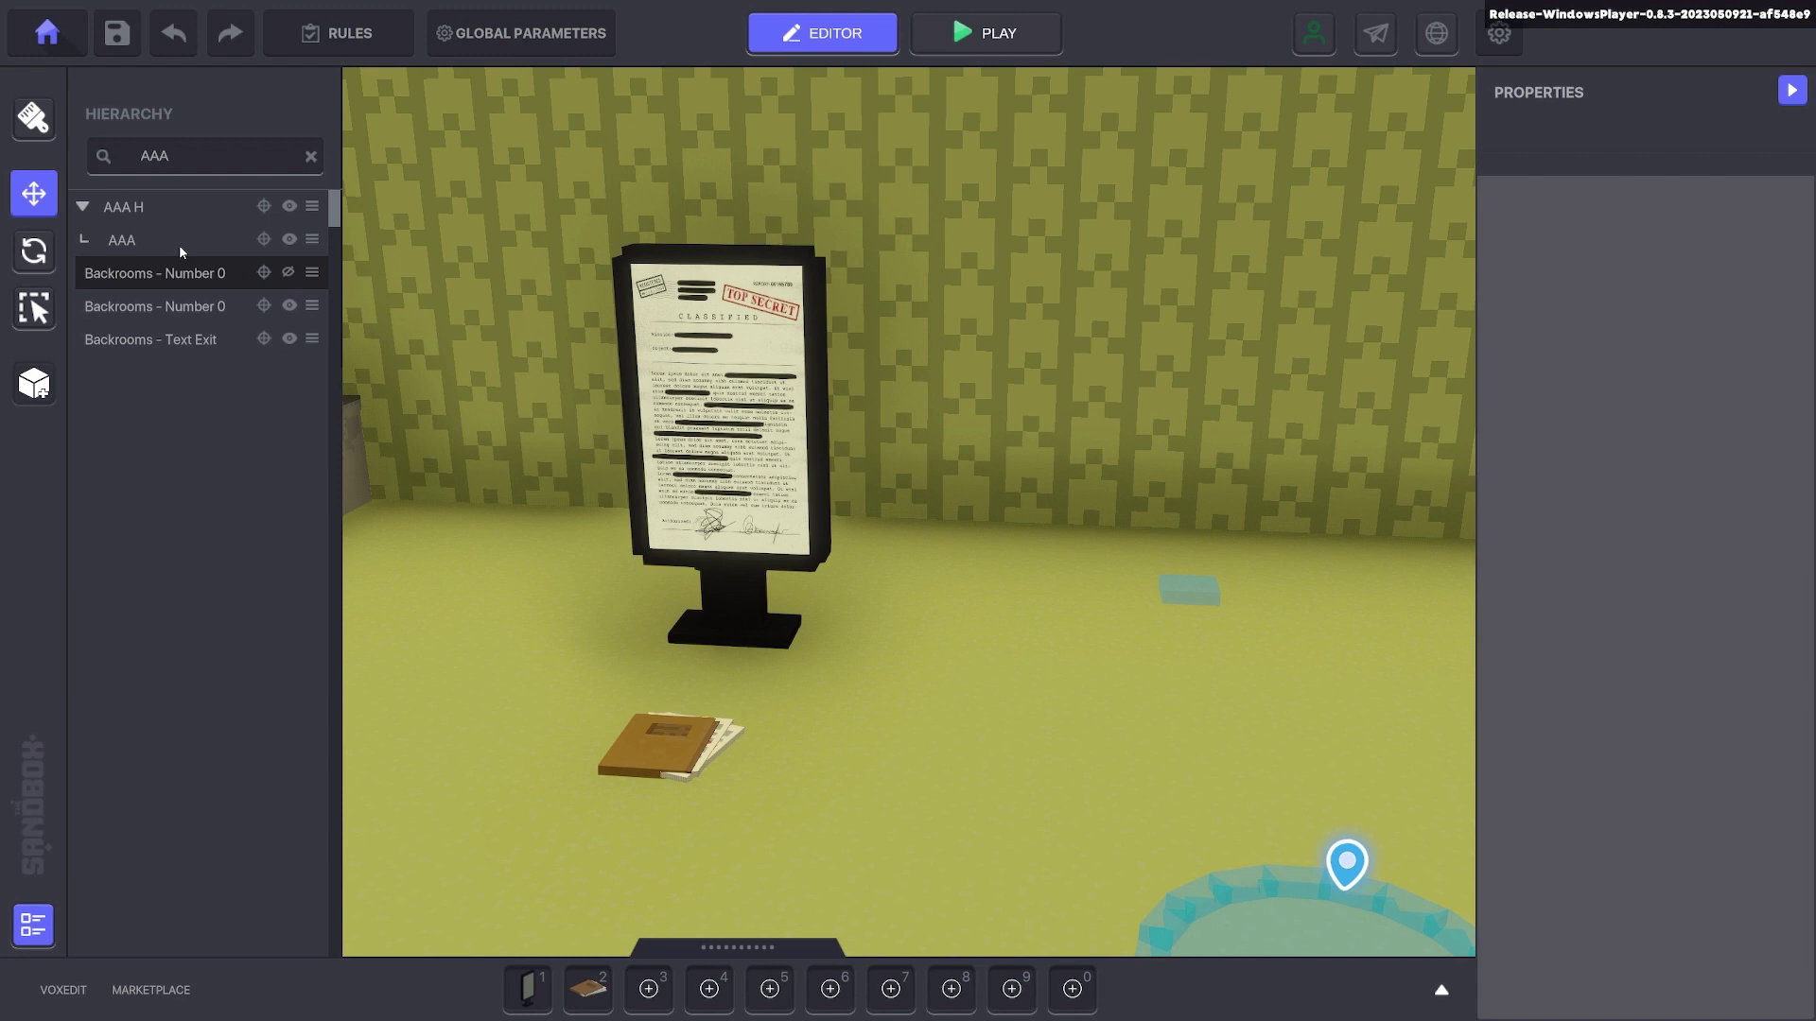
- Move the AAA H document file sideways and back toward the wall together with its child frame
{"action": "left_click", "coordinate": [171, 207]}
{"action": "left_click_drag", "start_coordinate": [785, 771], "coordinate": [853, 761]}
{"action": "left_click", "coordinate": [34, 927]}
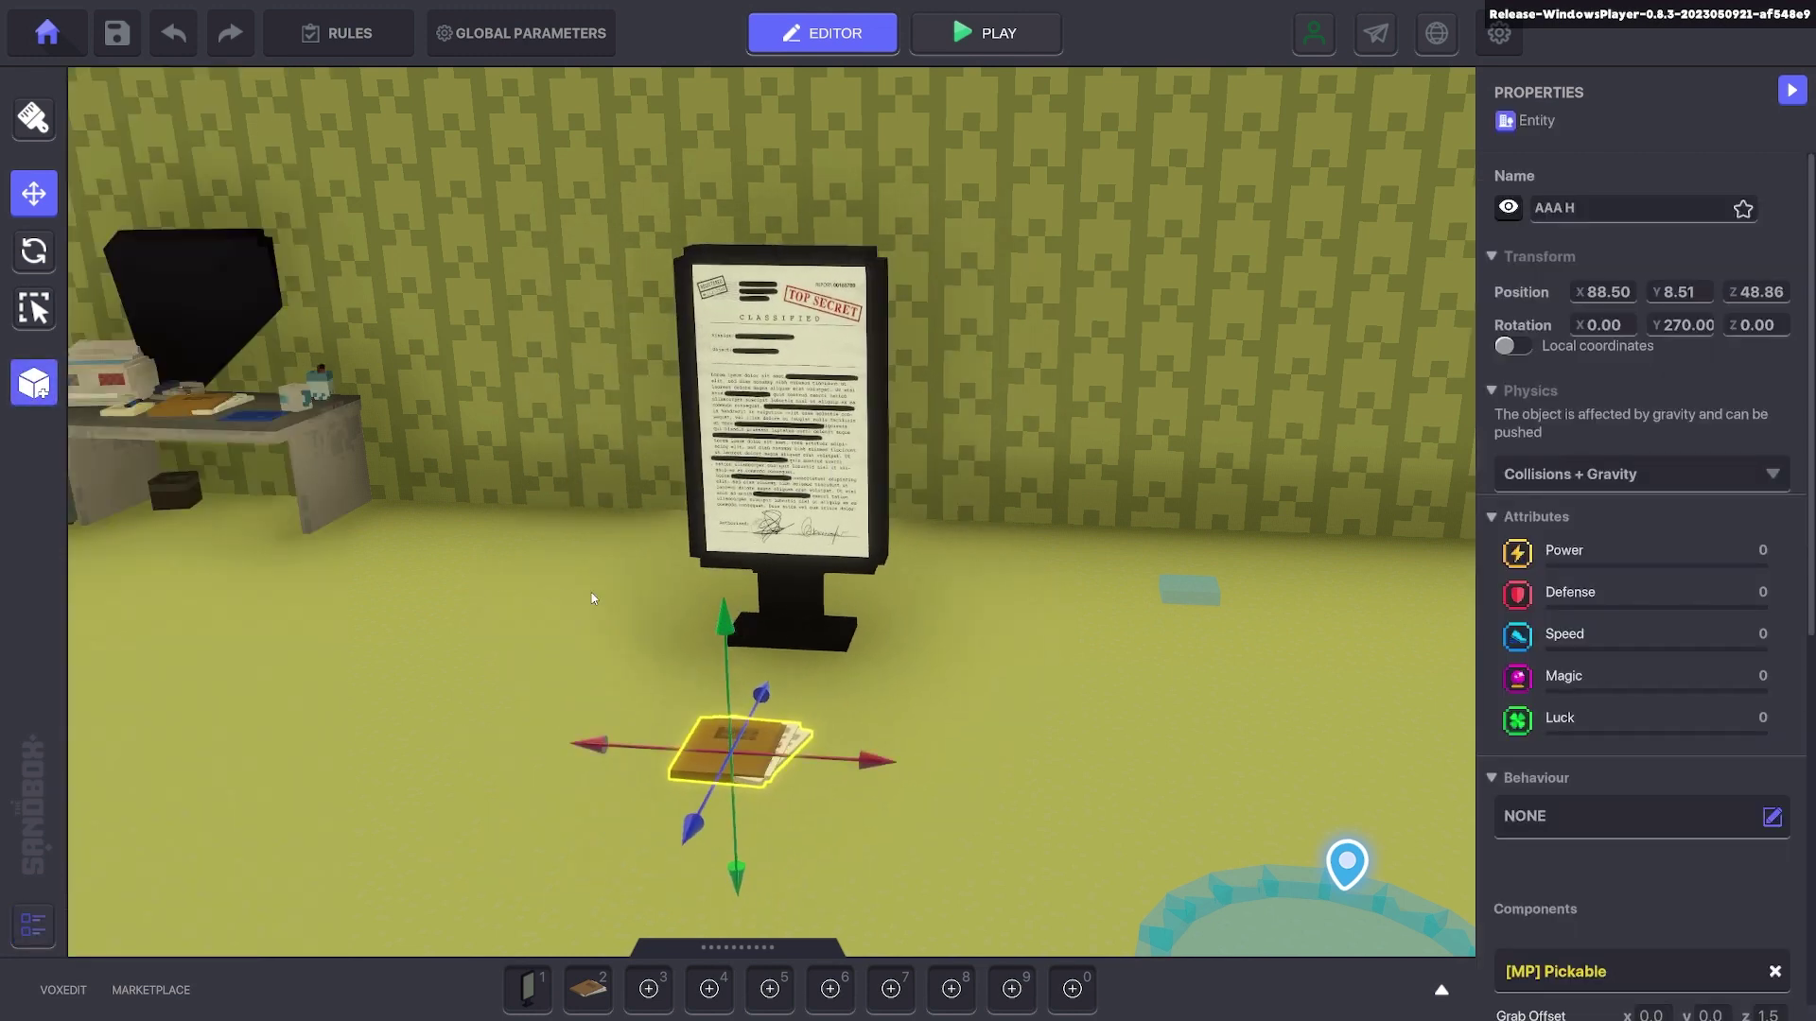
{"action": "left_click_drag", "start_coordinate": [725, 812], "coordinate": [793, 702]}
- Move the AAA frame in front of the document file to Z -1.11 and tilt it to X rotation 336.34
{"action": "left_click", "coordinate": [819, 565]}
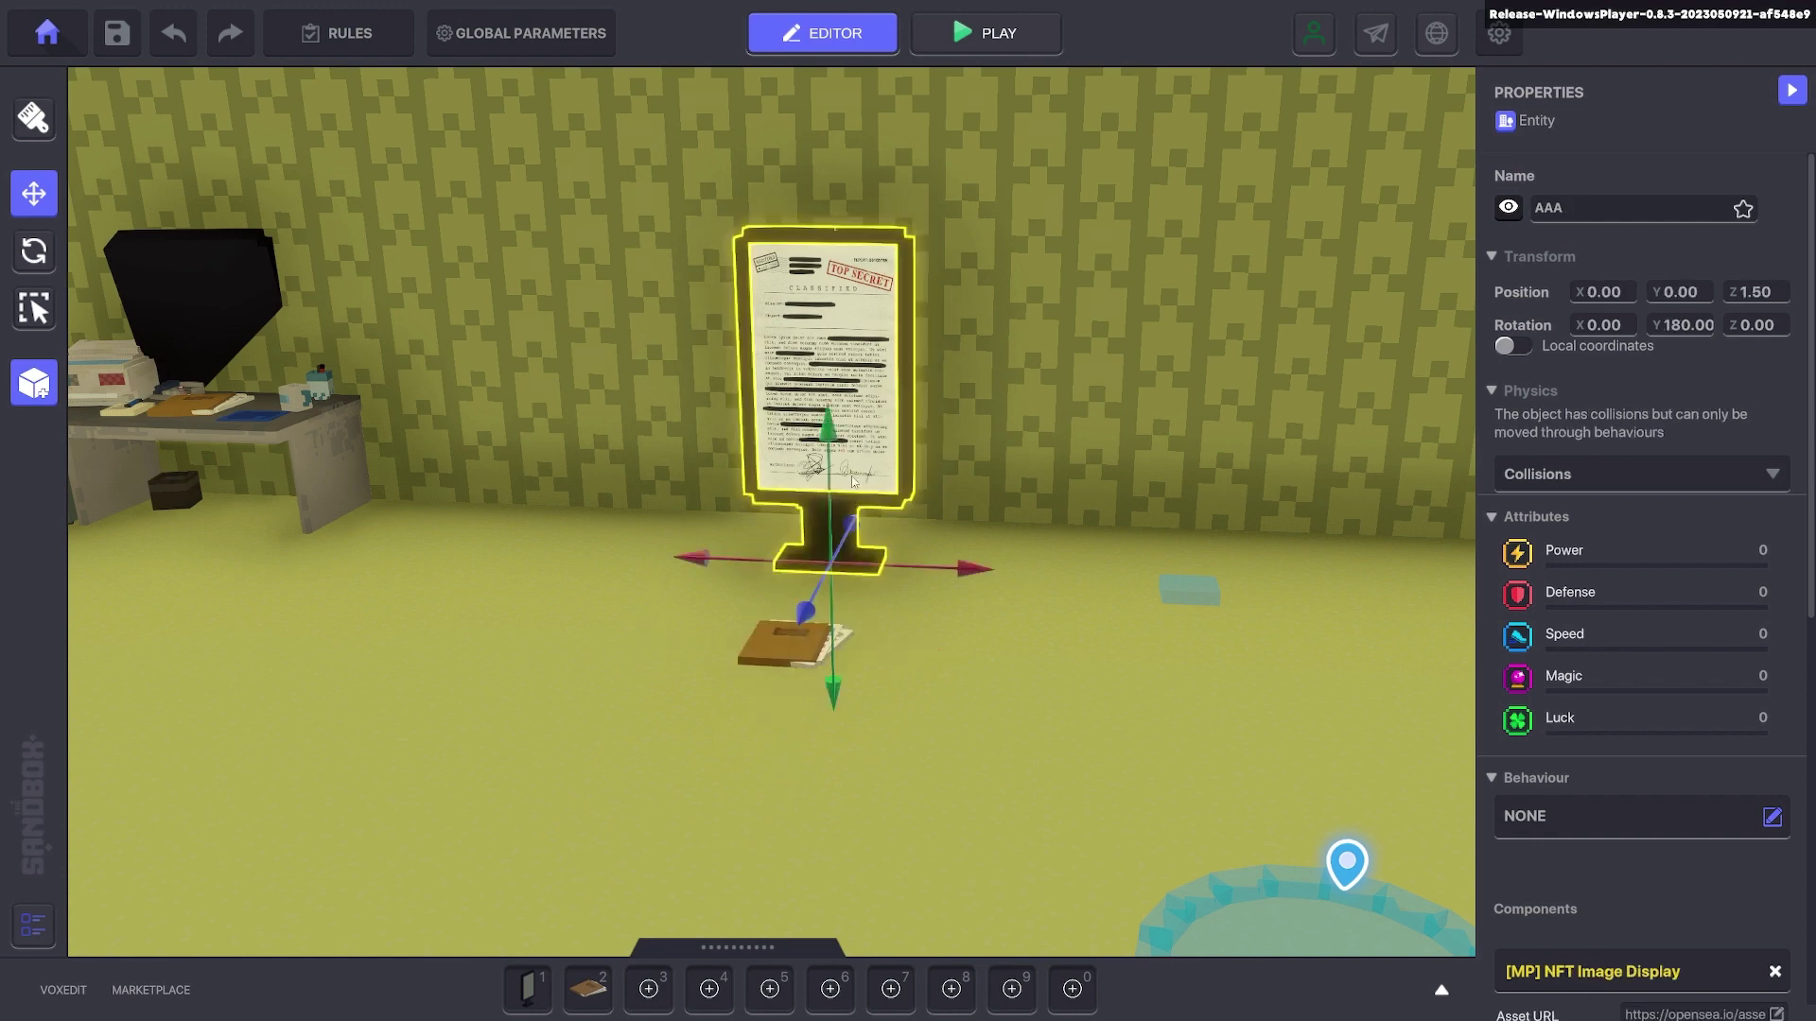
{"action": "left_click_drag", "start_coordinate": [806, 611], "coordinate": [659, 832]}
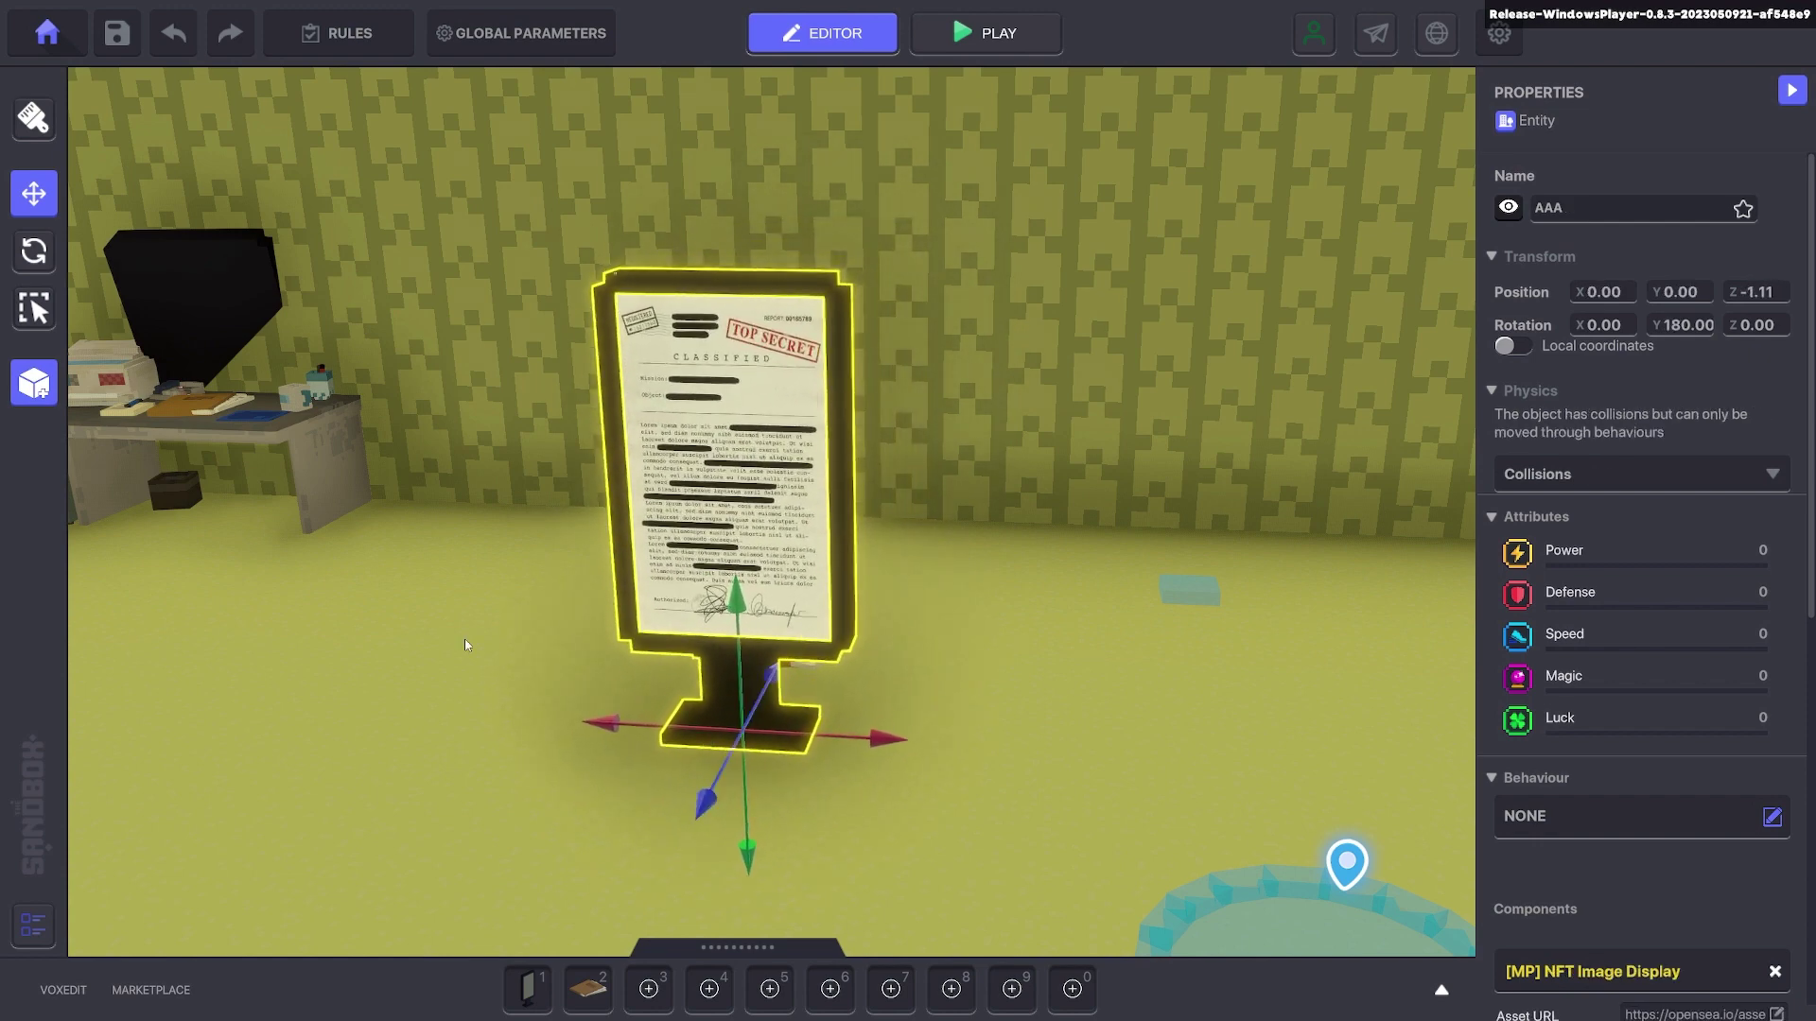
{"action": "left_click", "coordinate": [33, 251]}
{"action": "left_click_drag", "start_coordinate": [712, 704], "coordinate": [723, 634]}
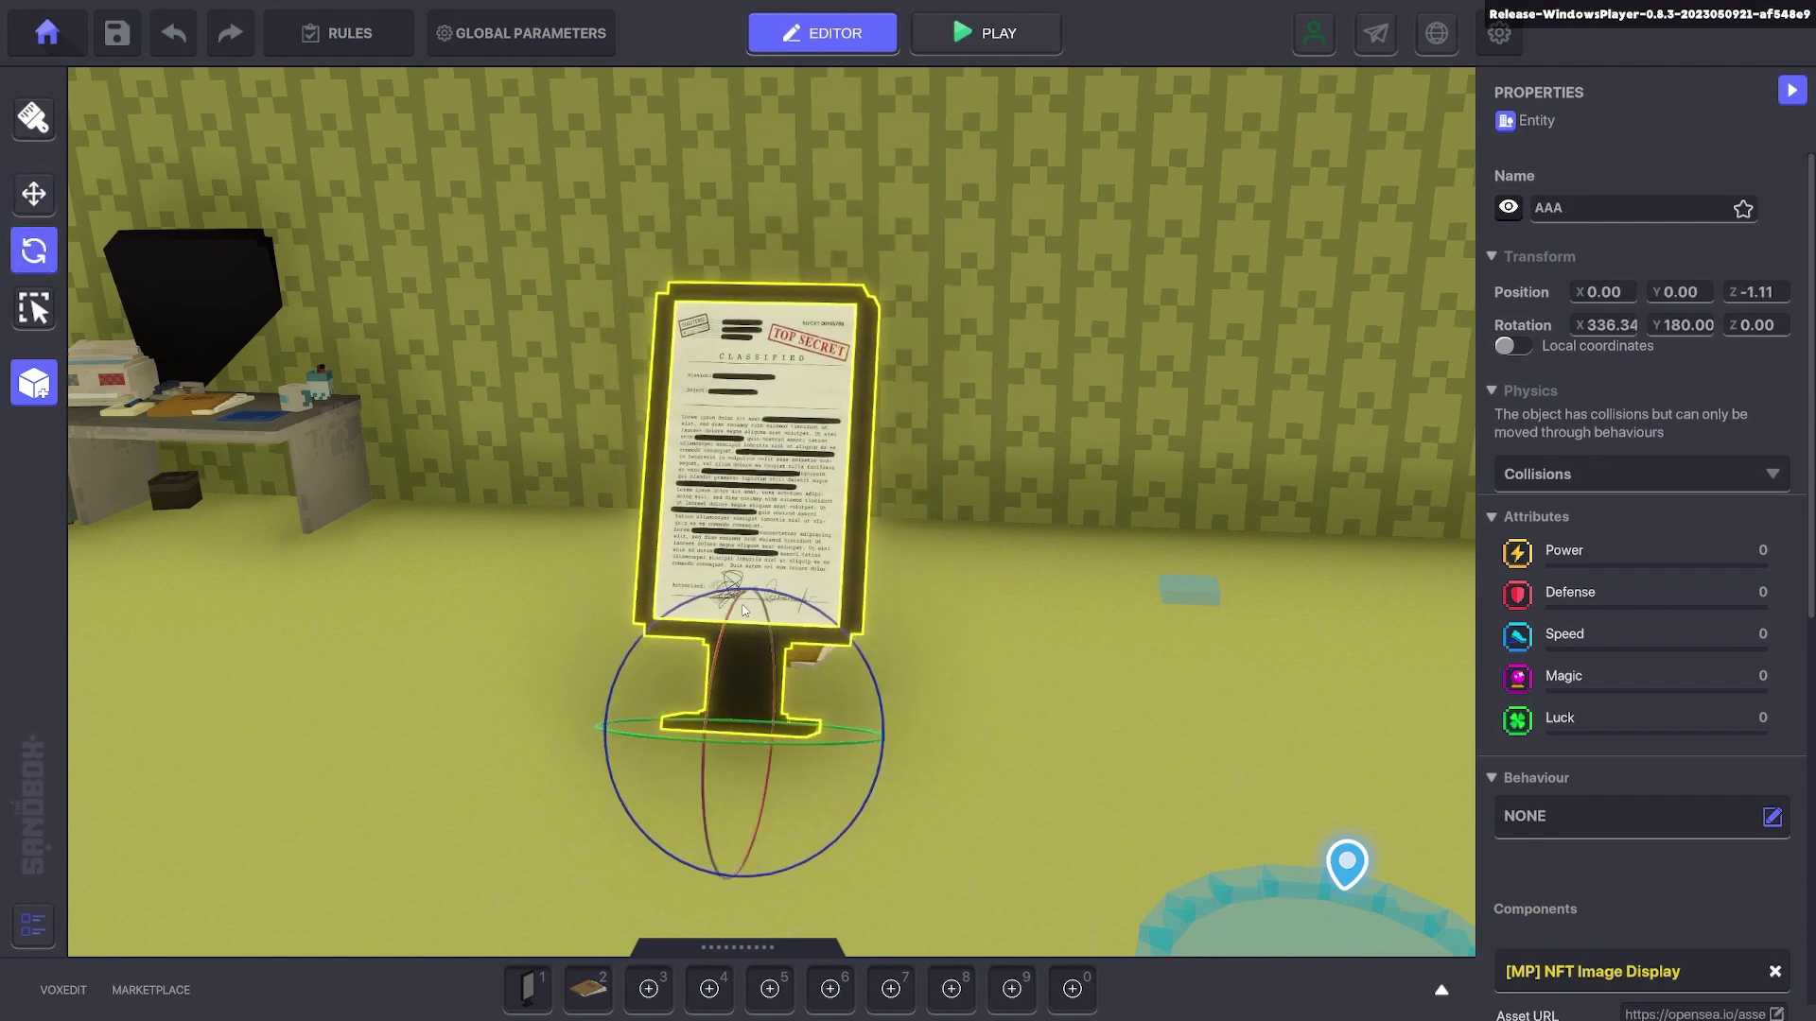
{"action": "key", "text": "w"}
- Set the AAA frame's physics to No Collisions, hide the frame, and deselect it
{"action": "left_click", "coordinate": [1641, 474]}
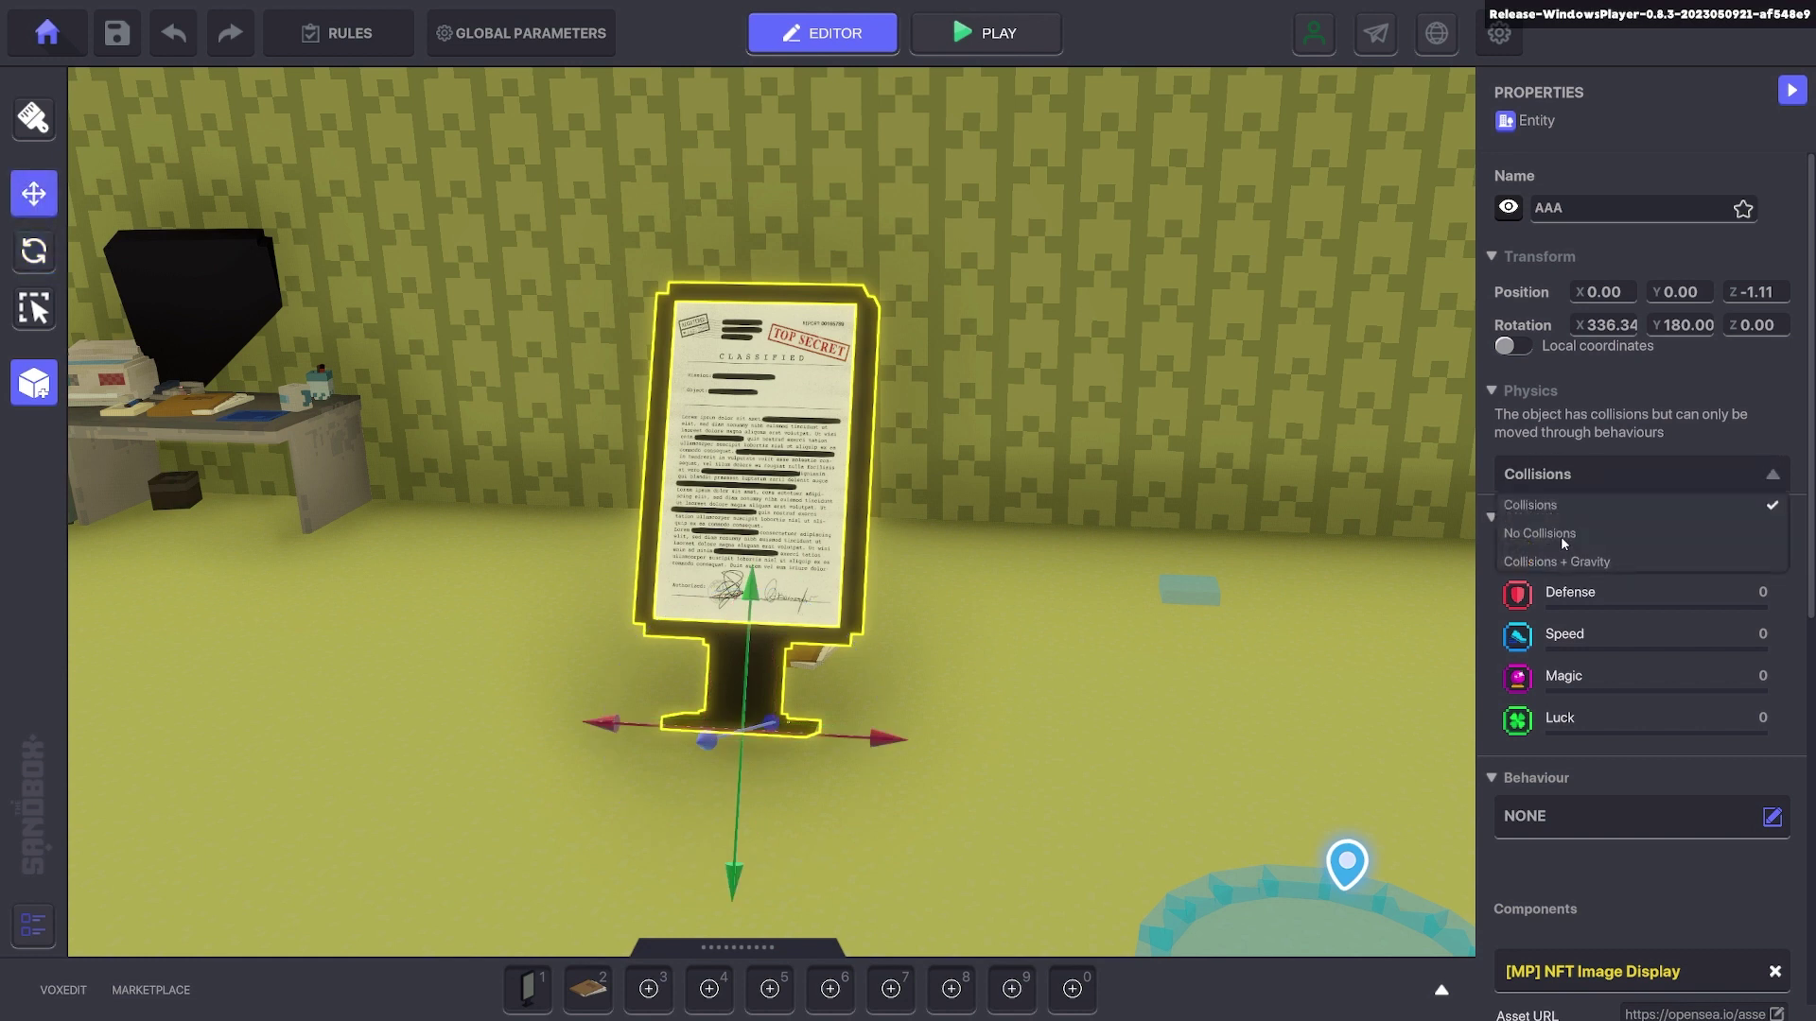
{"action": "left_click", "coordinate": [1568, 544]}
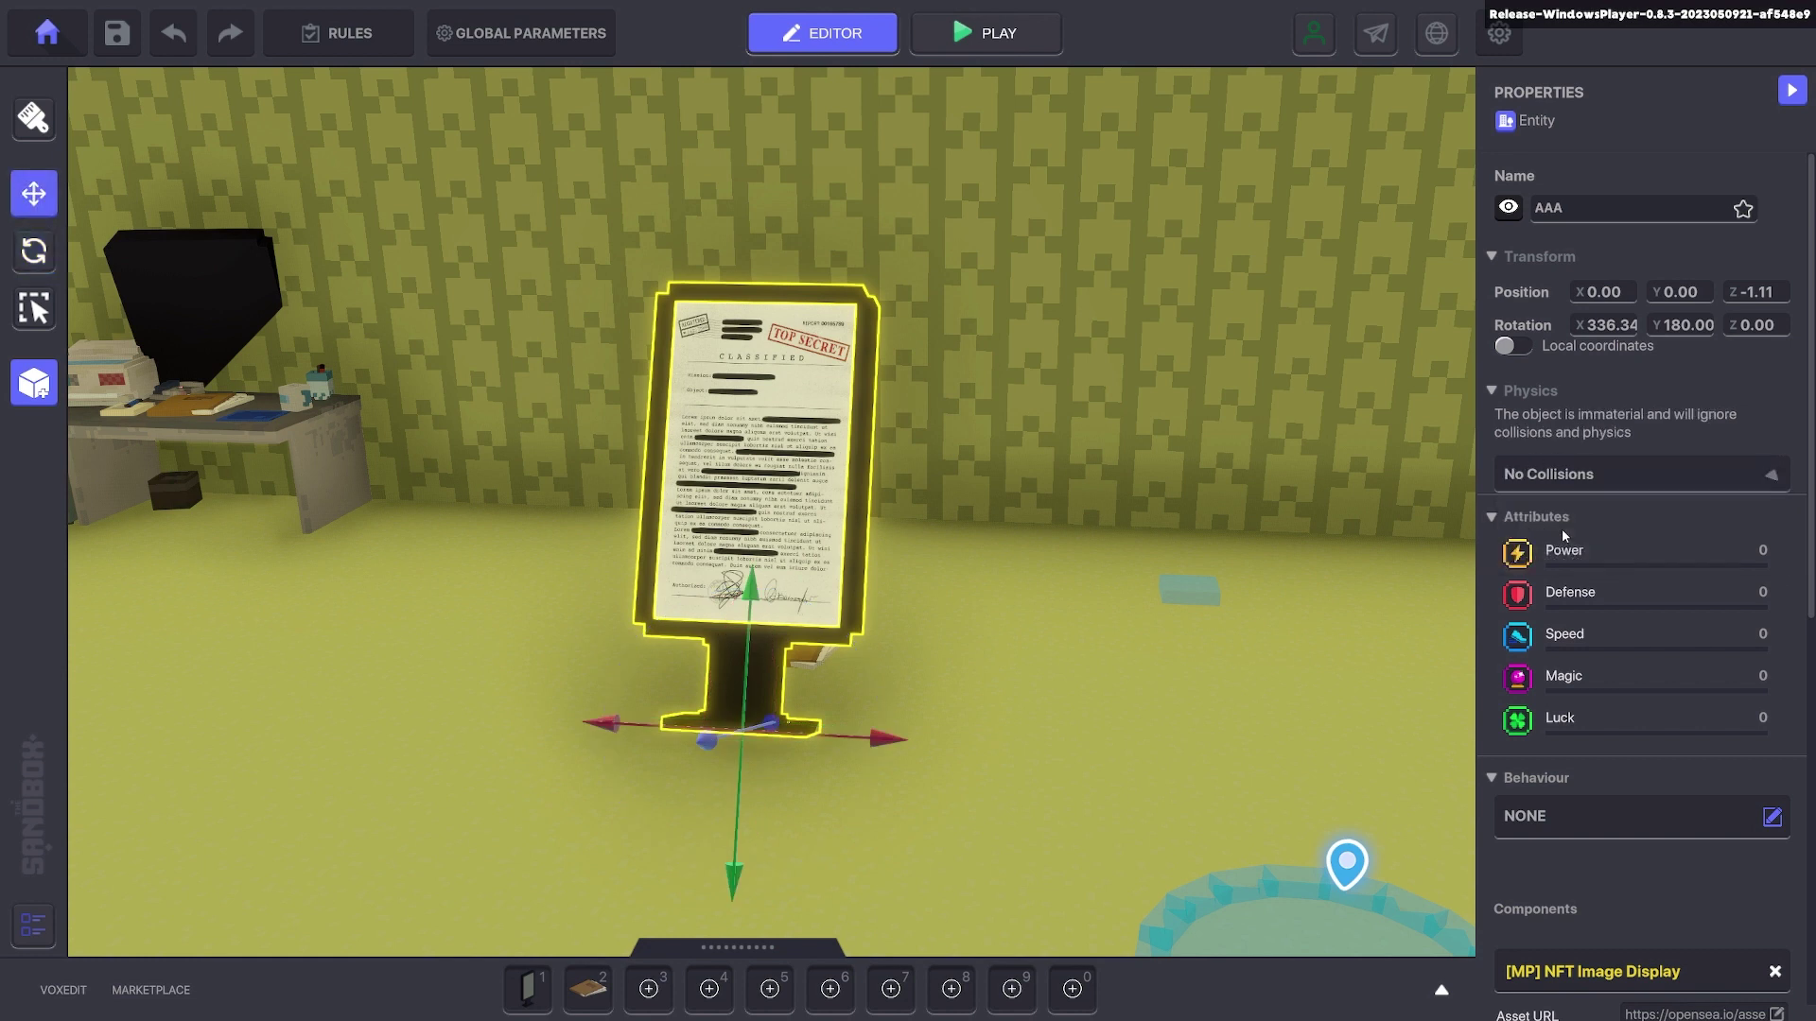
{"action": "left_click", "coordinate": [1511, 208]}
{"action": "left_click", "coordinate": [1059, 661]}
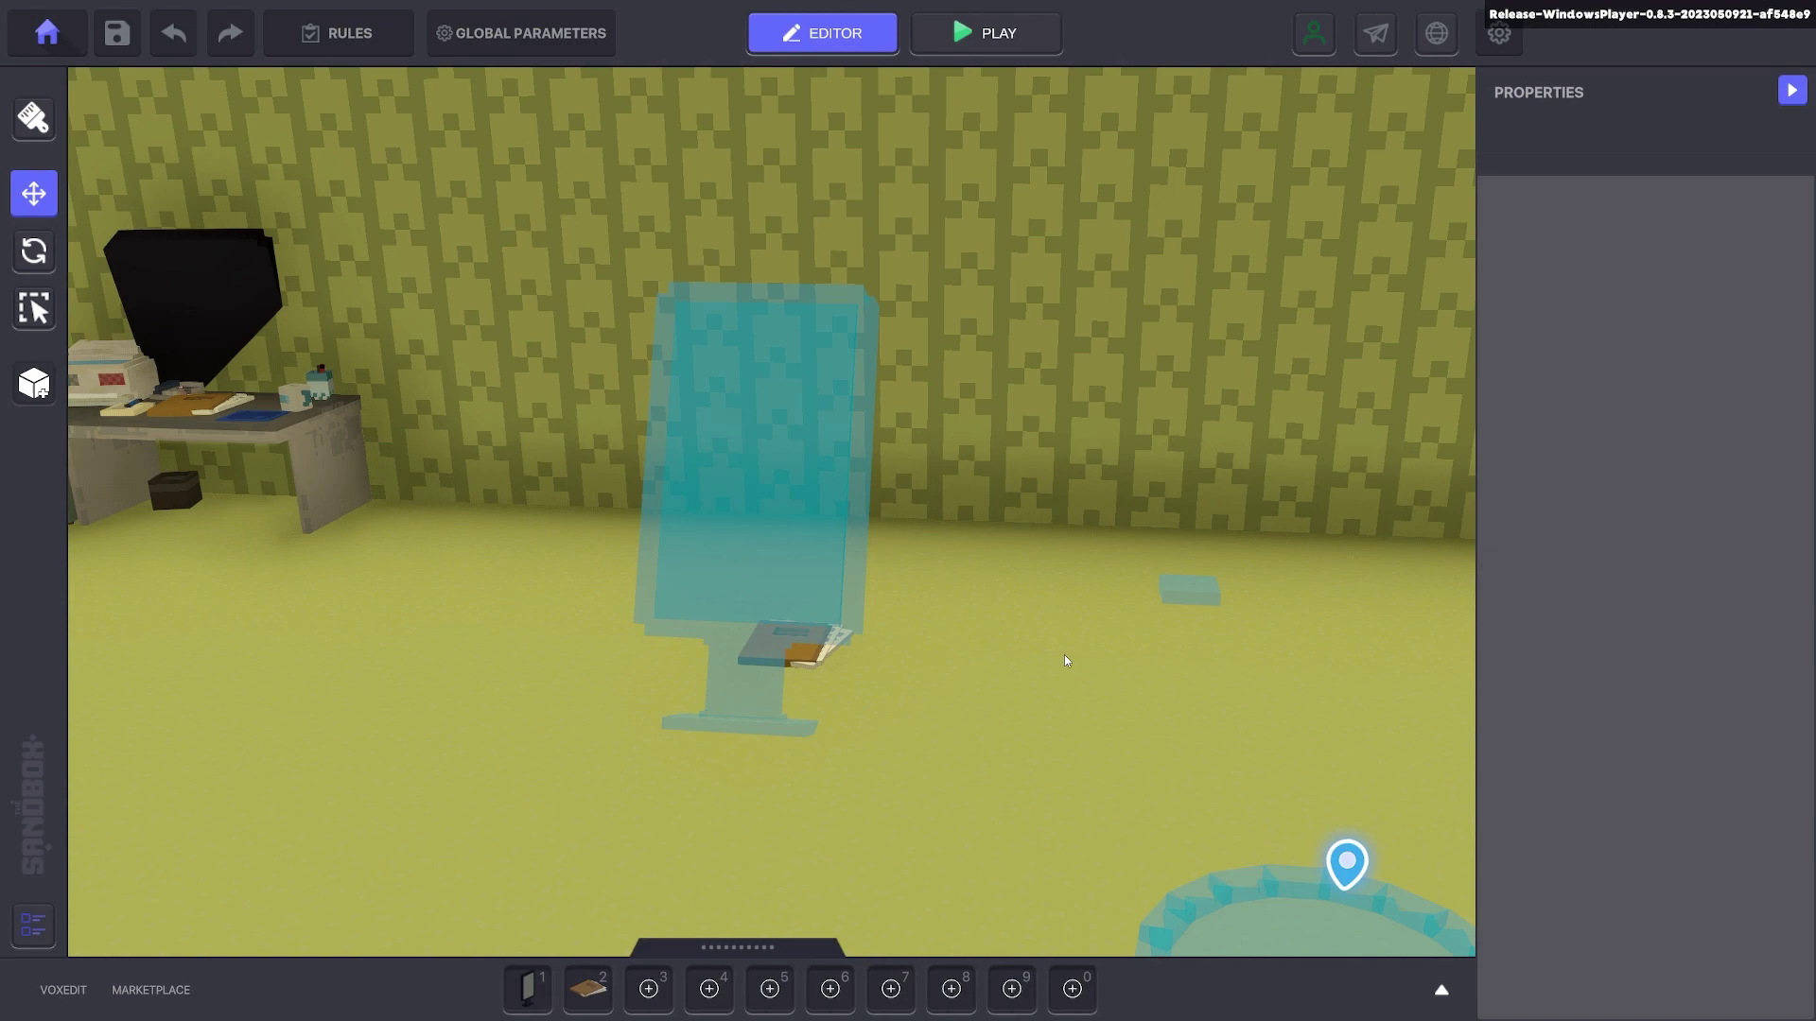
- Playtest the experience with the frame starting hidden, pick up the document file, and return to editing
{"action": "key", "text": "ctrl+p"}
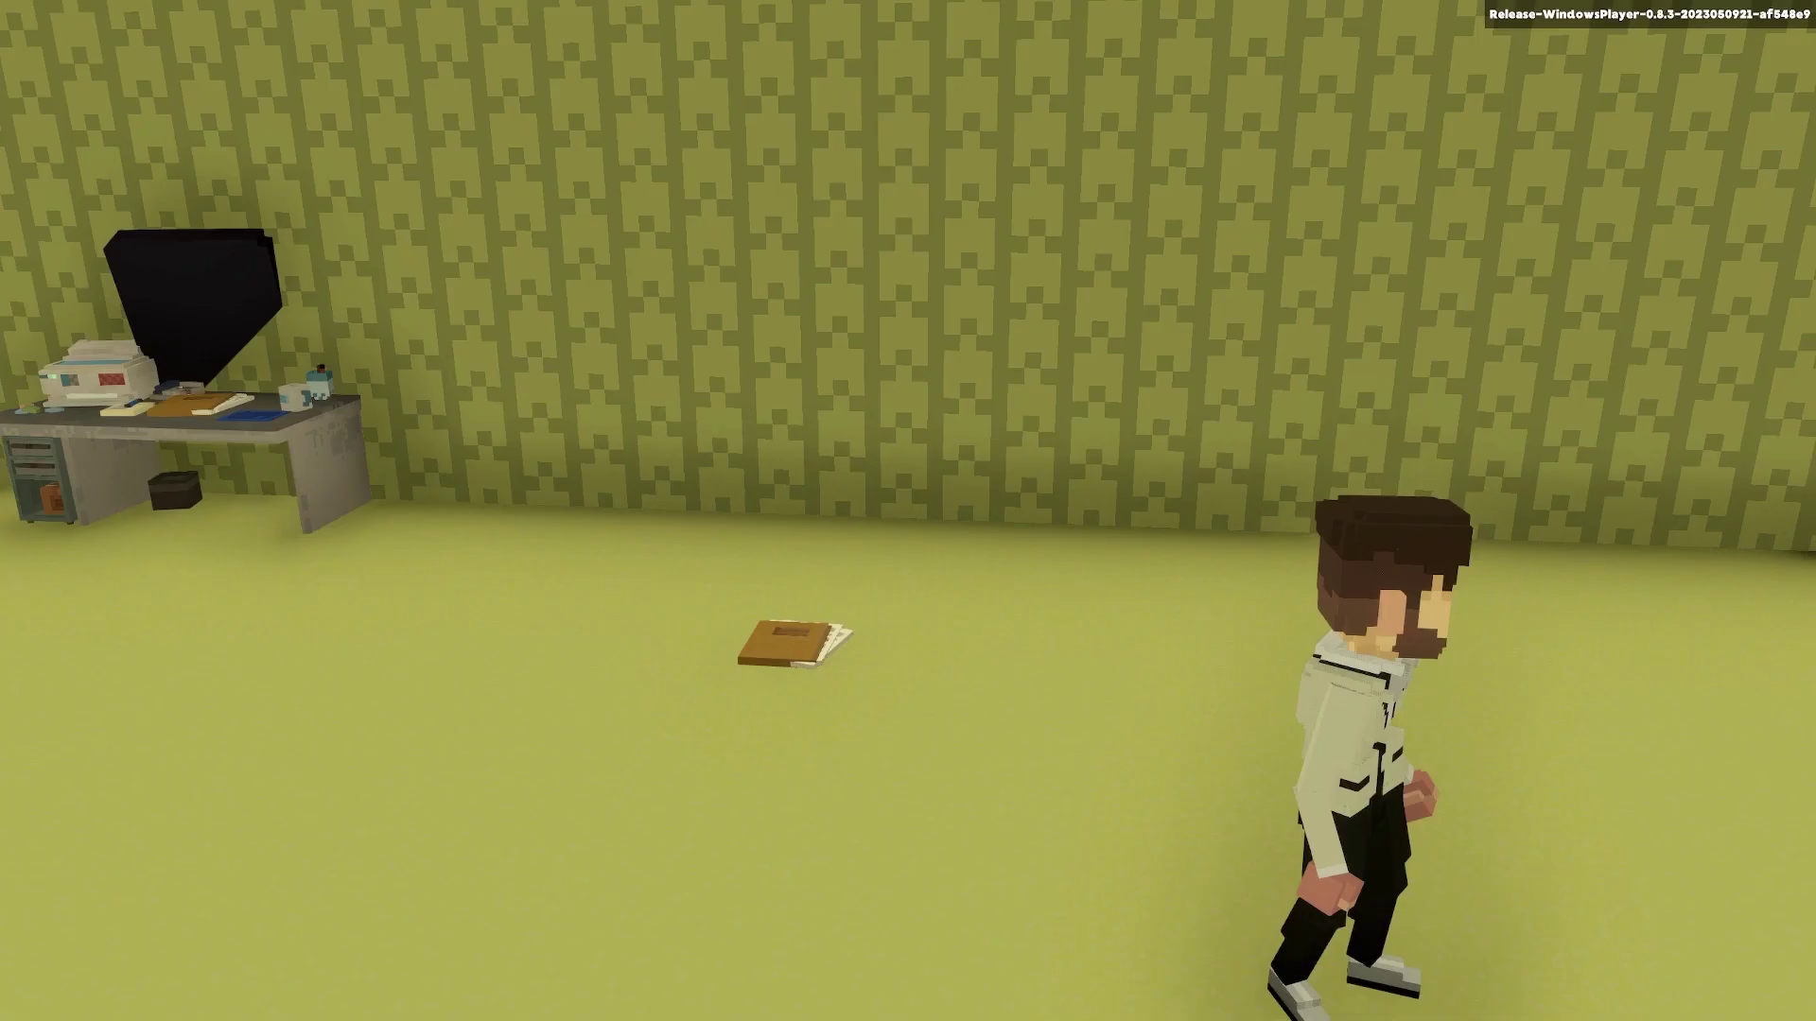
{"action": "key", "text": "a"}
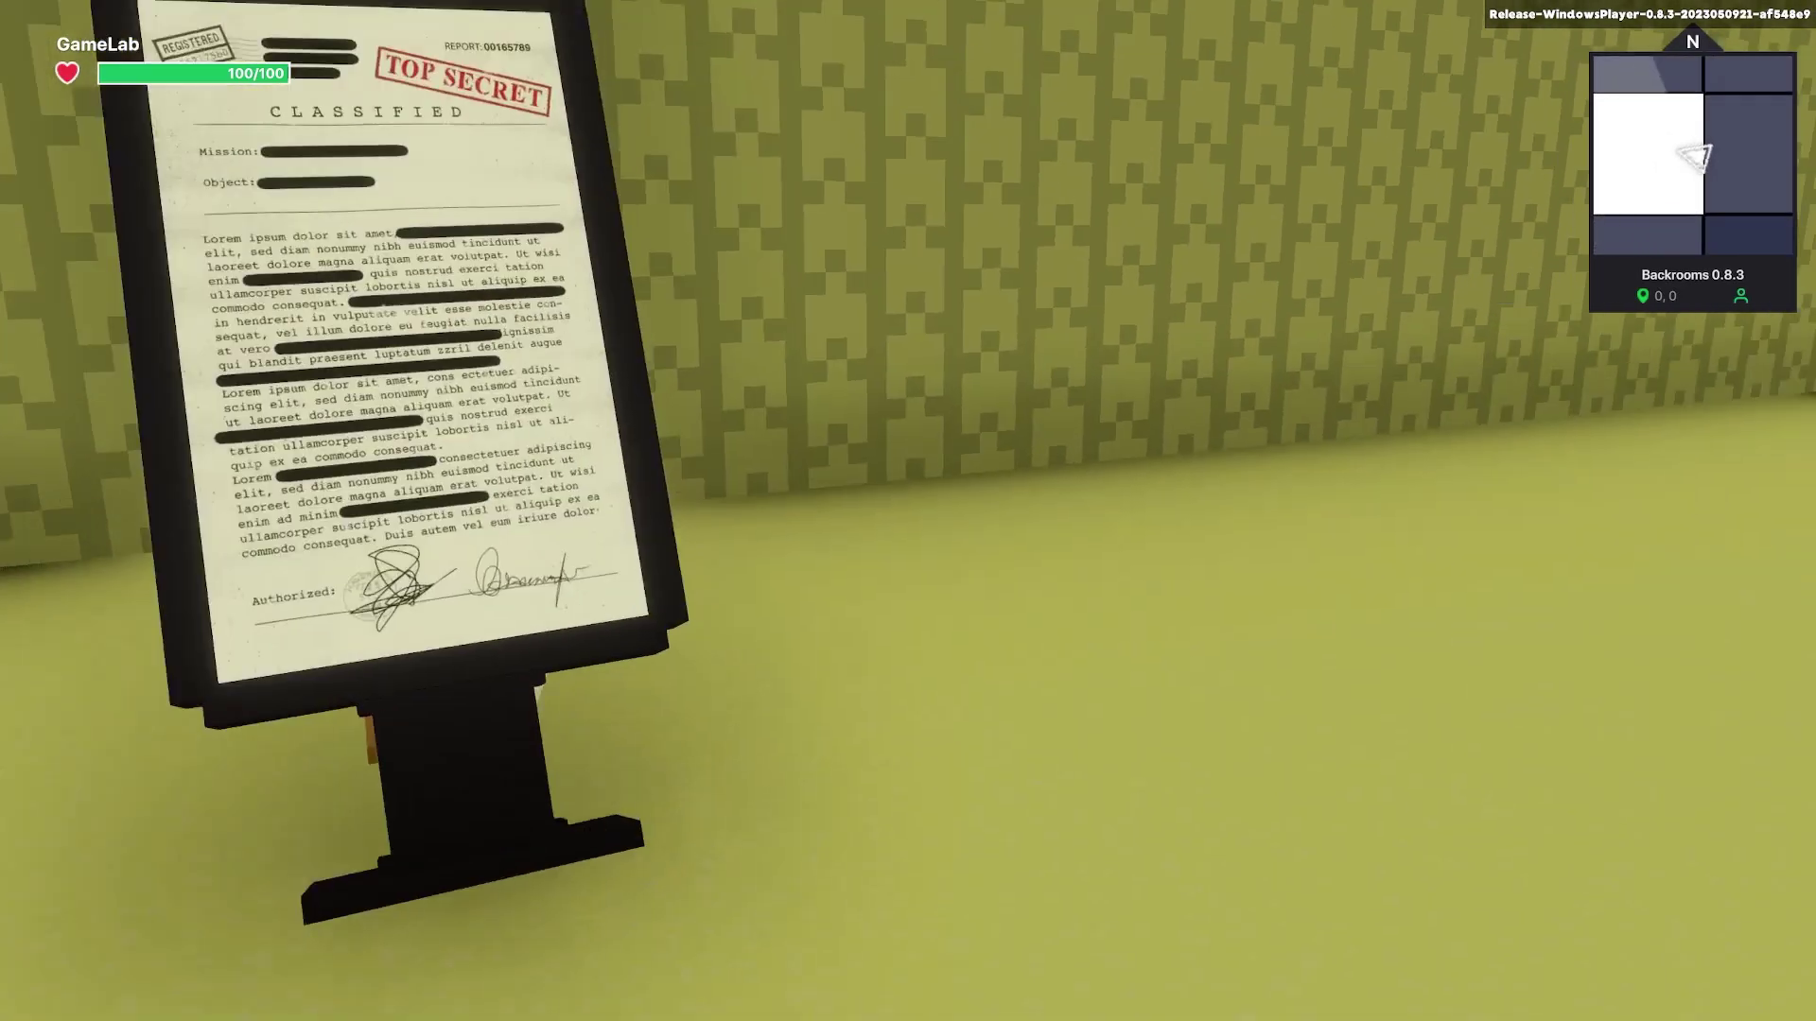
{"action": "key", "text": "a"}
{"action": "key", "text": "ctrl+p"}
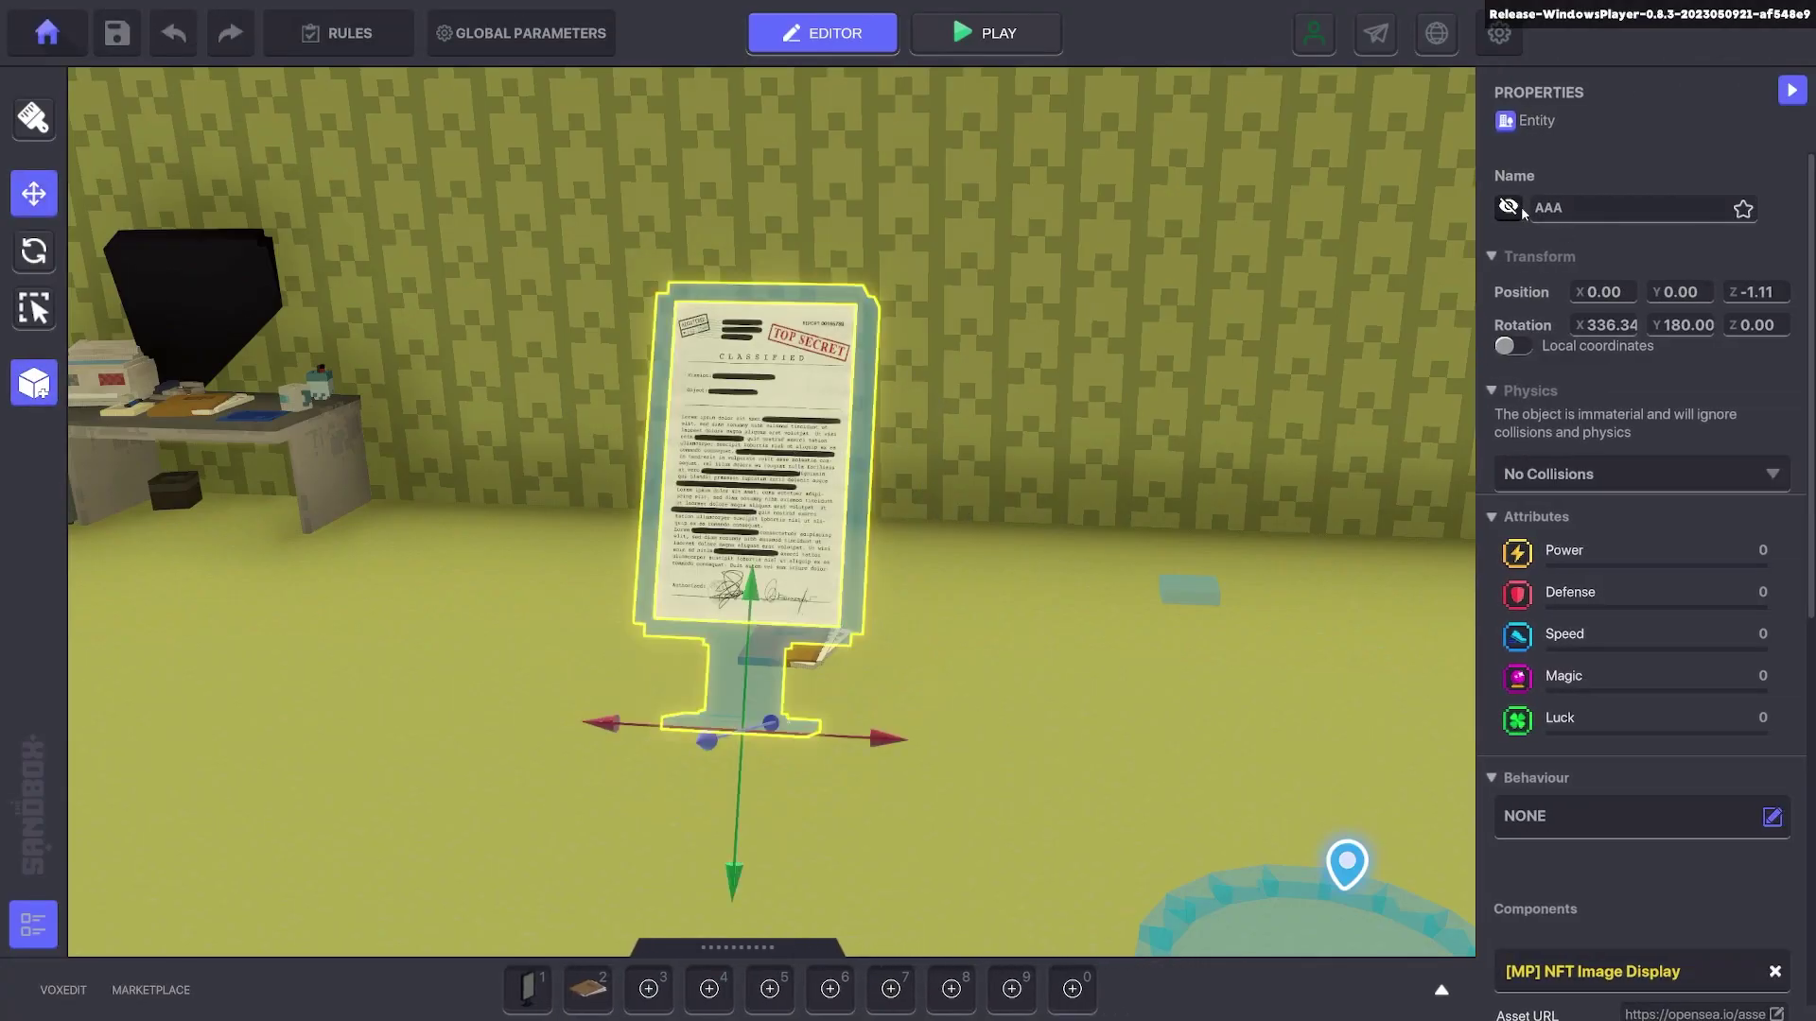
- Make the AAA frame visible again and playtest picking up the document file before returning to editing
{"action": "left_click", "coordinate": [1509, 207]}
{"action": "key", "text": "F5"}
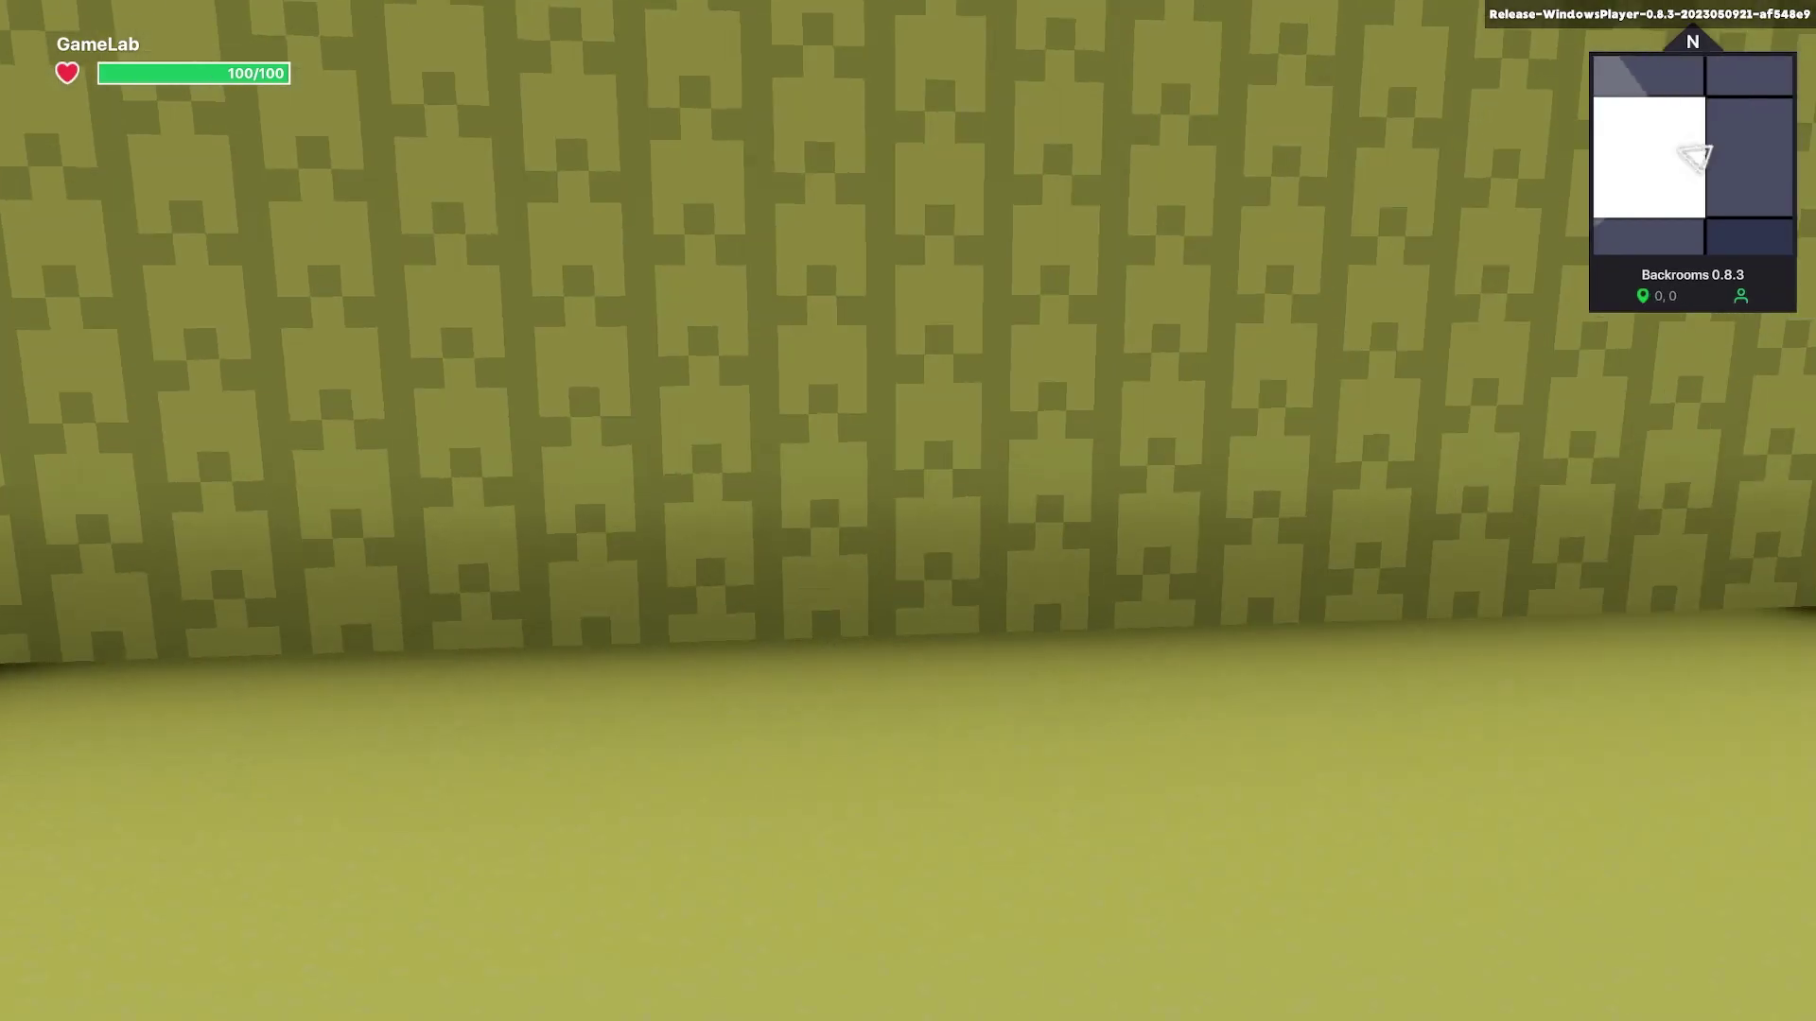
{"action": "key", "text": "a"}
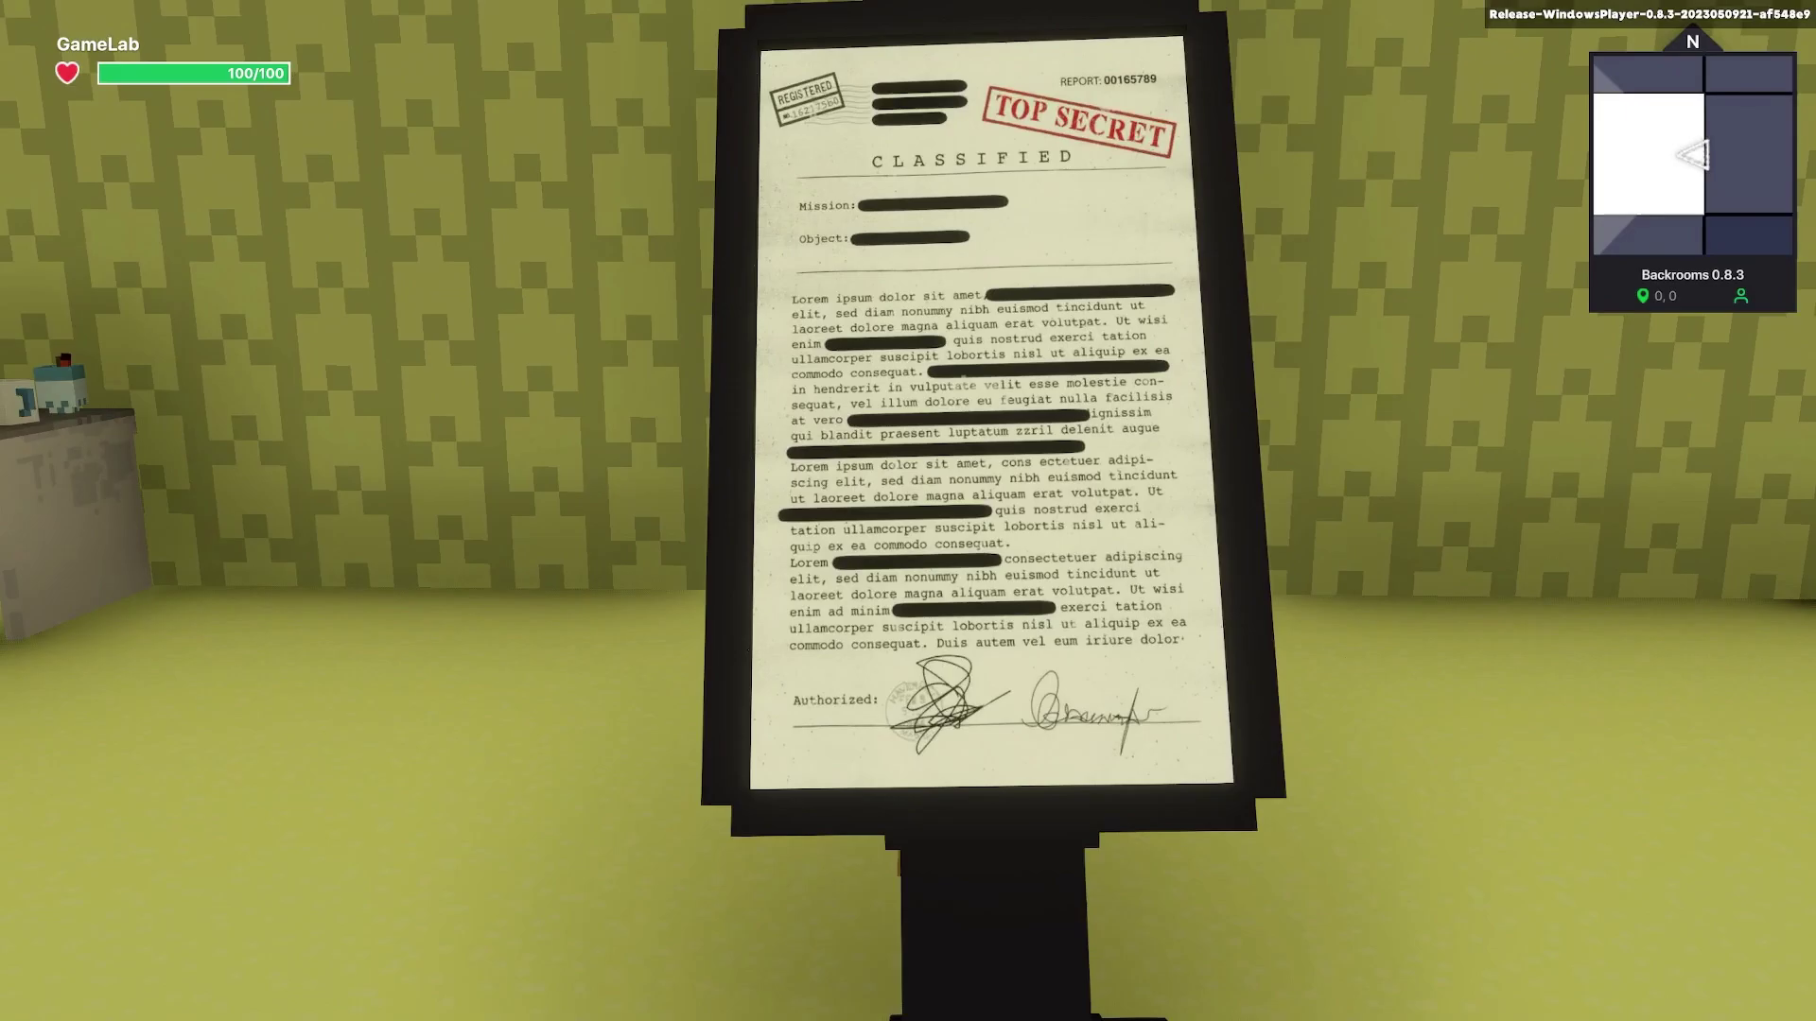
{"action": "key", "text": "Escape"}
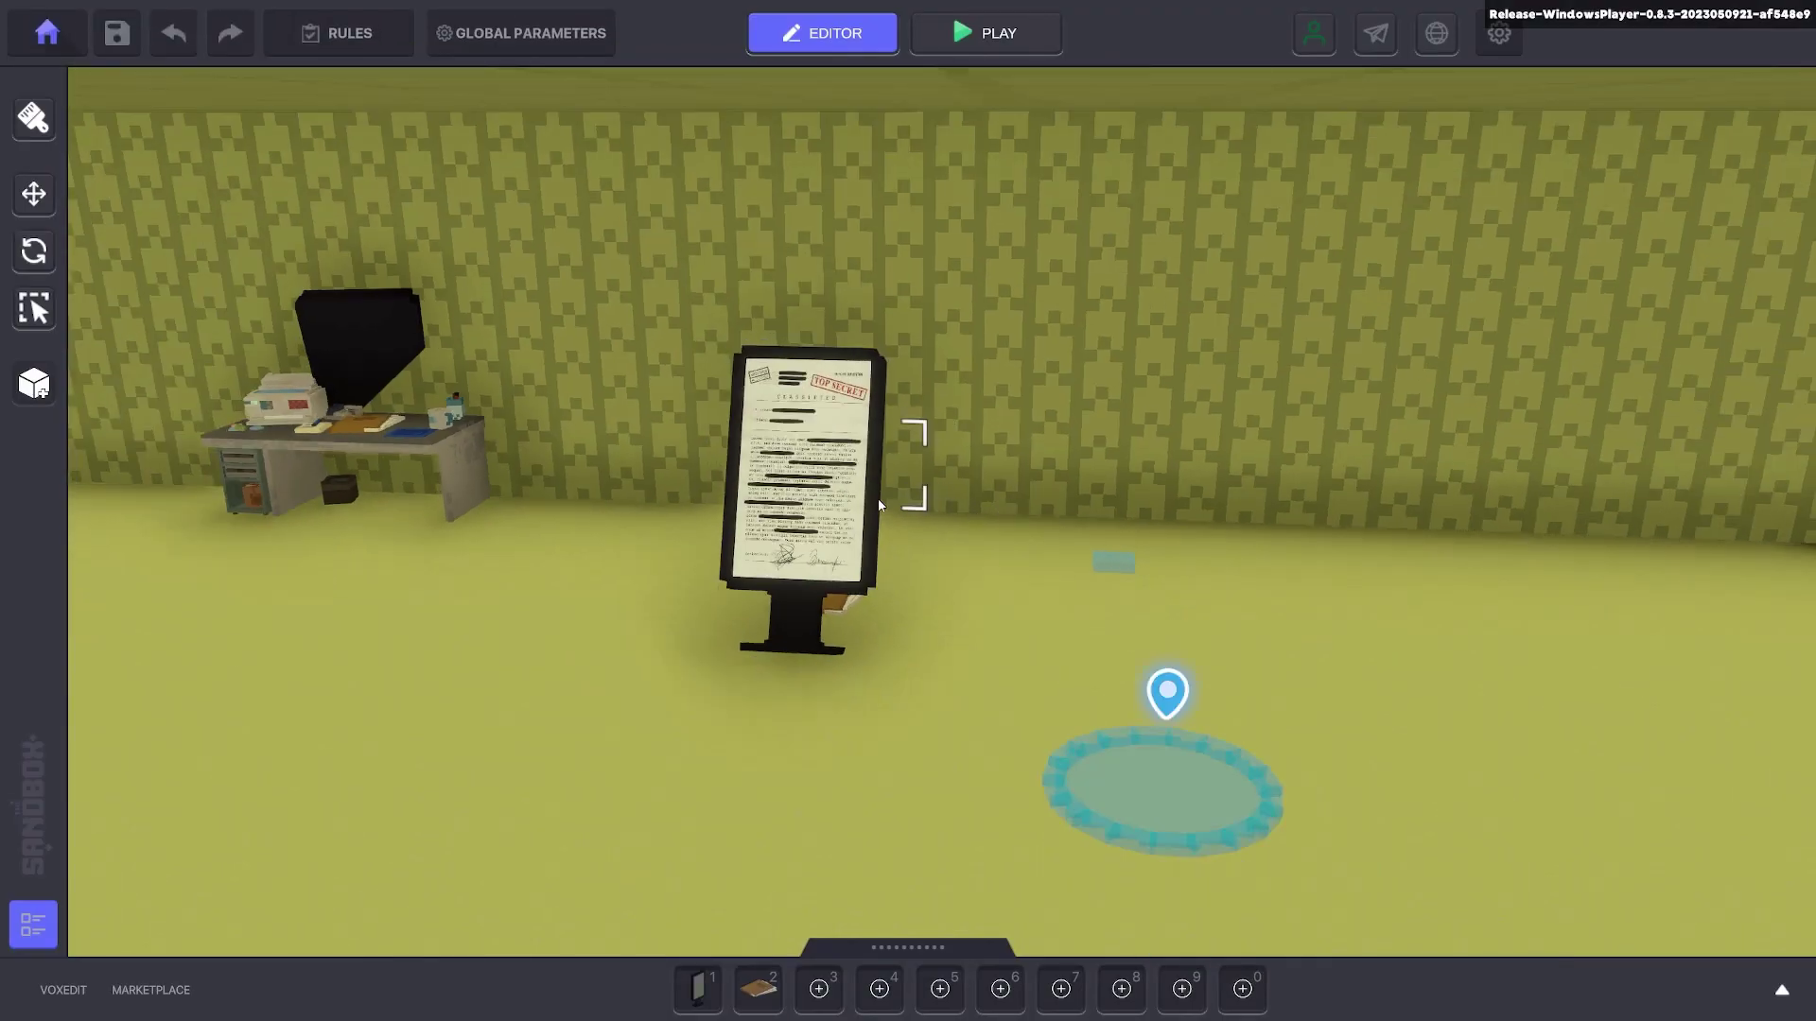
{"action": "left_click", "coordinate": [877, 504]}
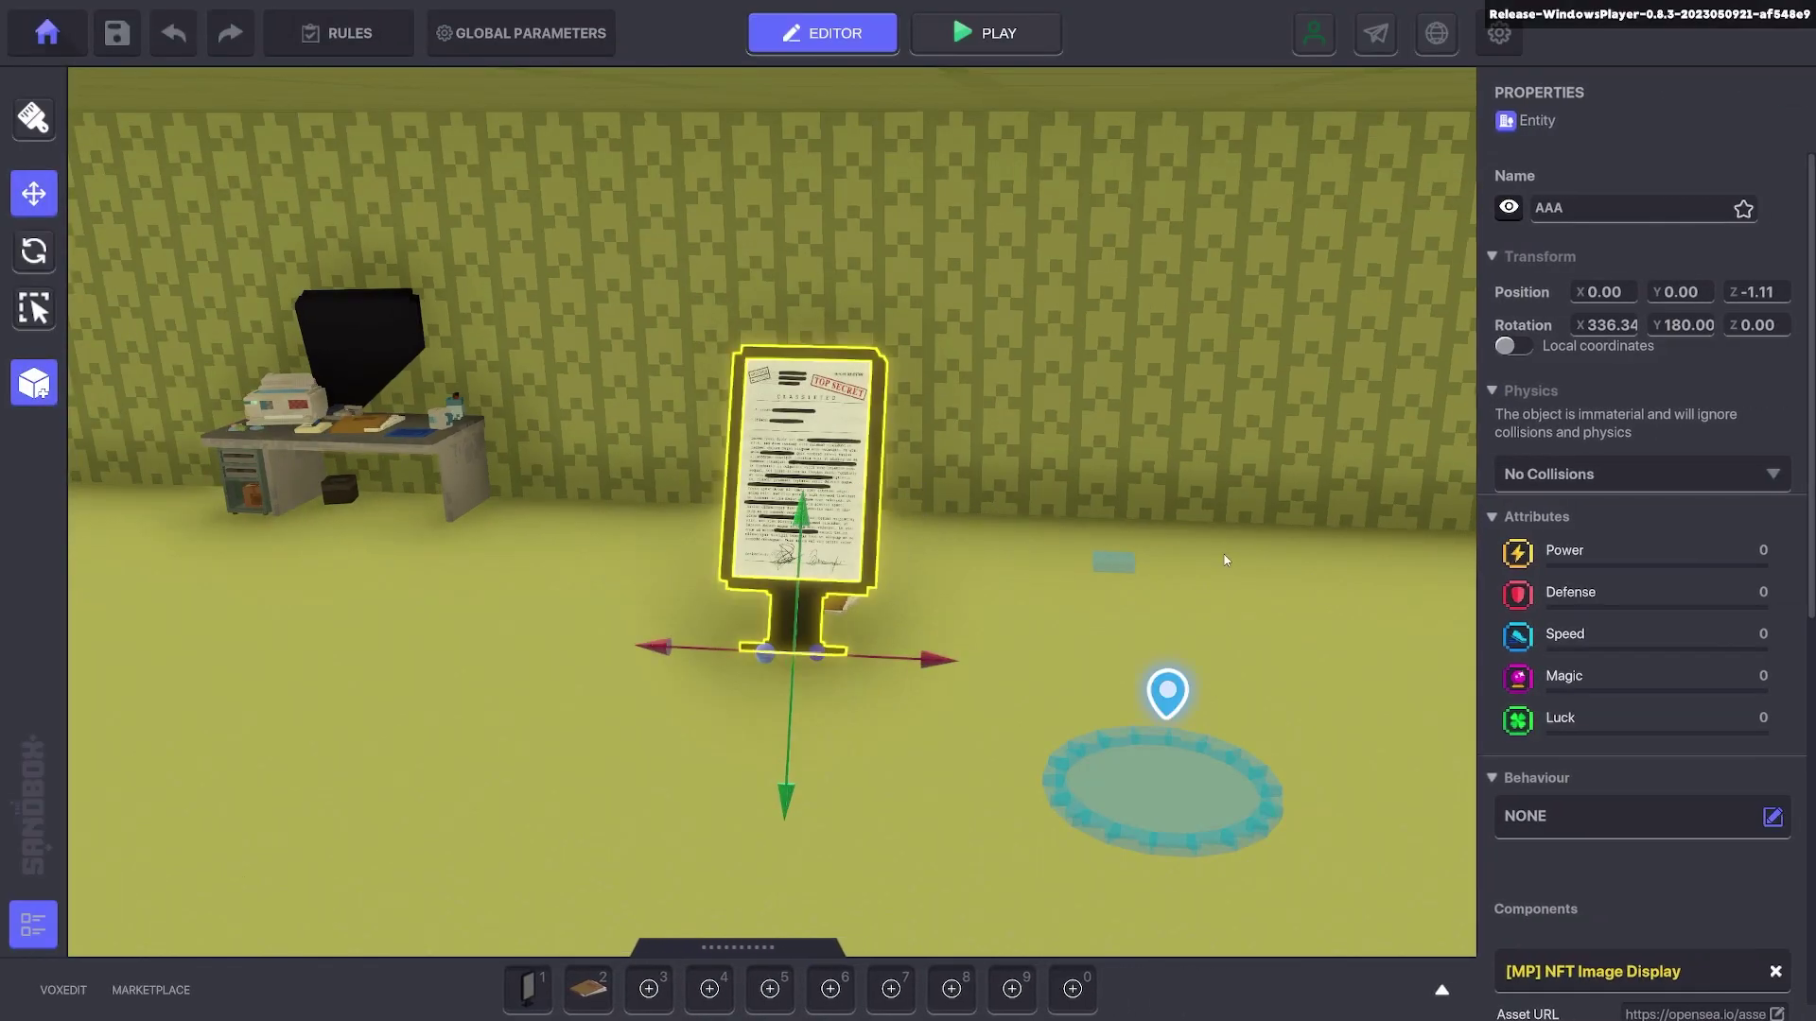
{"action": "key", "text": "d"}
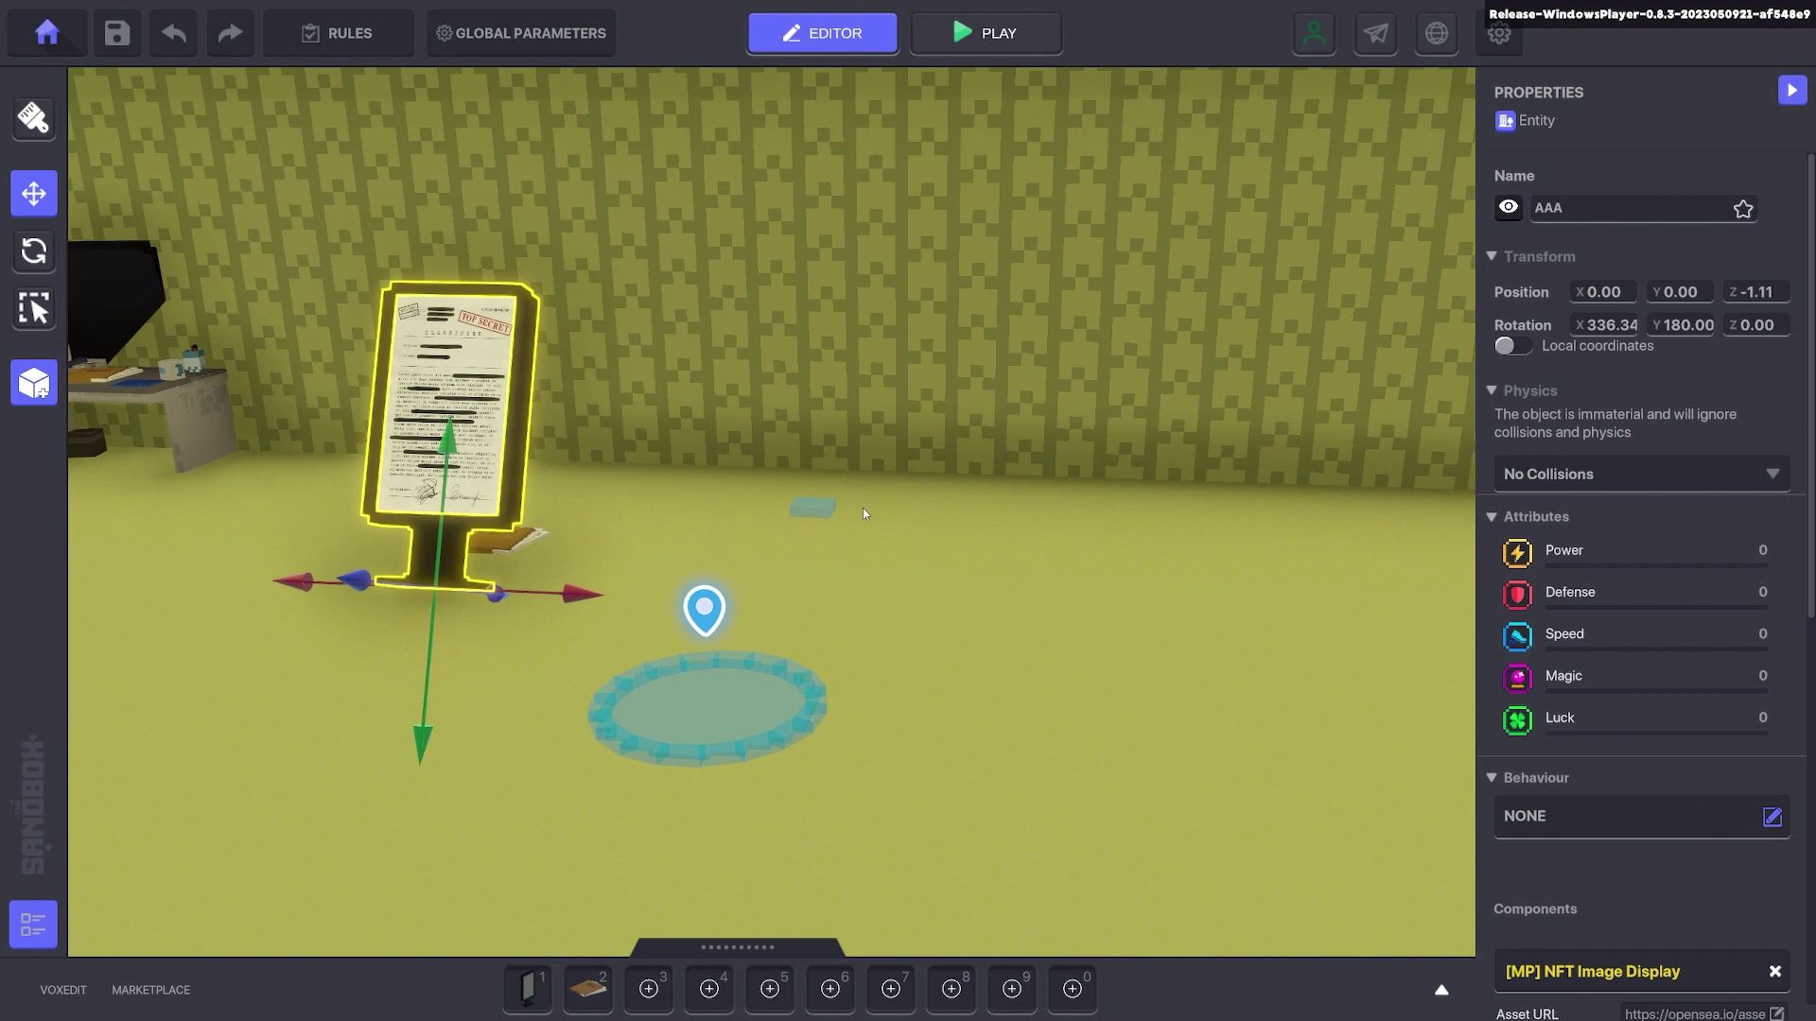
{"action": "left_click", "coordinate": [813, 508]}
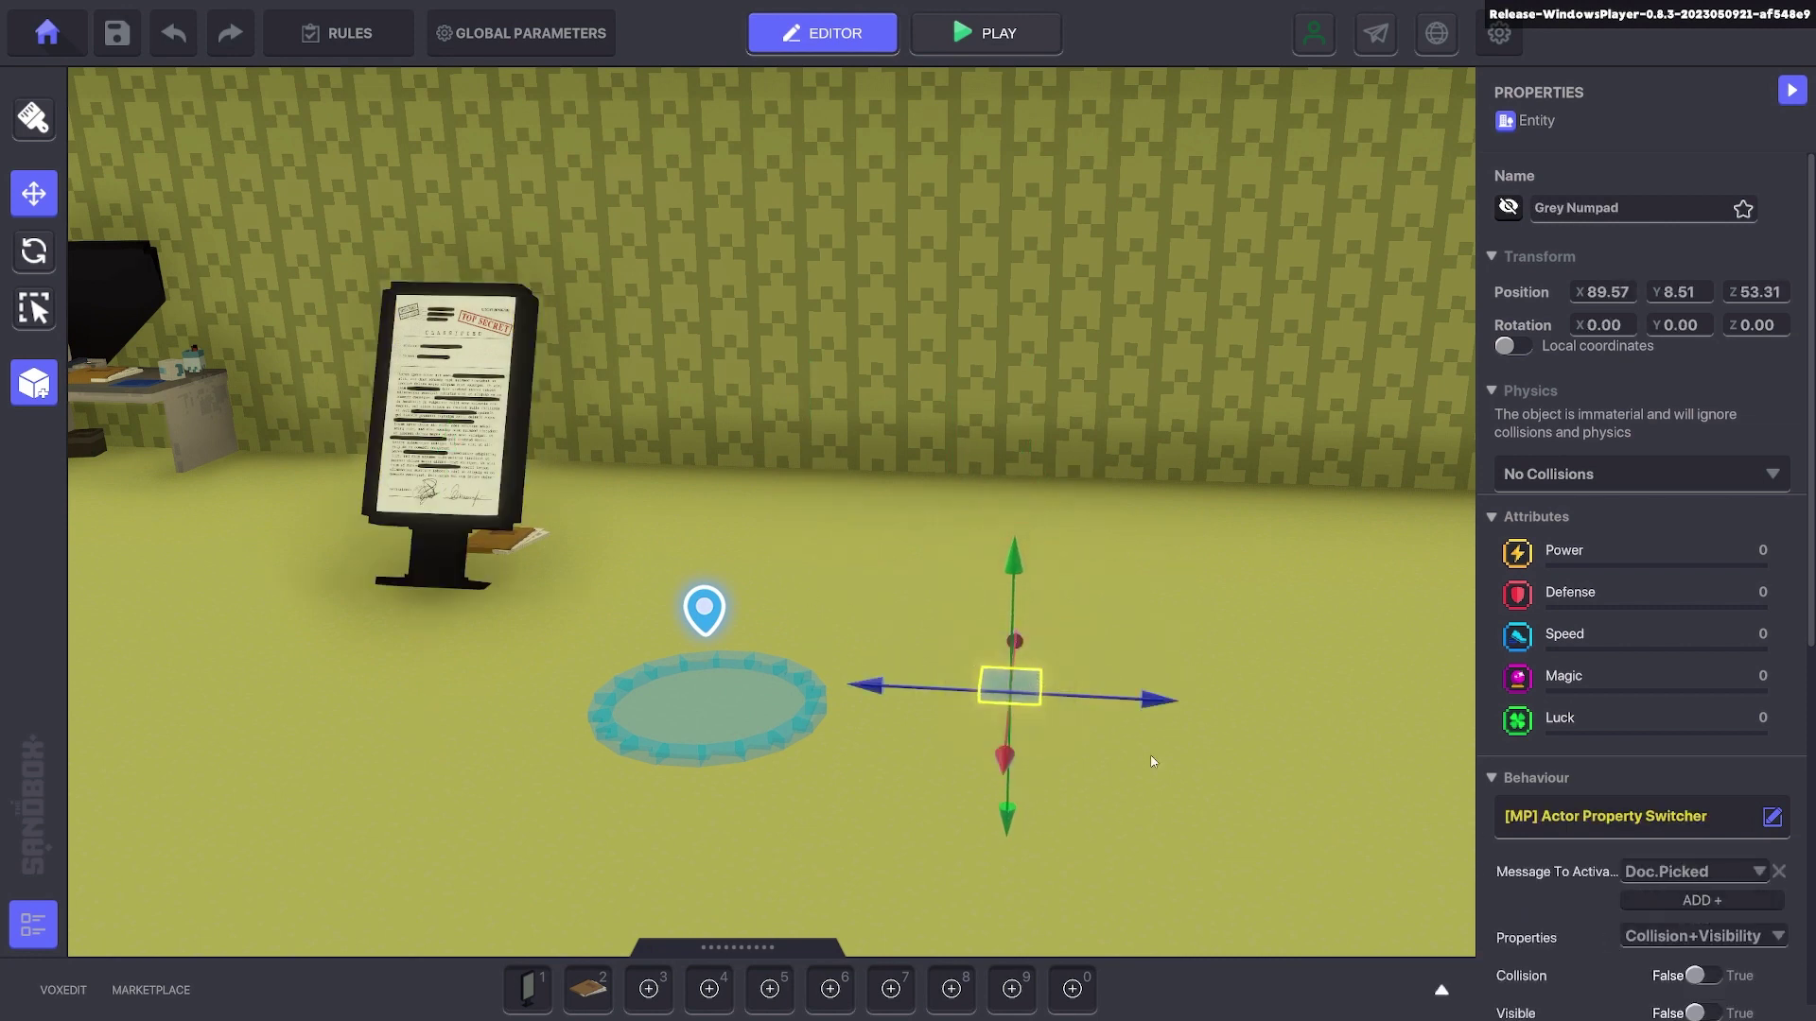
{"action": "key", "text": "ctrl+d"}
{"action": "left_click", "coordinate": [1636, 816]}
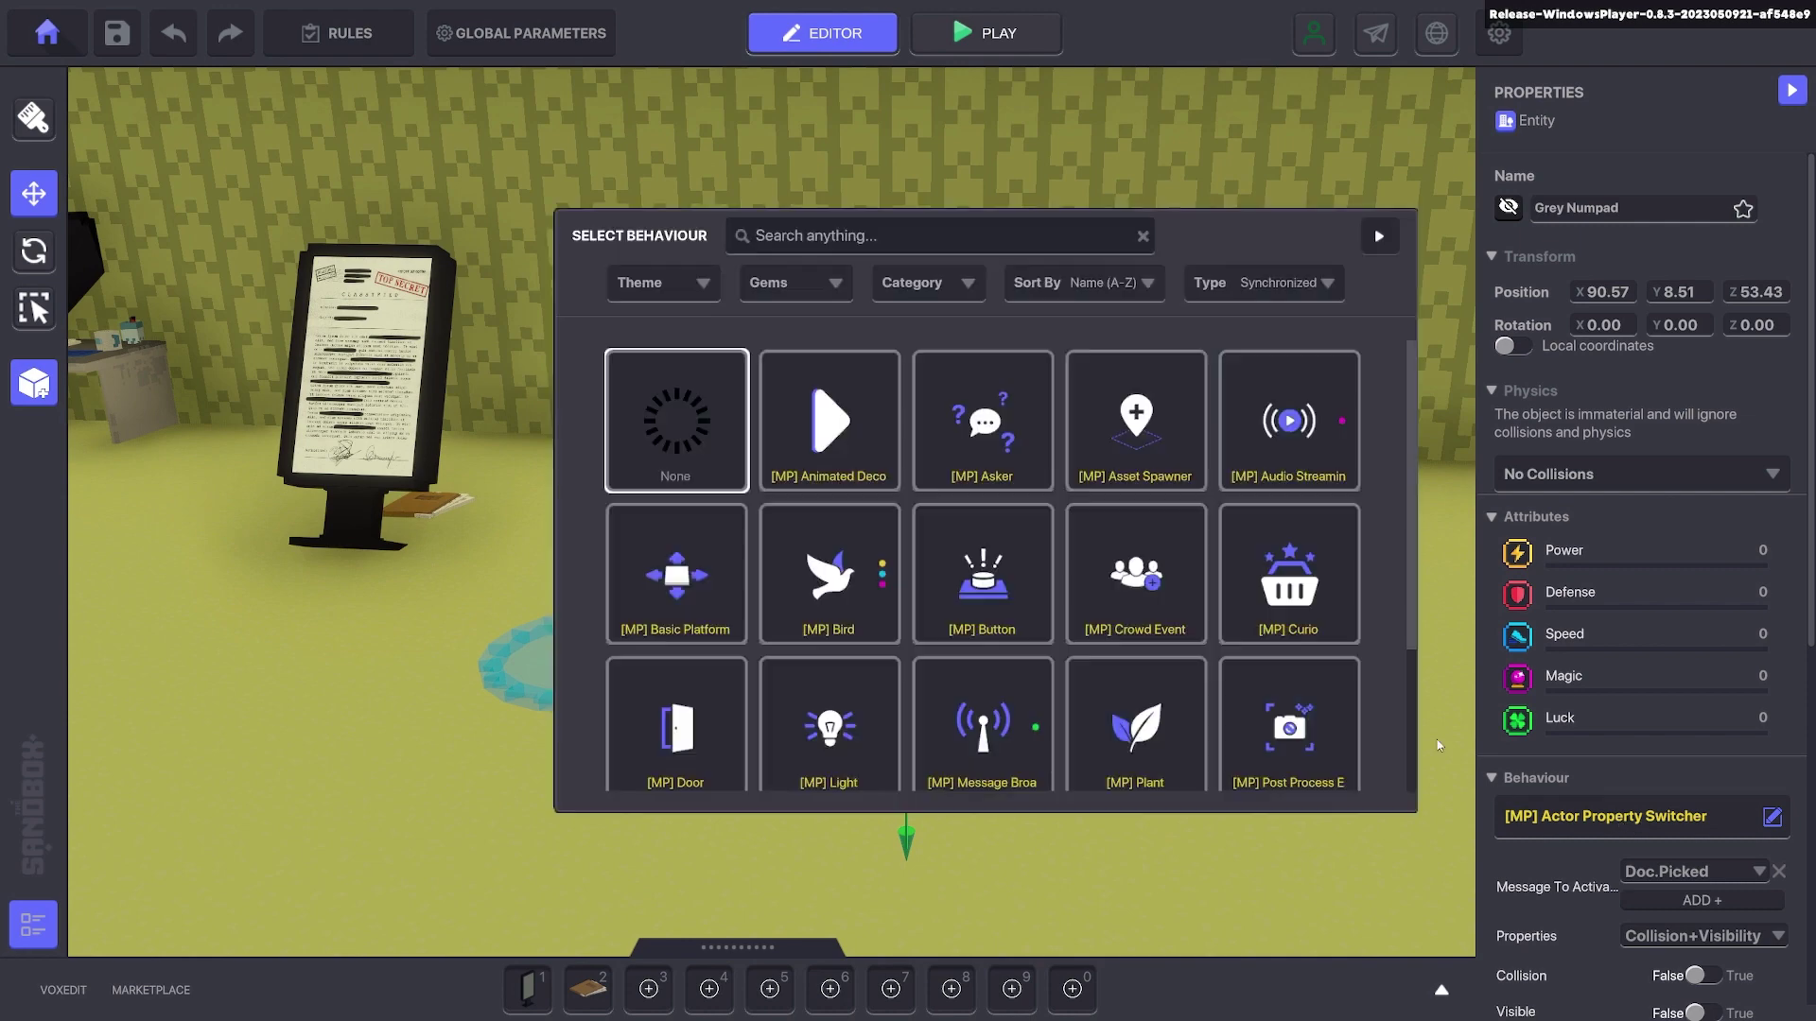
{"action": "left_click", "coordinate": [674, 435]}
{"action": "scroll", "coordinate": [1687, 554], "scroll_direction": "down", "scroll_amount": 4}
{"action": "left_click", "coordinate": [1687, 560]}
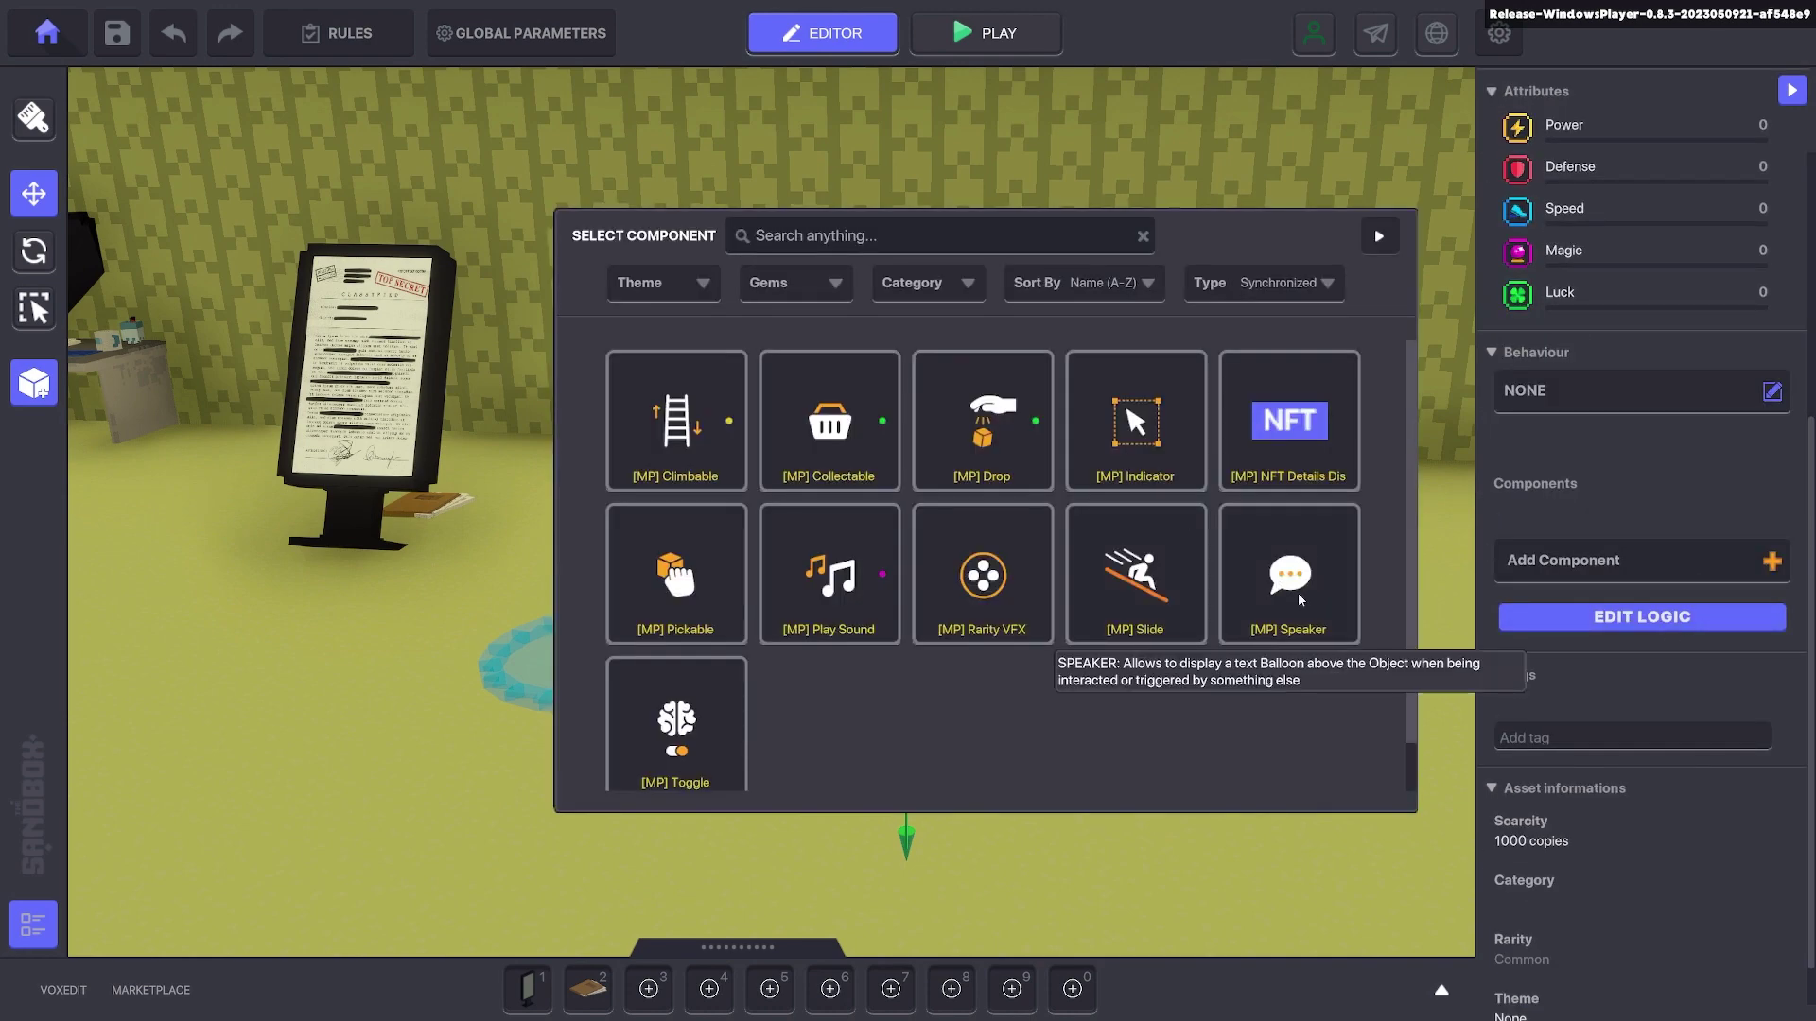
{"action": "left_click", "coordinate": [1380, 237]}
{"action": "left_click", "coordinate": [1188, 661]}
{"action": "left_click", "coordinate": [925, 709]}
{"action": "key", "text": "Delete"}
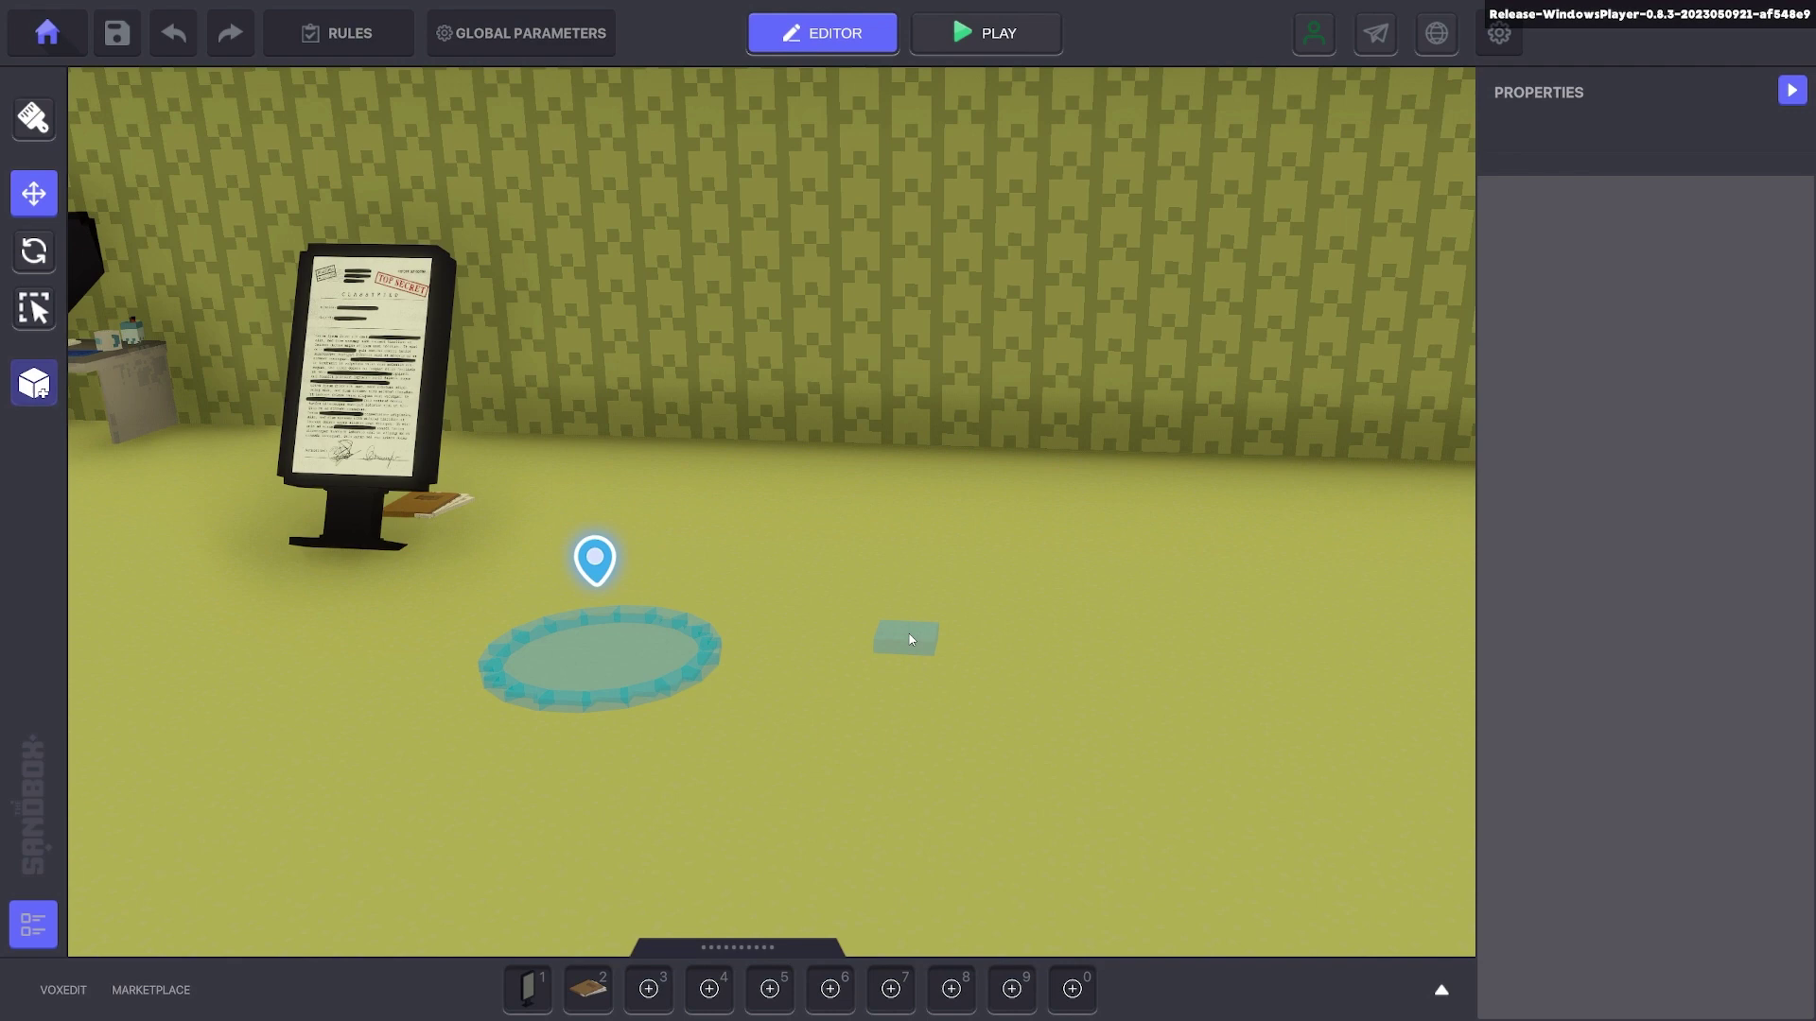
- Add the Speaker component to the Grey Numpad beside the spawn point
{"action": "left_click", "coordinate": [910, 634]}
{"action": "scroll", "coordinate": [1598, 652], "scroll_direction": "down", "scroll_amount": 5}
{"action": "left_click", "coordinate": [1639, 632]}
{"action": "left_click", "coordinate": [1289, 587]}
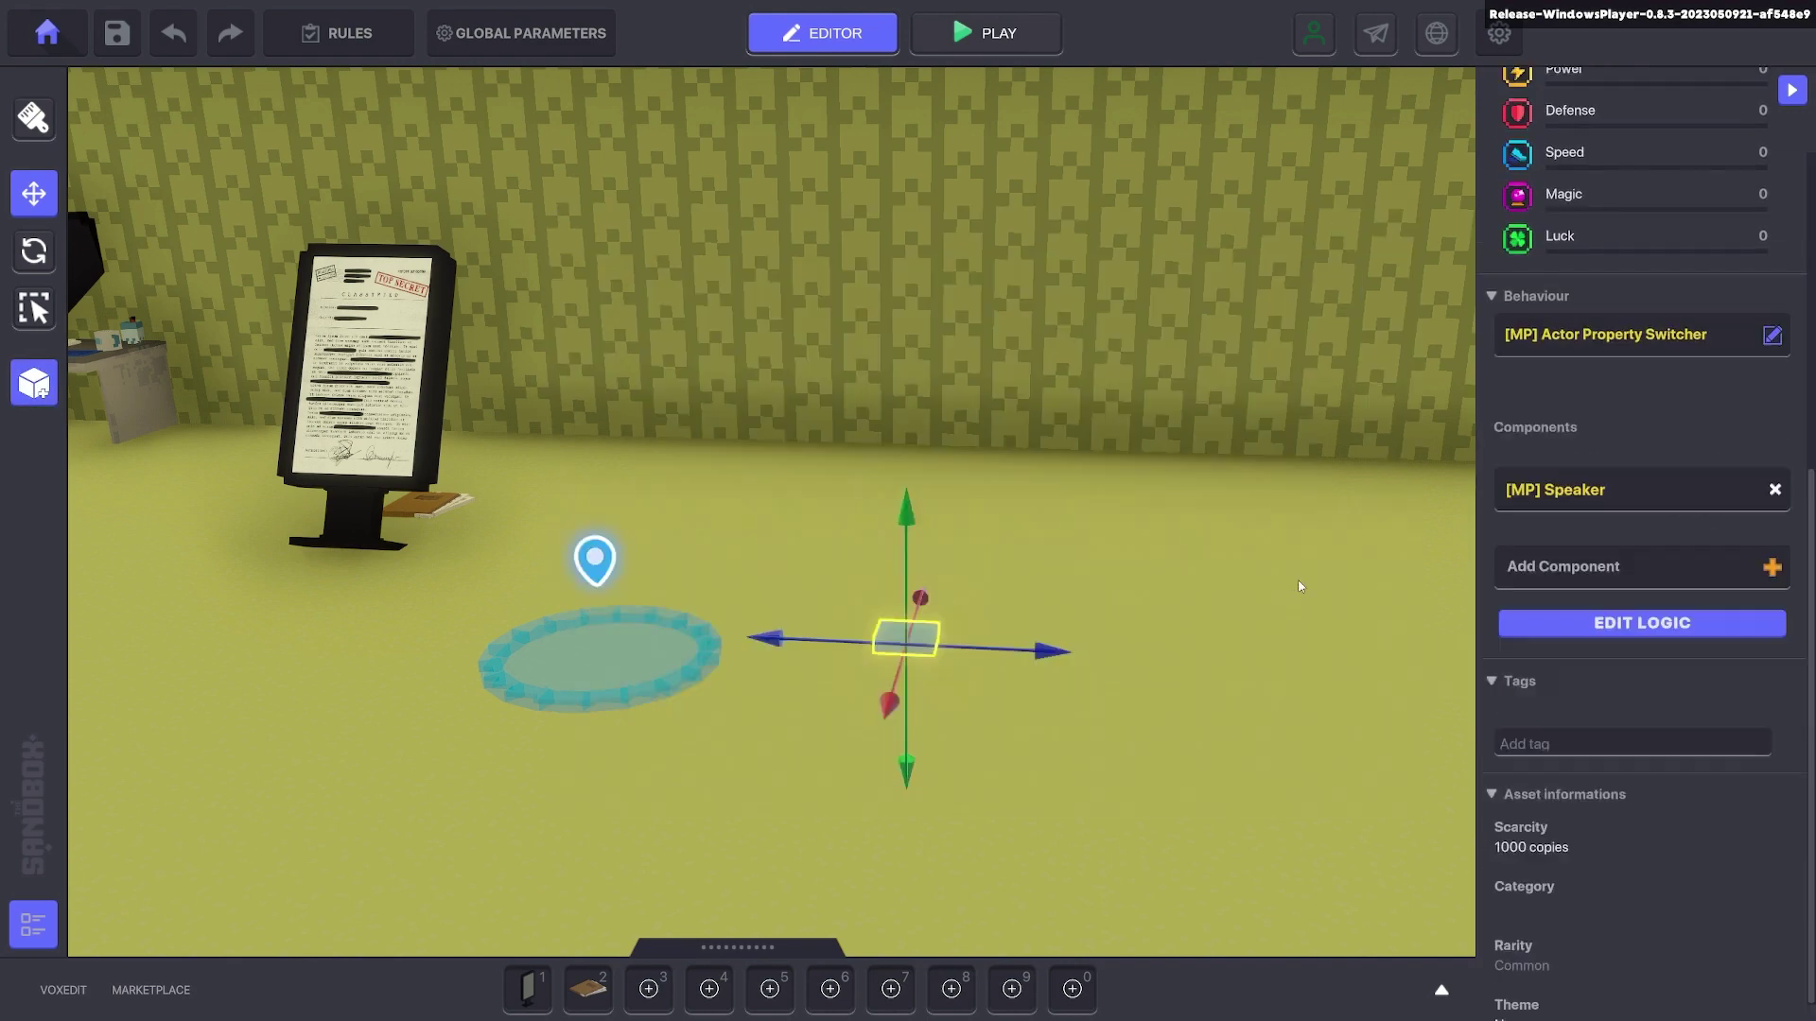
- Clear the Speaker's display text, set its display duration to 0.1, and turn off Look At Target
{"action": "scroll", "coordinate": [1717, 756], "scroll_direction": "down", "scroll_amount": 1}
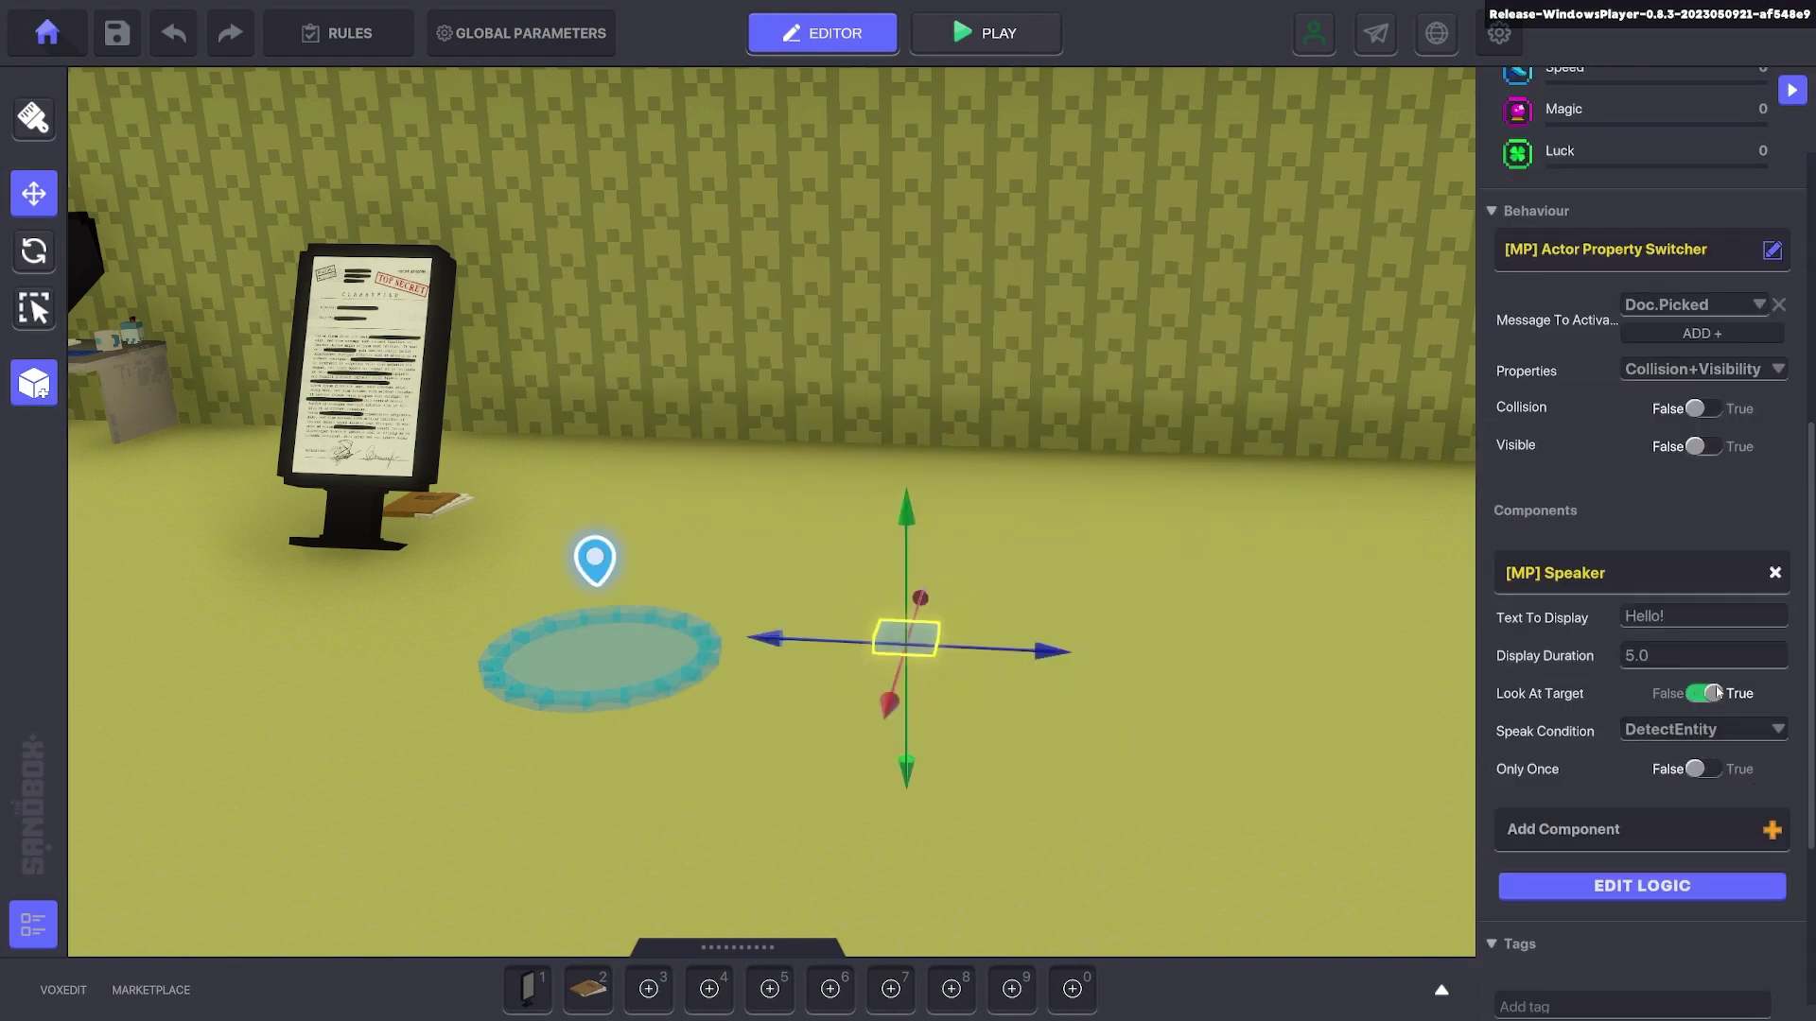
{"action": "left_click", "coordinate": [1687, 609]}
{"action": "key", "text": "BackSpace"}
{"action": "left_click", "coordinate": [1674, 662]}
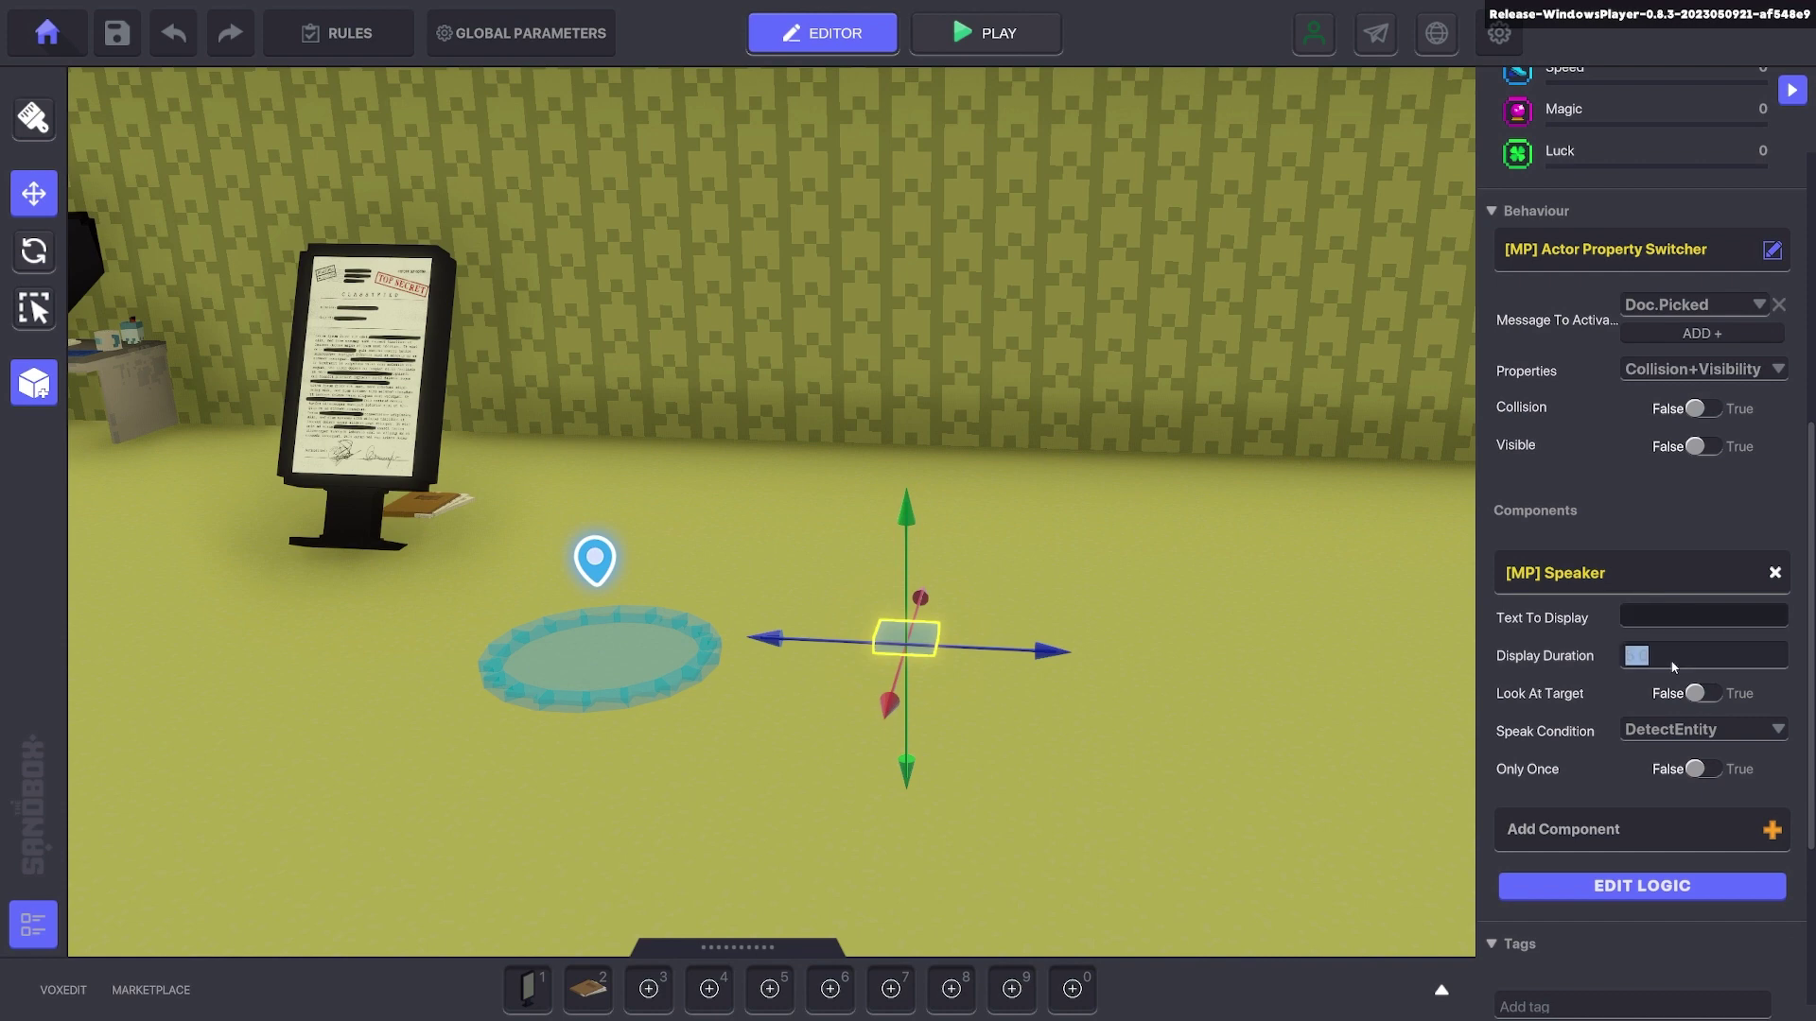
- In the Grey Numpad's logic settings, have the Speaker send Doc.Picked and enable Only Once, then deselect the numpad
{"action": "left_click", "coordinate": [1659, 887]}
{"action": "scroll", "coordinate": [1640, 723], "scroll_direction": "down", "scroll_amount": 8}
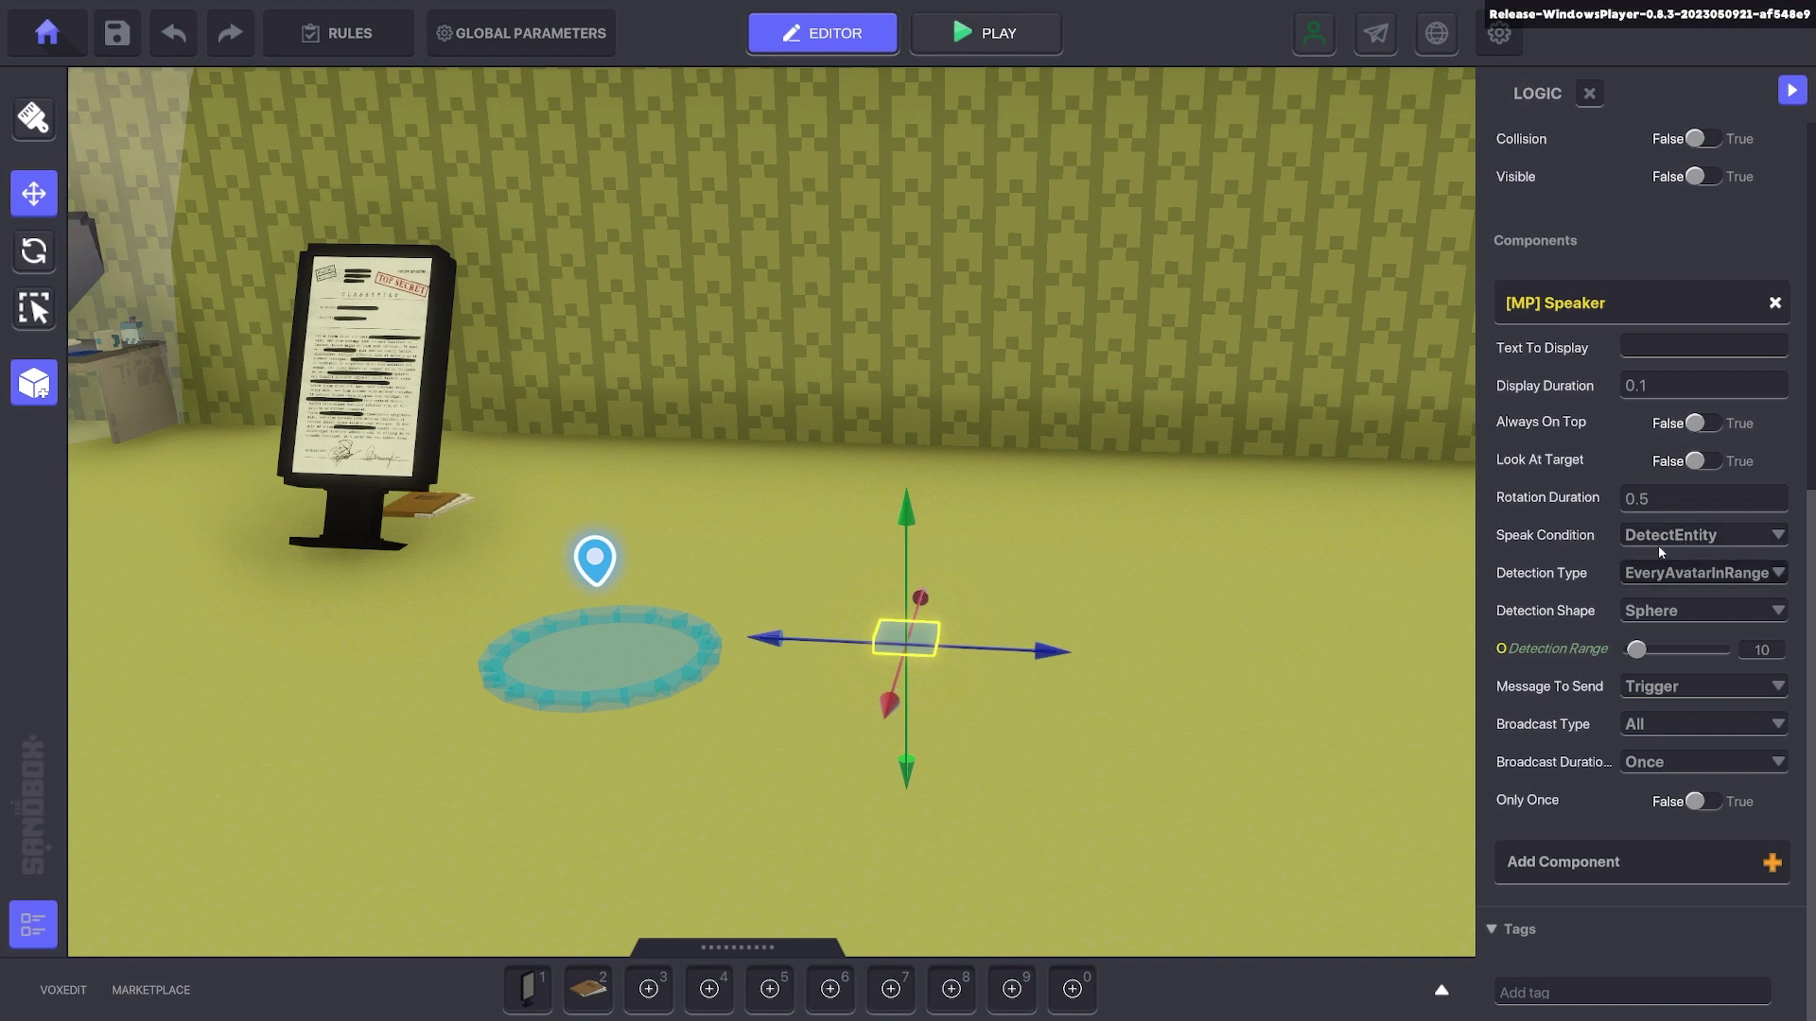
{"action": "left_click", "coordinate": [1671, 691]}
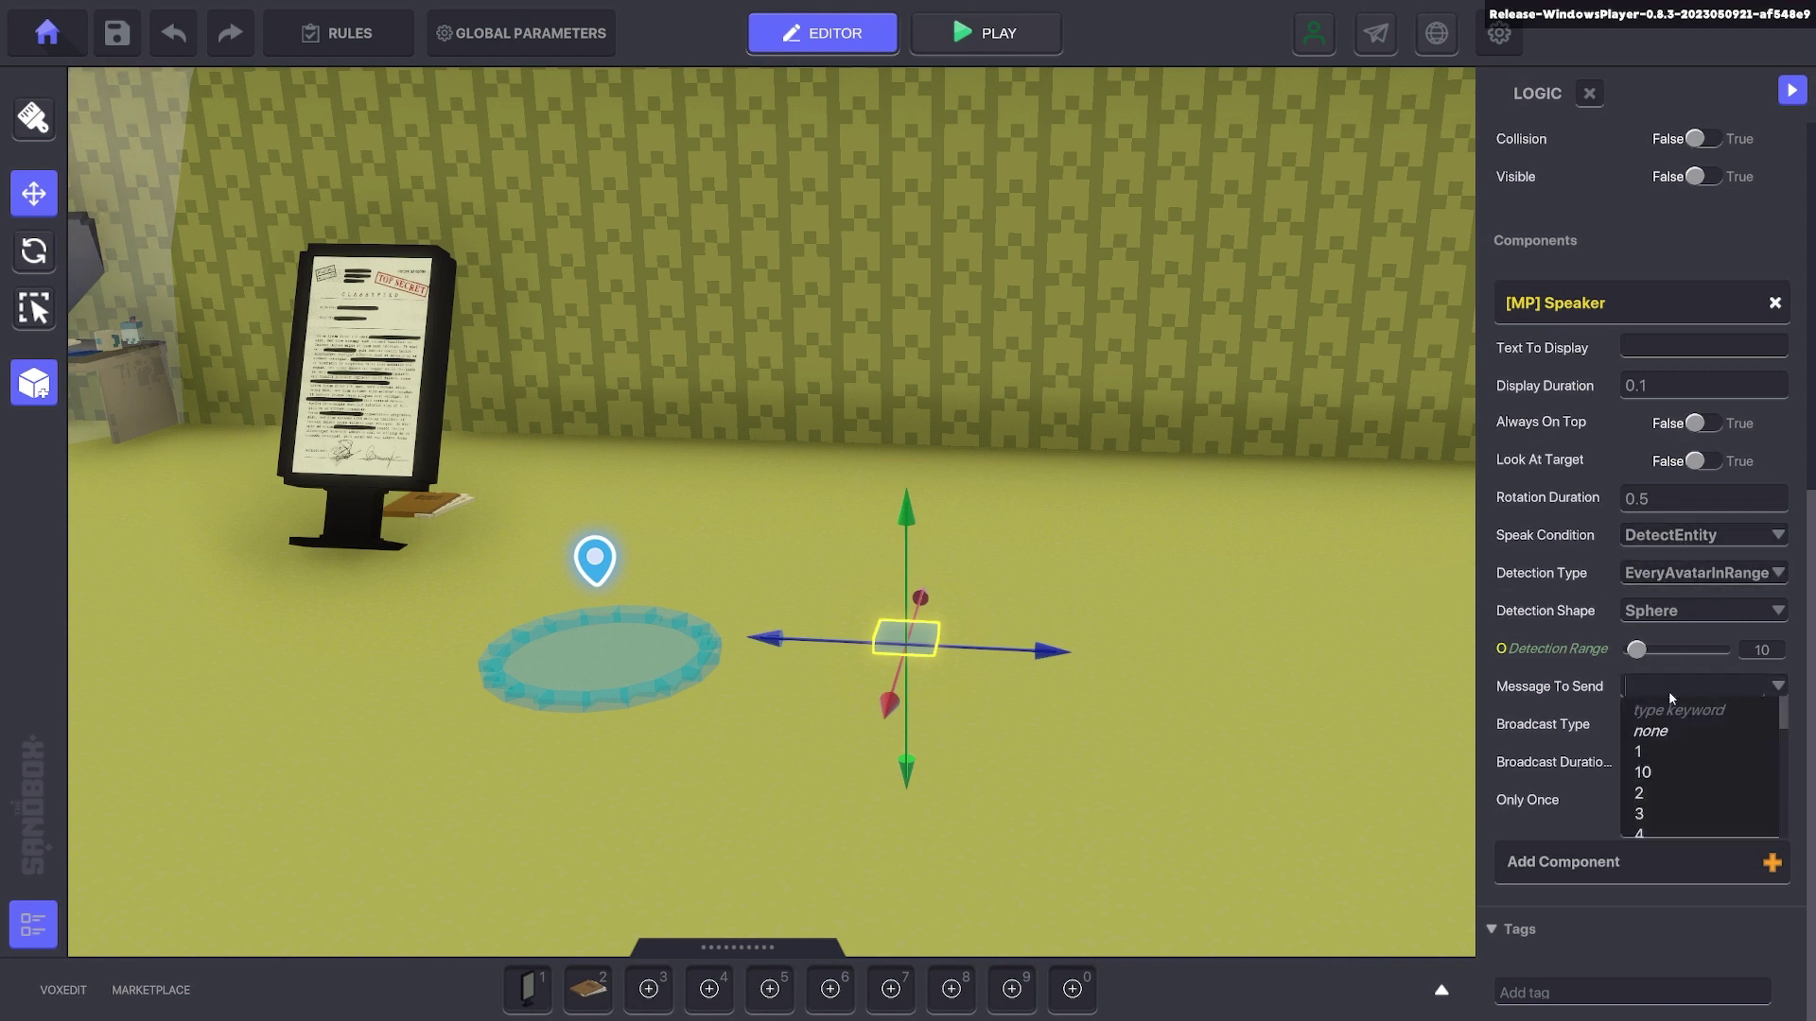
{"action": "type", "text": "Doc"}
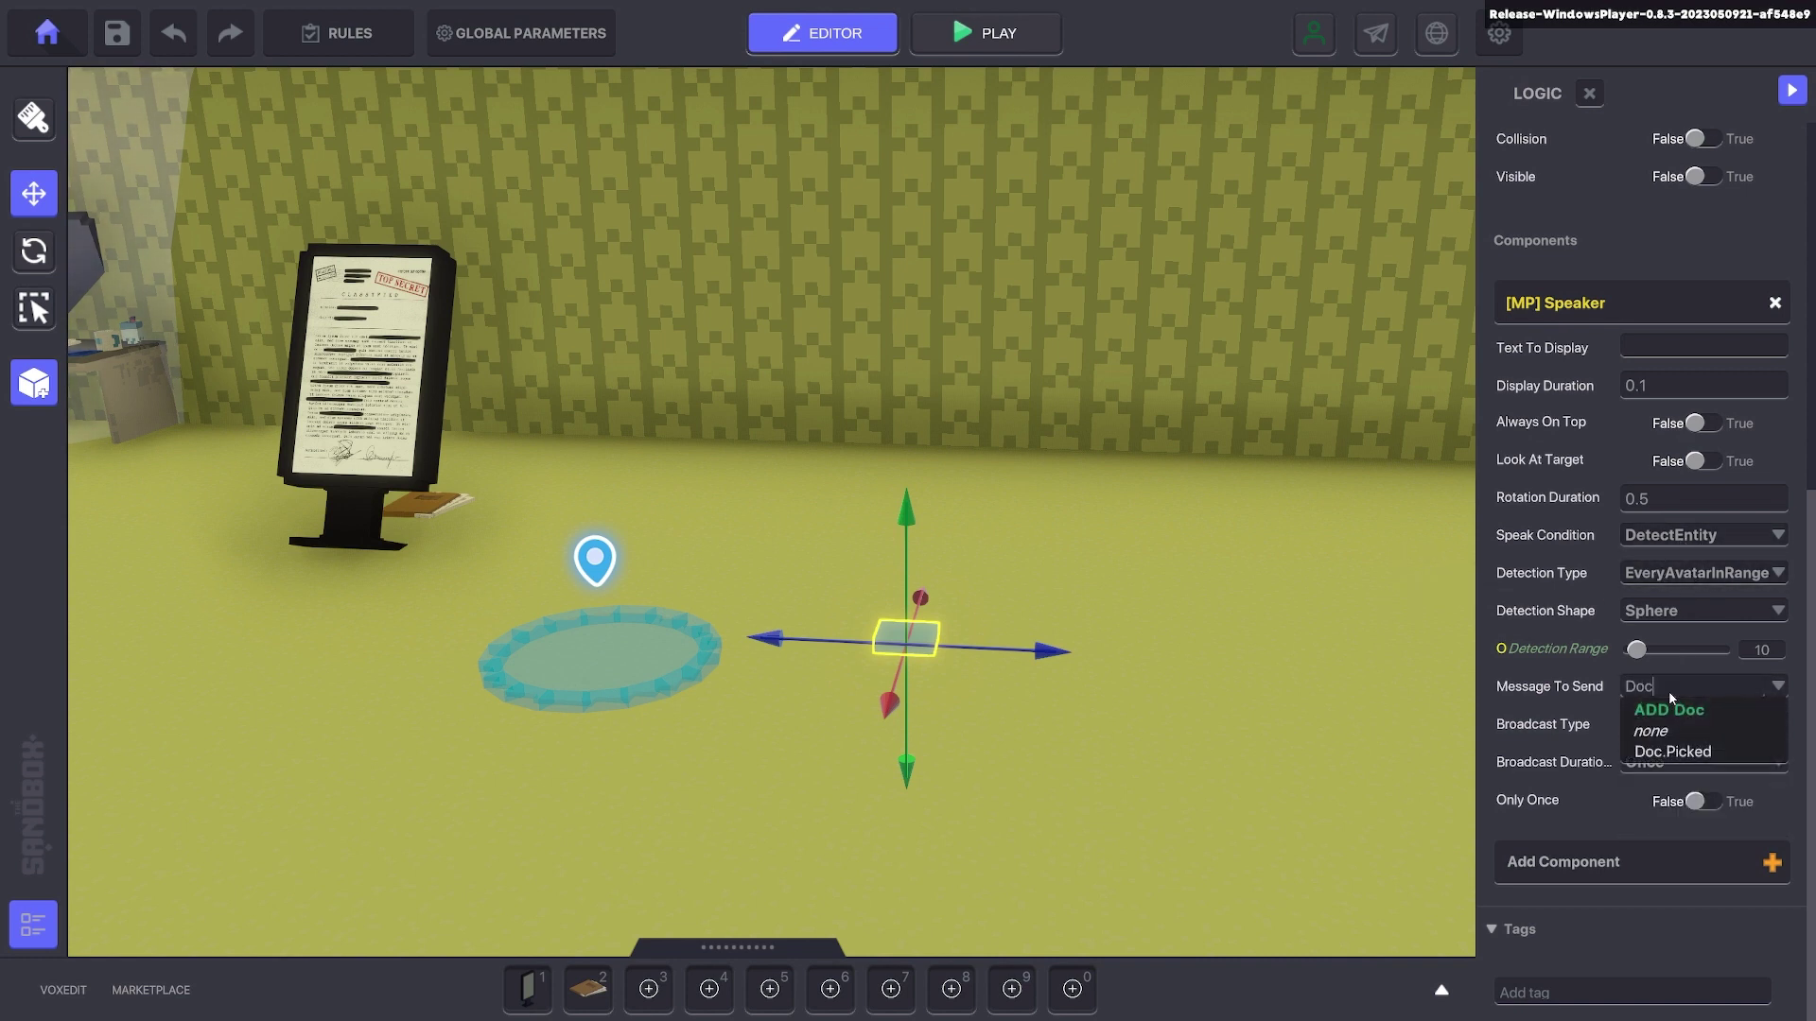
{"action": "left_click", "coordinate": [1676, 751]}
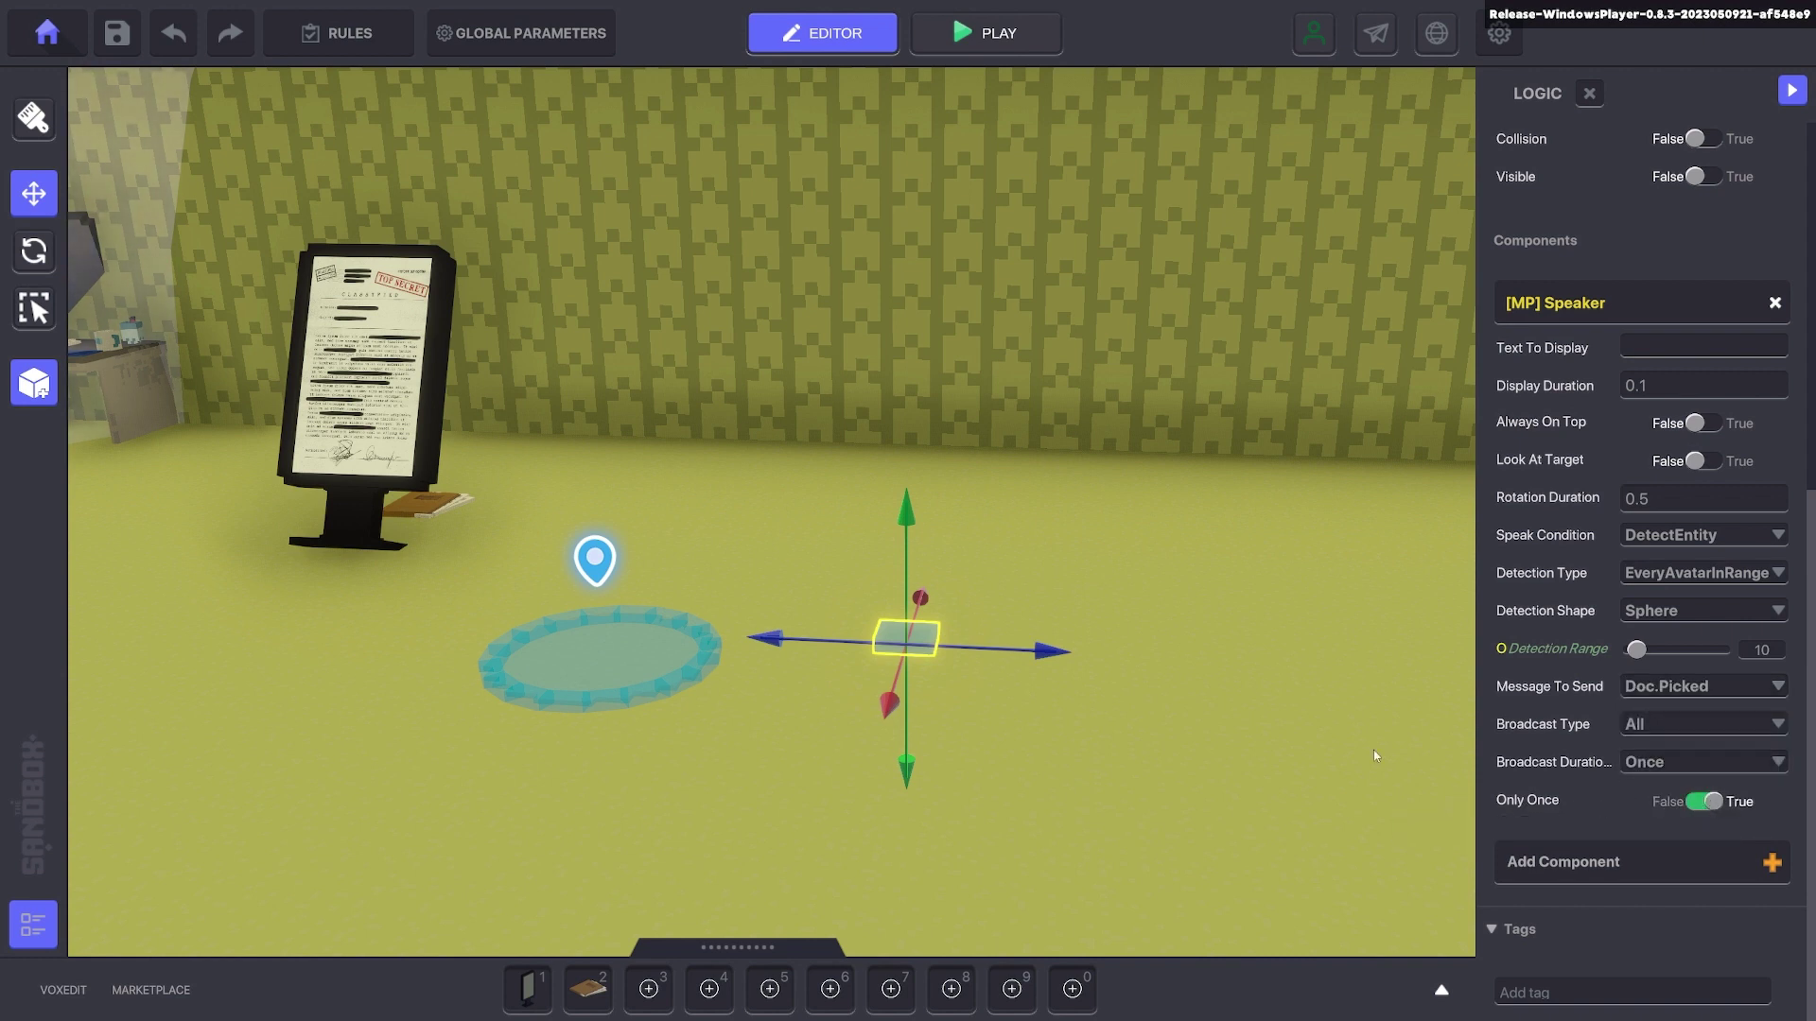
{"action": "left_click", "coordinate": [1278, 596]}
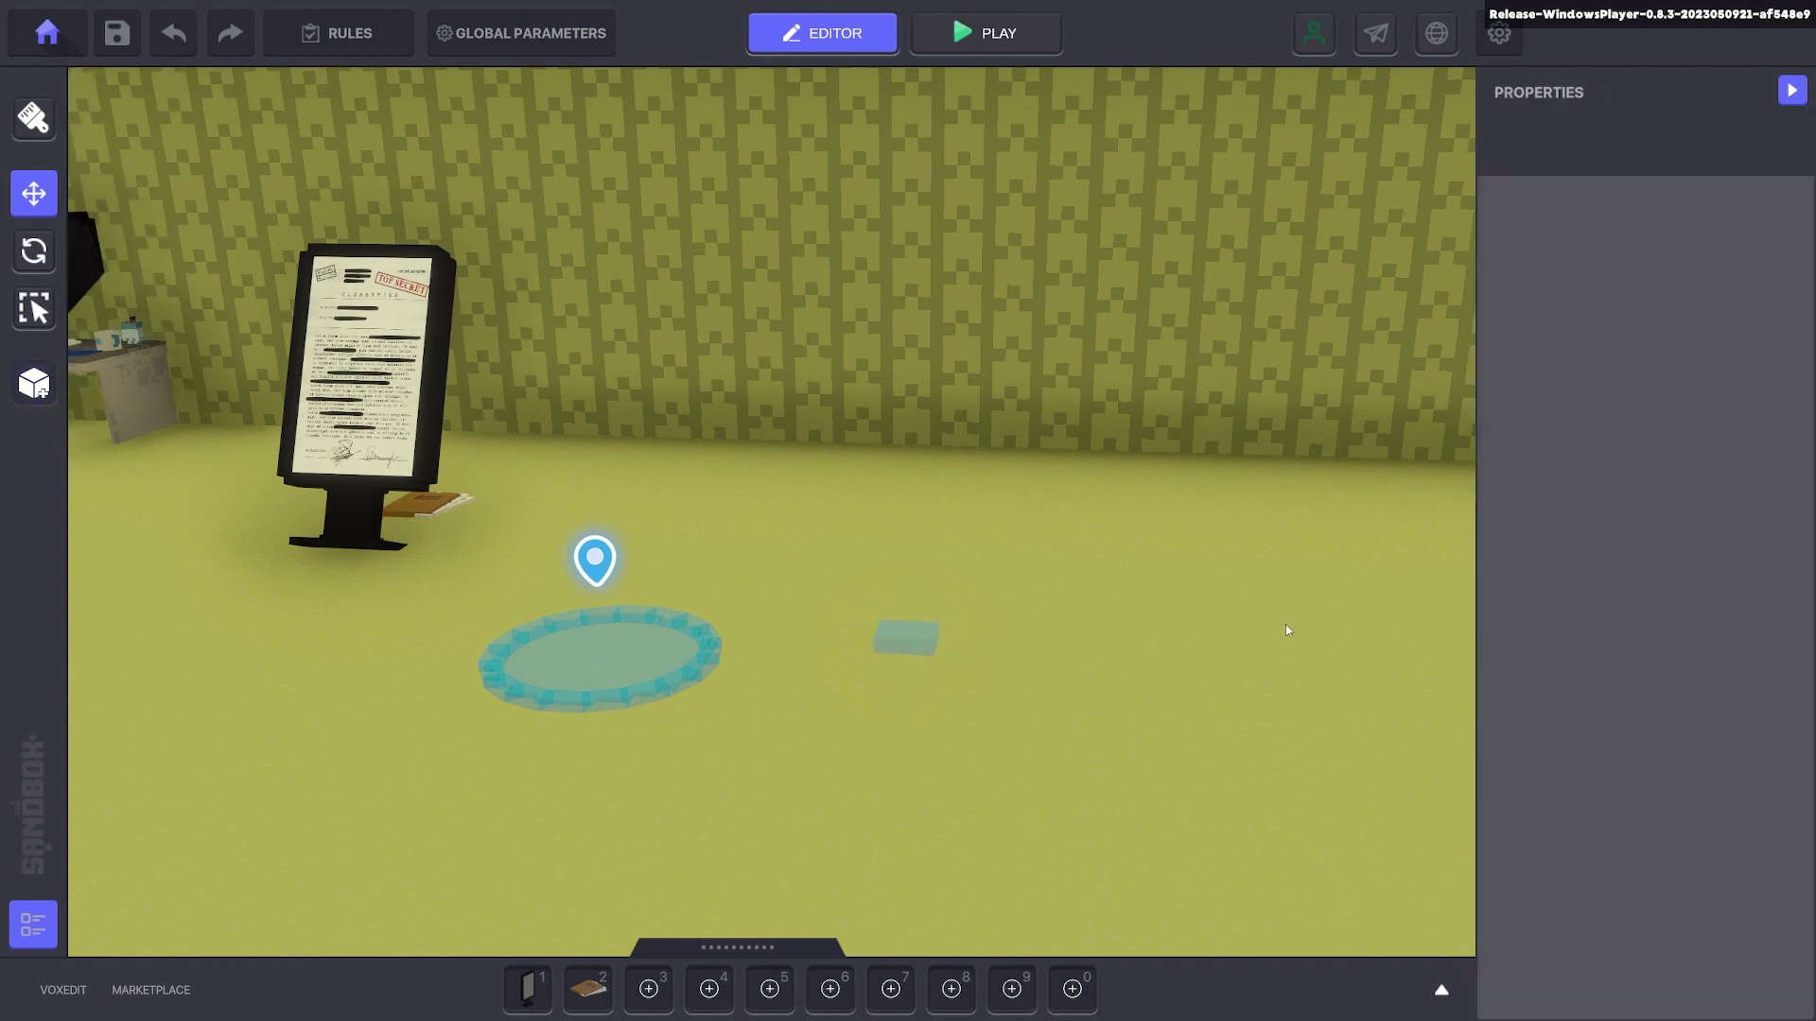
- Playtest the Speaker-triggered frame by walking to the document file, picking it up, and returning to editing
{"action": "key", "text": "ctrl+p"}
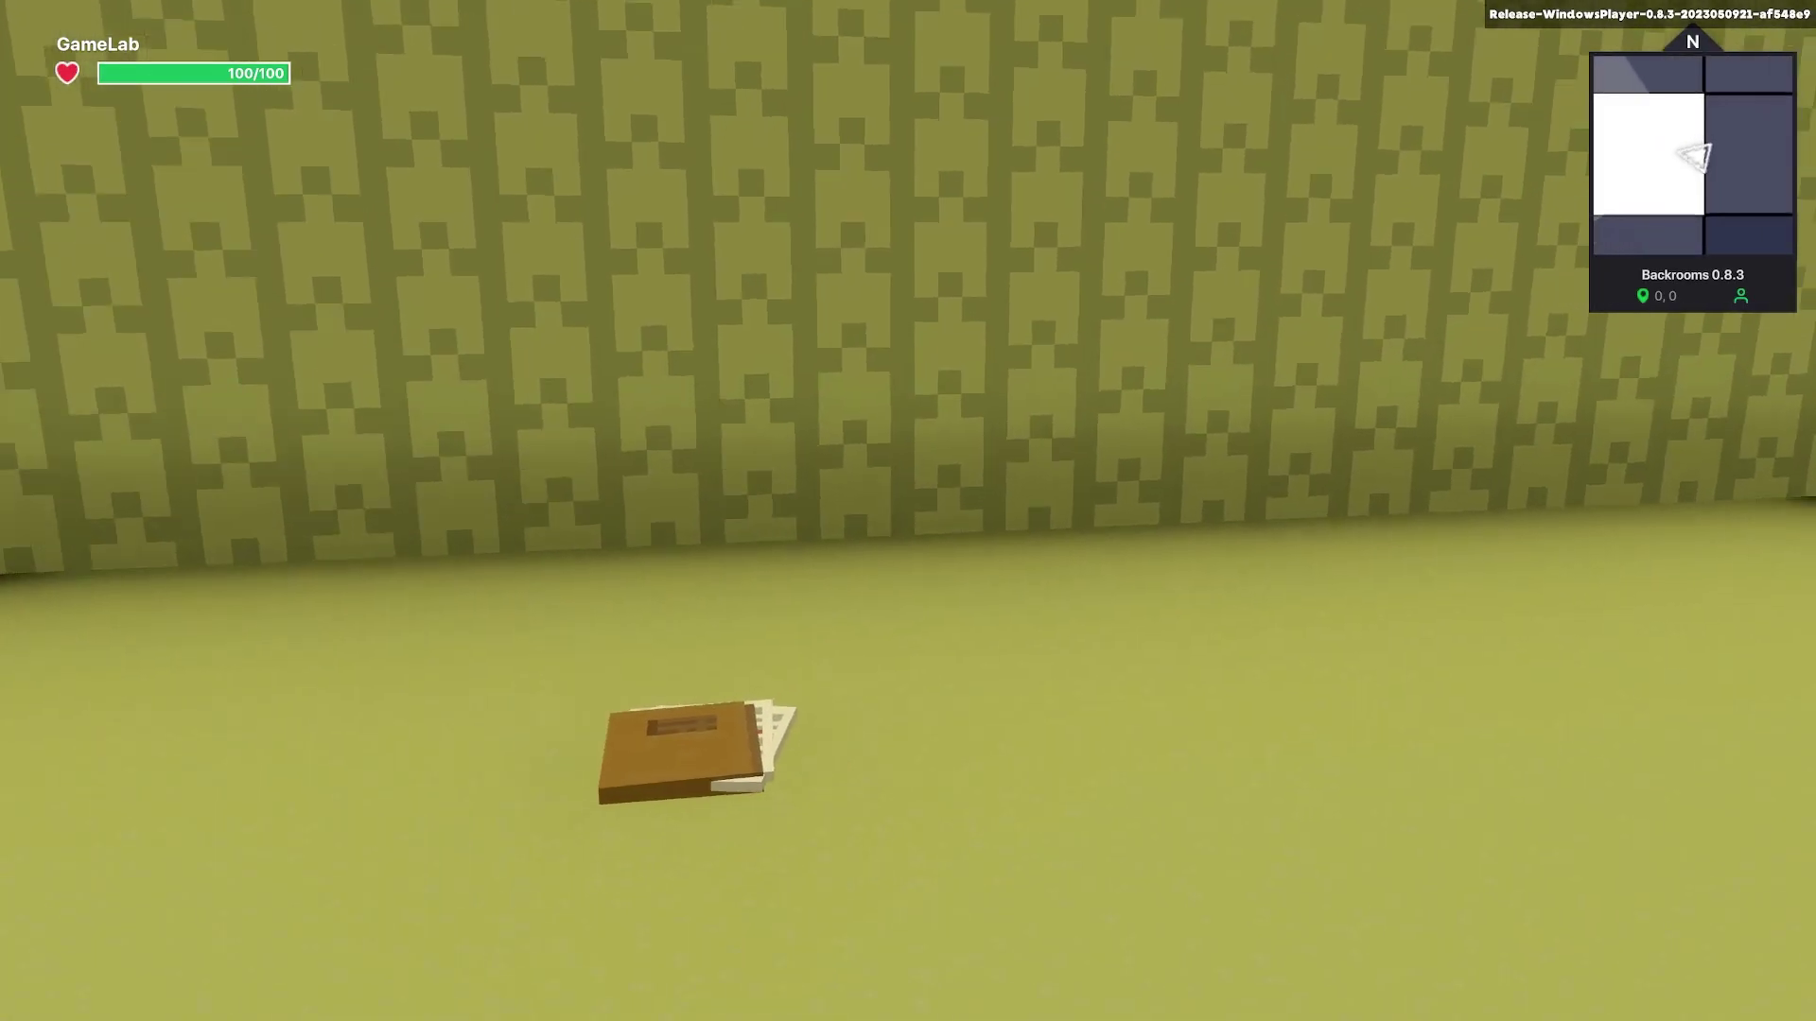
{"action": "key", "text": "a"}
{"action": "key", "text": "w"}
{"action": "key", "text": "e"}
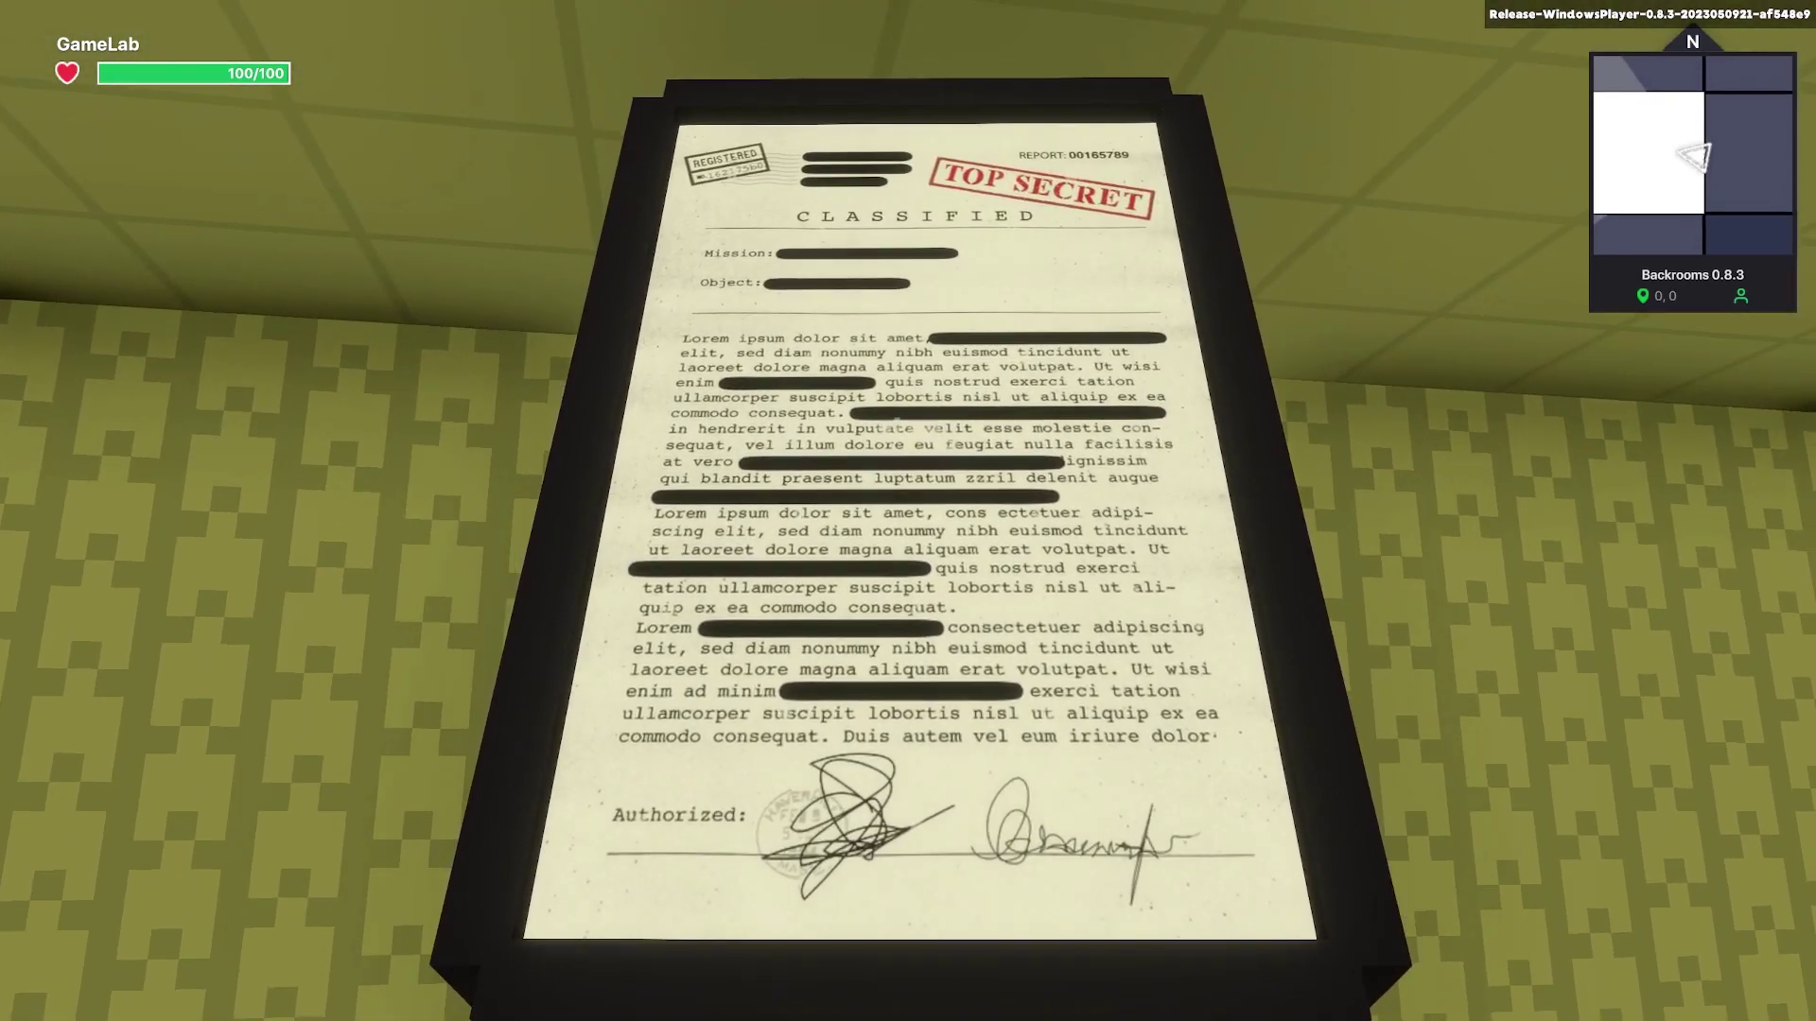
{"action": "key", "text": "Escape"}
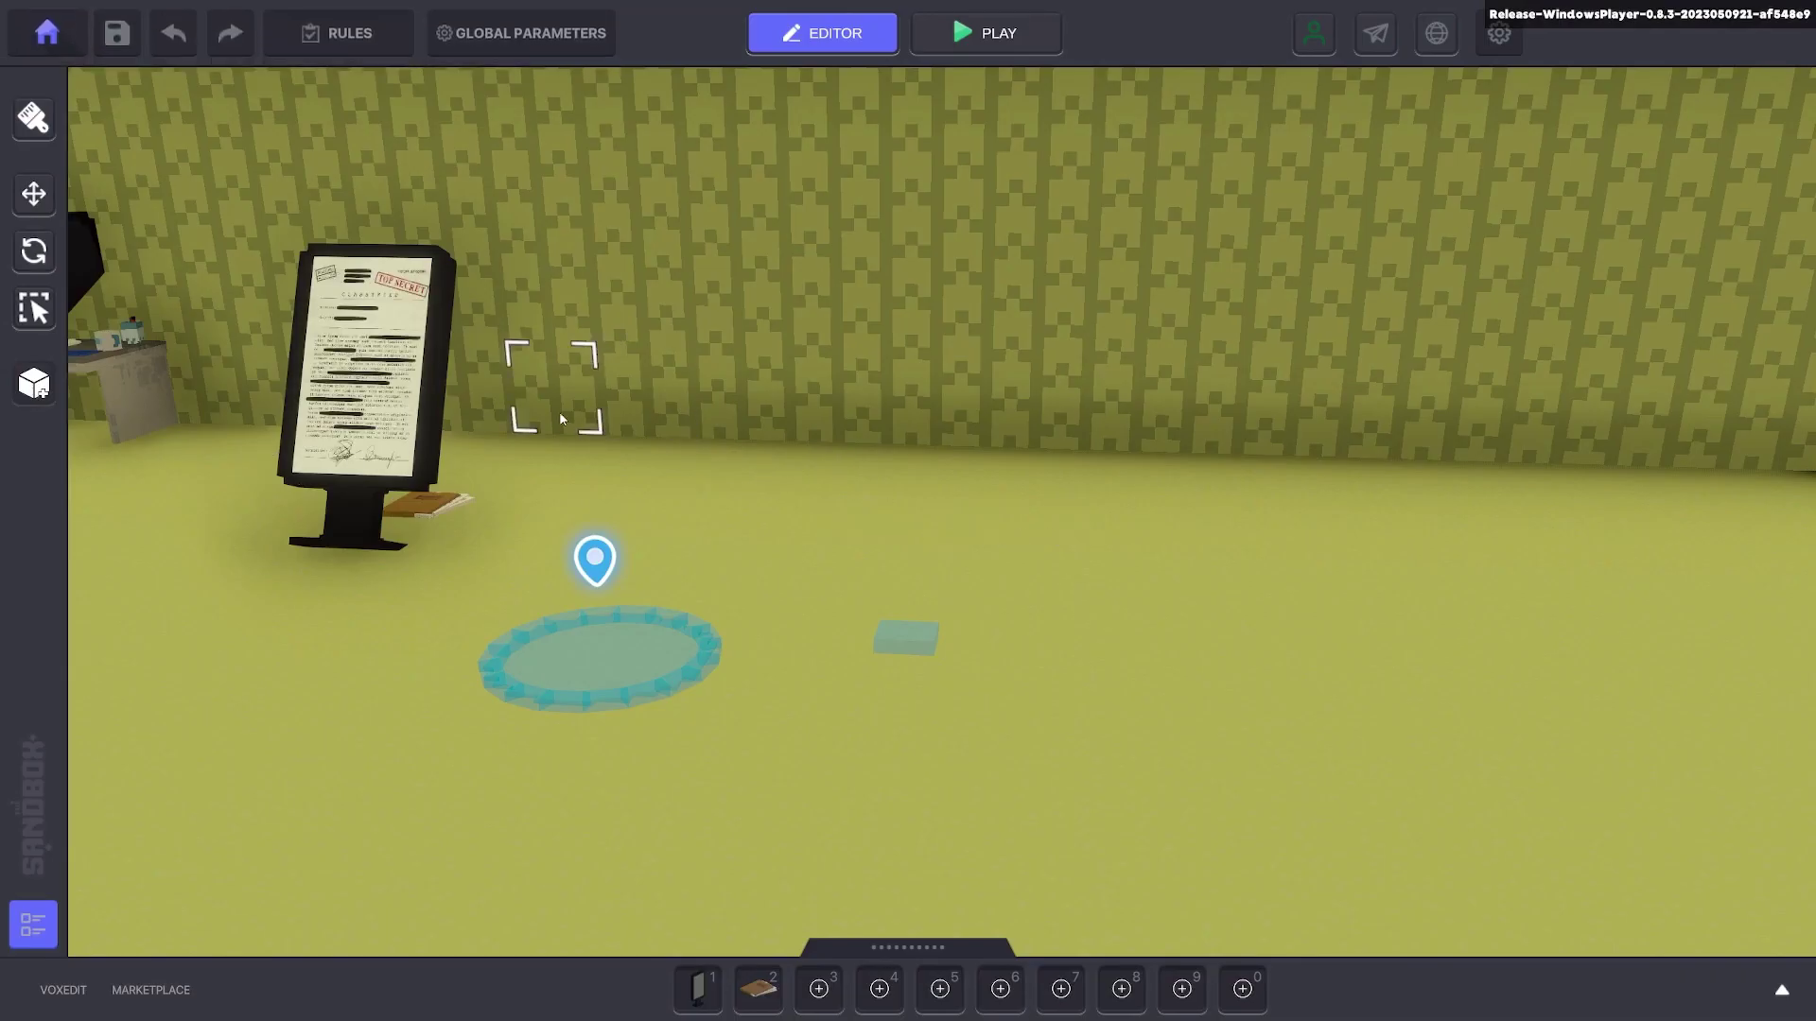
- Reposition the AAA frame to Y -0.39 and Z -1.60 so its base sinks into the floor, then deselect it
{"action": "left_click", "coordinate": [433, 426]}
{"action": "right_click_drag", "start_coordinate": [454, 431], "coordinate": [520, 487]}
{"action": "left_click_drag", "start_coordinate": [270, 461], "coordinate": [350, 648]}
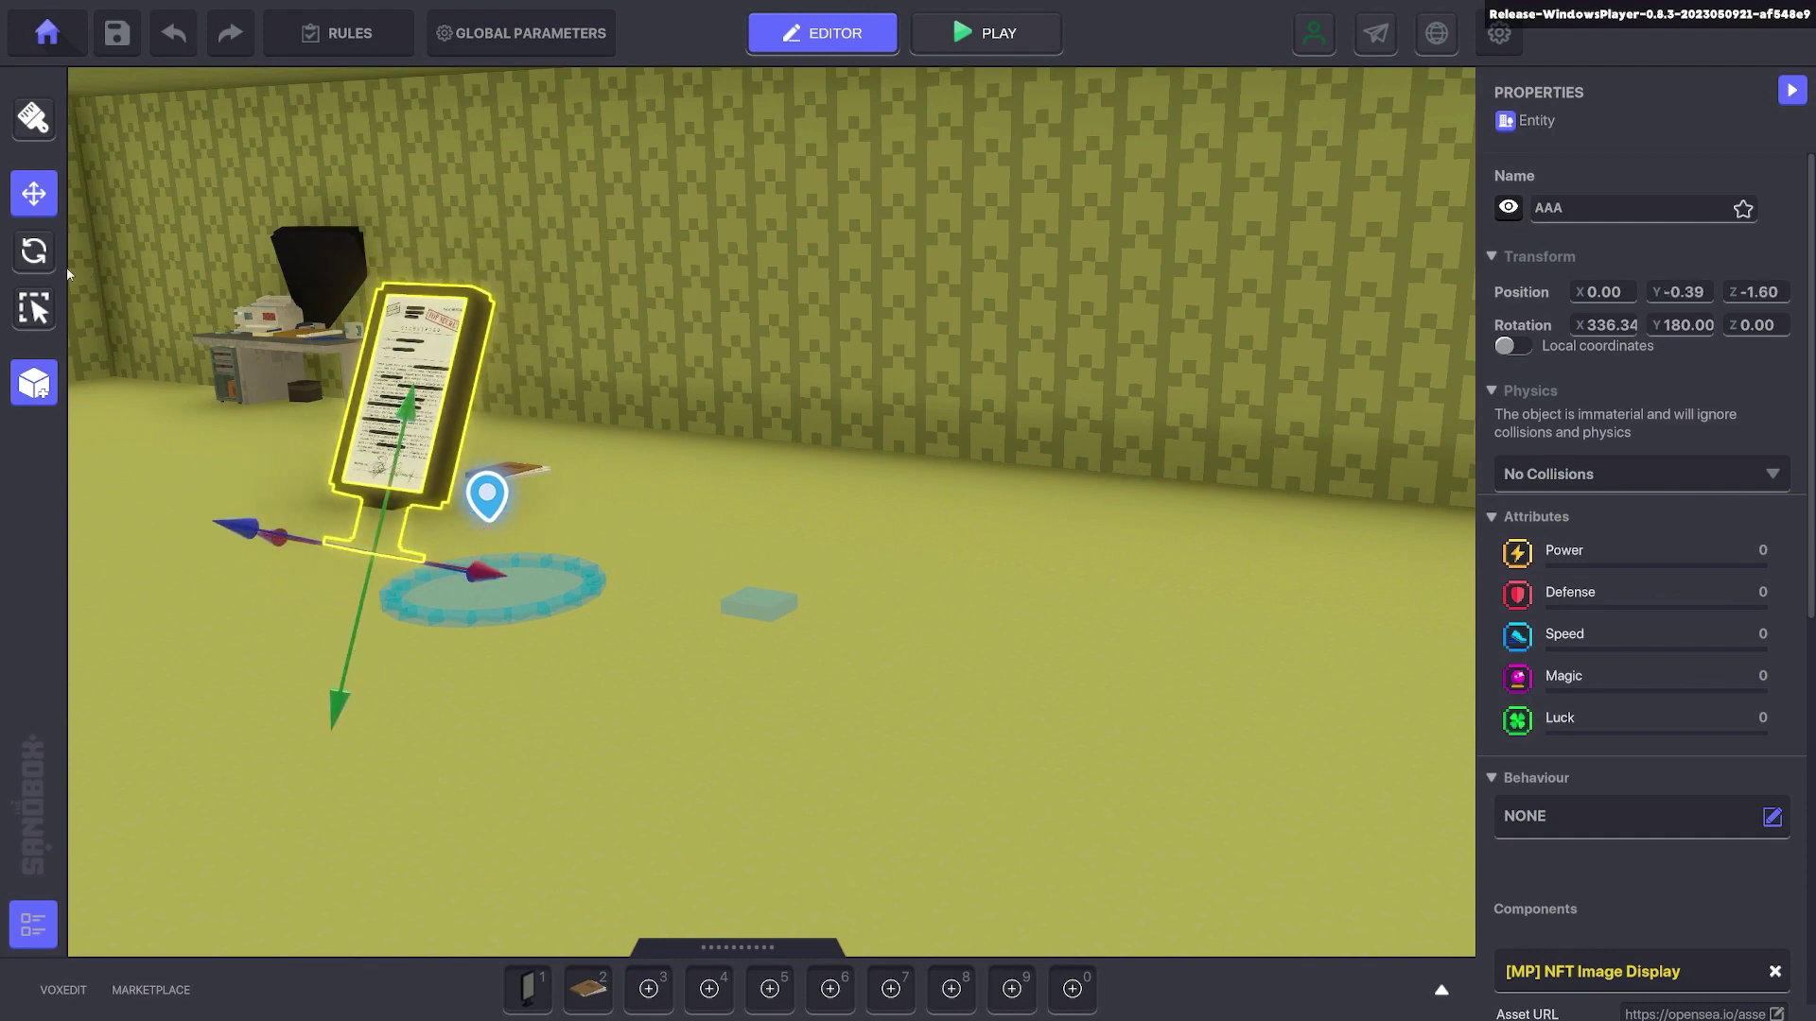
{"action": "right_click_drag", "start_coordinate": [463, 451], "coordinate": [247, 472]}
{"action": "left_click", "coordinate": [859, 490]}
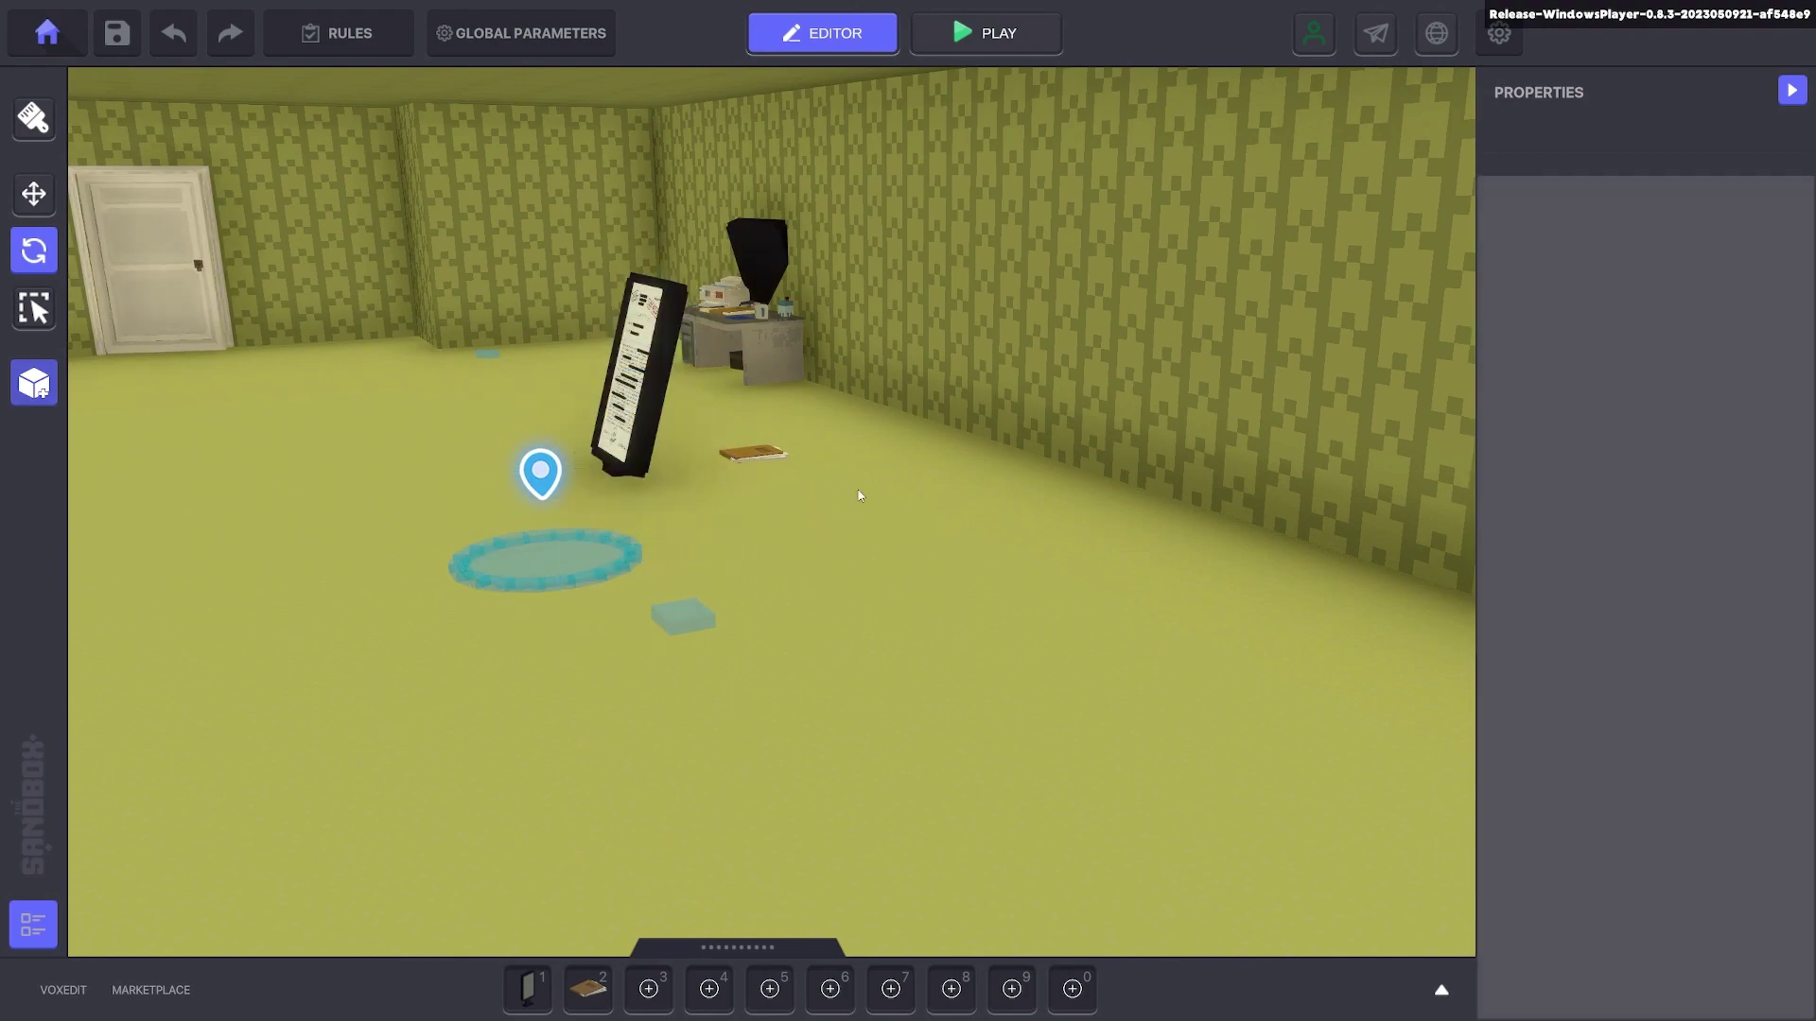
- Playtest the lowered frame by walking to the document file, picking it up to view the page, and returning to editing
{"action": "key", "text": "ctrl+p"}
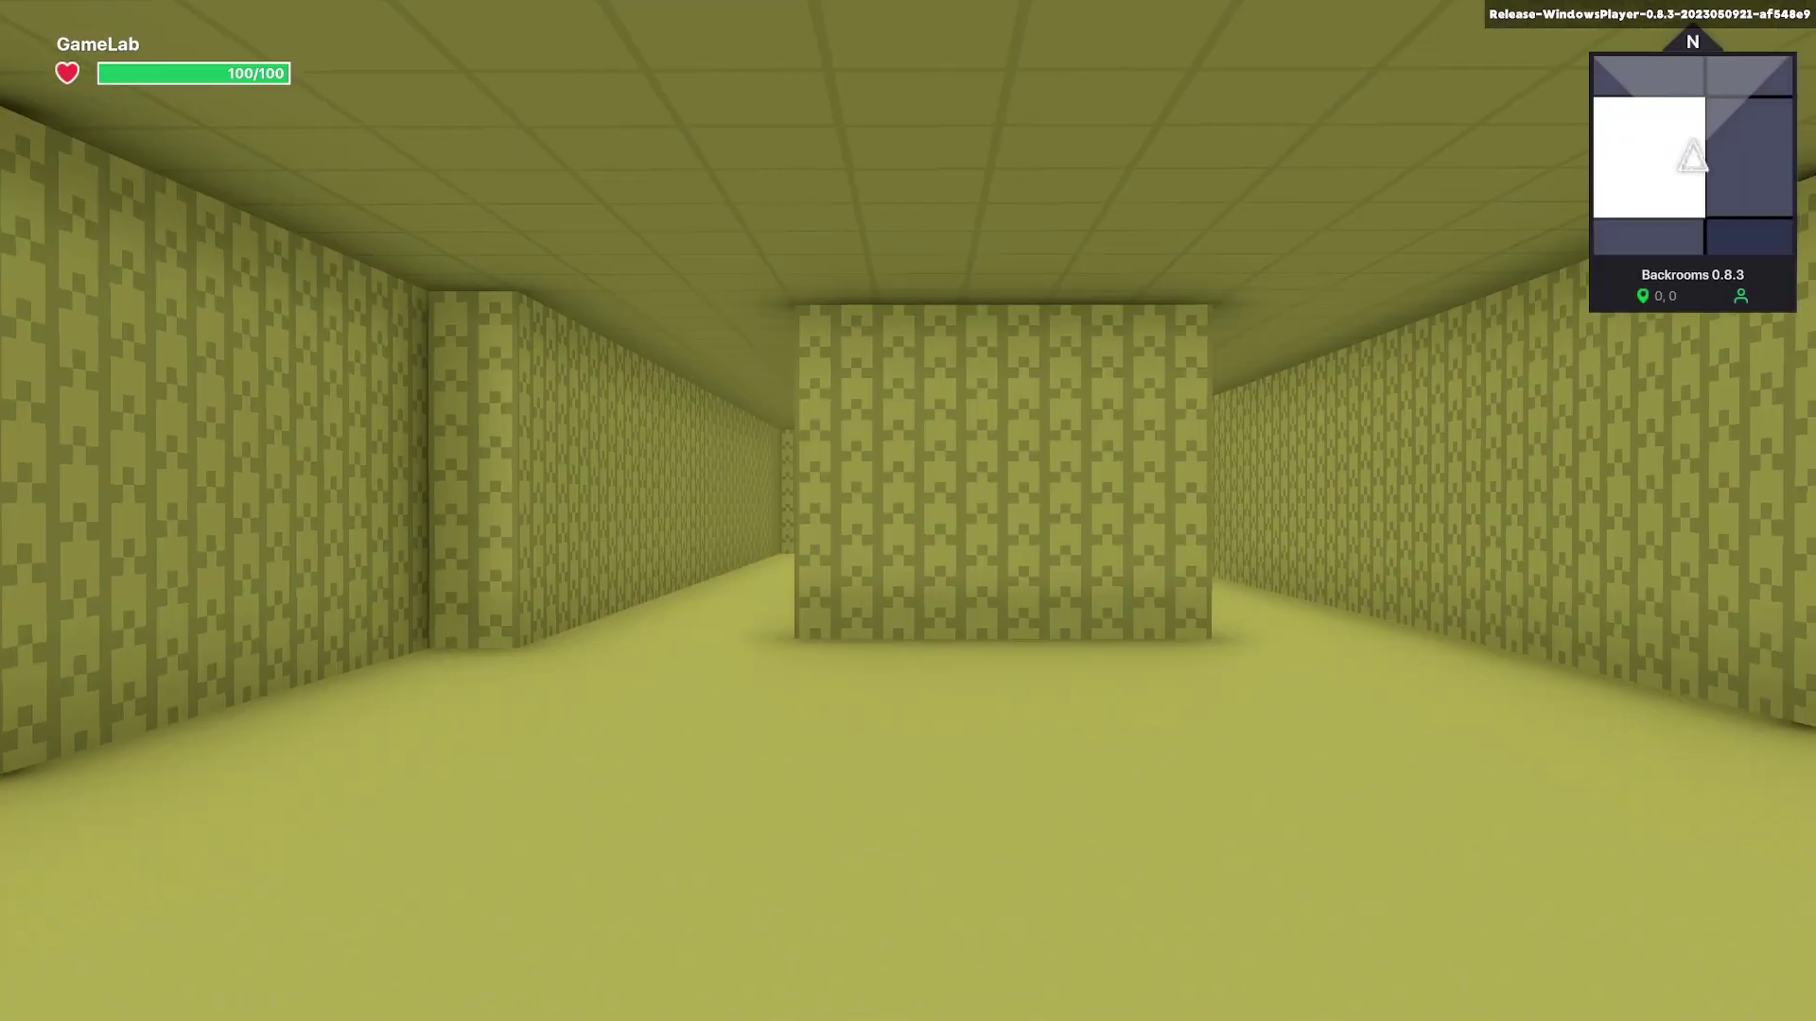
{"action": "key", "text": "a"}
{"action": "key", "text": "w"}
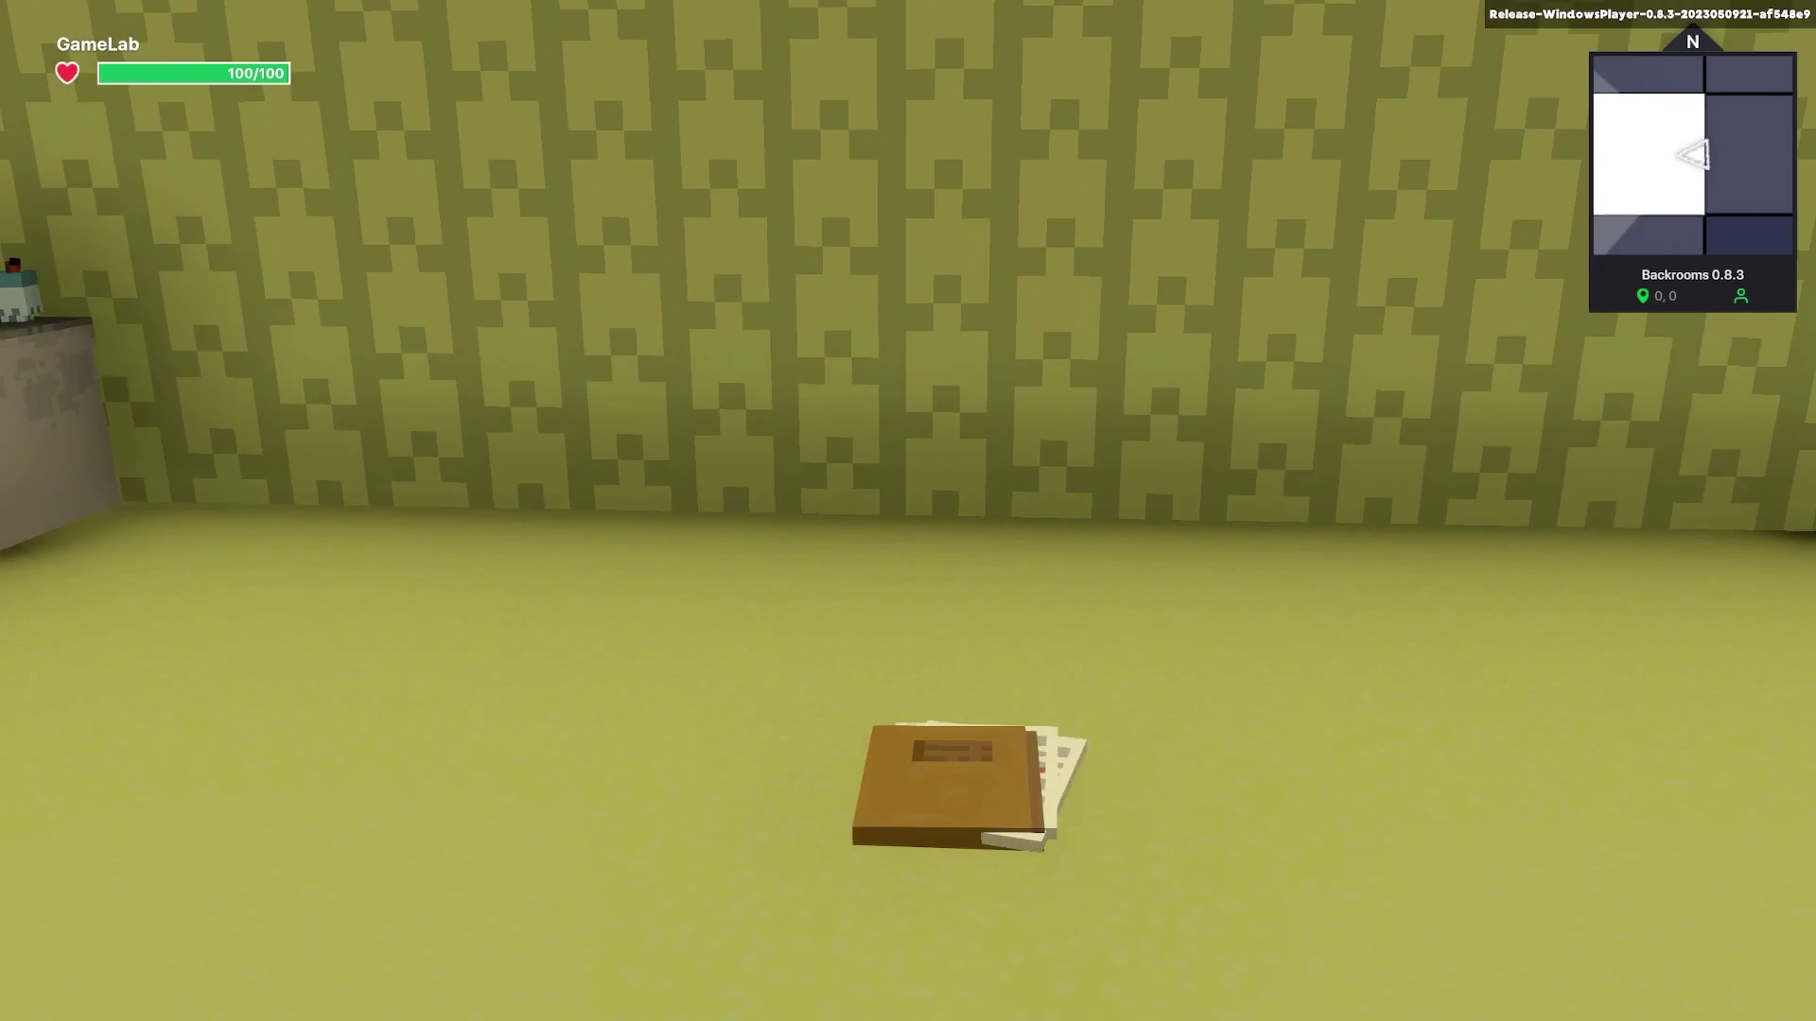
{"action": "key", "text": "e"}
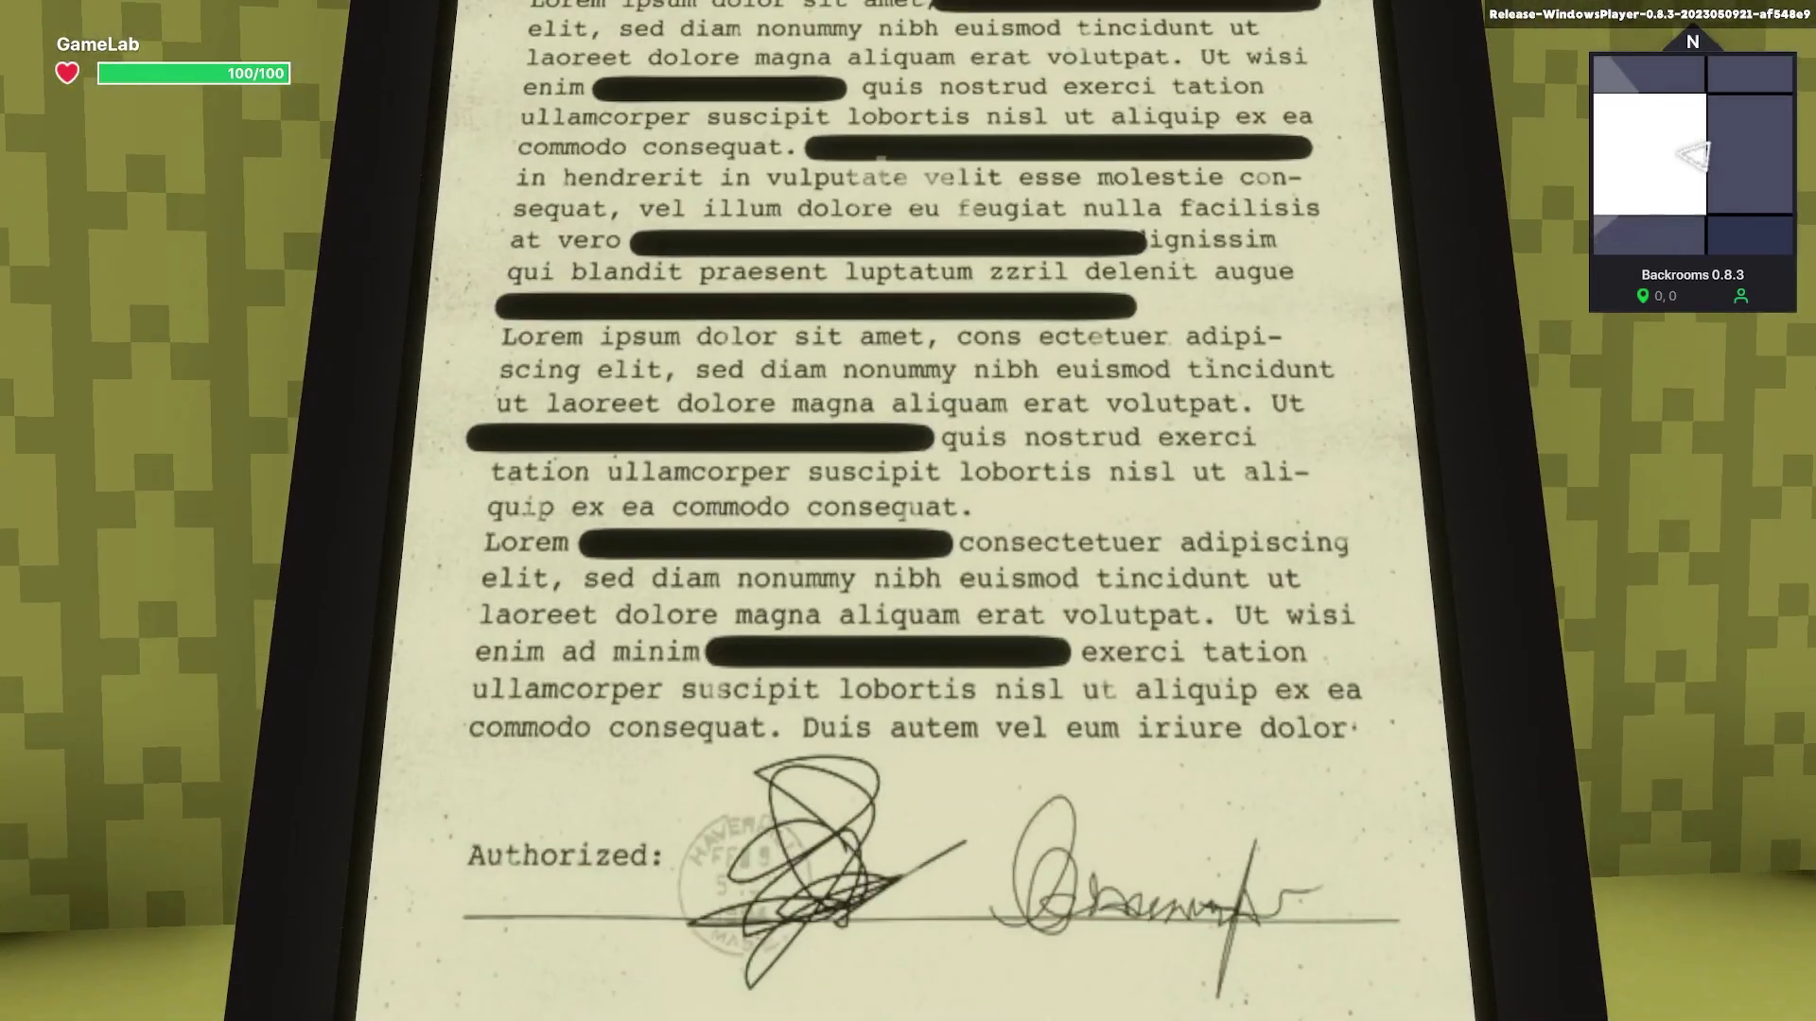
{"action": "key", "text": "ctrl+p"}
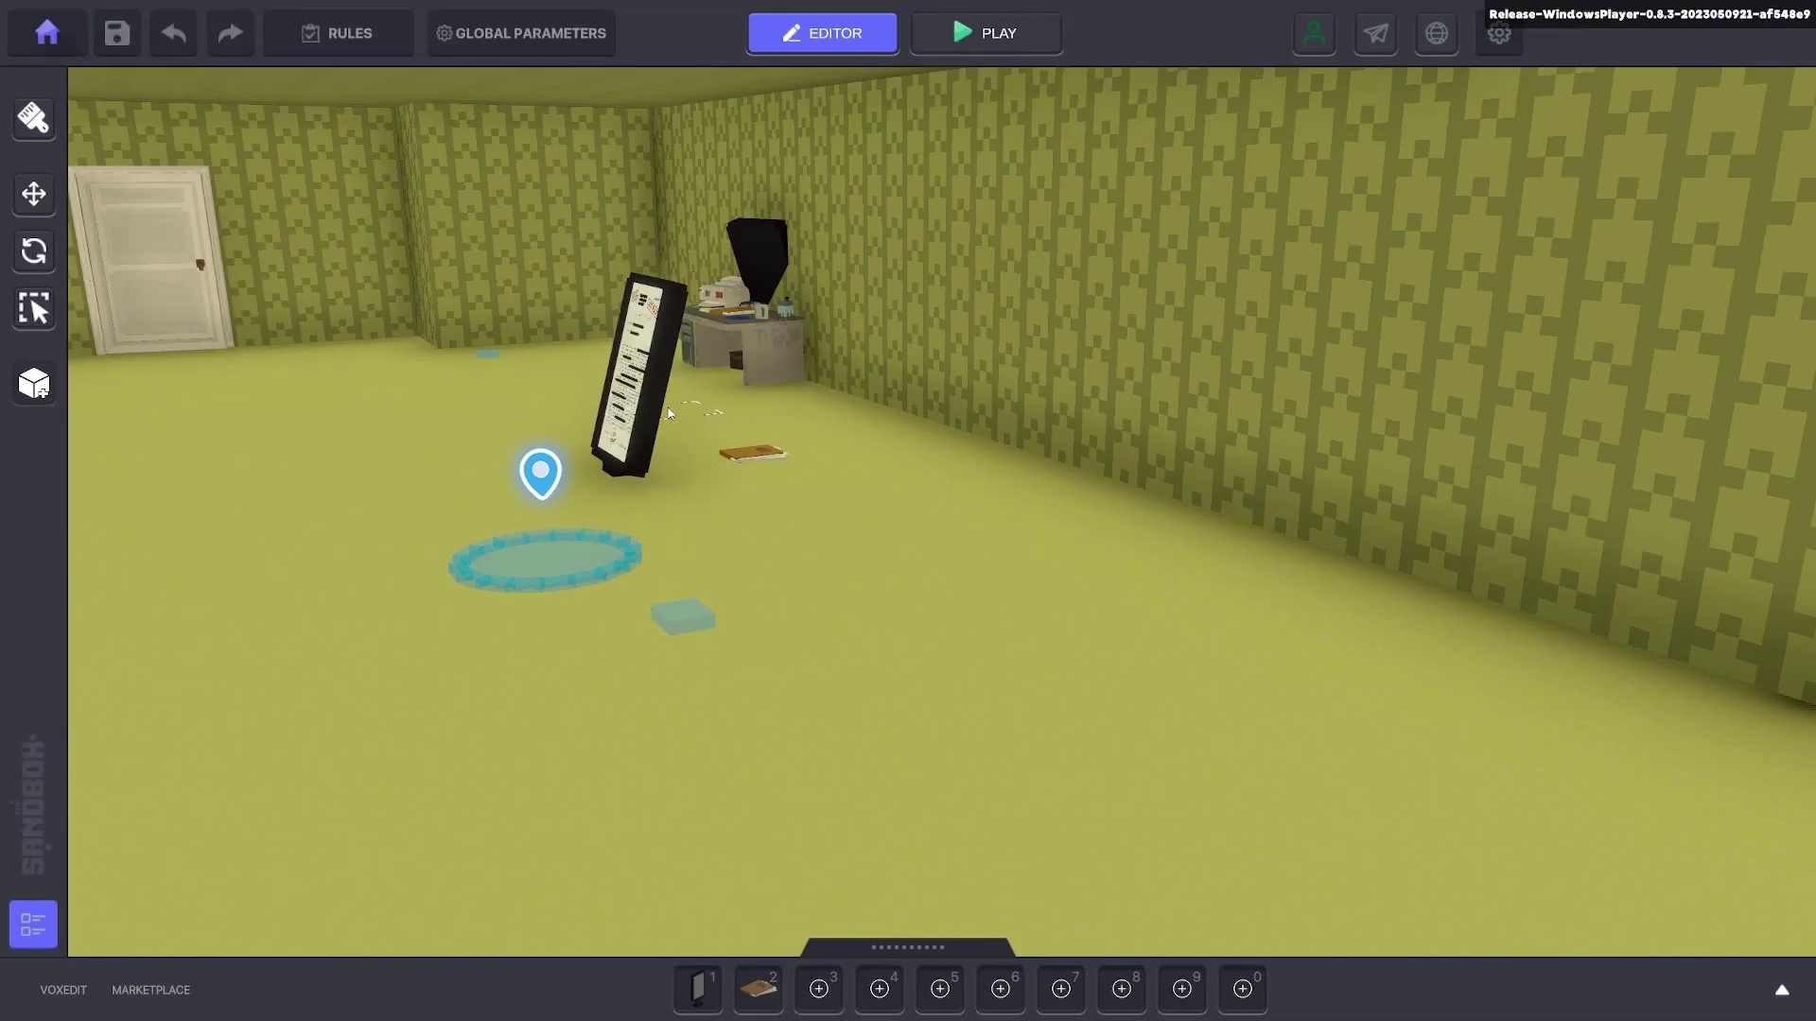
- Move the AAA frame slightly closer to the document file along the floor, then playtest picking up, dropping and picking up the file again
{"action": "left_click", "coordinate": [669, 413]}
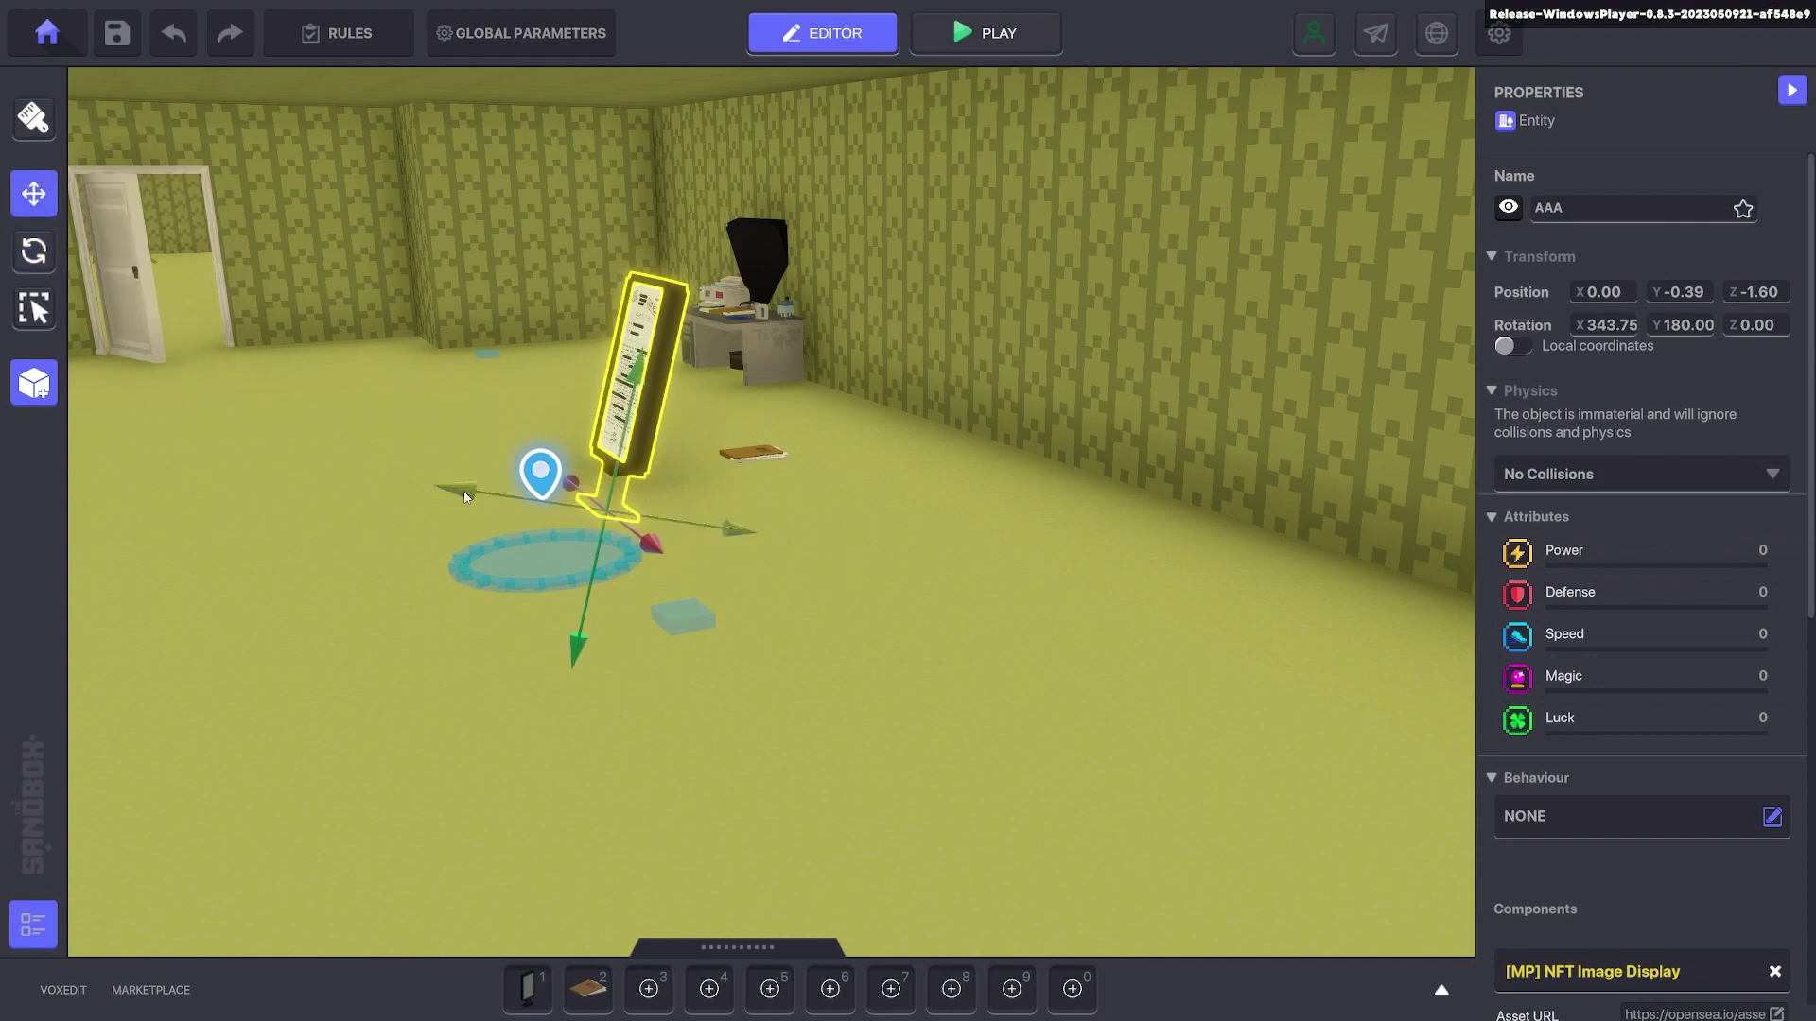
{"action": "left_click_drag", "start_coordinate": [466, 498], "coordinate": [525, 509]}
{"action": "key", "text": "F5"}
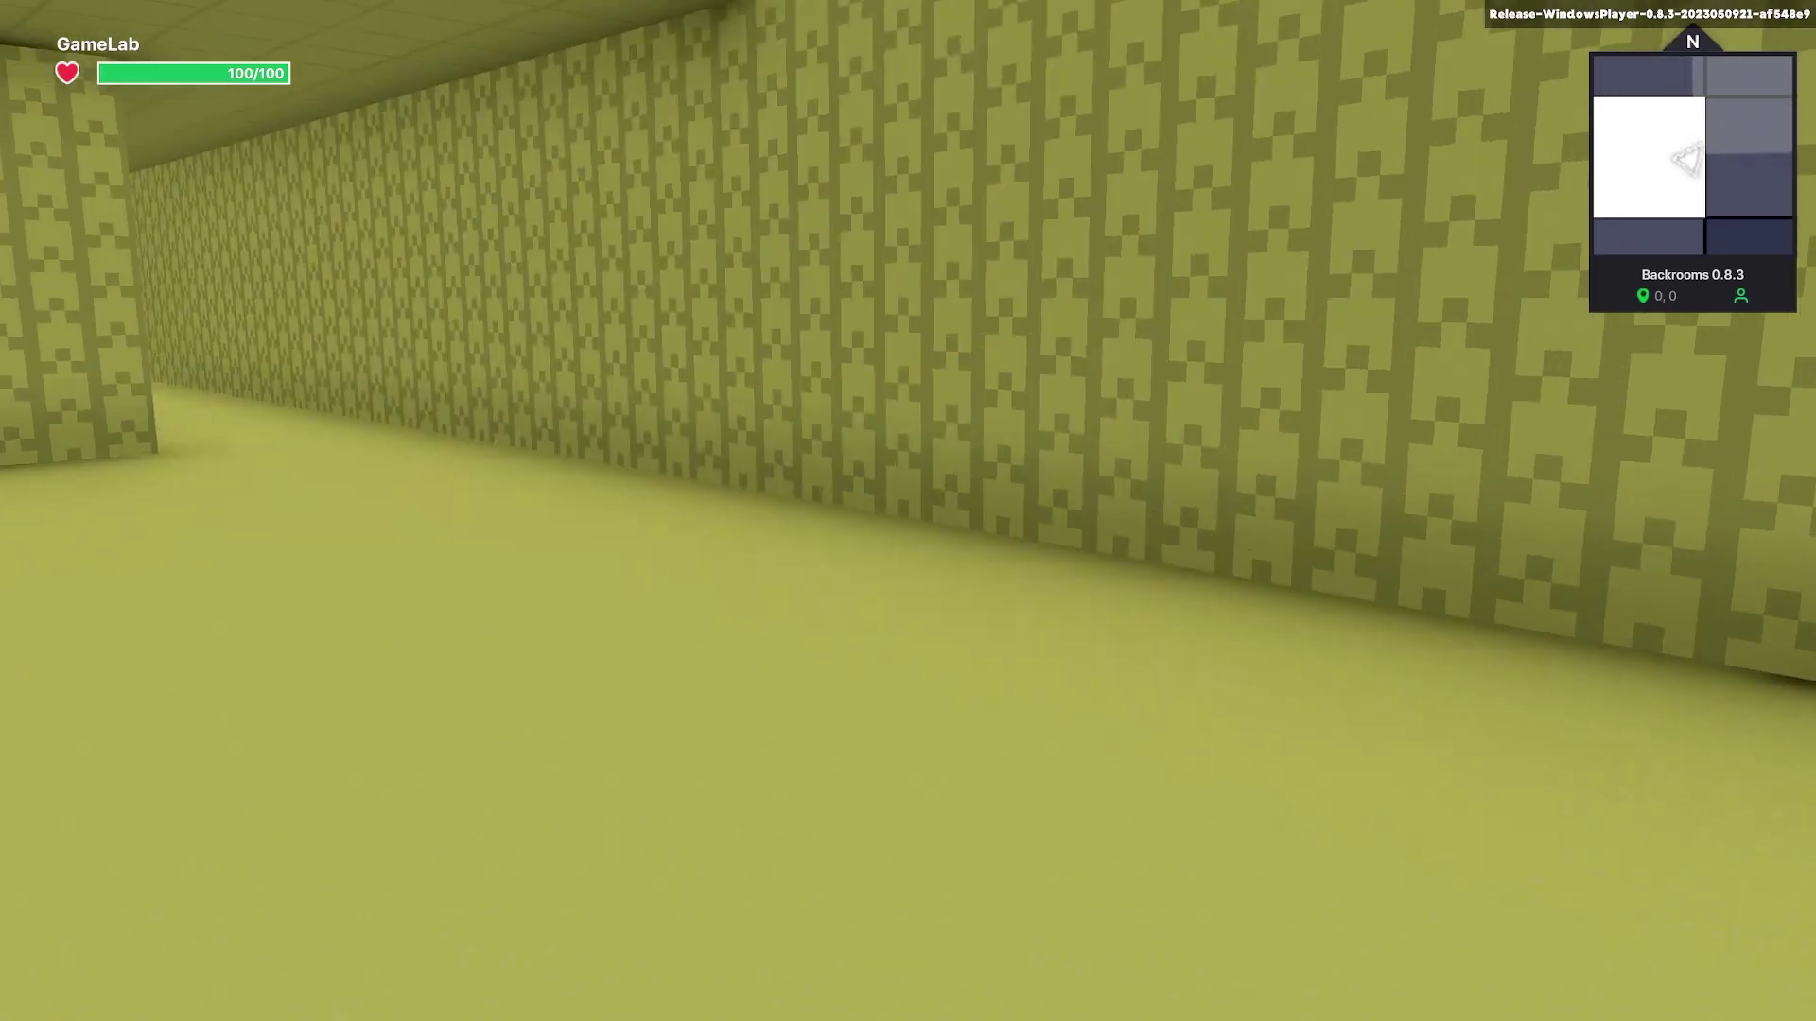
{"action": "key", "text": "w"}
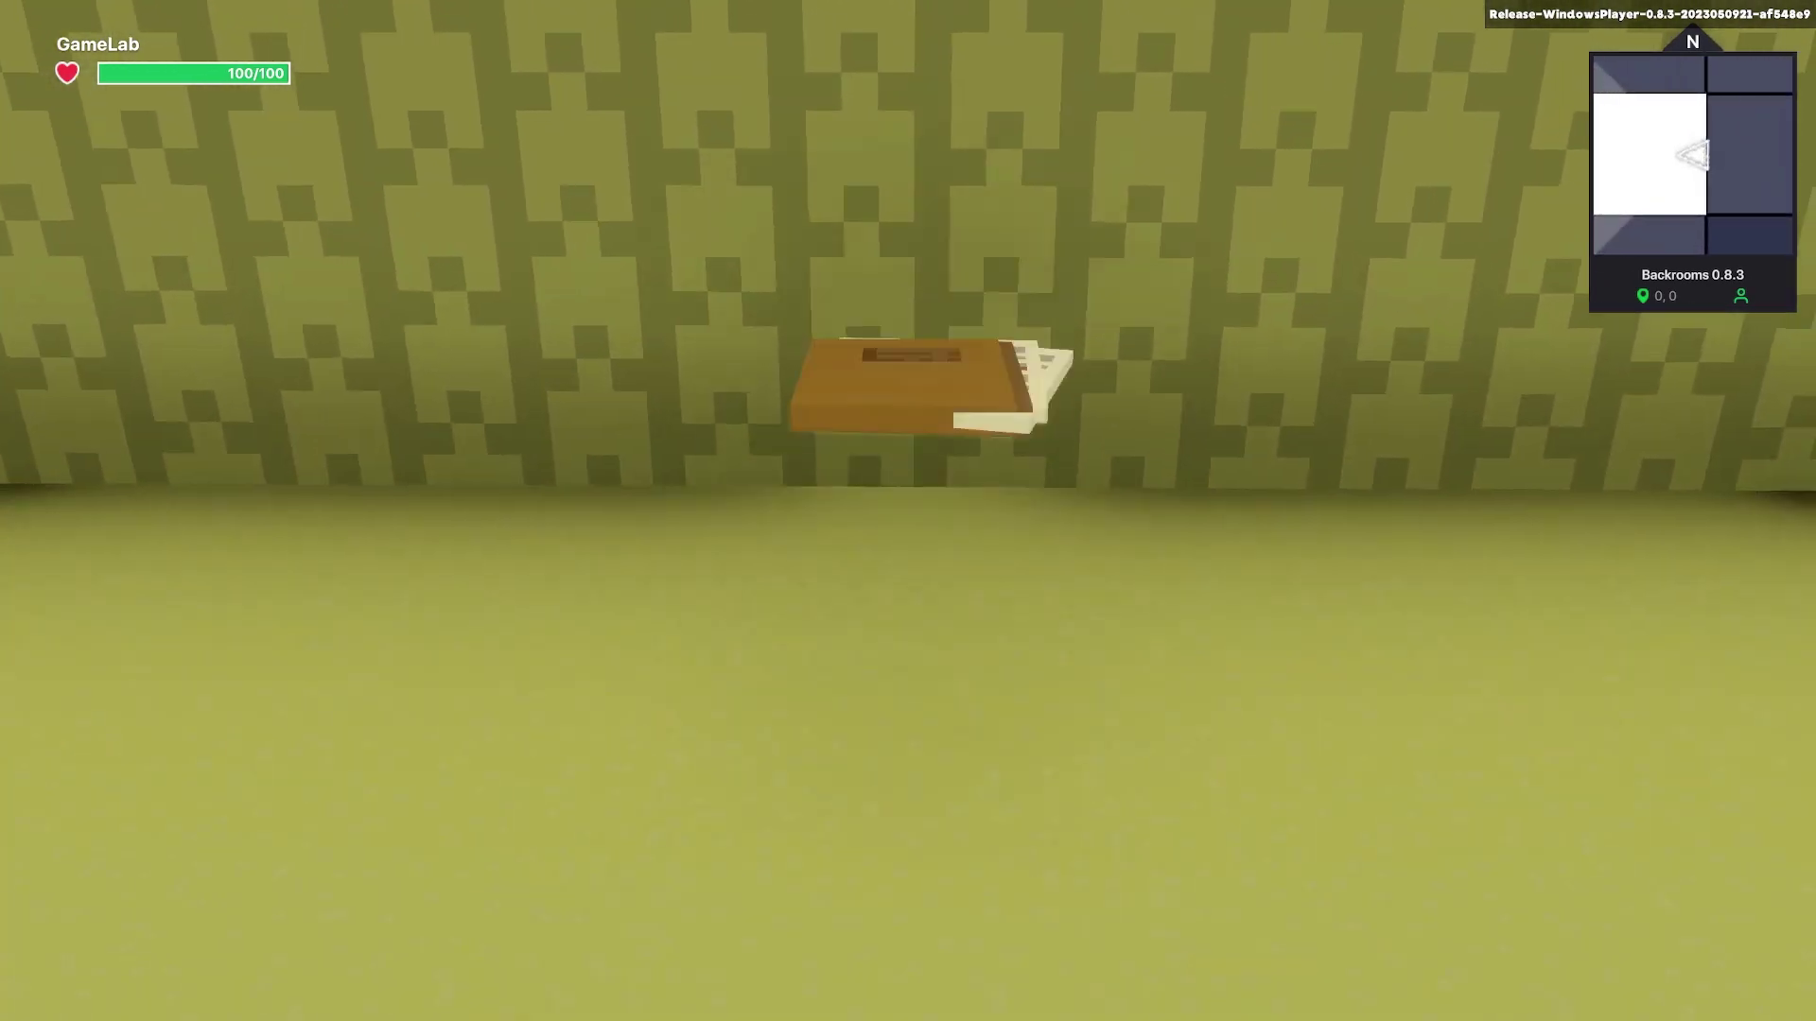
{"action": "key", "text": "e"}
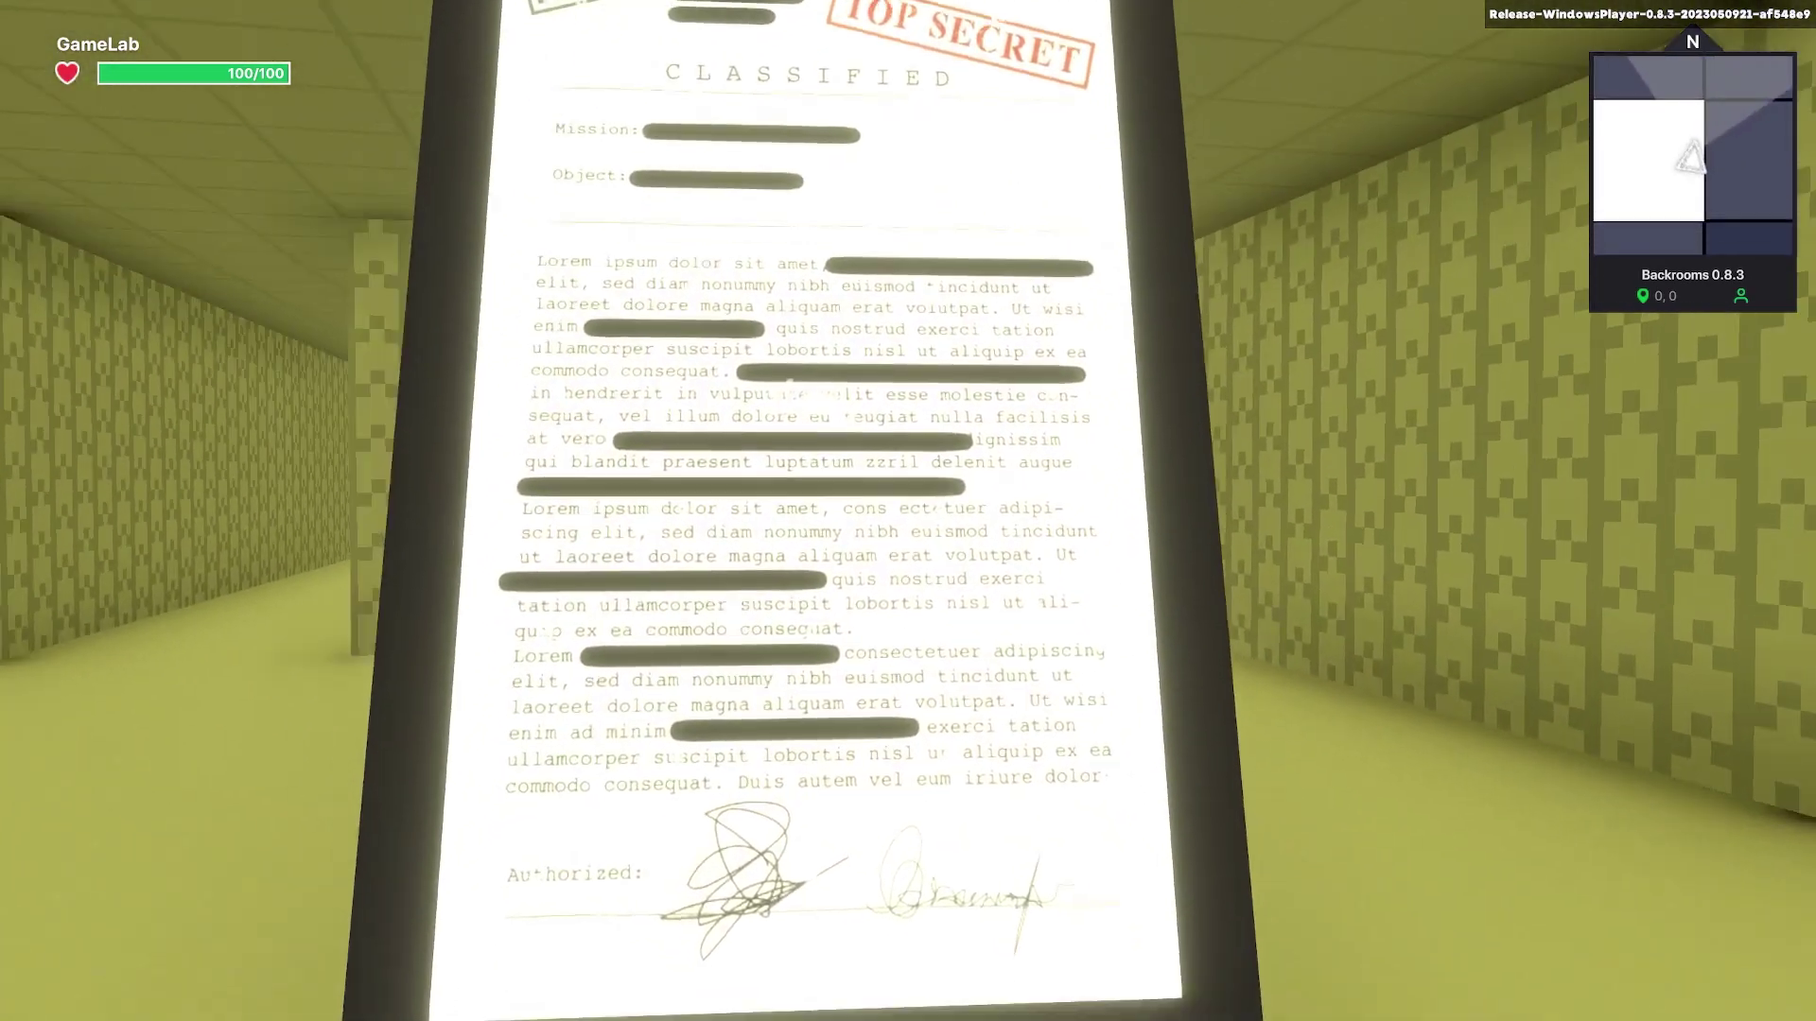
{"action": "key", "text": "e"}
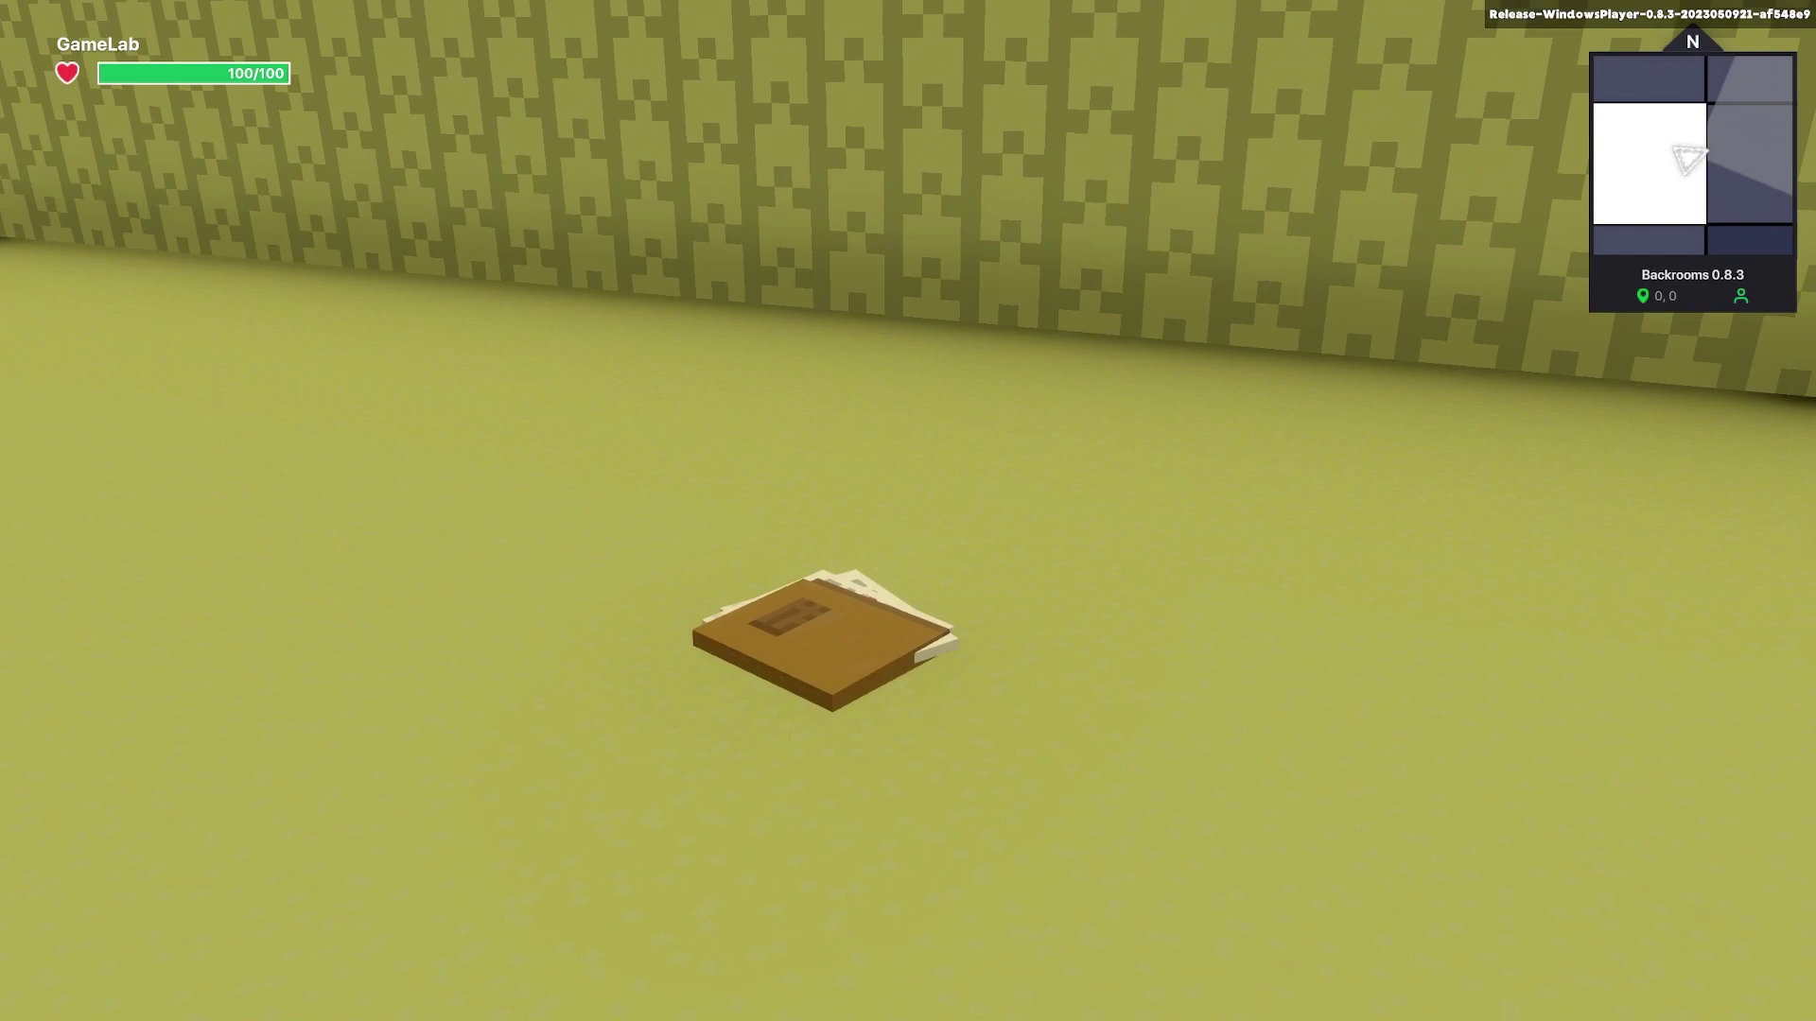
{"action": "key", "text": "w"}
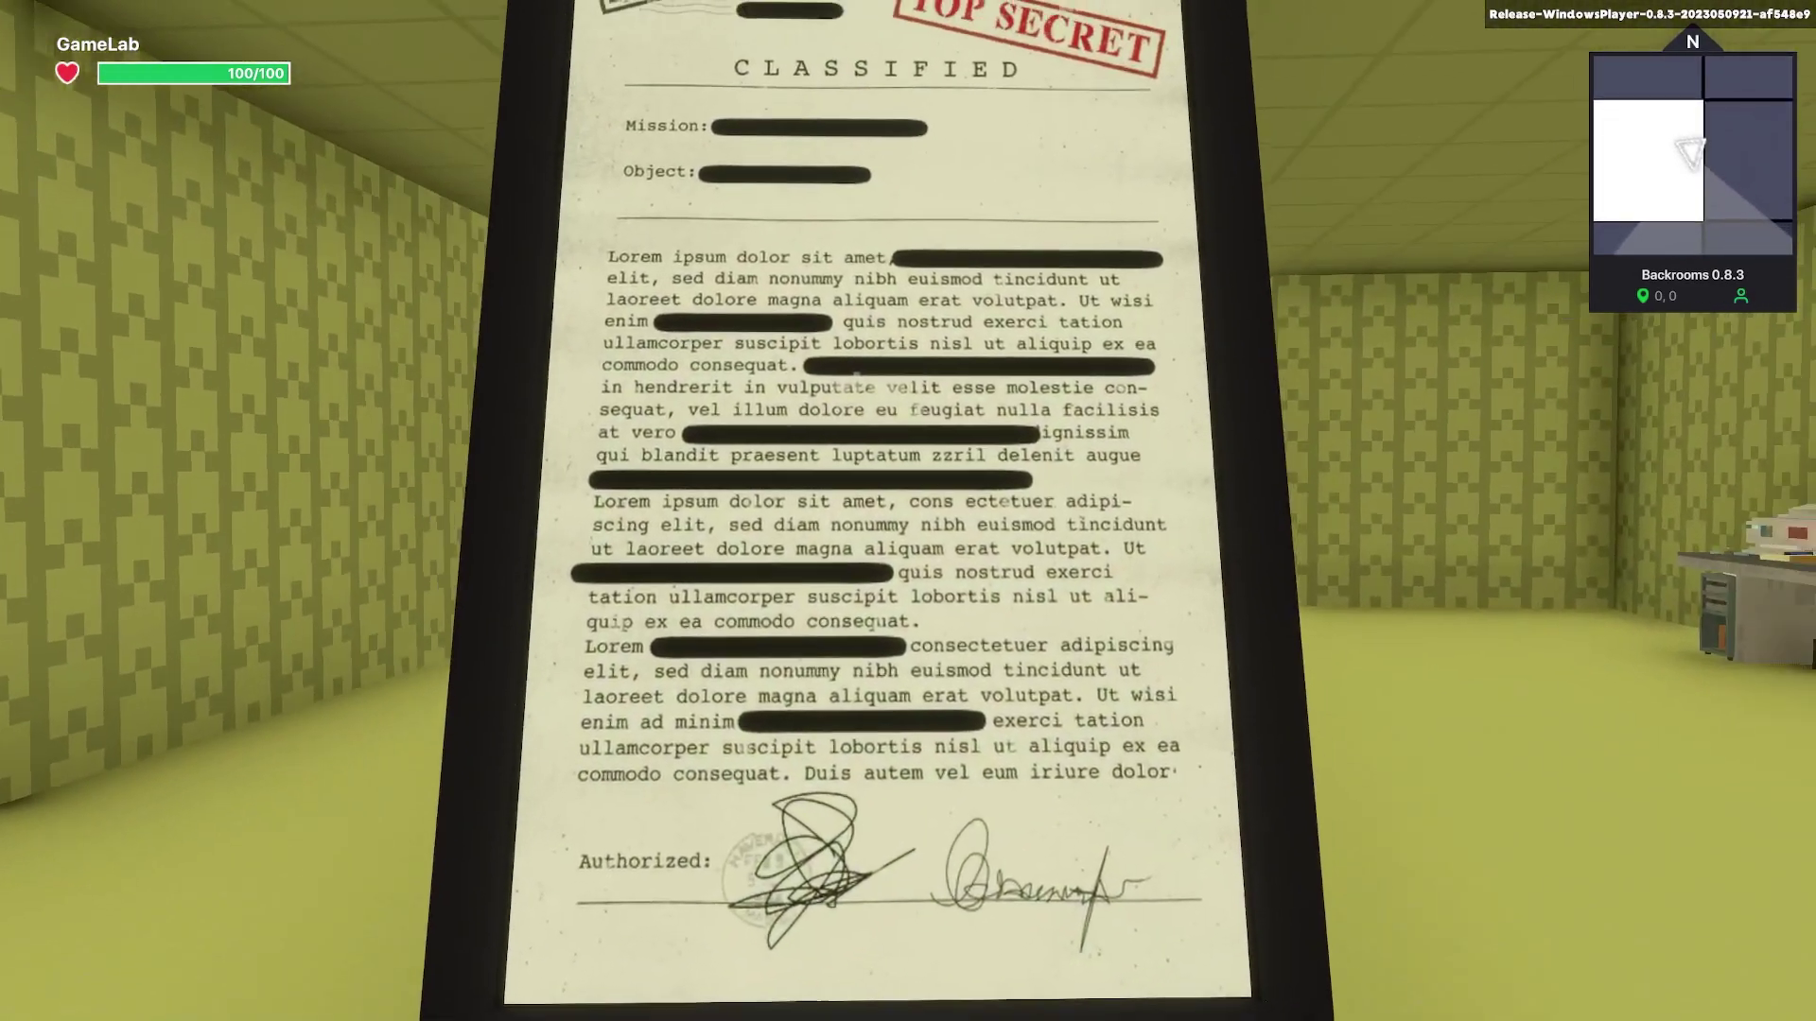